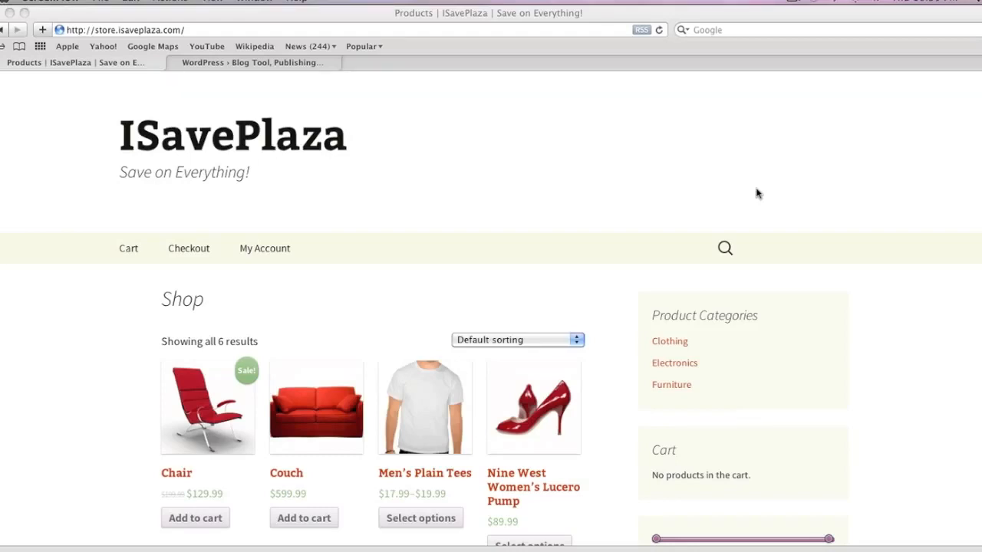
Step: Narrow the browser window to preview the store's mobile layout, then restore full width
scroll(661, 190, down, 5)
scroll(663, 190, up, 5)
drag(973, 541, 240, 516)
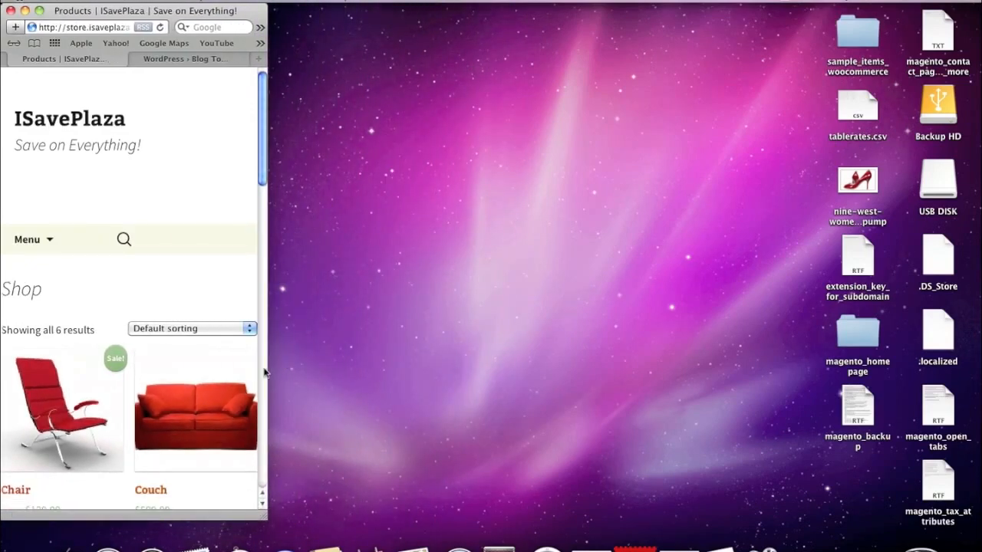
scroll(260, 374, down, 5)
scroll(259, 375, down, 2)
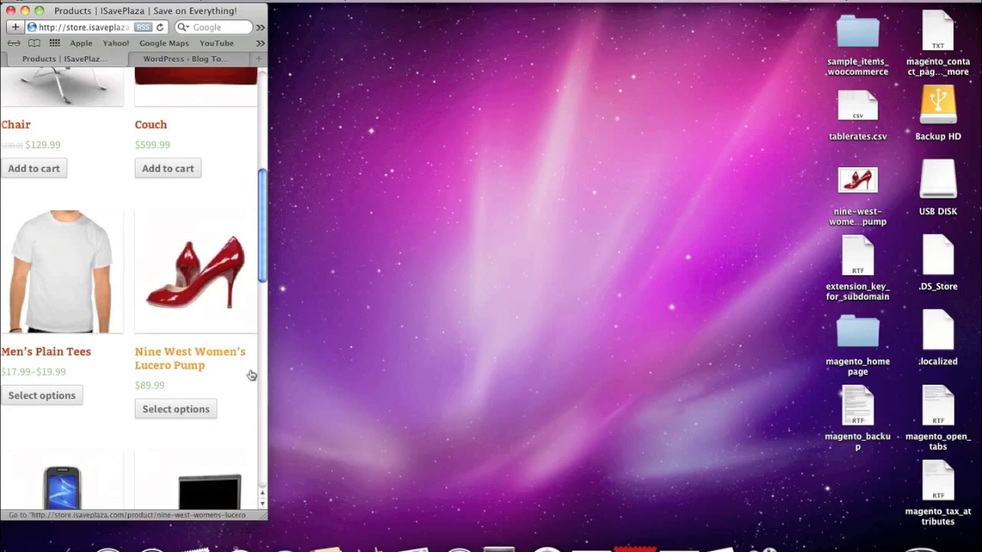
scroll(251, 374, down, 10)
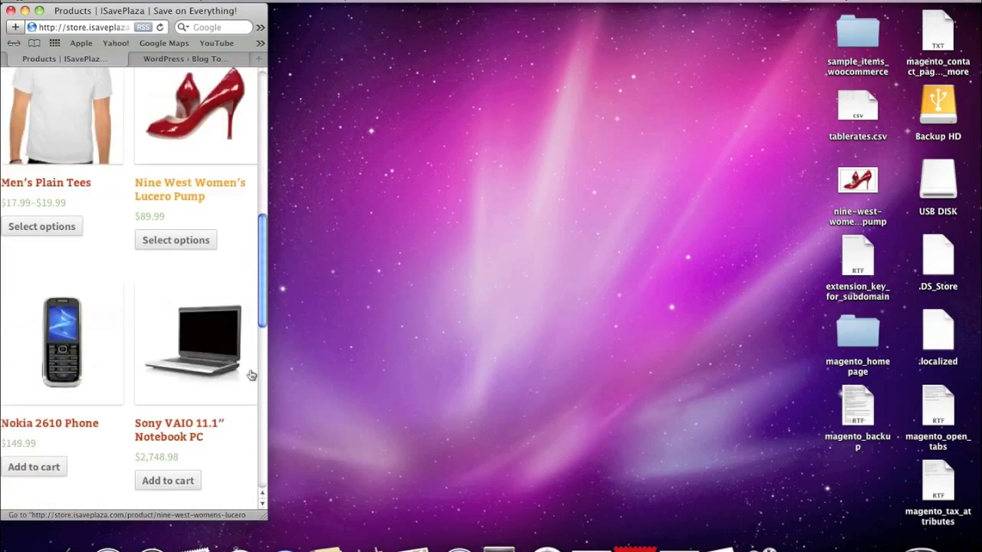
scroll(251, 374, down, 10)
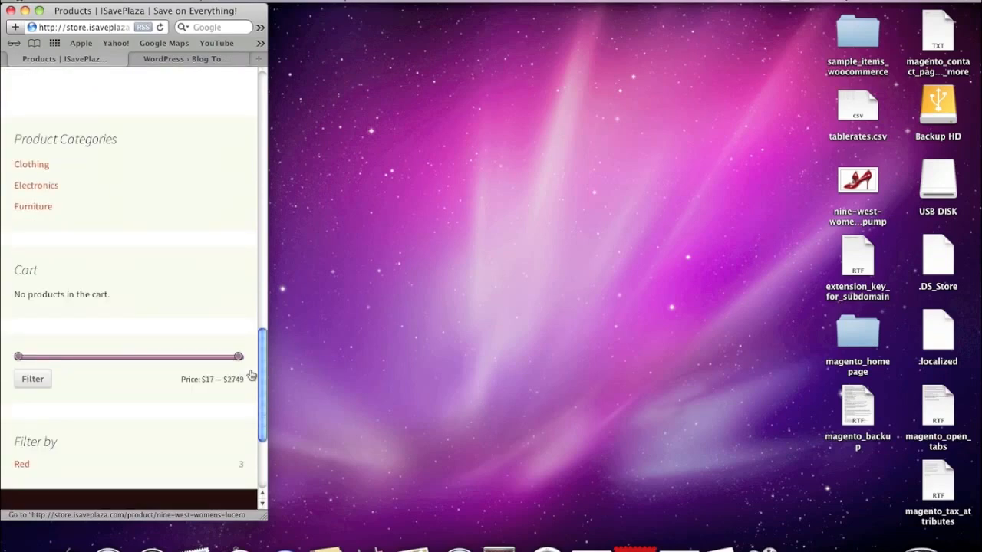
drag(263, 518, 976, 532)
scroll(577, 367, up, 20)
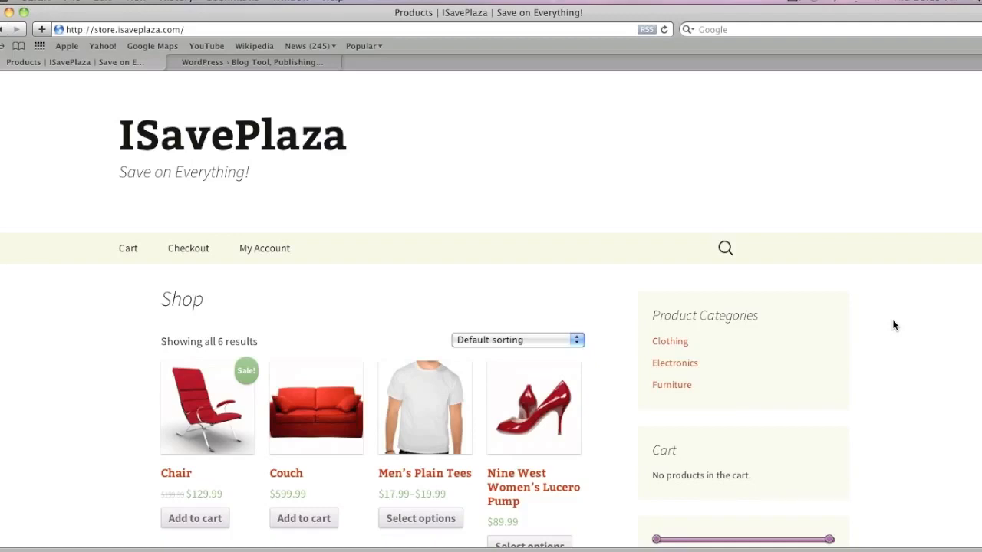
Step: Glance over the WordPress.org home page, then return to the ISavePlaza shop page
click(251, 62)
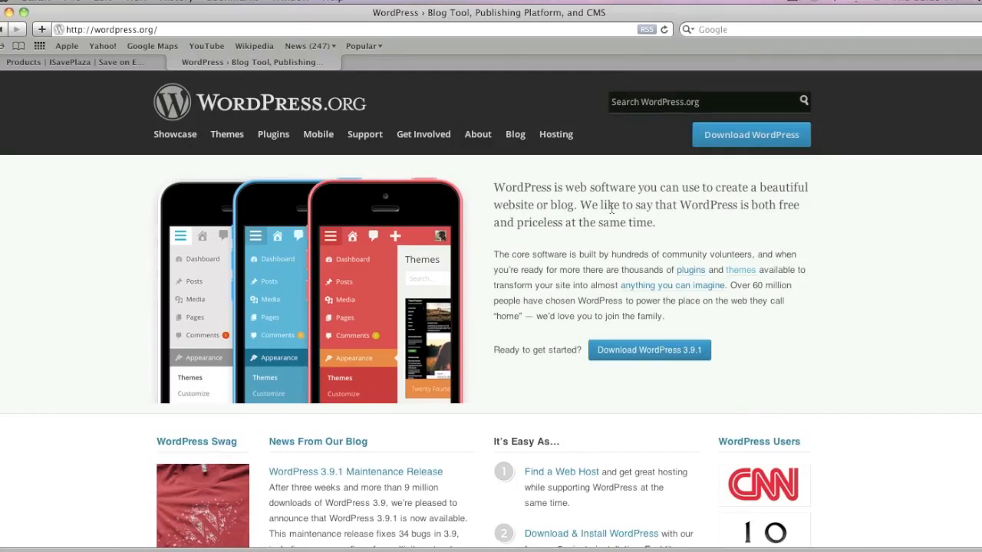
scroll(798, 368, down, 3)
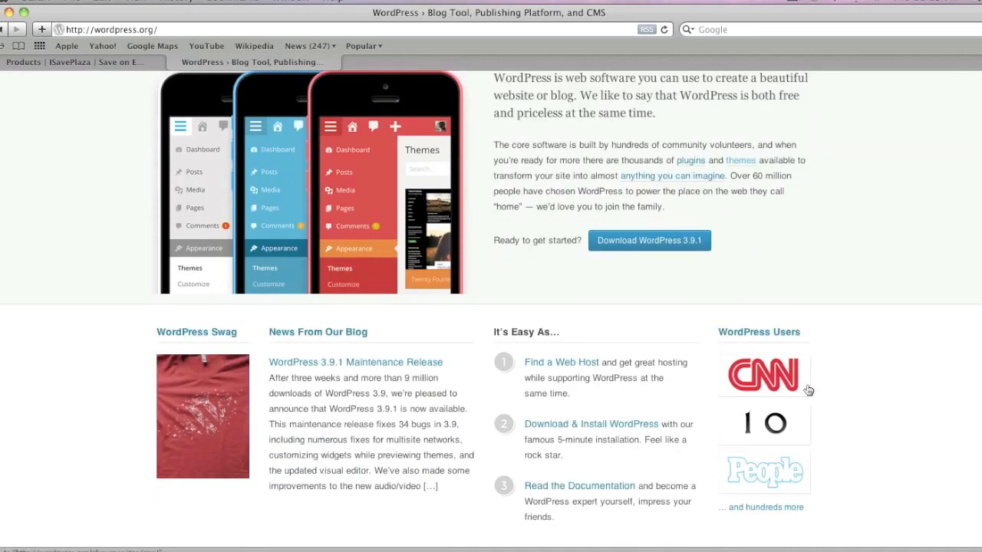
scroll(775, 353, up, 3)
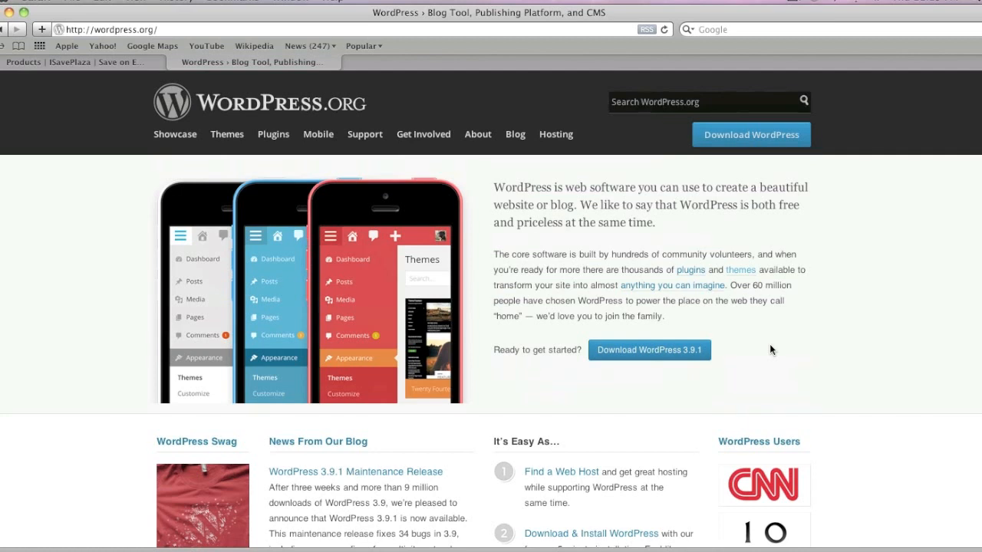
click(154, 61)
scroll(523, 338, down, 3)
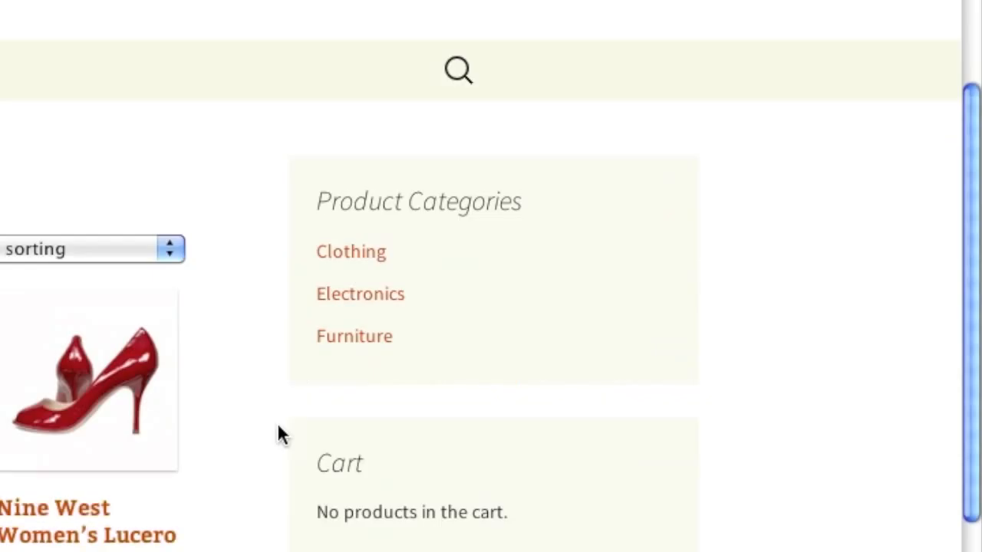
Step: Browse the Clothing category and Shoes subcategory, checking the search field and sorting choices
click(366, 254)
click(376, 305)
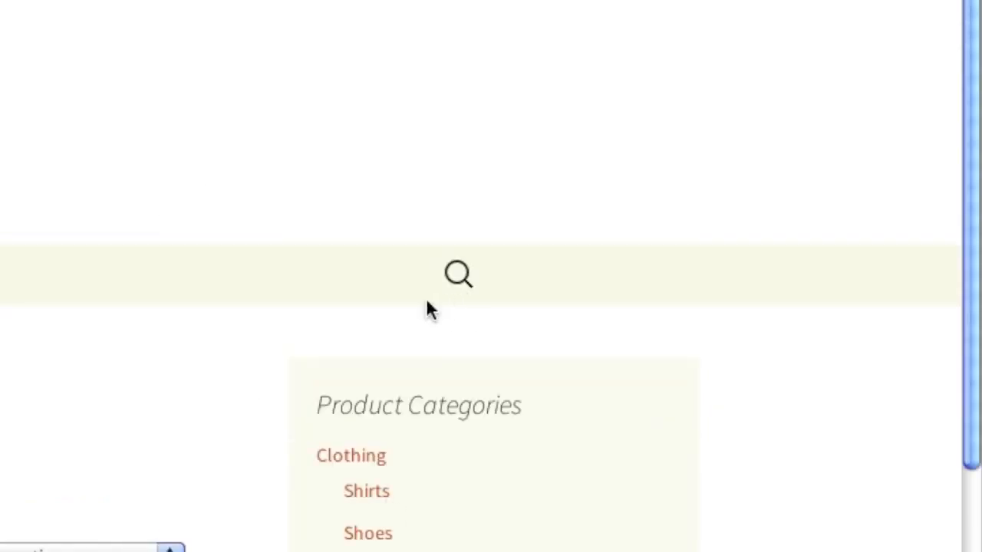
click(468, 279)
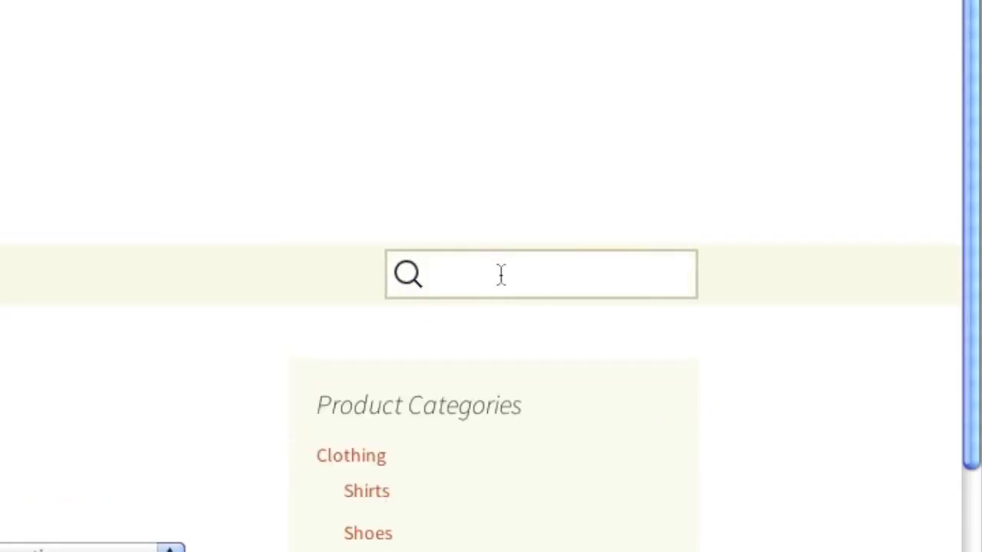
click(574, 256)
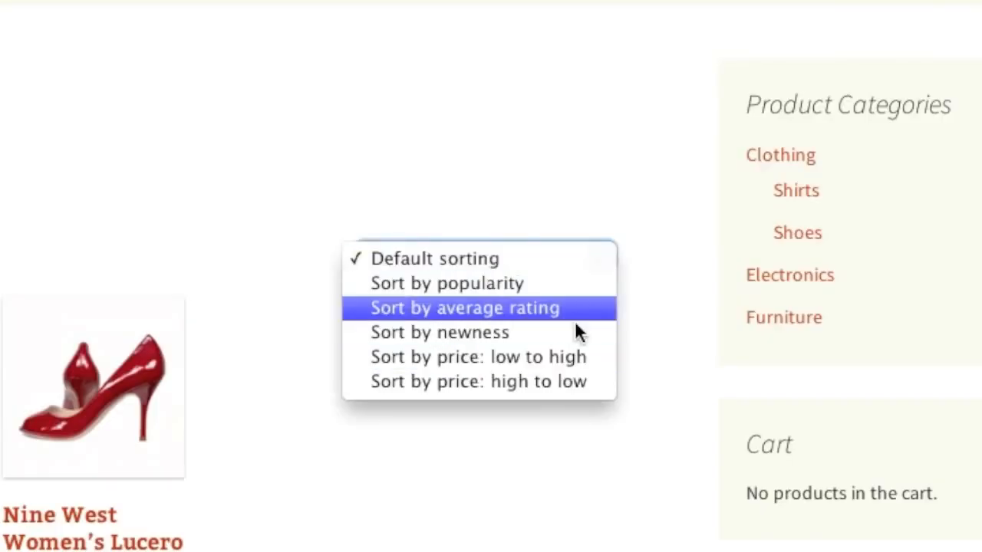
click(693, 214)
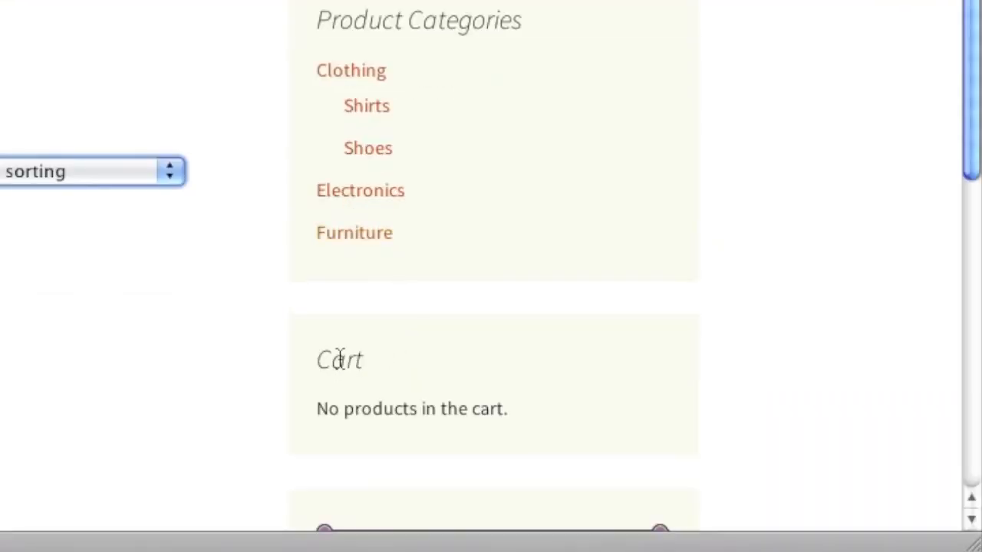
scroll(385, 372, down, 2)
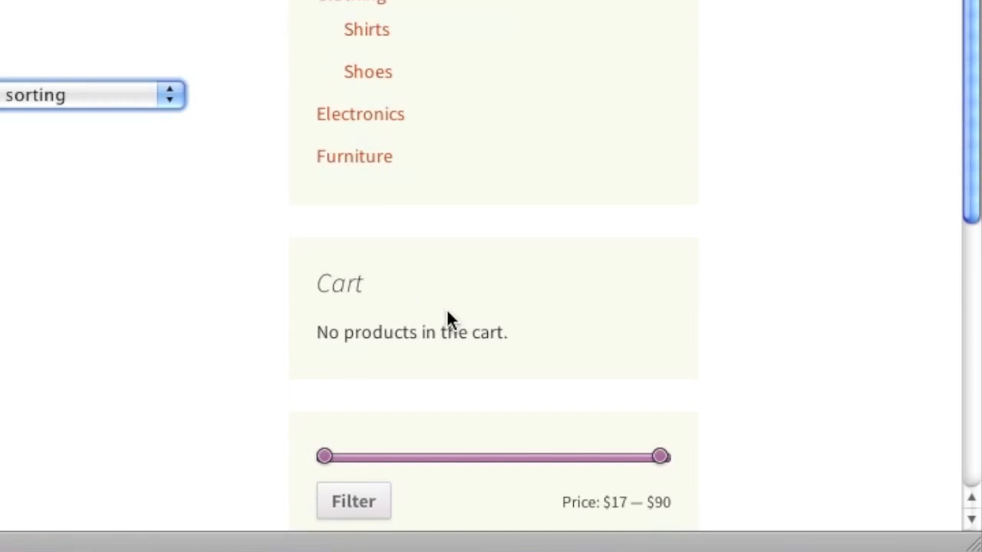
scroll(380, 405, down, 2)
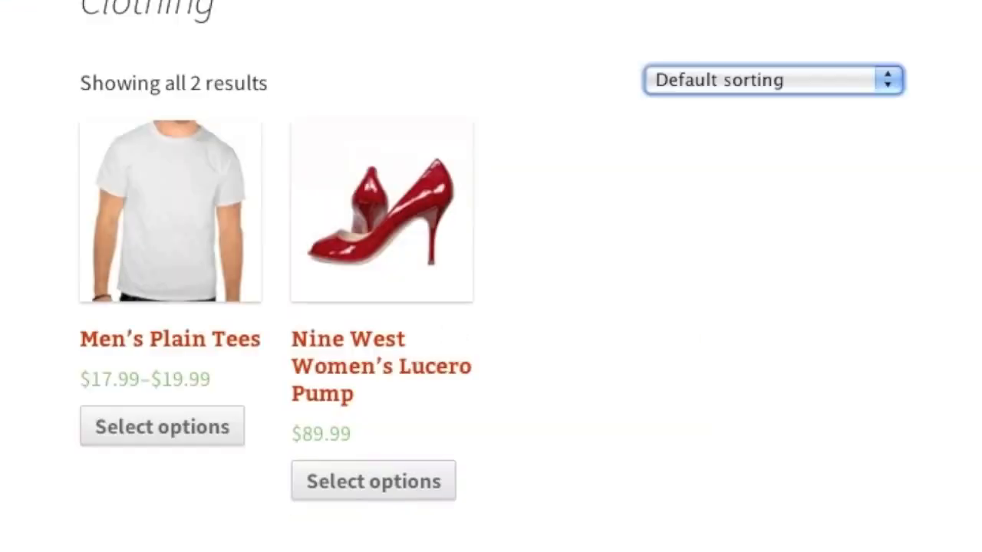
Step: Check available sizes for the Nine West Women's Lucero Pump and the t-shirt colours
click(377, 357)
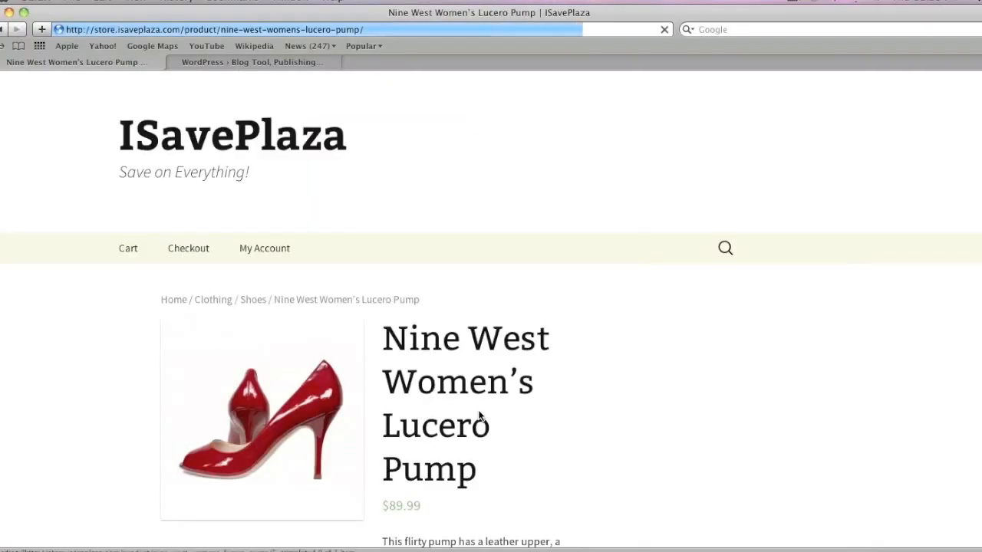
scroll(498, 422, down, 5)
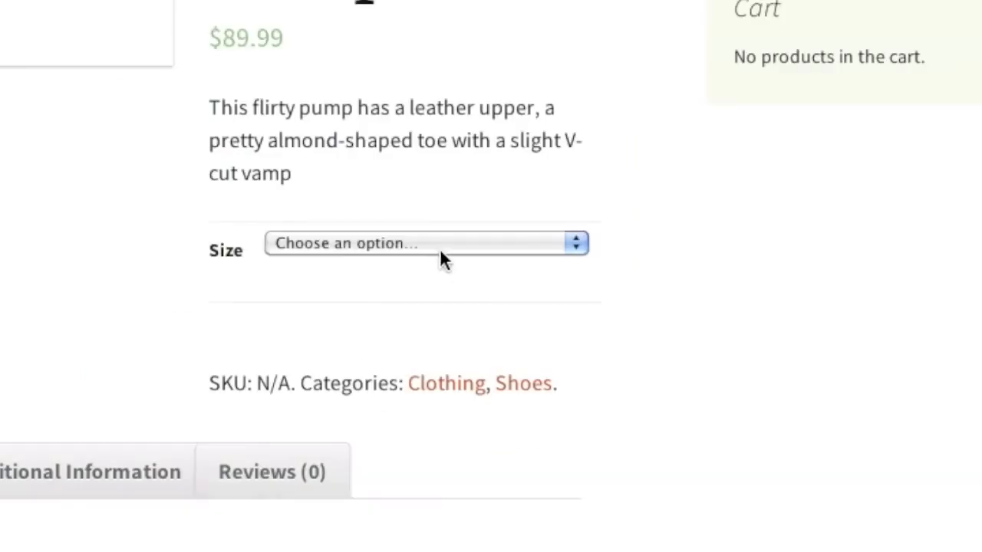
click(441, 249)
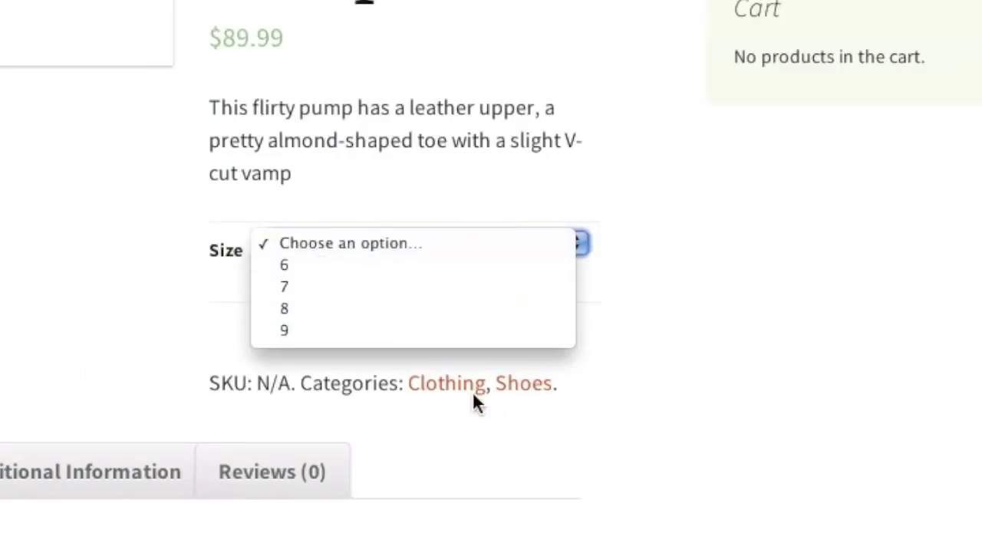
click(445, 385)
click(444, 384)
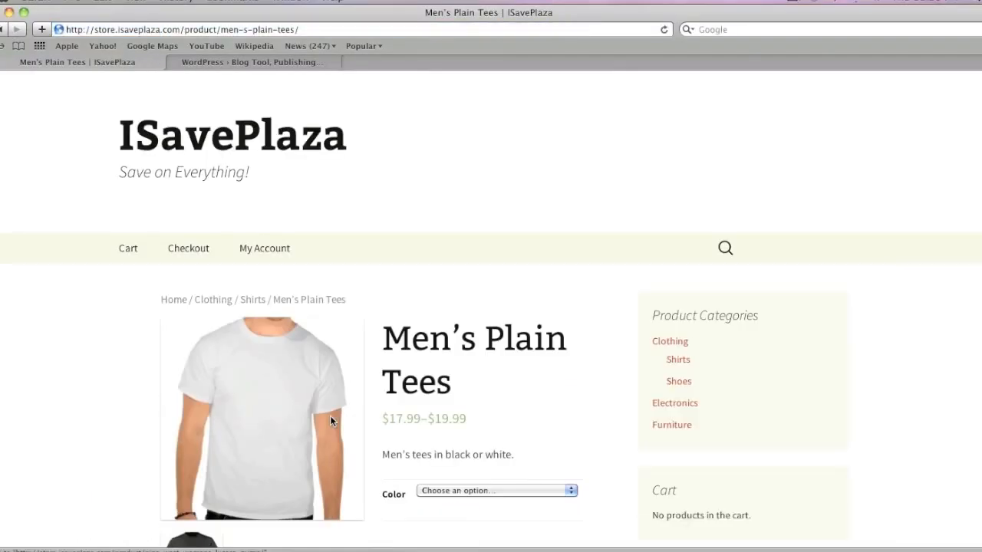
click(493, 488)
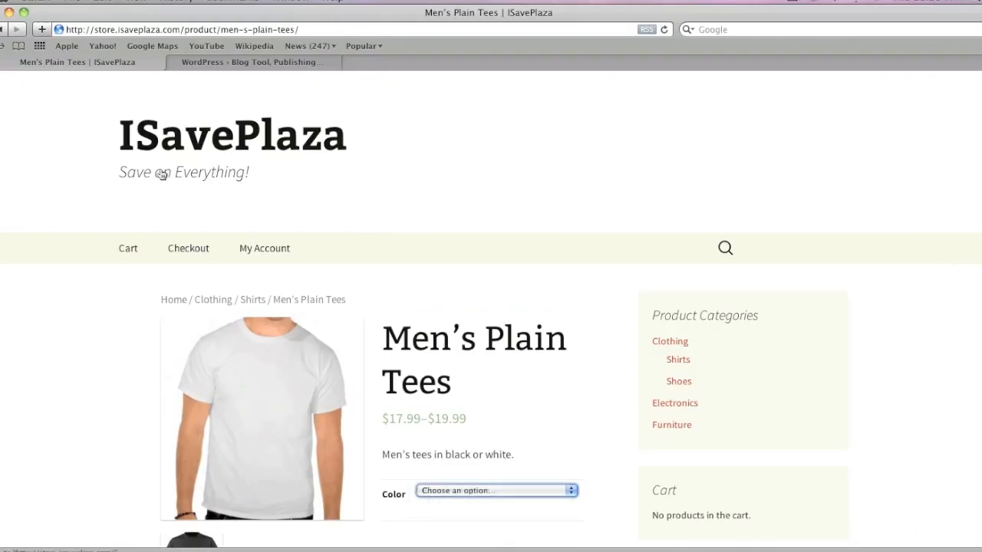
Step: Open the Chair product from the shop home and view its weight and colour details
click(162, 172)
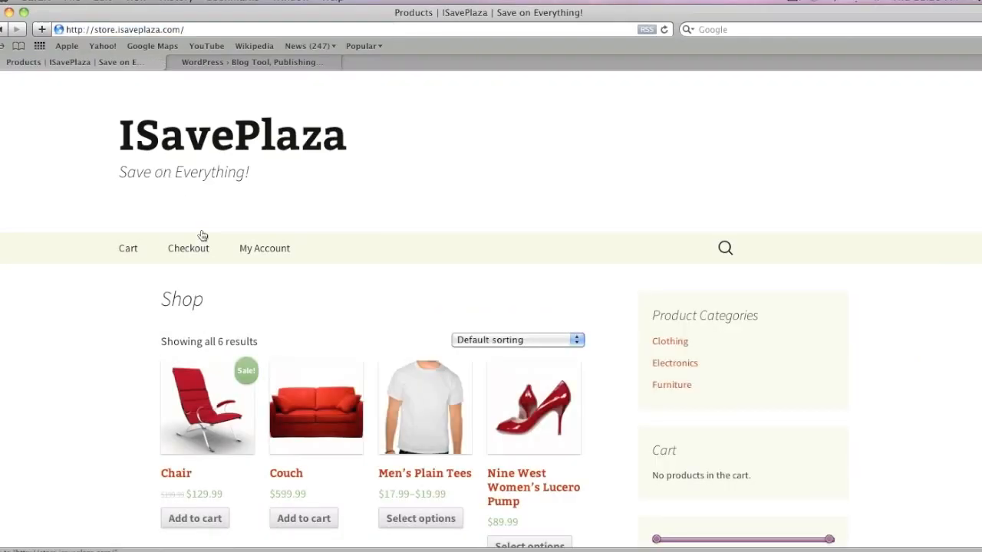
scroll(180, 198, down, 1)
click(242, 367)
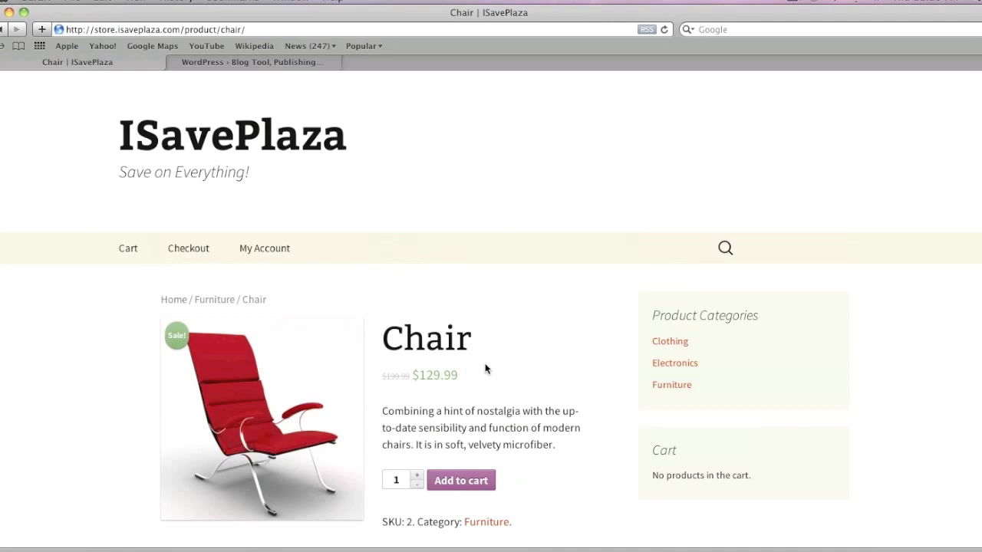
scroll(461, 399, down, 1)
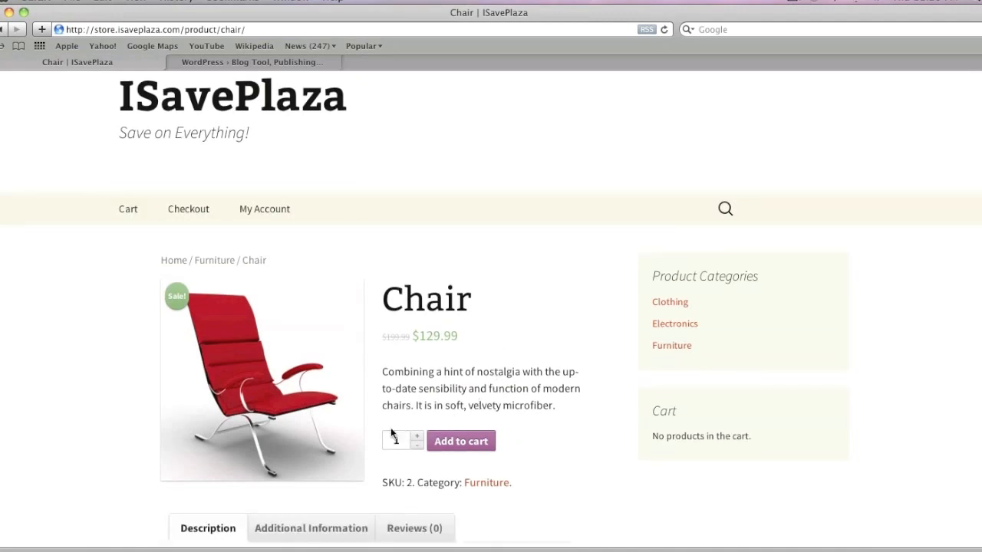
scroll(397, 424, down, 8)
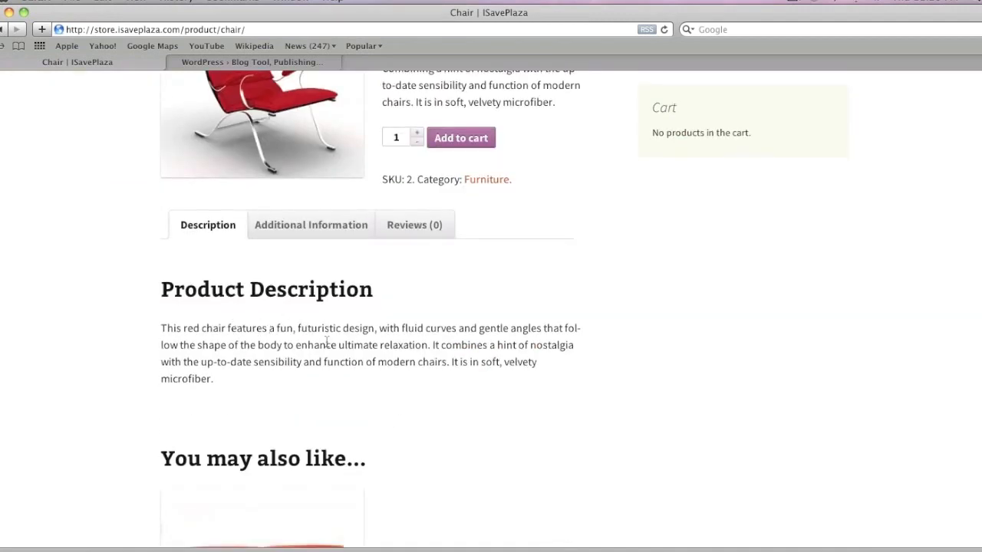
scroll(333, 338, down, 2)
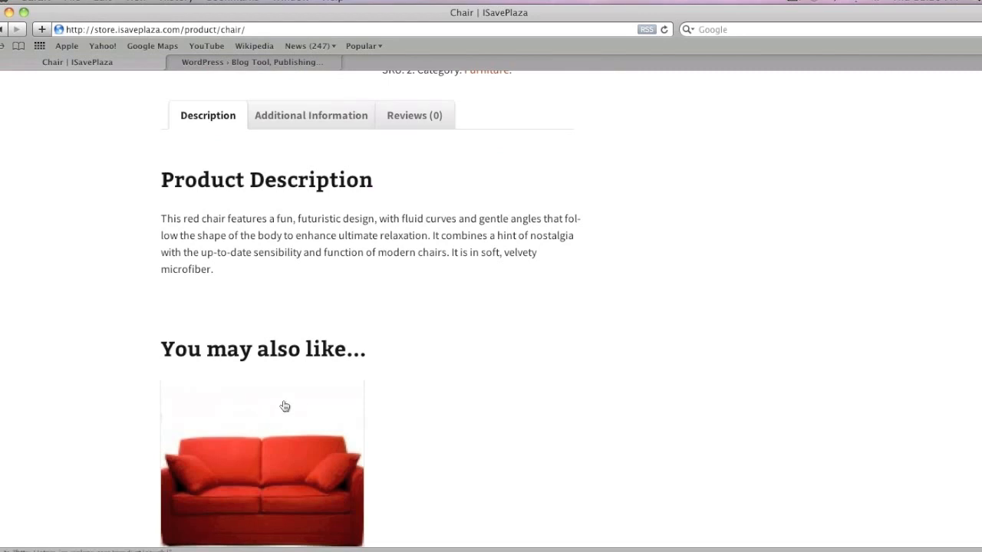
scroll(284, 407, up, 6)
click(278, 410)
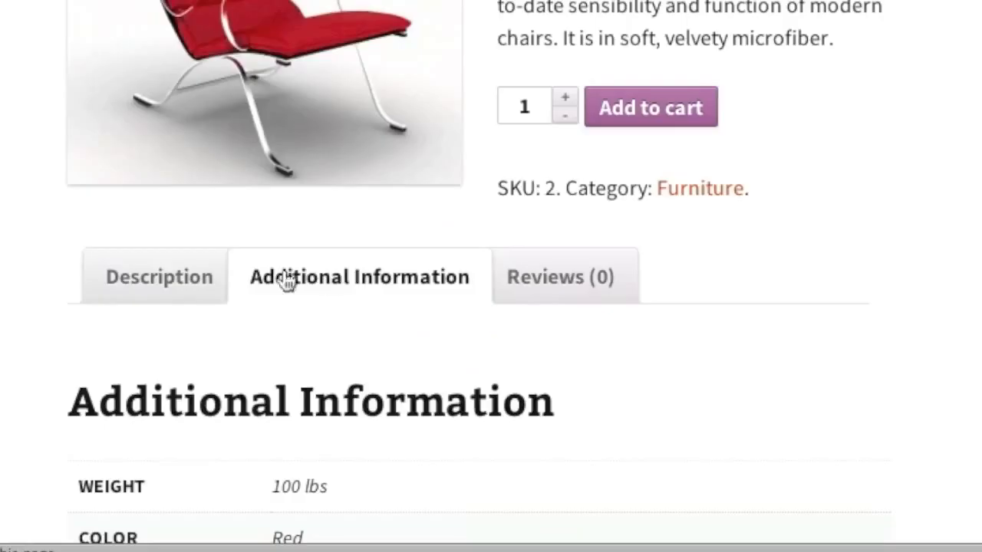
scroll(199, 317, down, 3)
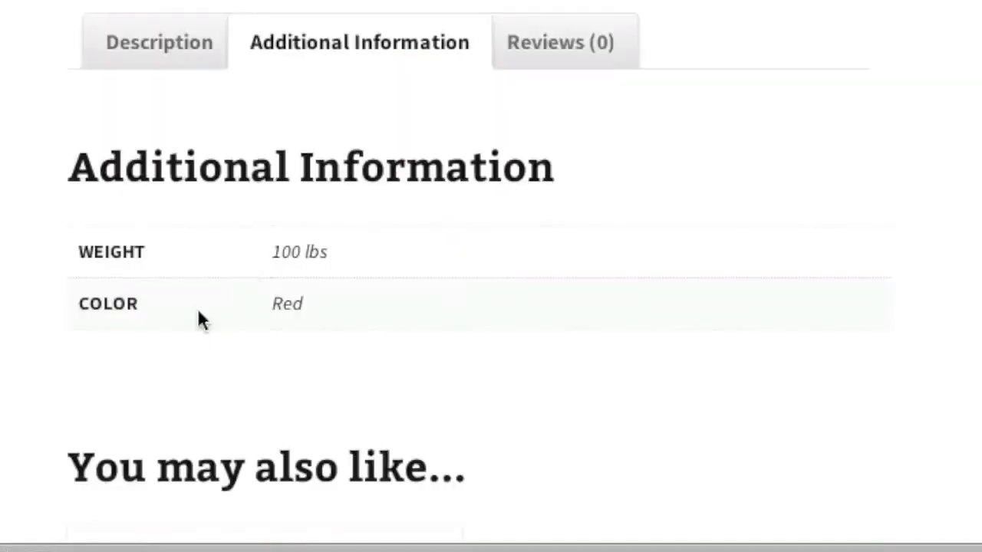
scroll(253, 281, up, 5)
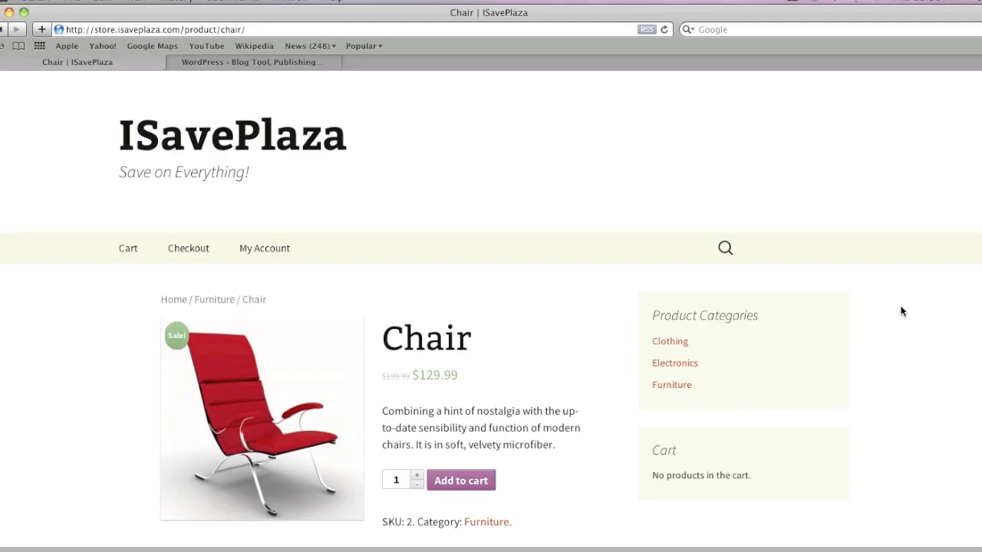
Step: Visit WordPress.org's 3.9.1 download page, then bring up the FileZilla website
key(ctrl+Tab)
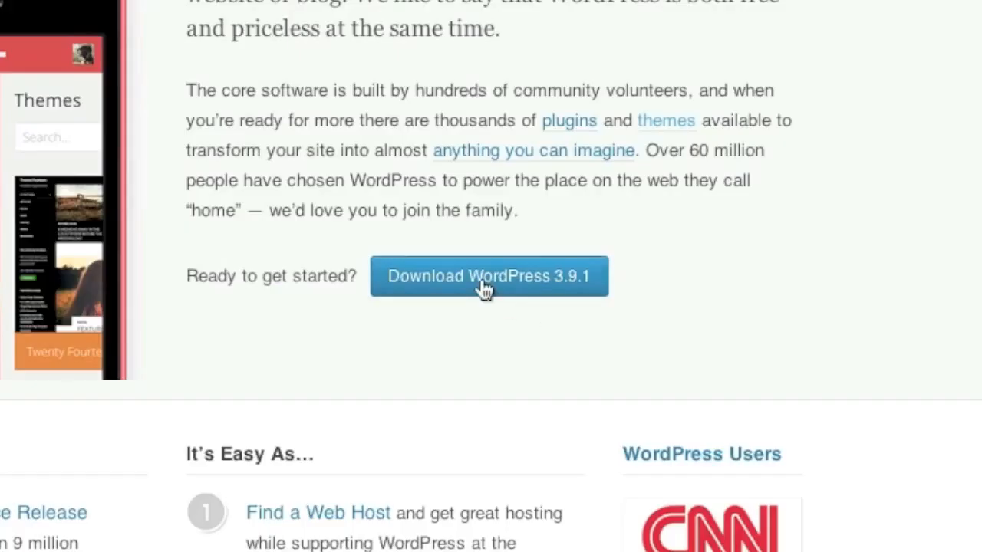
click(484, 288)
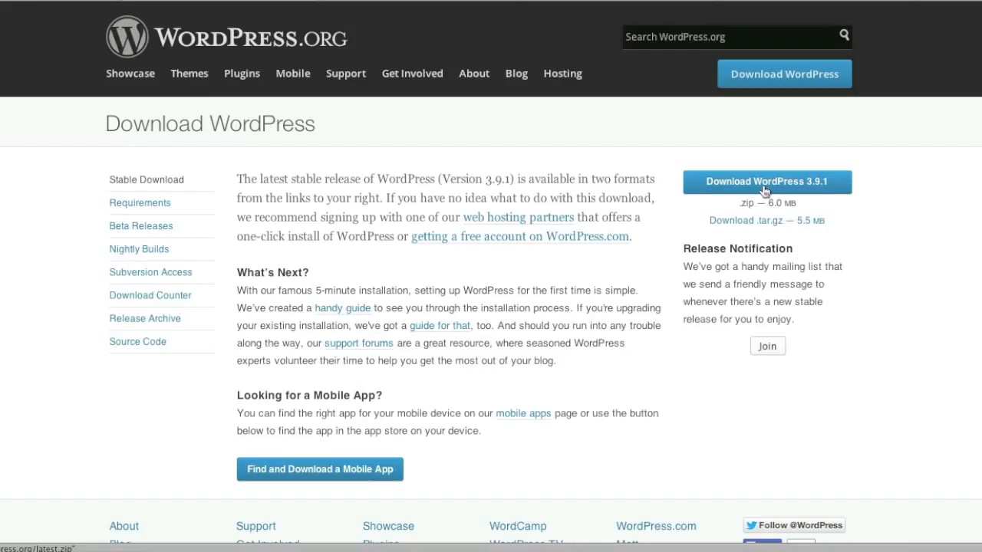
click(426, 2)
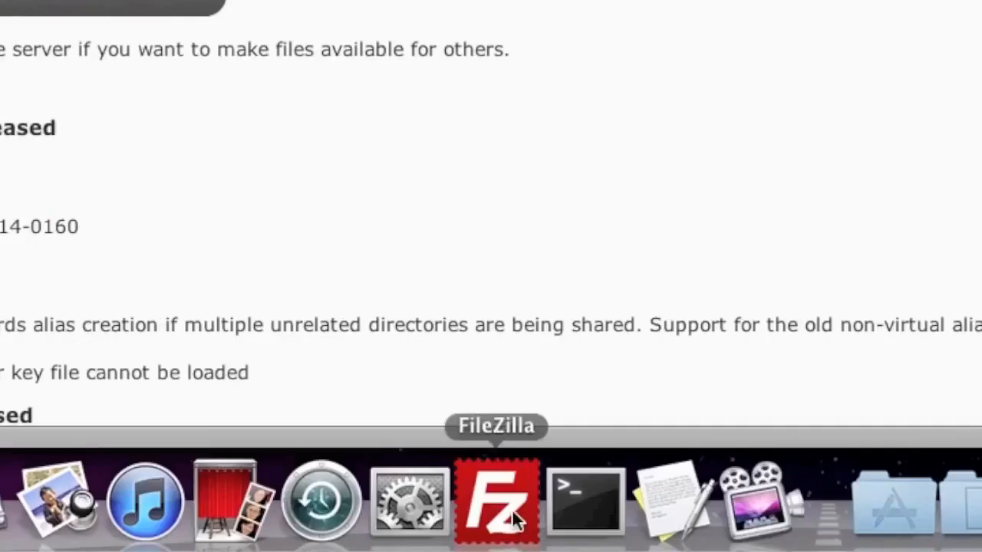
Step: Quickconnect FileZilla to host isaveplaza.com using the site's FTP username and password
click(500, 502)
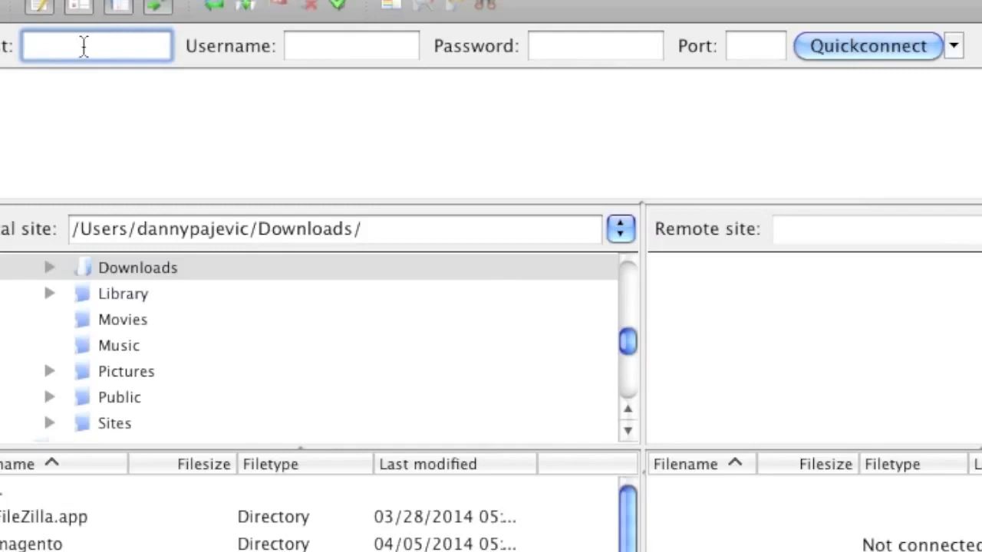
text(isavepl)
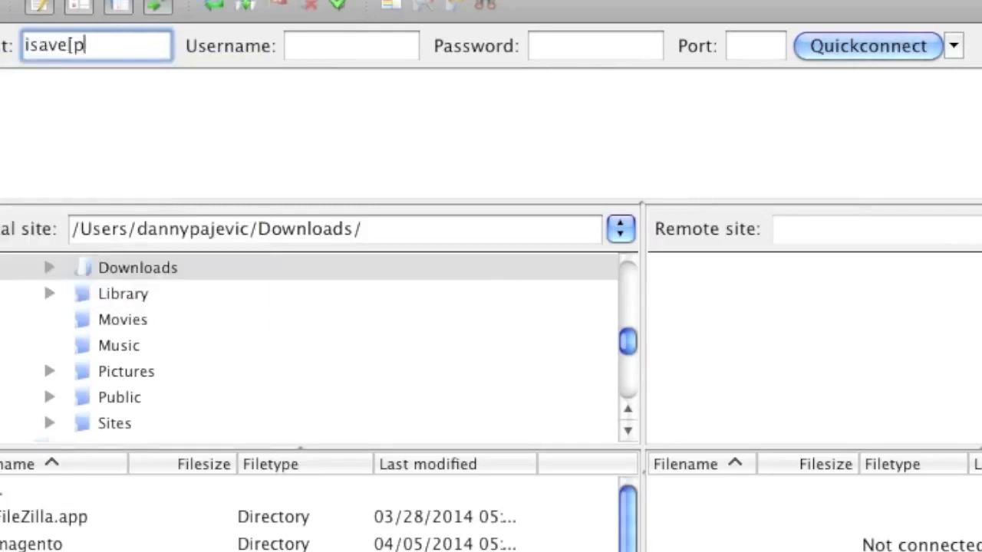
text(aza.com)
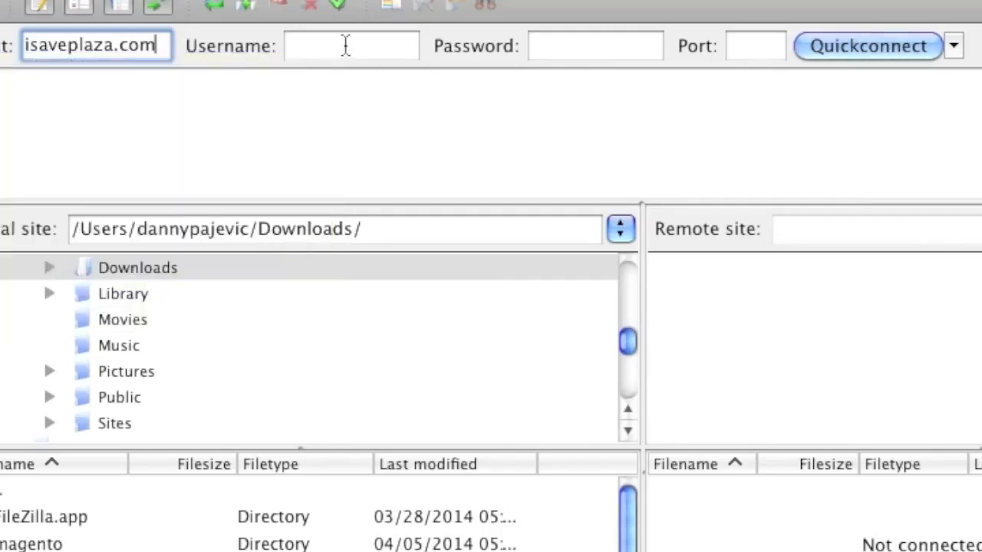
click(344, 45)
click(577, 53)
click(379, 46)
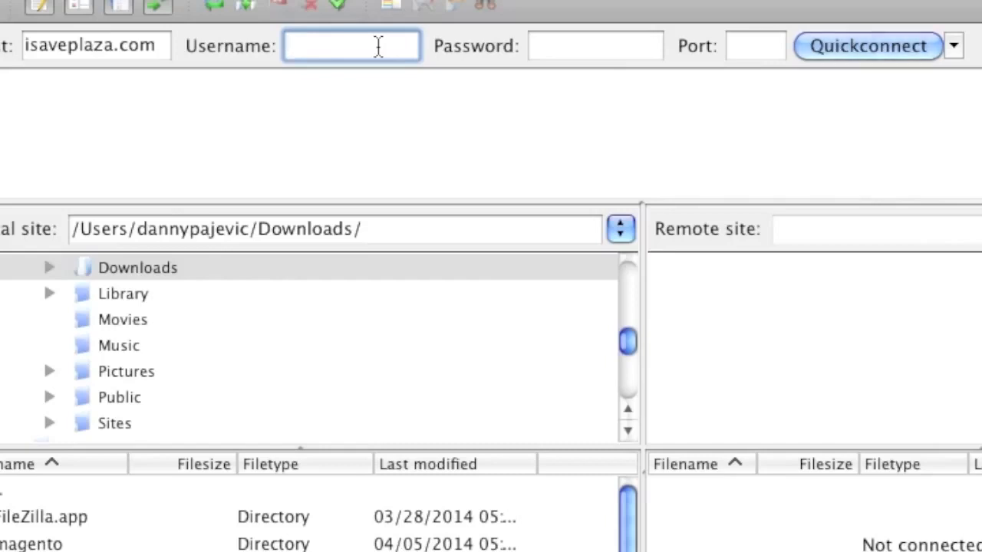
text(isave)
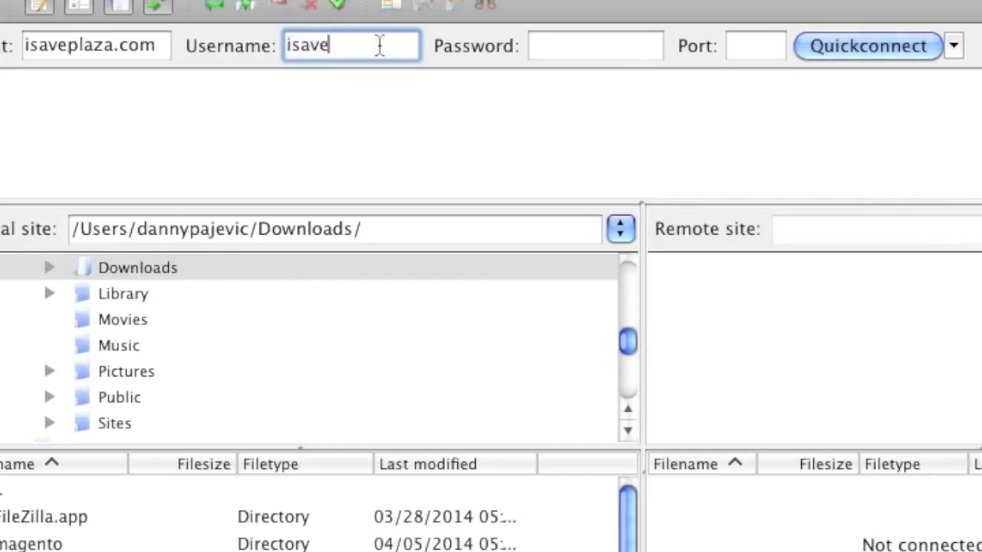
click(587, 60)
text(••••••••)
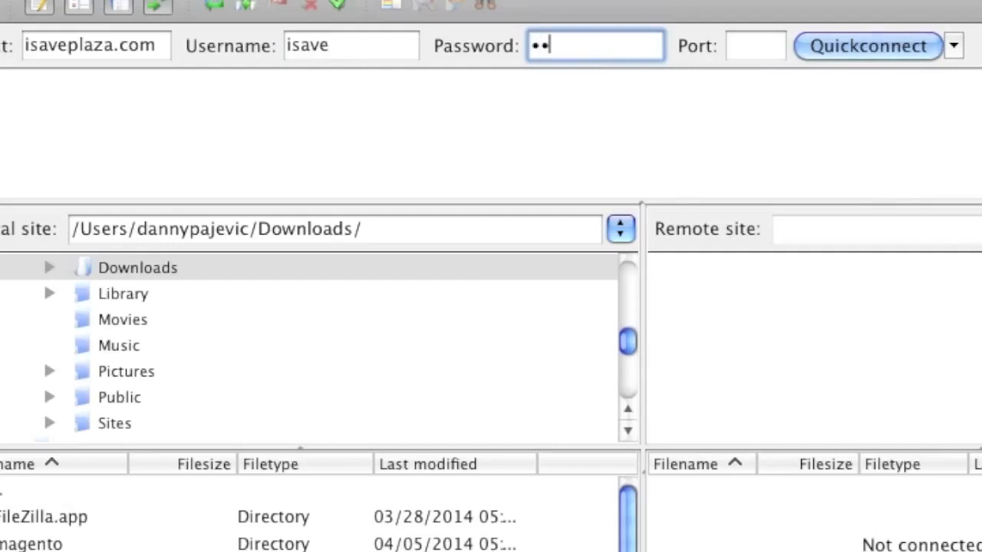
text(•••••)
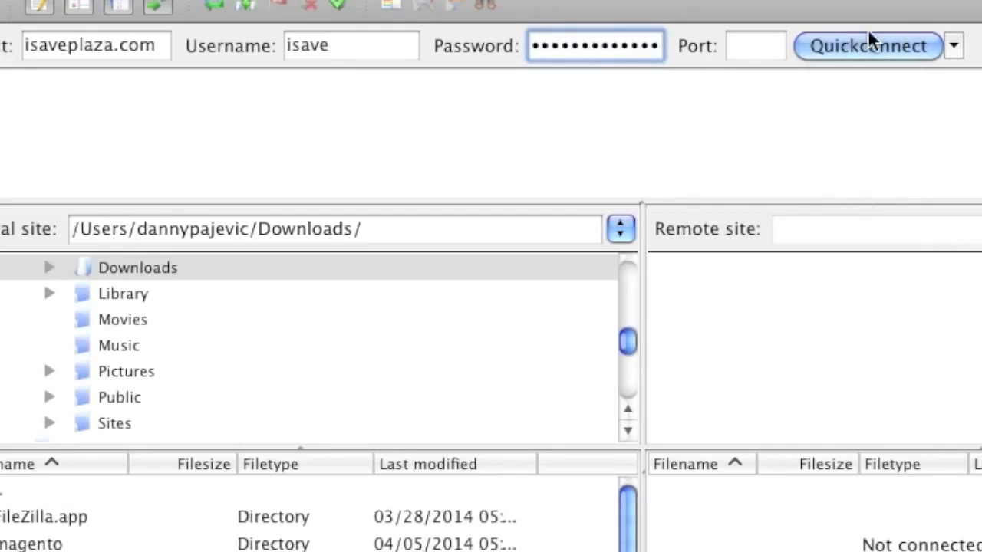
click(868, 39)
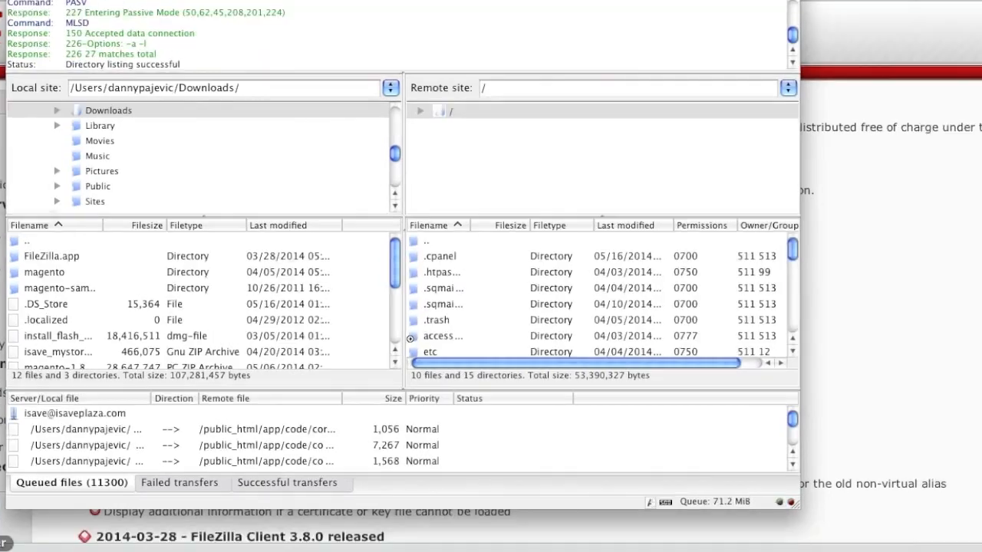
Step: Extract wordpress-3.9.1.zip in Downloads into a wordpress folder and return to FileZilla
click(14, 546)
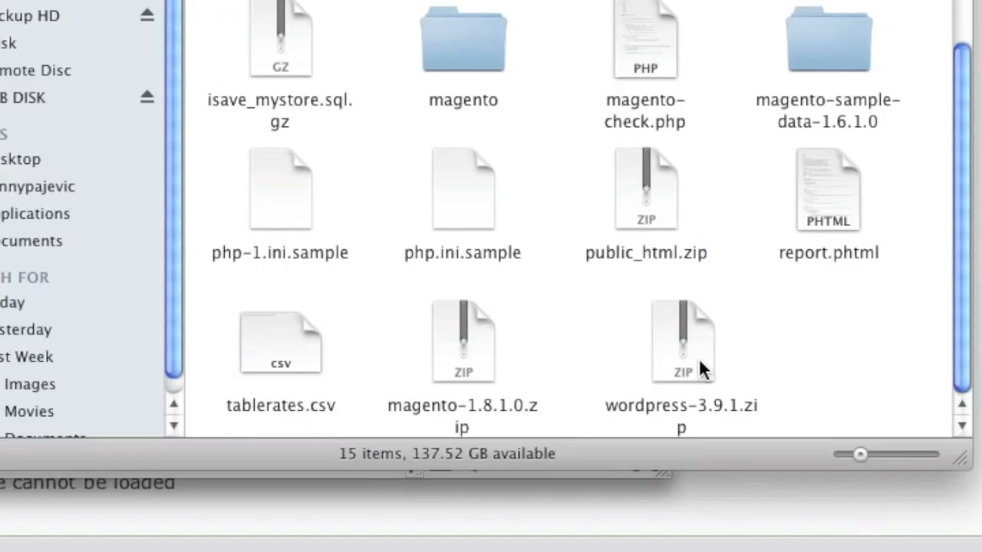
click(699, 362)
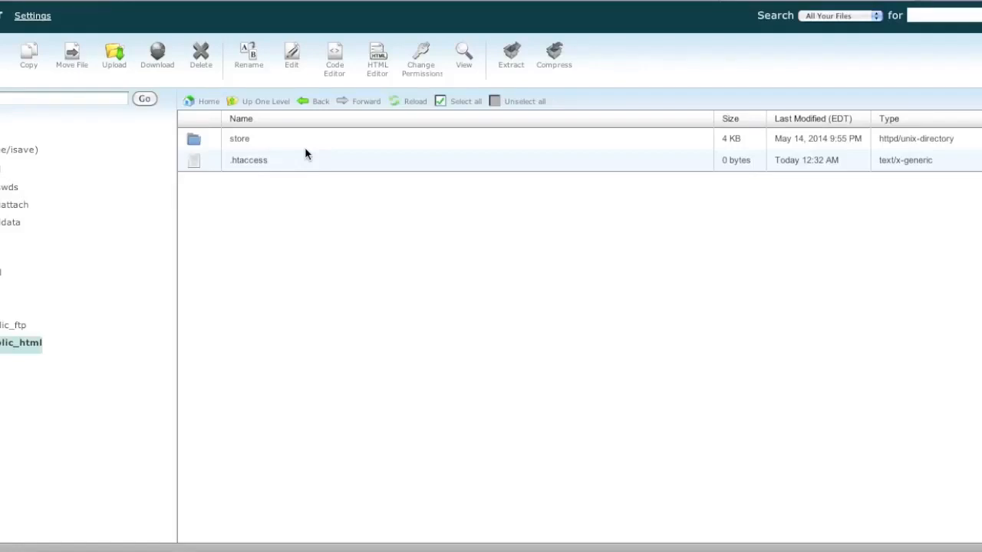
click(3, 550)
click(812, 429)
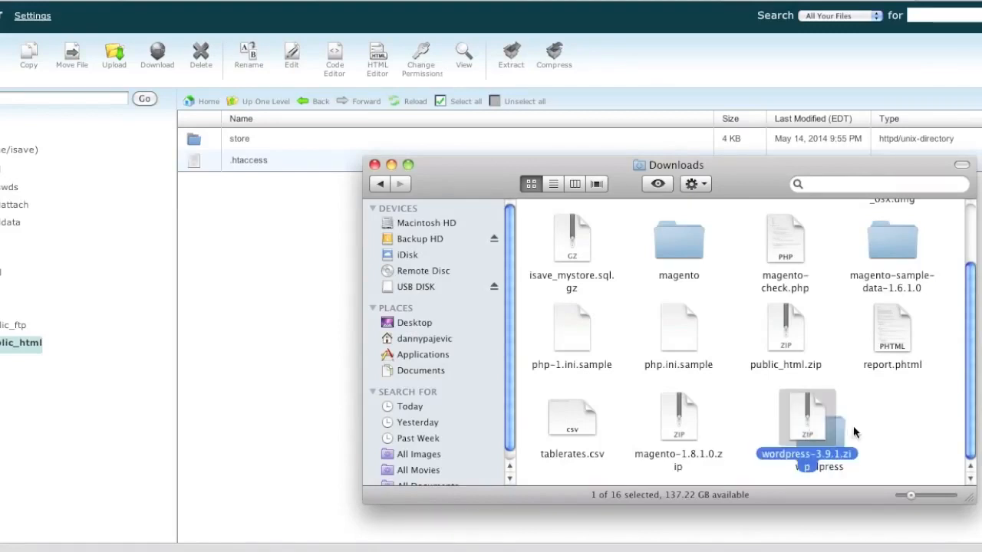
click(638, 549)
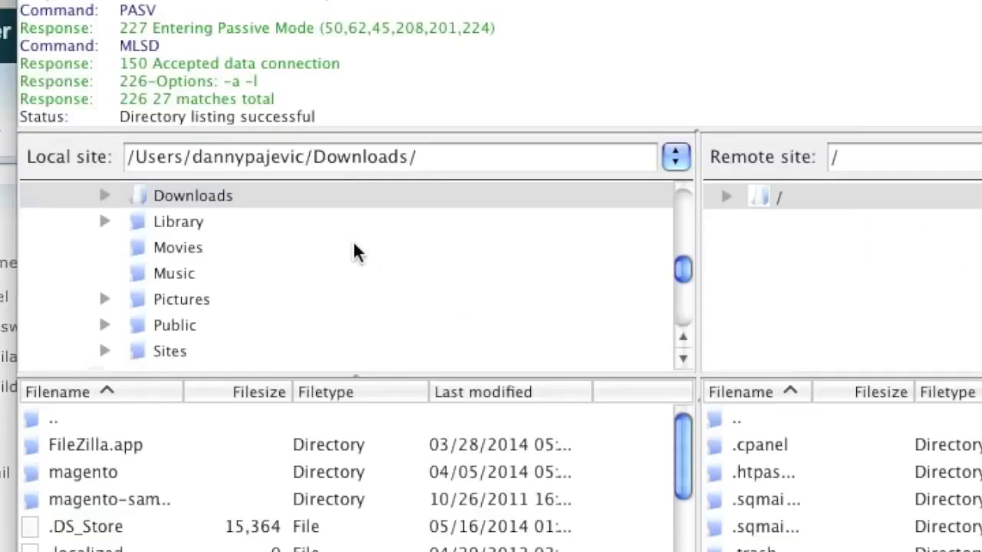
Step: Open the local Downloads/wordpress folder and the server's public_html folder
double_click(233, 197)
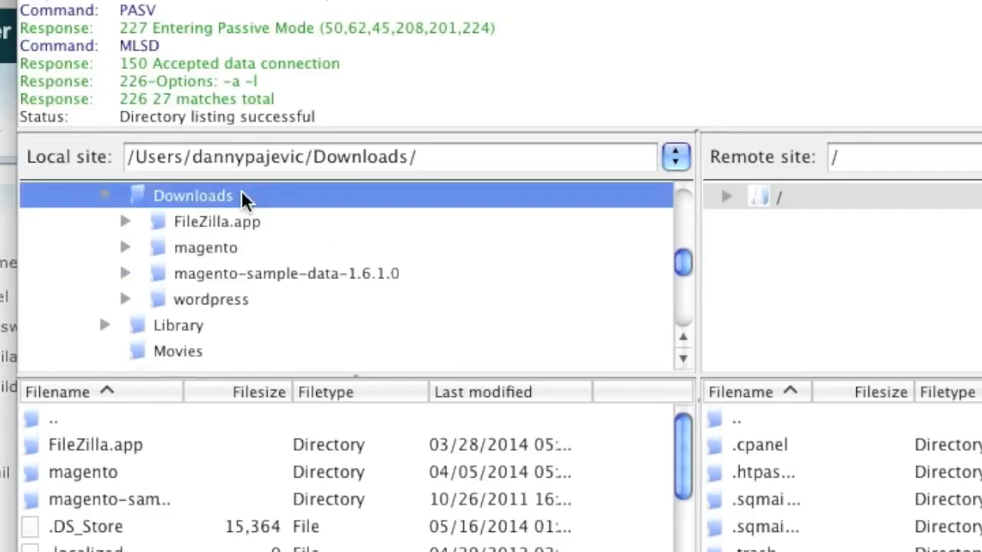
click(243, 307)
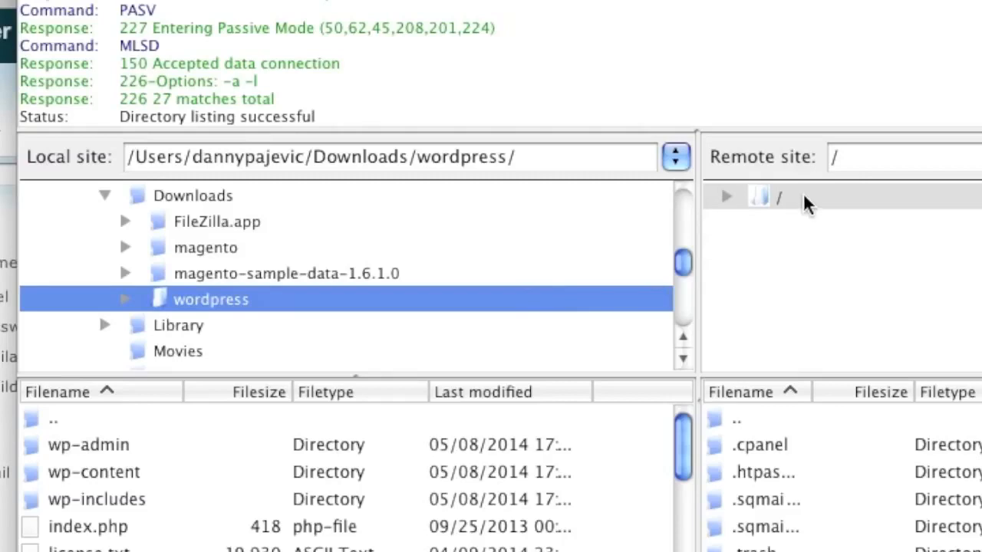
click(725, 197)
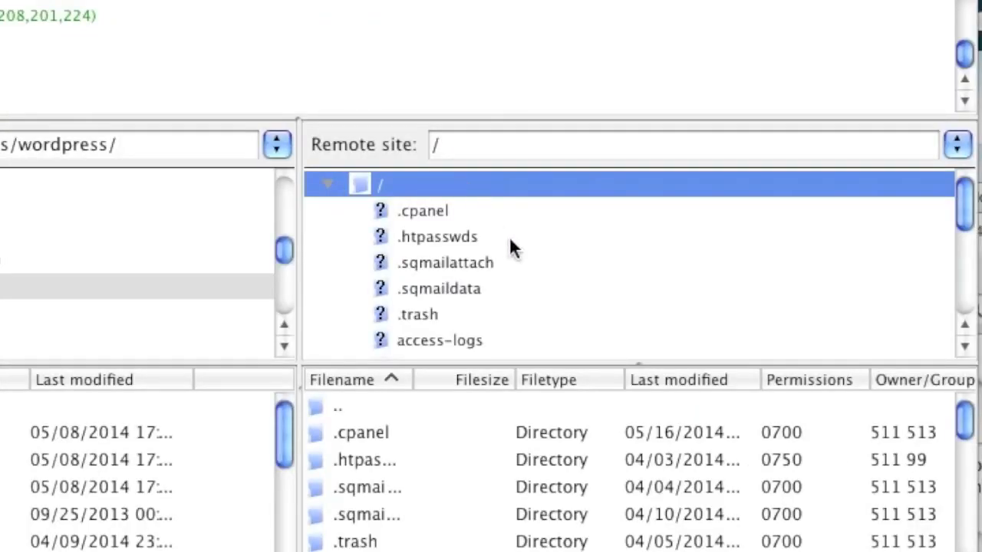
scroll(514, 239, down, 6)
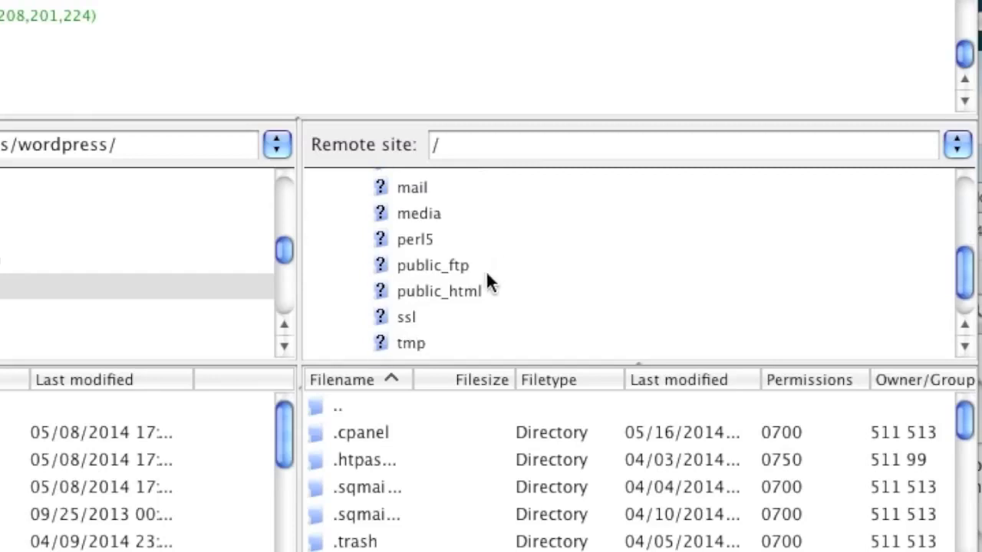
click(478, 289)
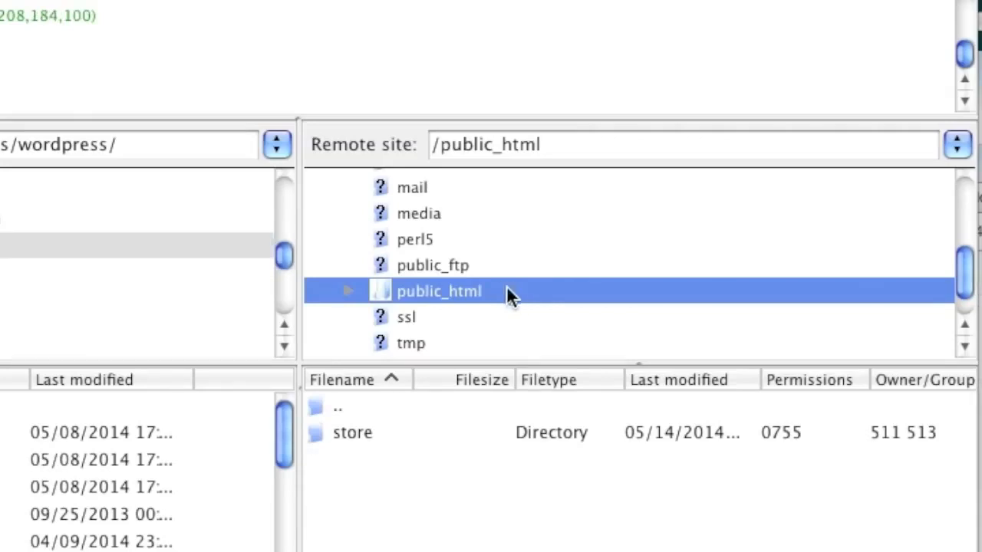
Step: Select all local WordPress items from wp-admin through xmlrpc.php and upload them to public_html
click(184, 247)
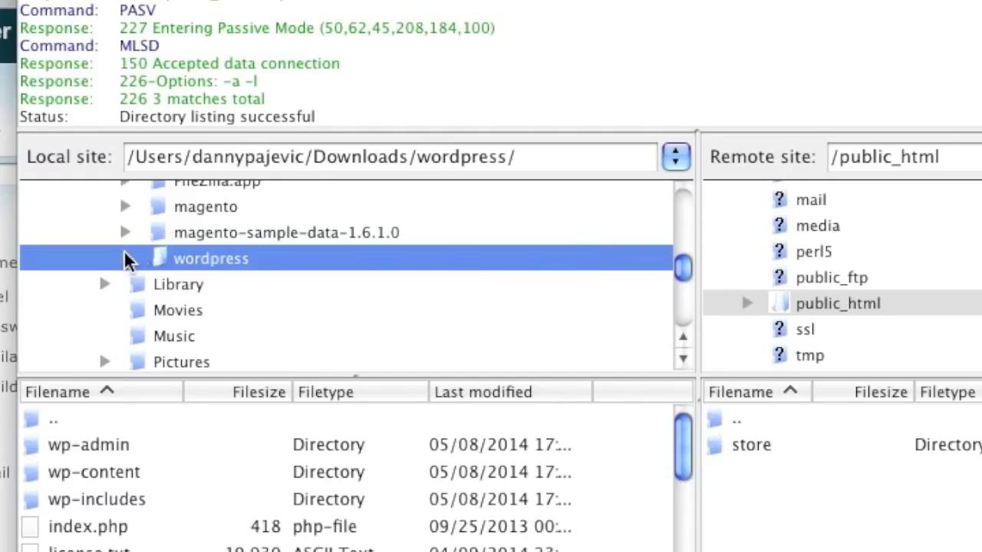
double_click(310, 261)
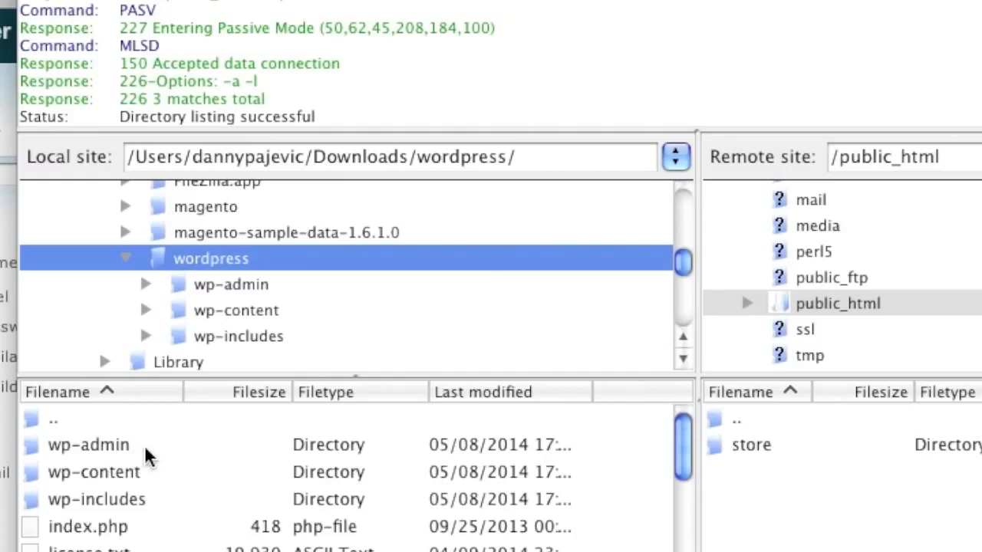
scroll(153, 522, down, 3)
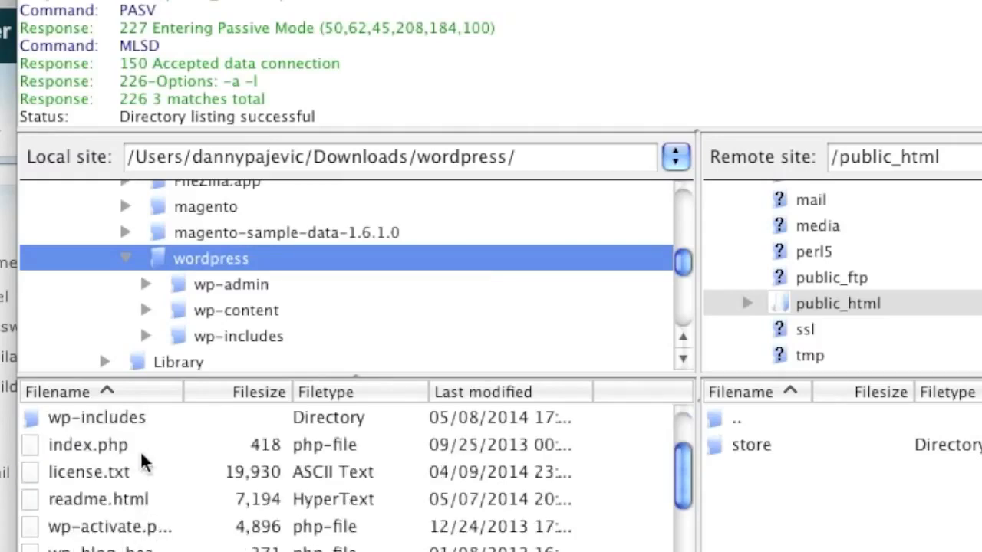
scroll(153, 494, down, 4)
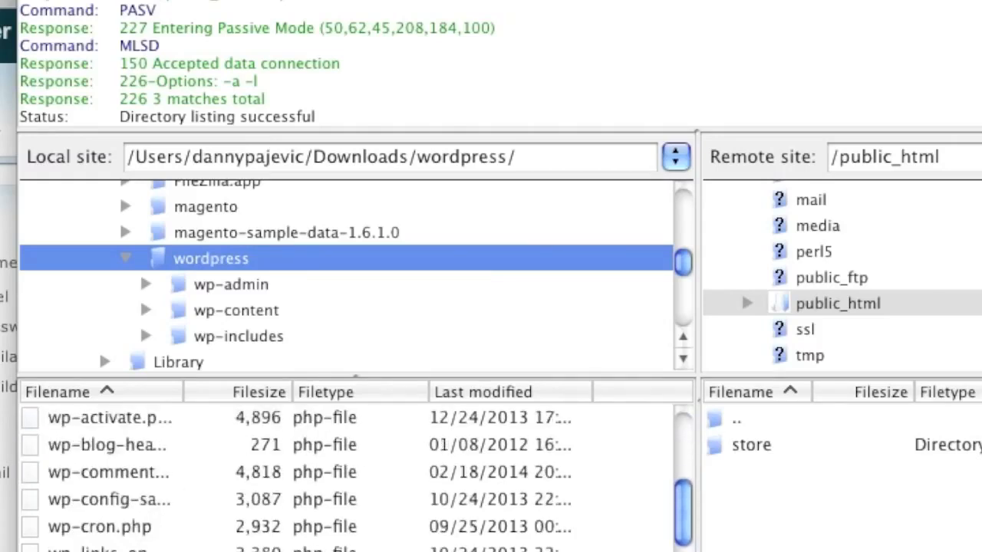
scroll(179, 522, down, 5)
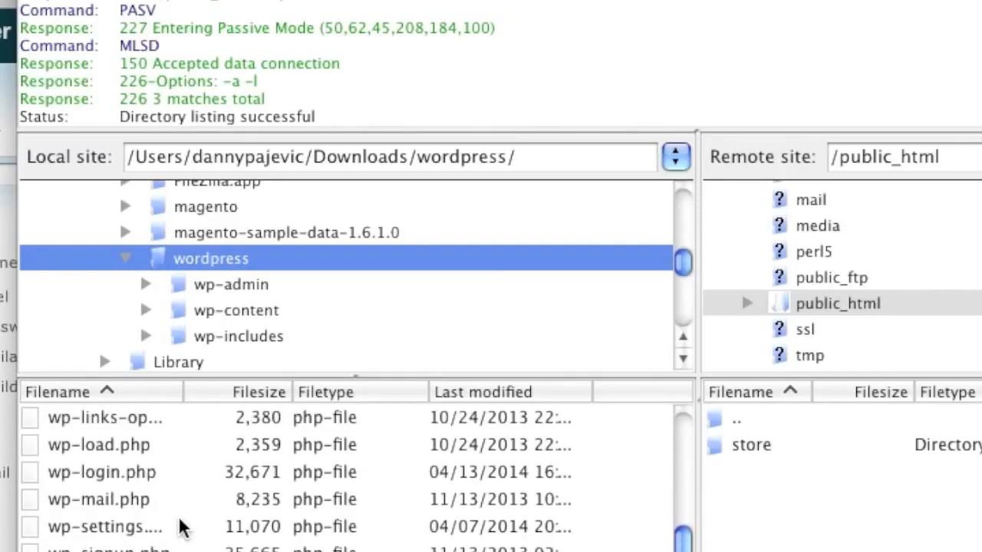
scroll(179, 527, up, 12)
click(177, 445)
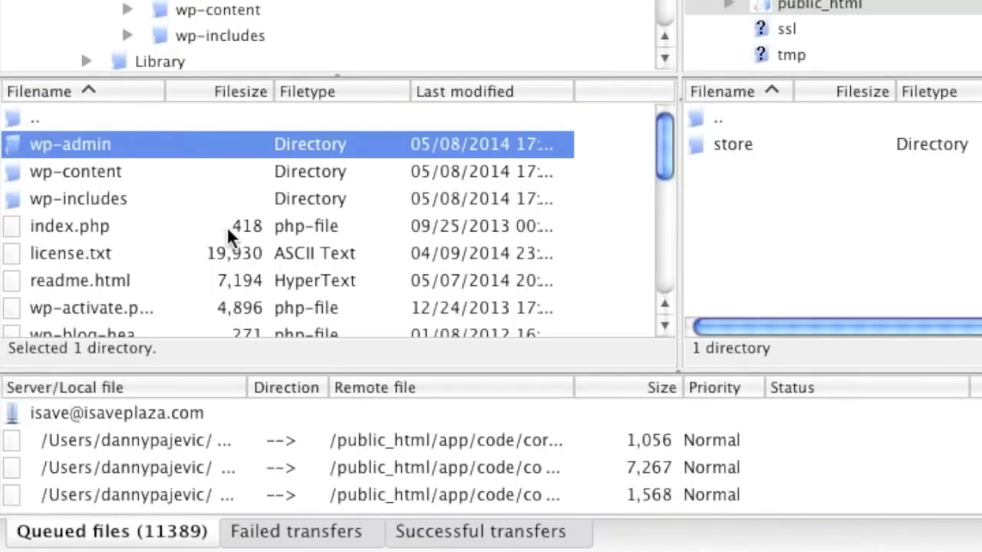
scroll(228, 227, down, 12)
shift+click(180, 311)
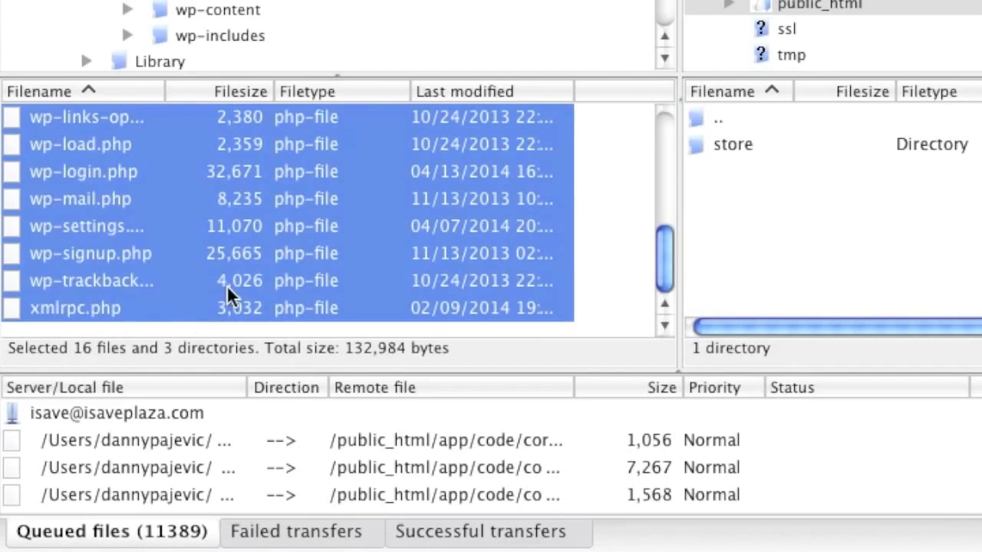
right_click(284, 241)
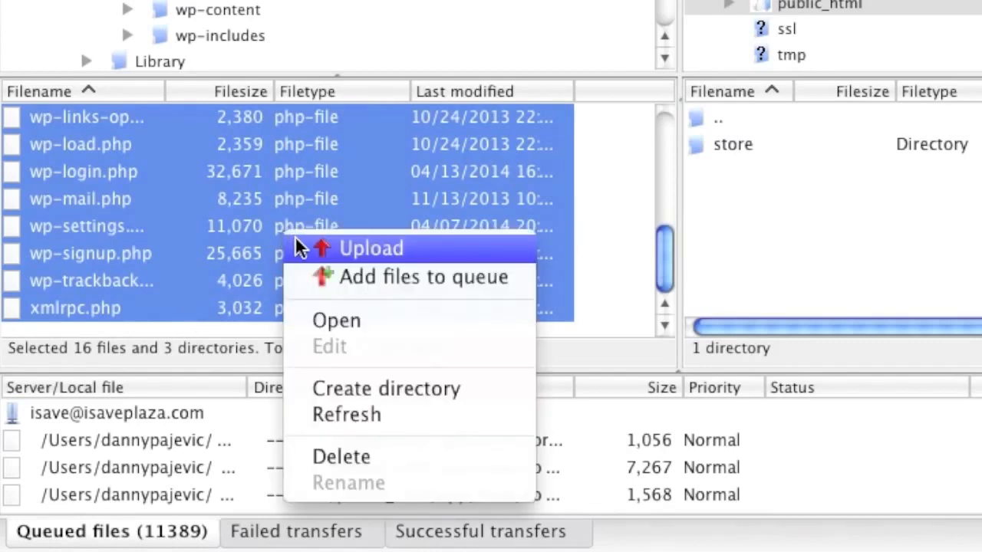
click(336, 247)
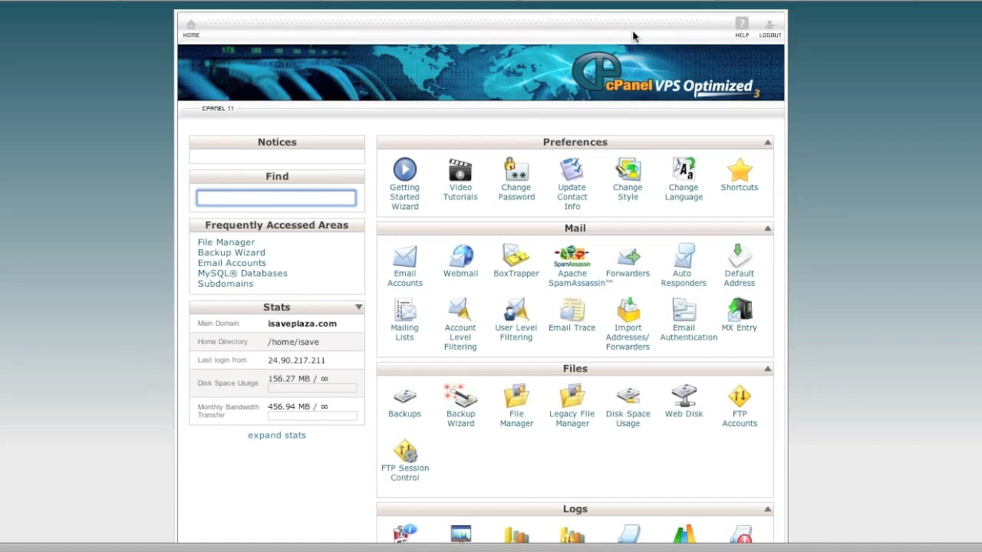
Step: Scroll to cPanel's Databases section and launch the MySQL Database Wizard
scroll(837, 195, down, 3)
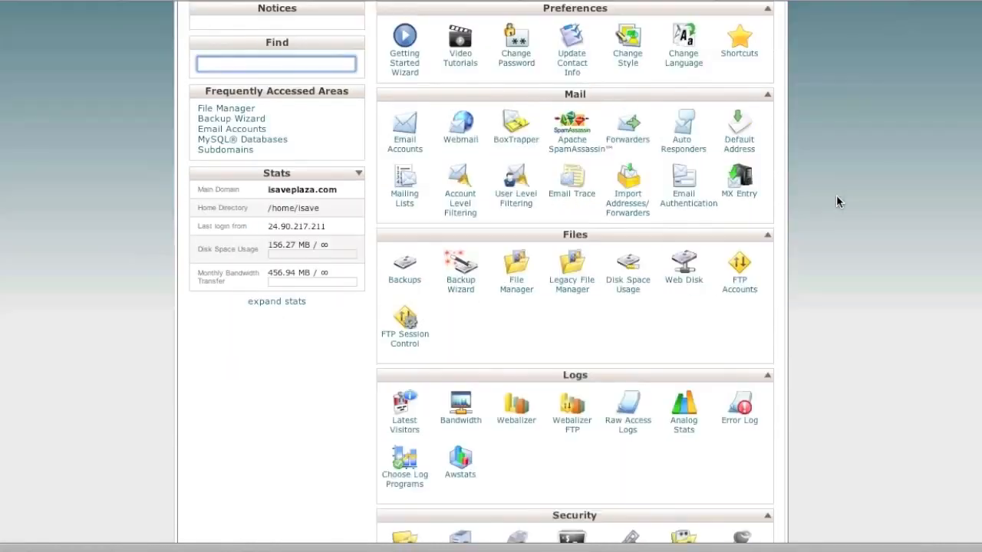
scroll(836, 202, down, 4)
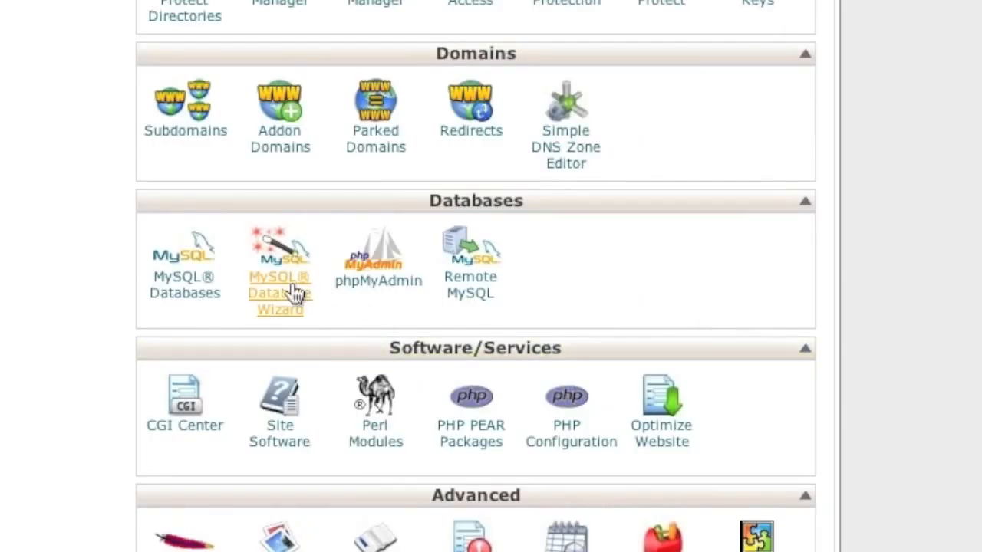
click(296, 293)
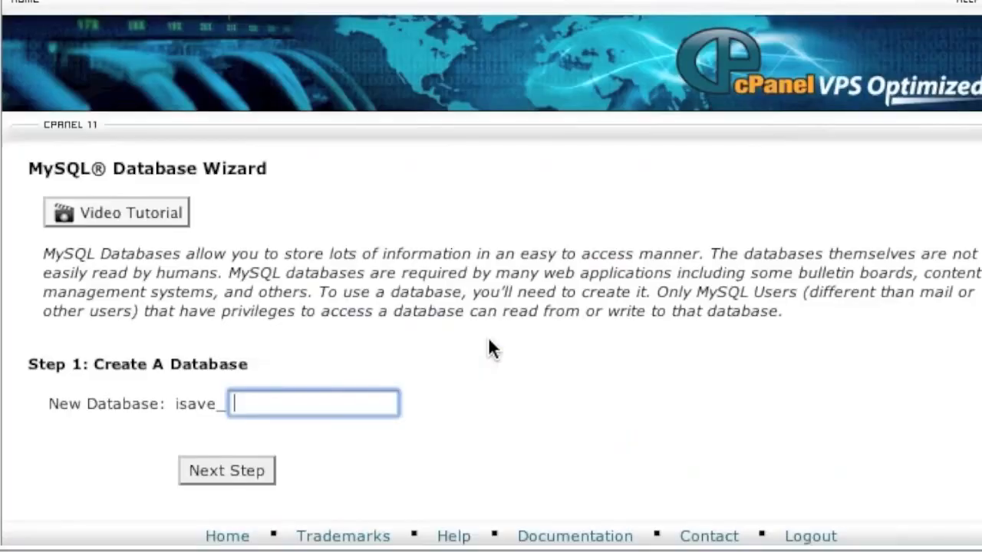
Step: Create the database named 'wordpress' (isave_wordpress) and continue
click(258, 406)
text(wordpress)
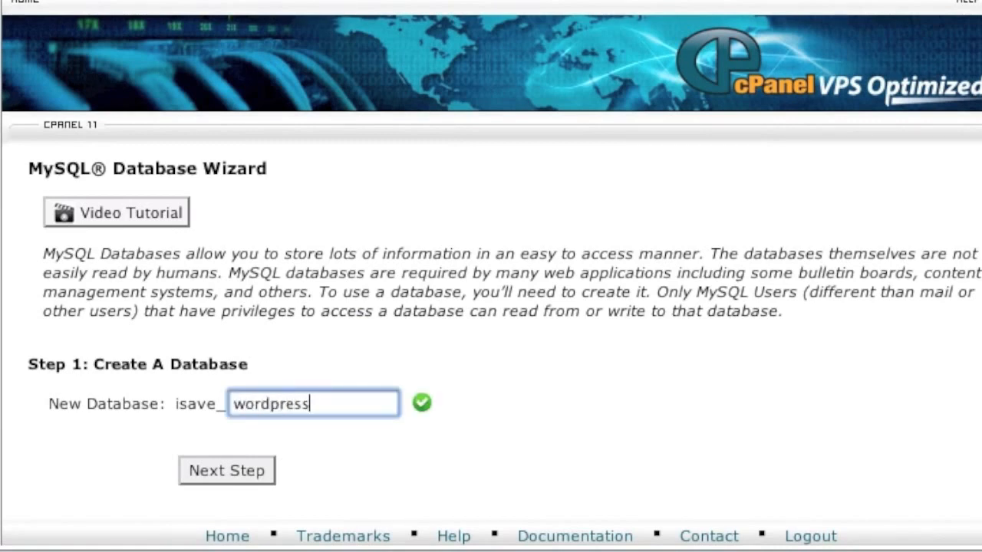
click(234, 462)
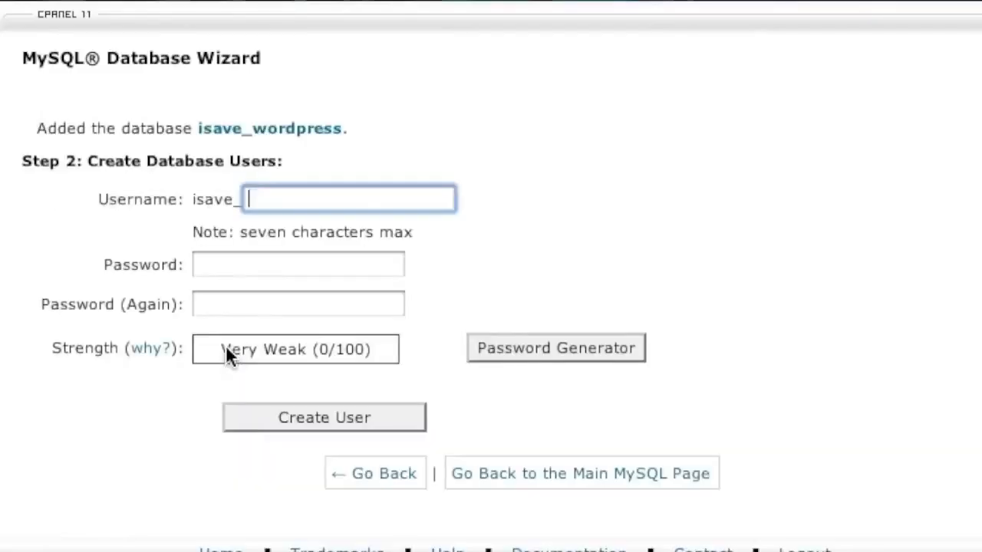
Step: Create a matching 'wordpress' database user with a confirmed password
text(wo)
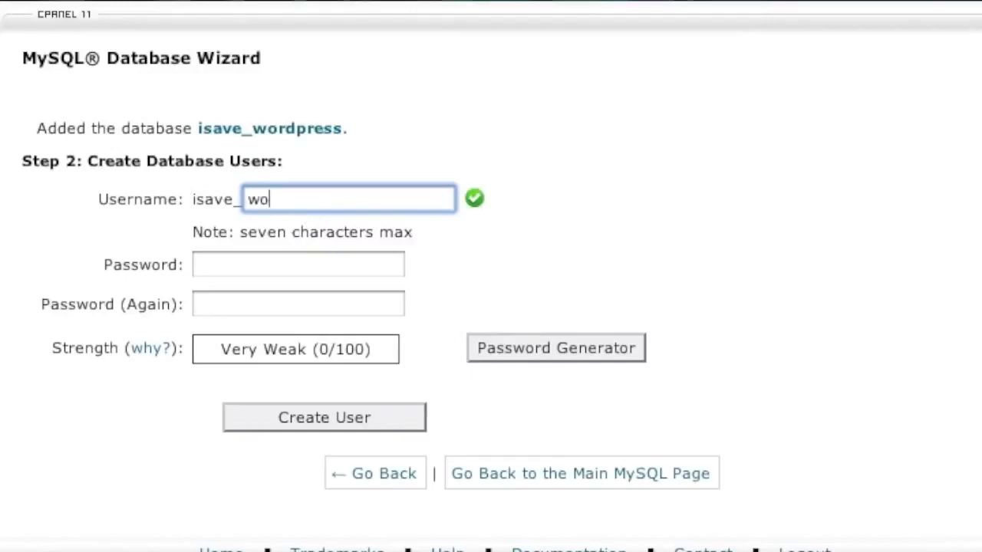
text(rdpress)
click(236, 274)
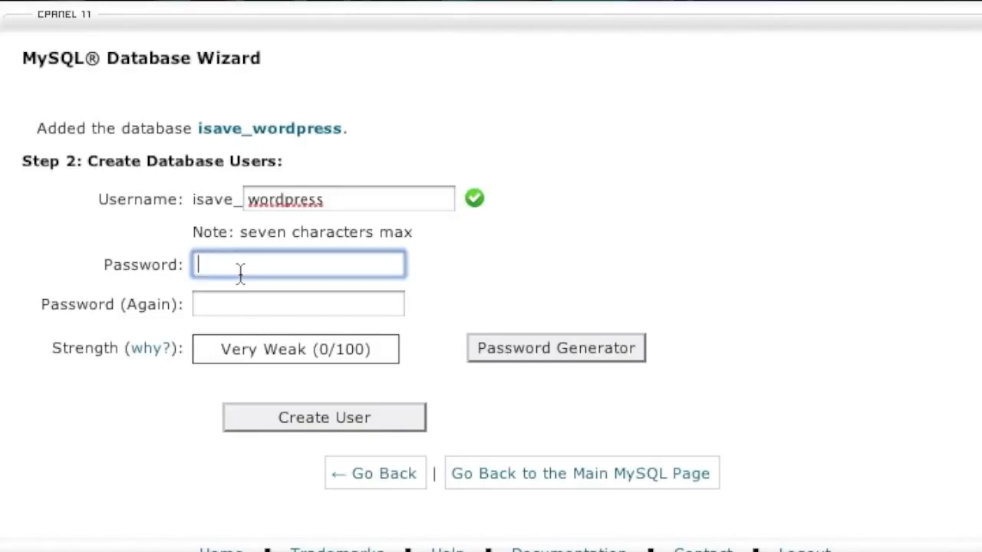
text(••••••••)
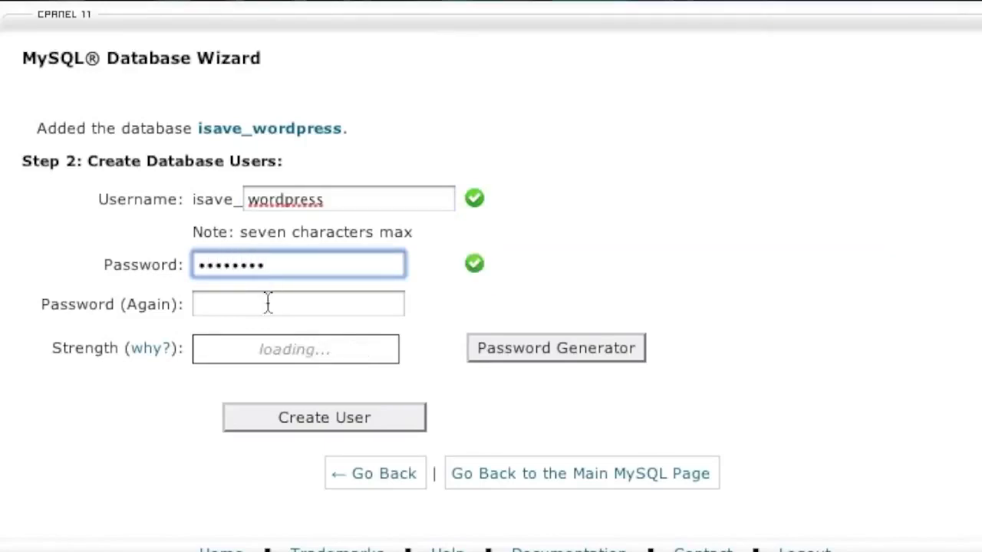
click(262, 305)
text(•••••••)
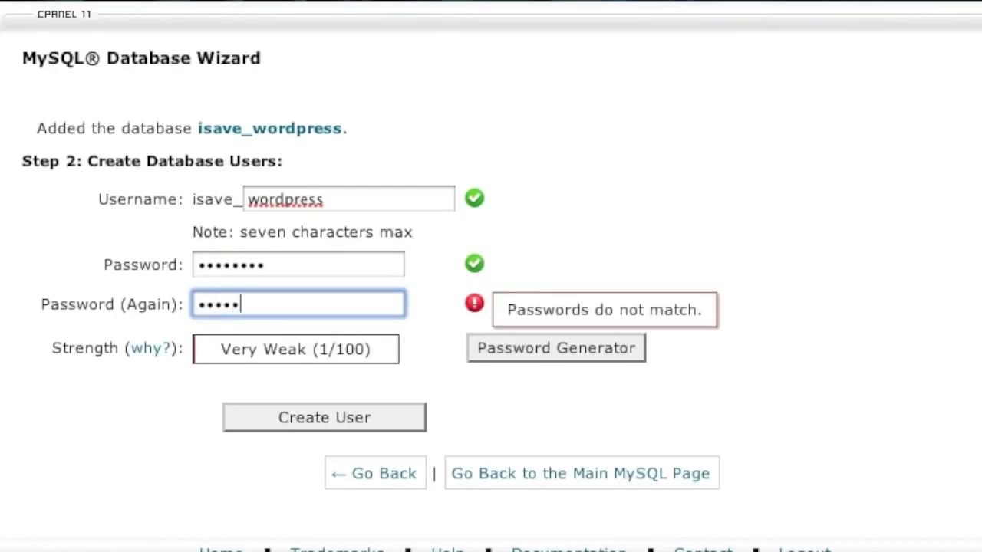
text(•)
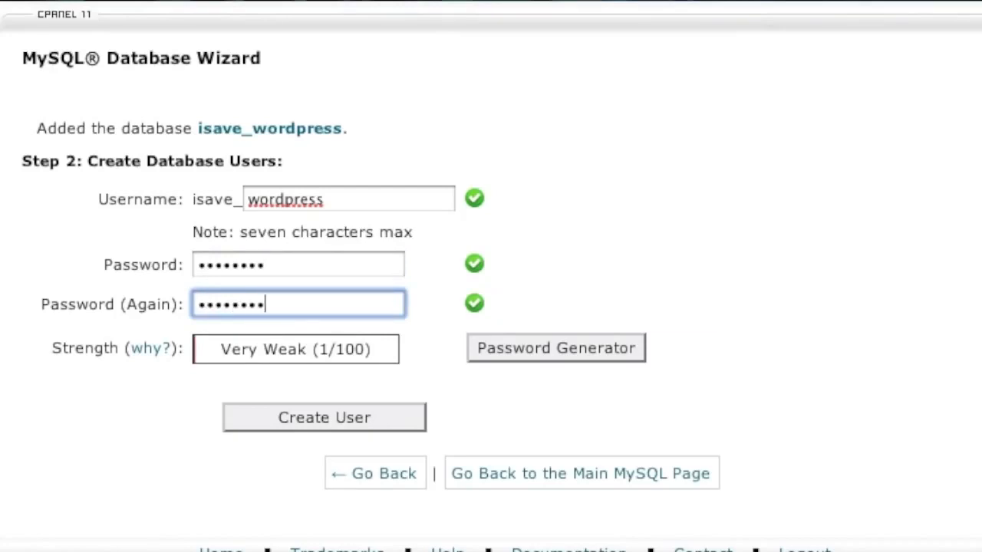
click(340, 414)
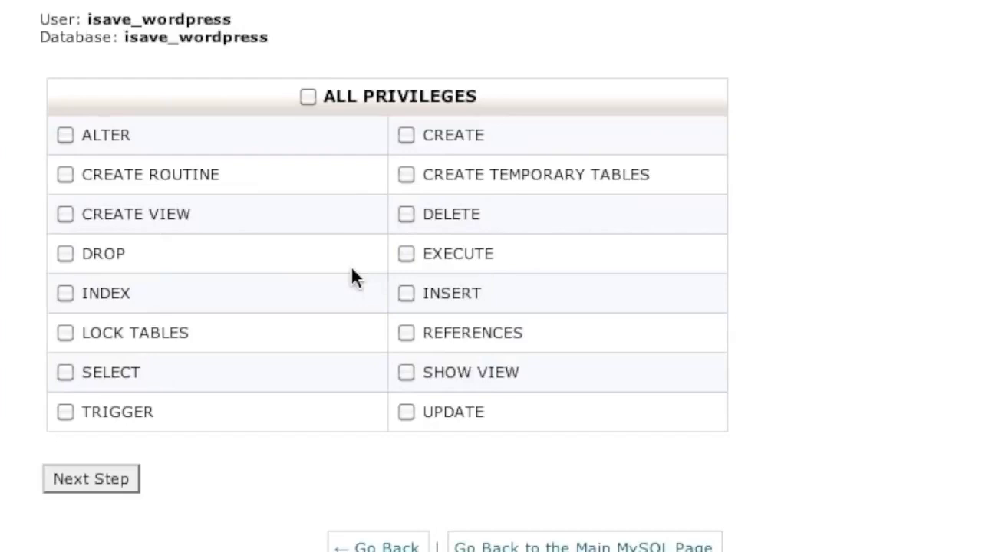
Step: Give the user ALL PRIVILEGES on isave_wordpress and complete the wizard
click(307, 97)
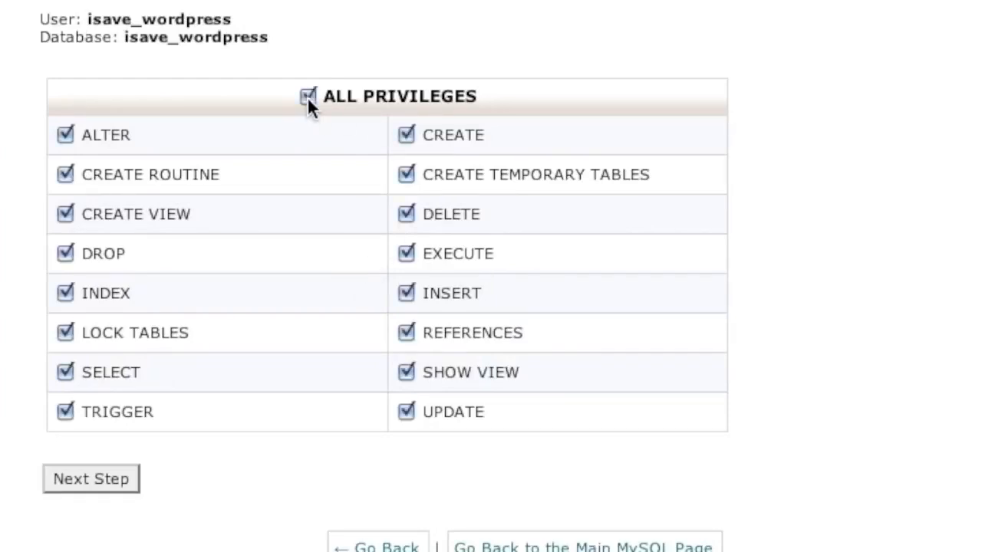
click(89, 471)
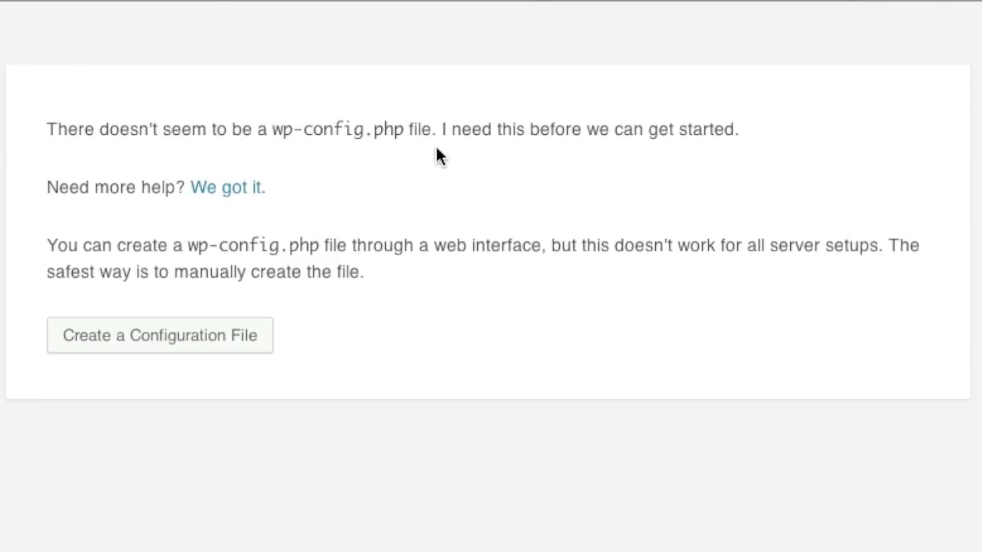
Step: Start WordPress's configuration file setup and set the database name to isave_wordpress
click(150, 337)
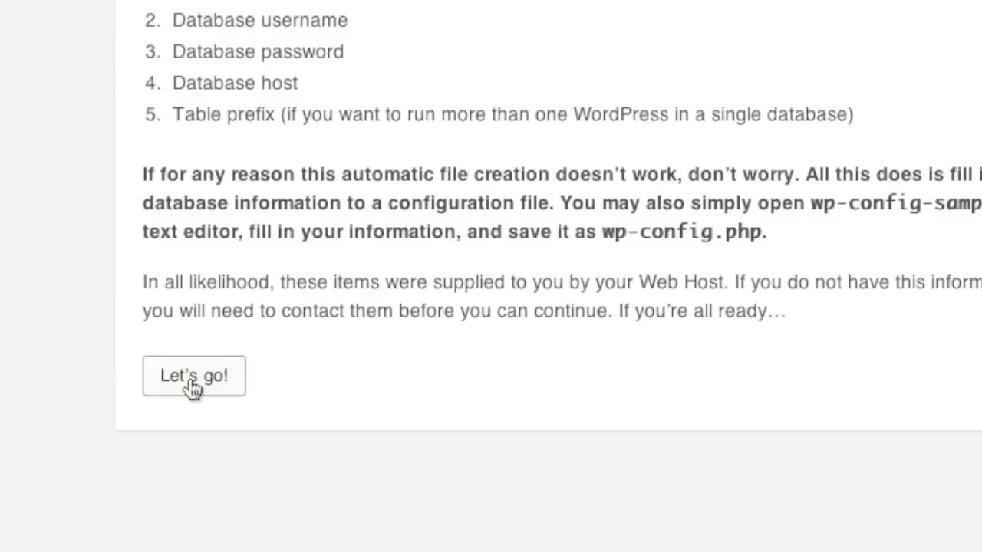
click(236, 418)
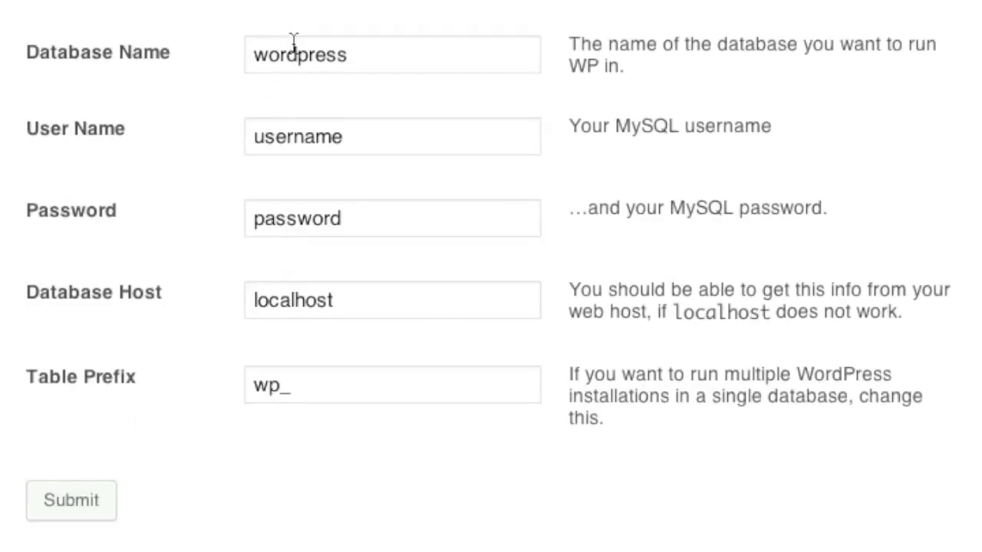
click(255, 54)
text(isa)
text(ve_)
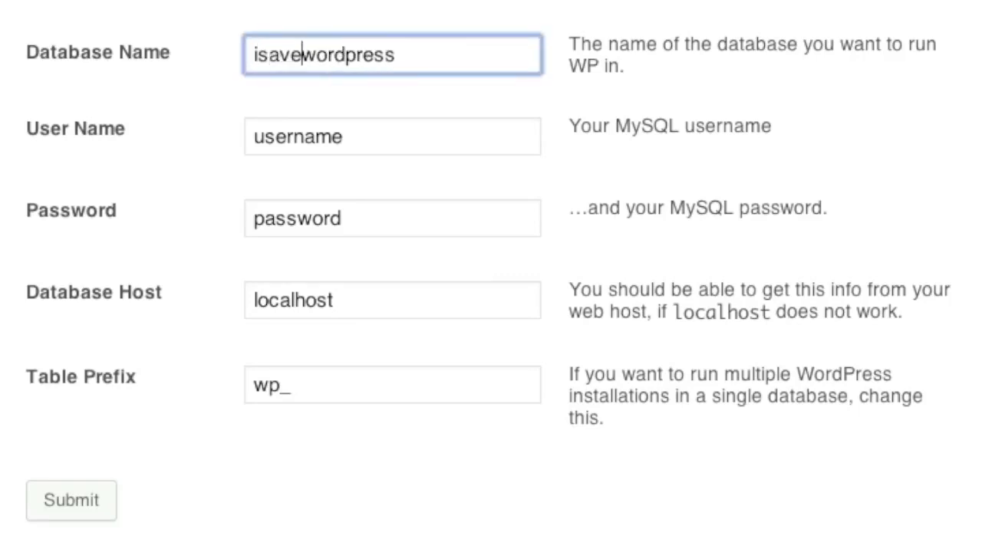
double_click(340, 33)
double_click(340, 53)
key(ctrl+c)
Step: Paste the database name as the user name, enter the database password, and submit
click(320, 137)
double_click(320, 137)
key(ctrl+v)
click(318, 235)
double_click(319, 235)
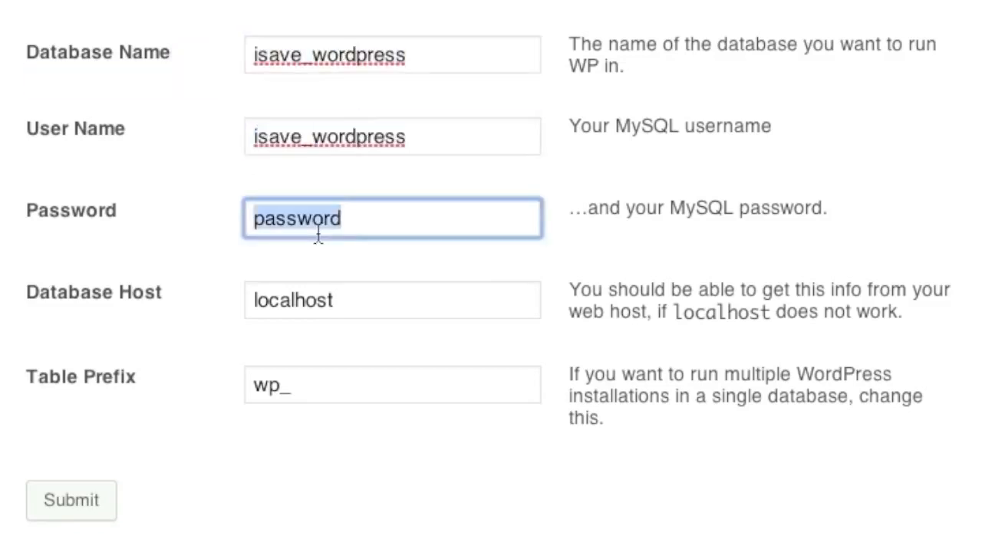
text(Pas)
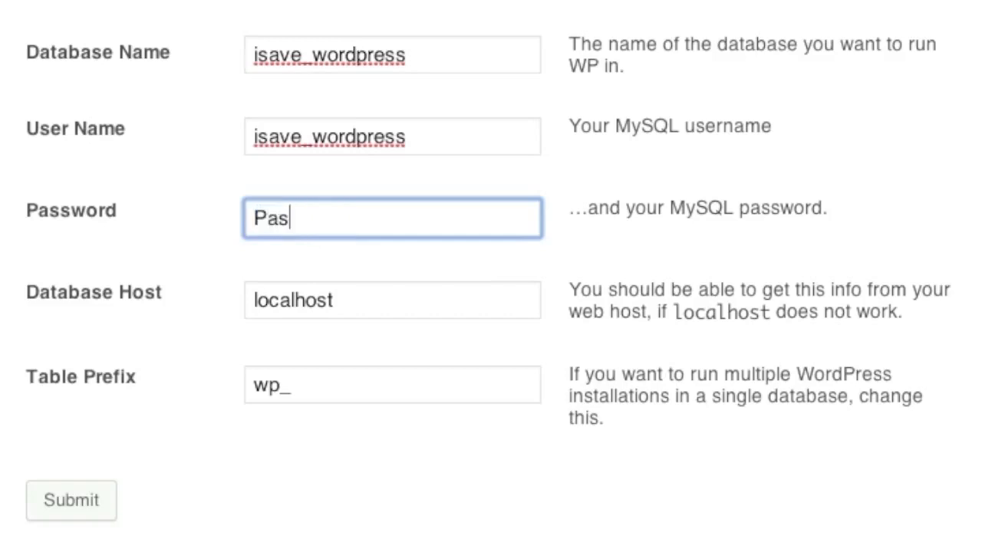
text(sword)
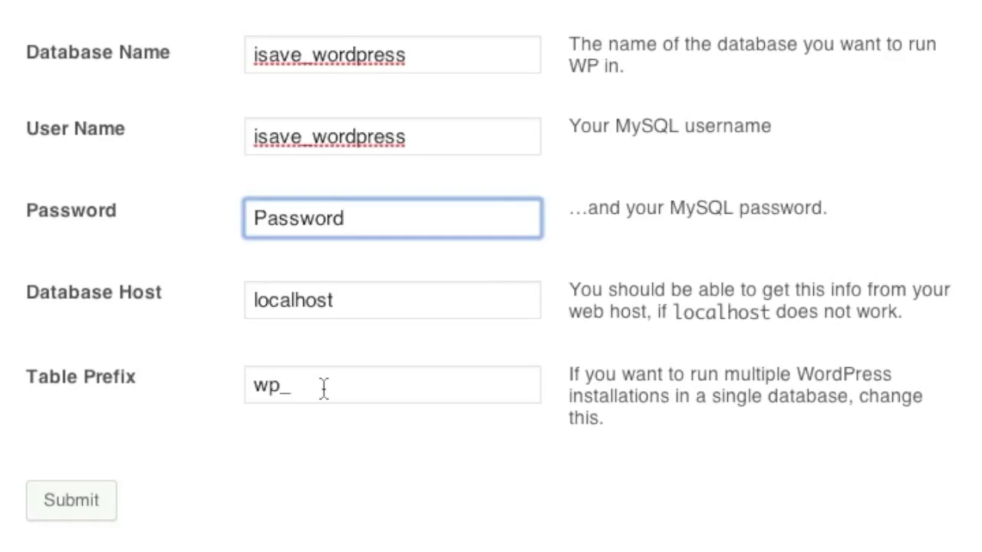
click(71, 506)
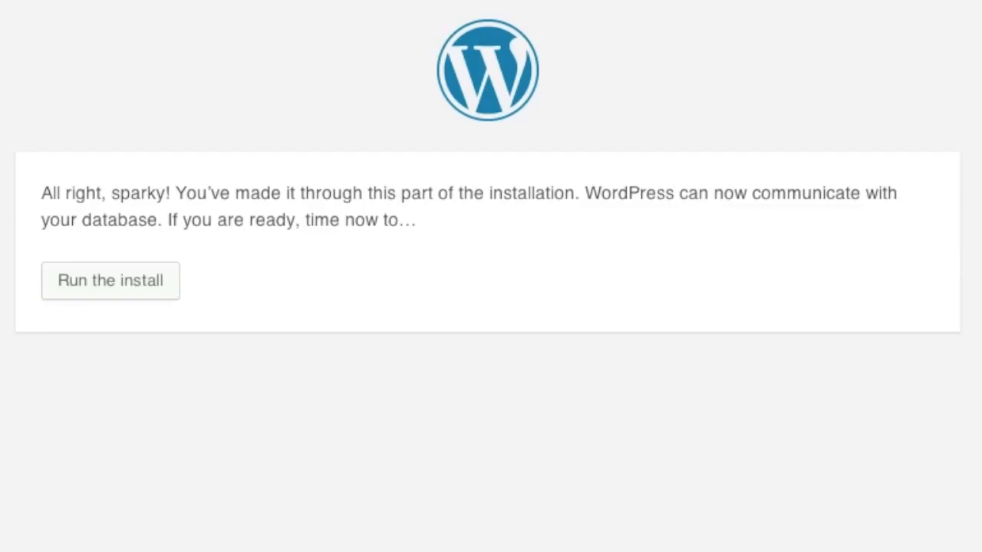
Step: Start the install, entering site title iSavePlaza and the admin username
click(122, 283)
click(373, 386)
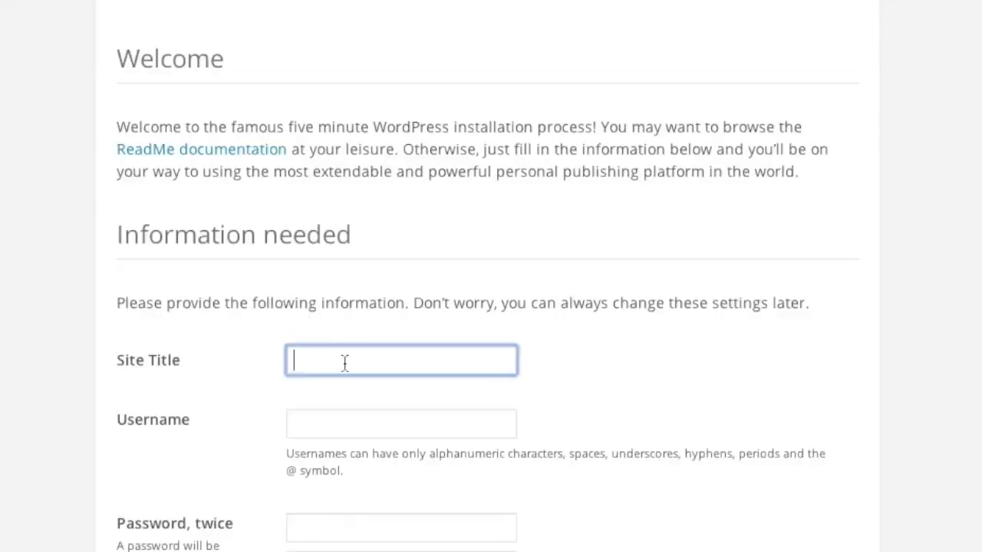
text(iSavePlaza)
scroll(346, 362, down, 3)
click(333, 273)
text(isave)
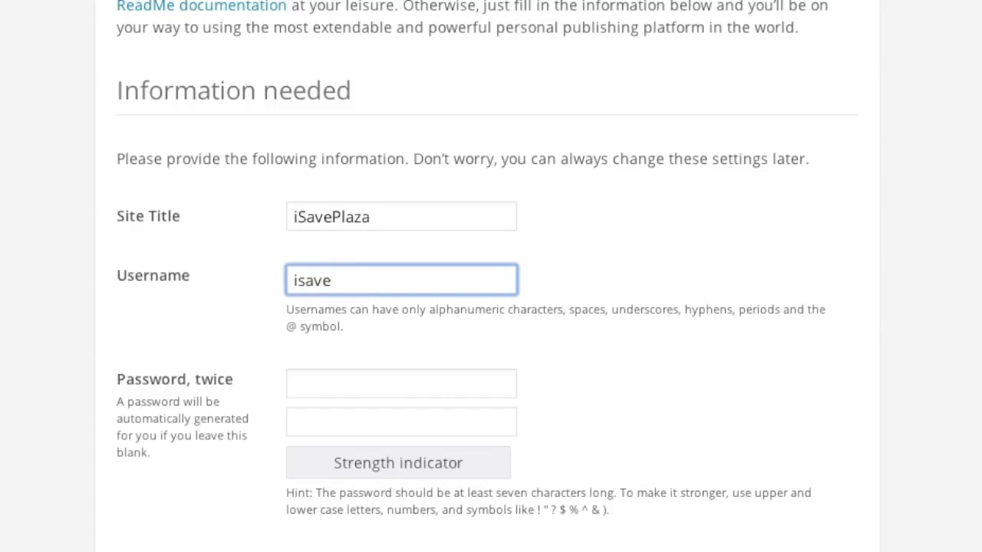
Step: Enter the admin password twice and e-mail, disable search engine indexing, and install WordPress
scroll(299, 314, down, 1)
click(311, 315)
text(•••••••••)
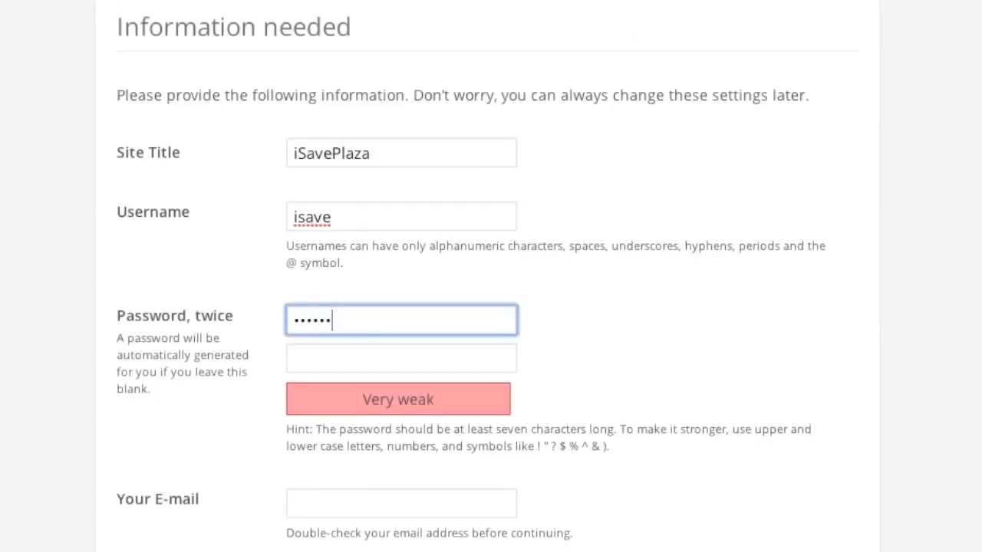
text(••••)
click(318, 358)
text(••••••)
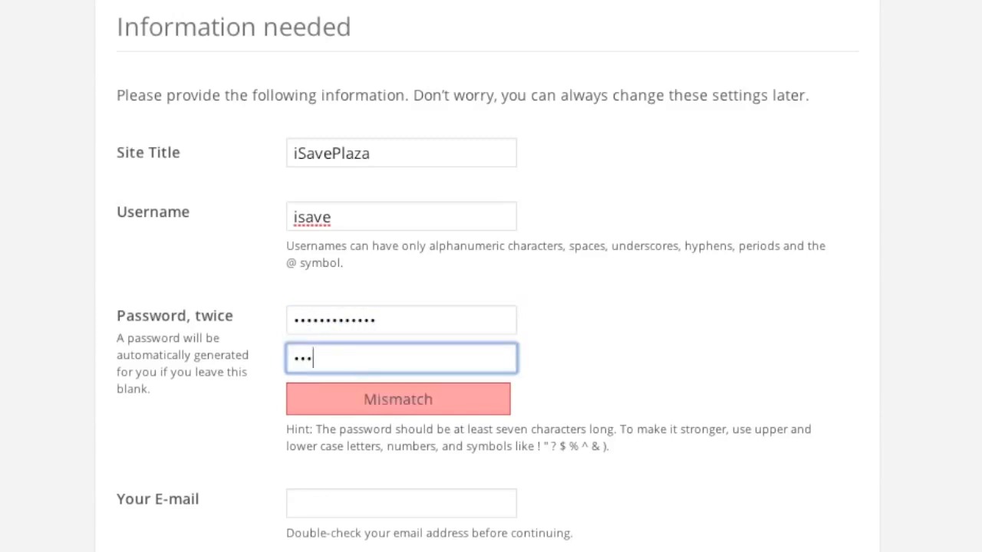
text(•••••••)
scroll(323, 352, down, 1)
scroll(324, 352, down, 1)
click(316, 359)
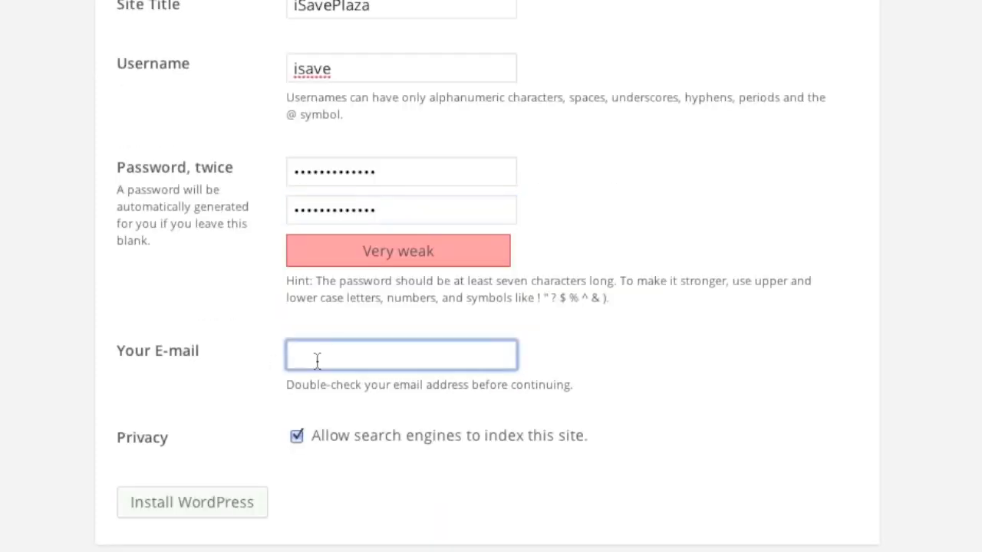
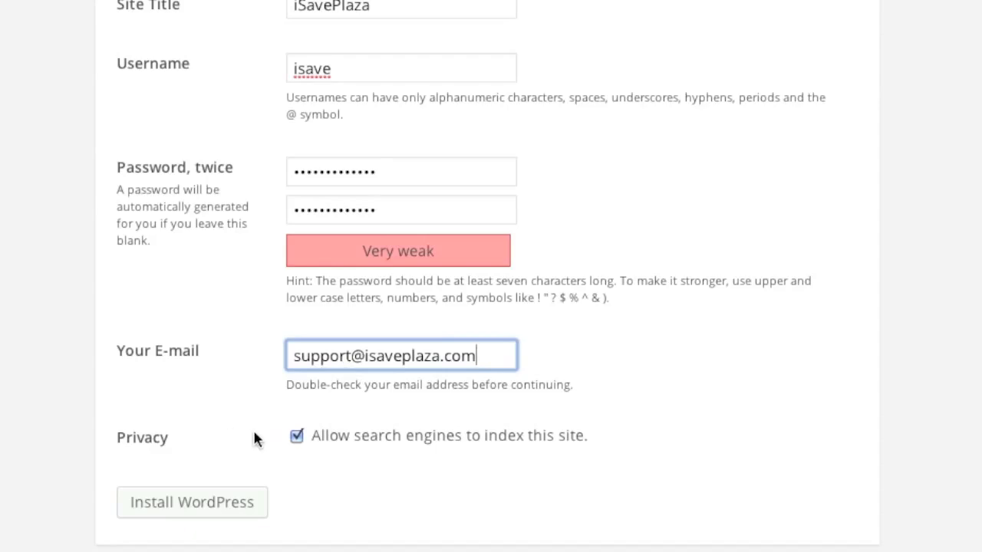
click(296, 436)
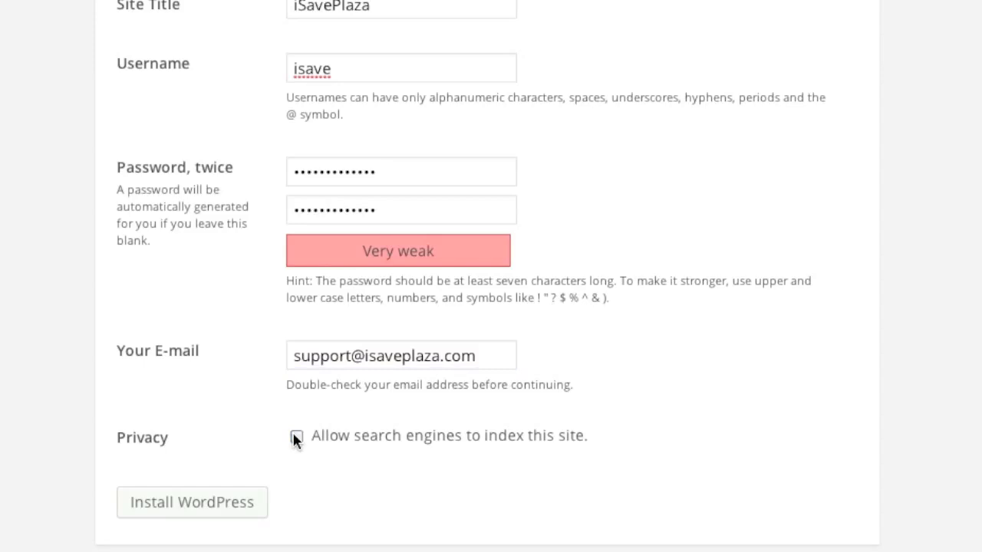
click(215, 508)
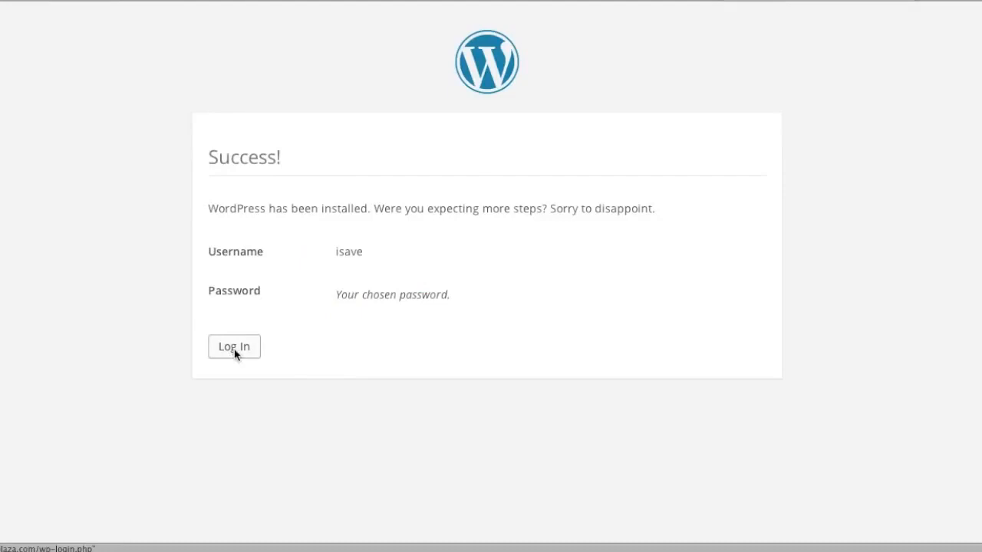
Step: Log in with the new admin account and Remember Me ticked, check the live site, then return to the Dashboard
click(235, 349)
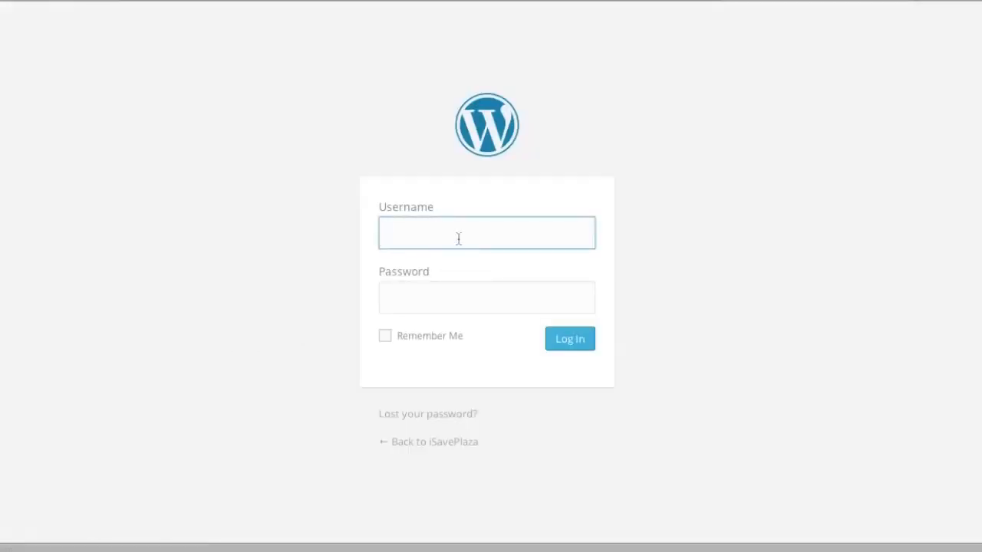
text(isave)
click(460, 298)
text(**********)
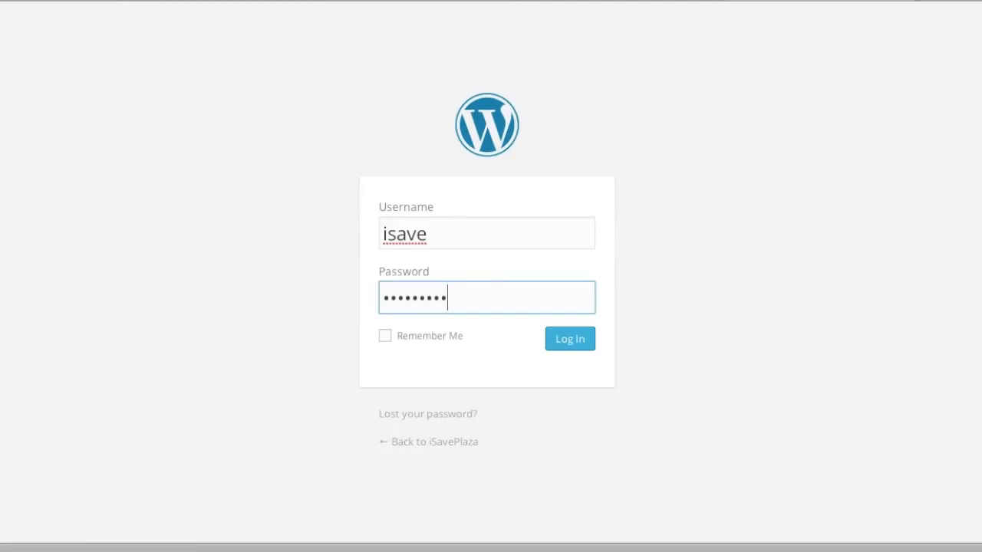
text(***)
click(385, 336)
click(568, 345)
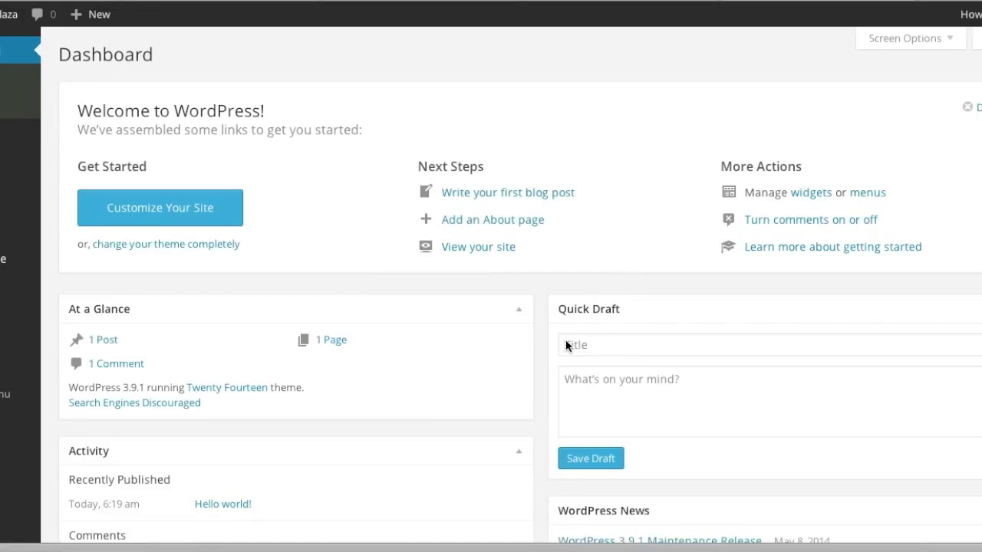
click(940, 1)
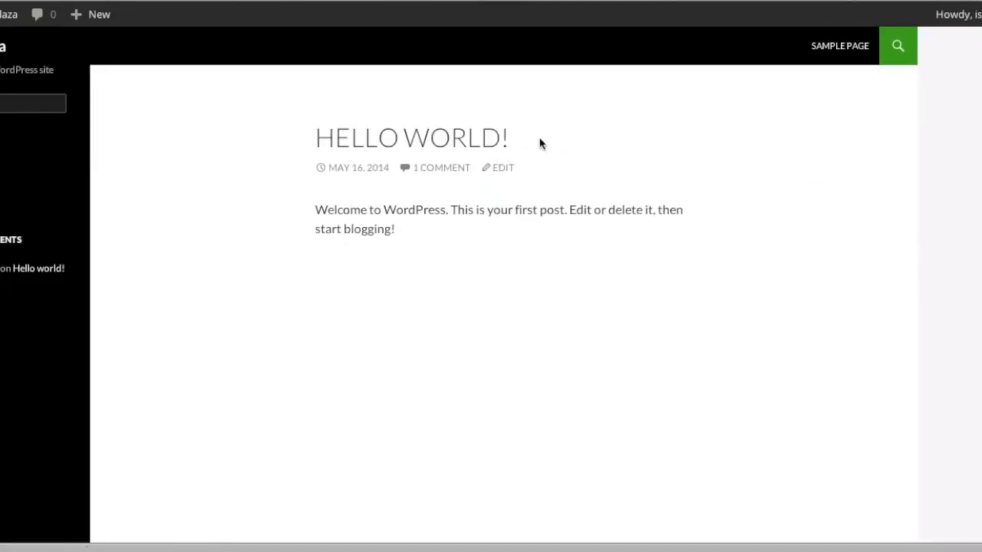
click(765, 4)
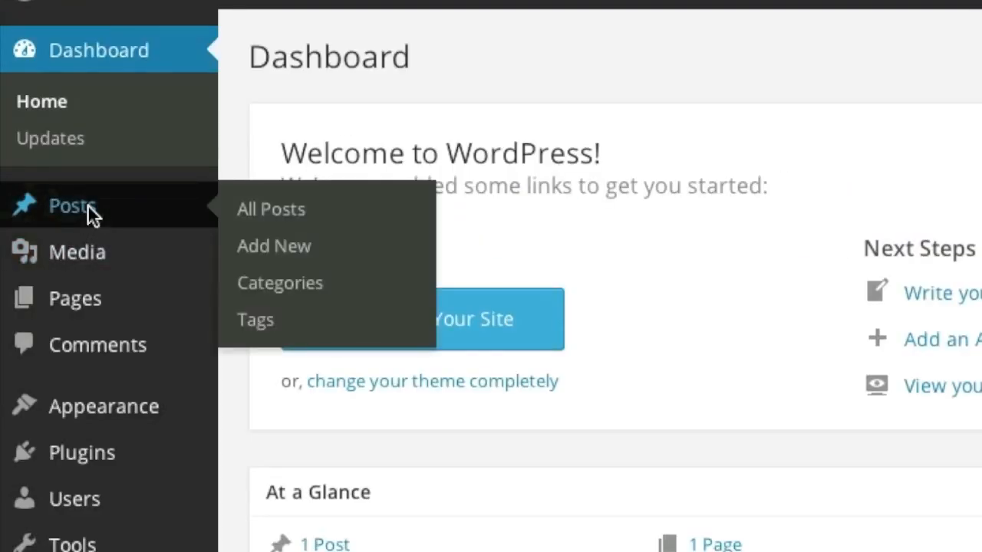
Step: Upload the couch image, insert it into the Hello world! post, and update the post
click(87, 215)
mouse_move(215, 225)
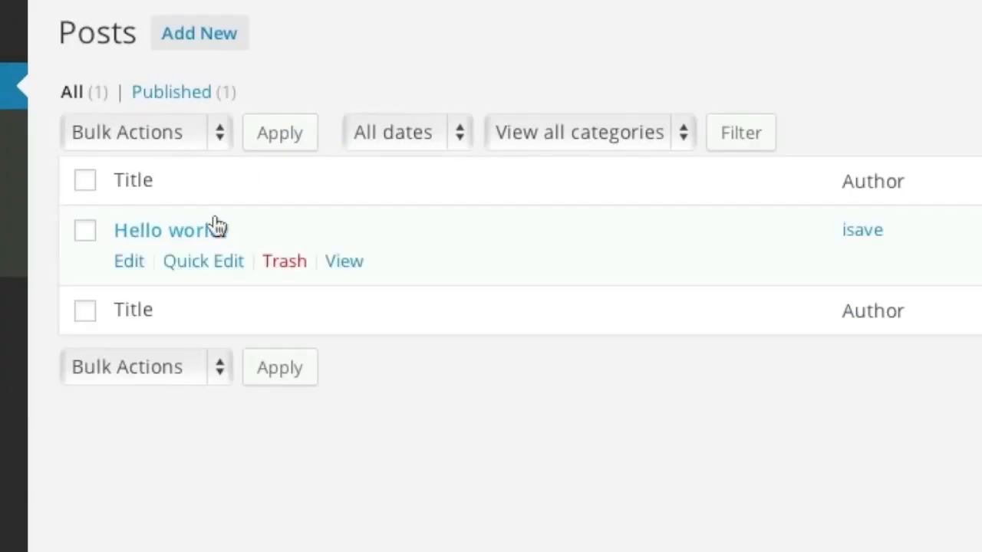
click(135, 261)
click(105, 151)
click(537, 313)
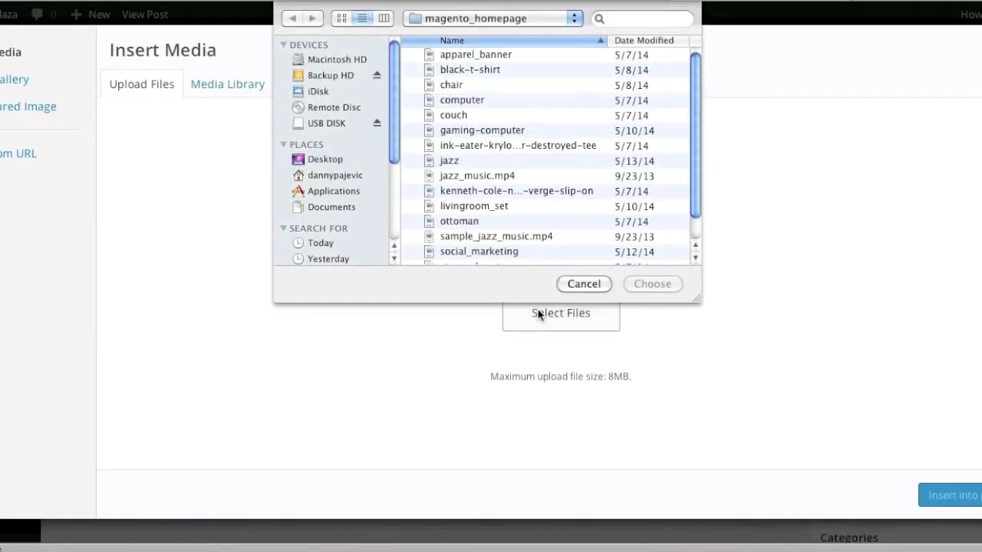
double_click(452, 119)
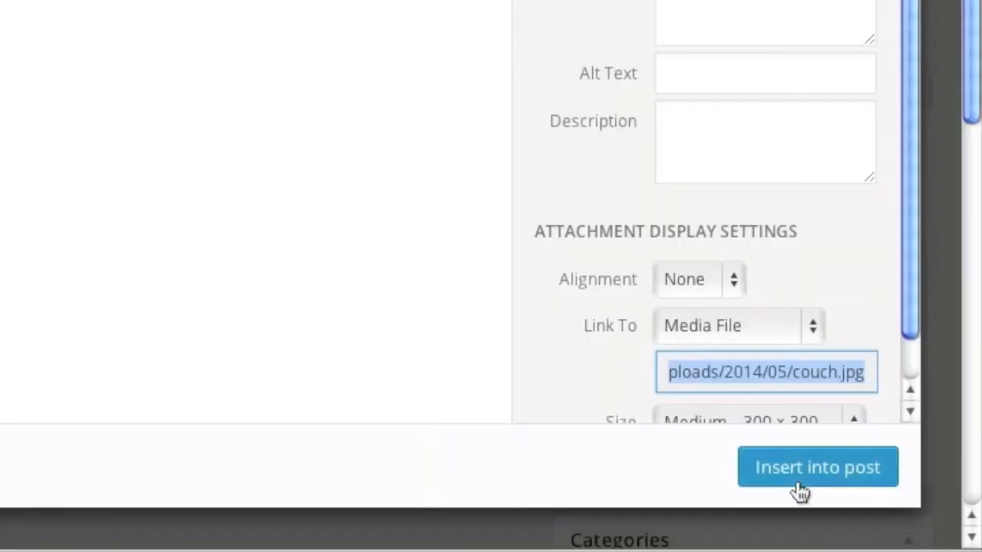
click(949, 497)
scroll(794, 469, up, 5)
click(847, 383)
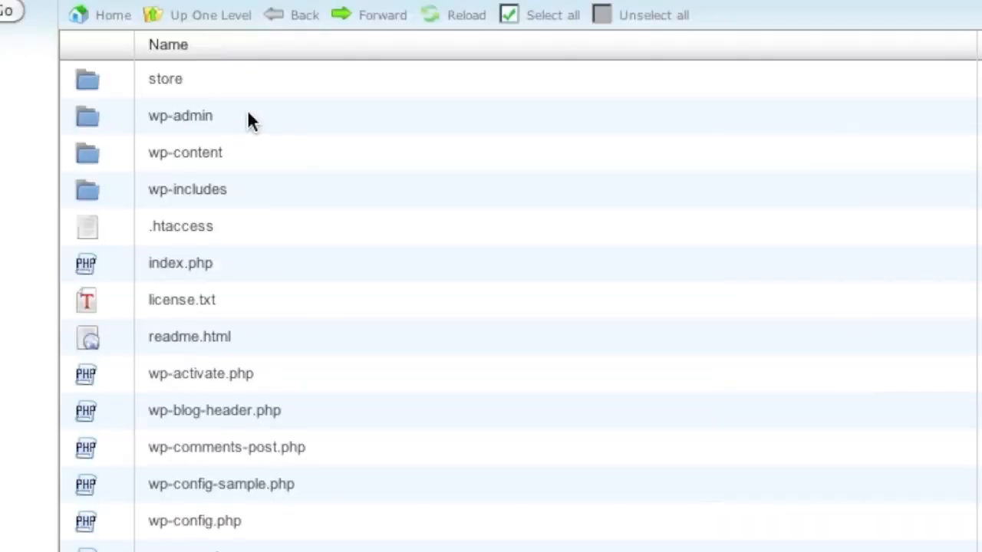
Step: Open the wp-admin folder in cPanel File Manager to list its css, images, includes and js contents
double_click(247, 116)
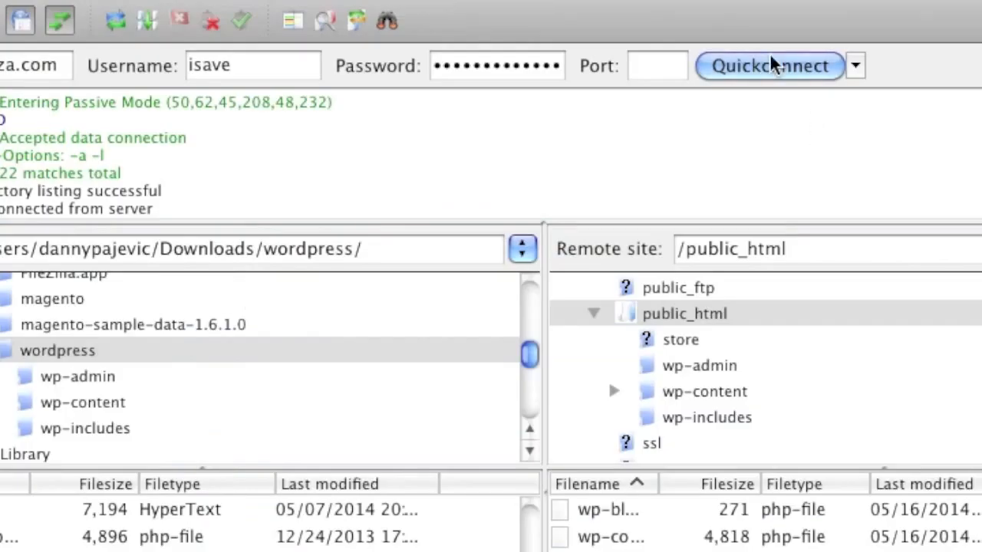
Step: Reconnect with Quickconnect, abort the old connection, and open File permissions for public_html's wp-admin folder
click(772, 65)
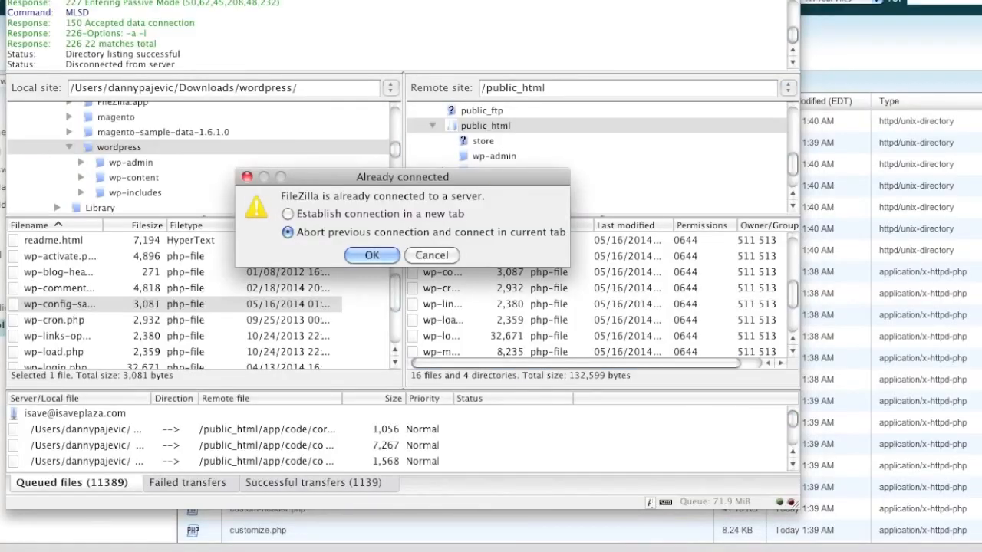
click(384, 258)
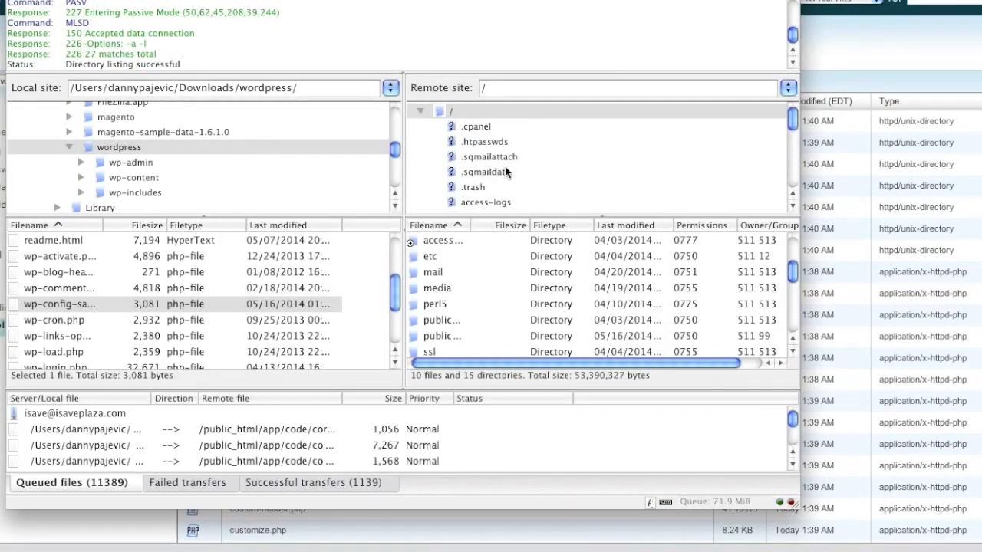
scroll(505, 169, down, 5)
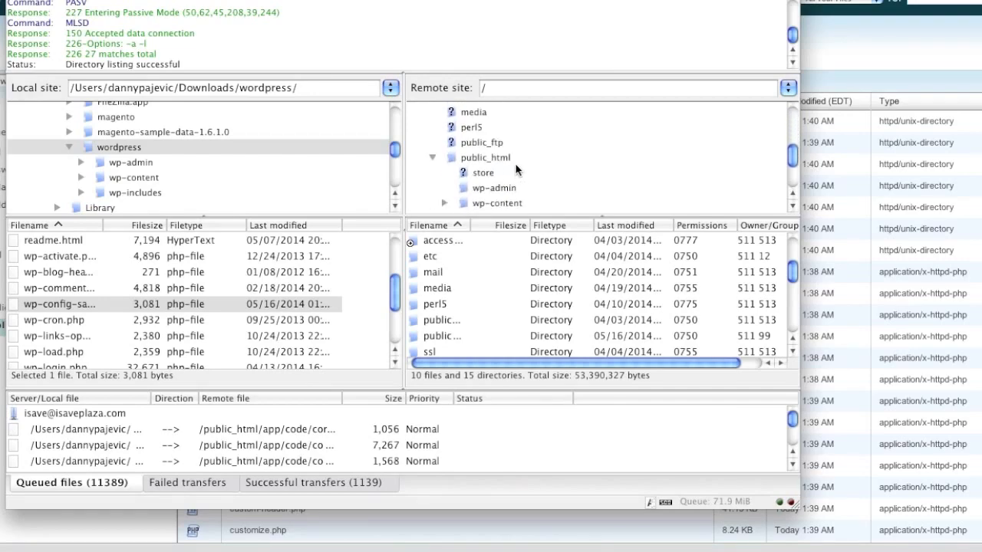
scroll(510, 169, down, 1)
click(489, 134)
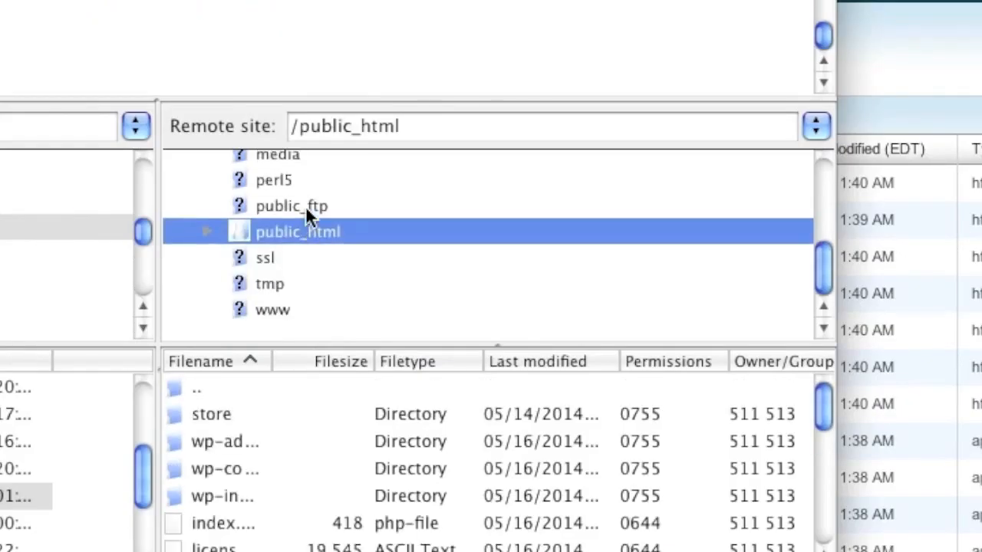
right_click(276, 442)
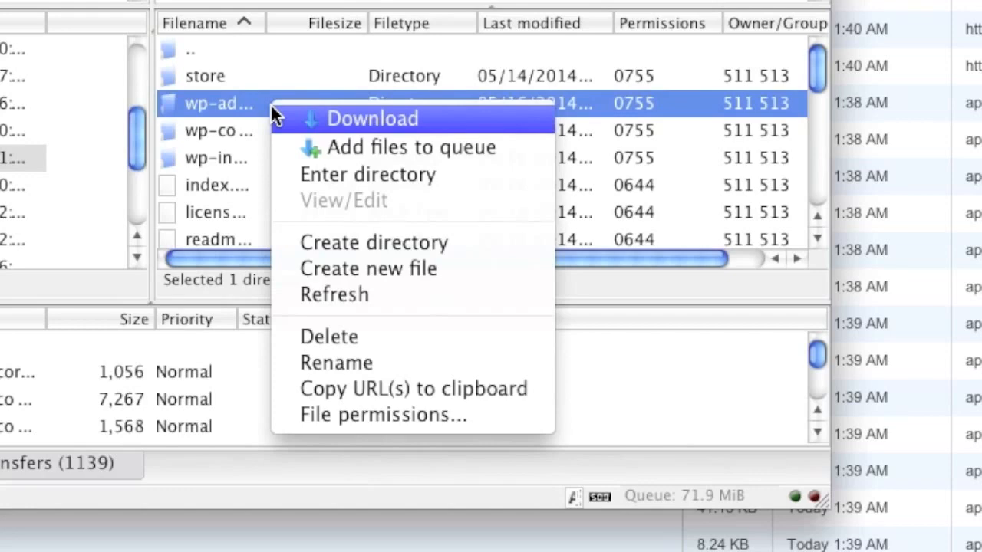
click(356, 414)
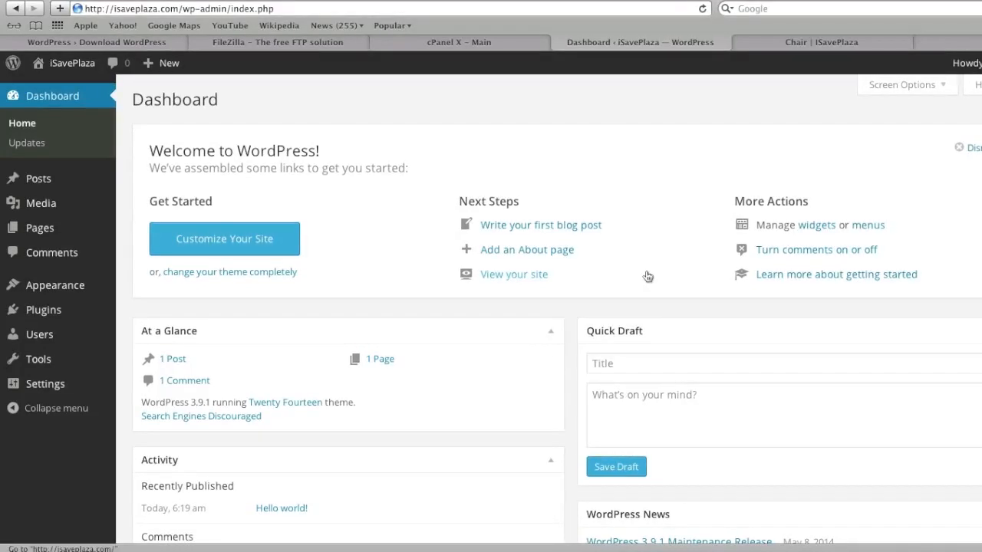
Step: Search the plugin directory for 'woocommerce' and install the WooCommerce plugin
mouse_move(61, 313)
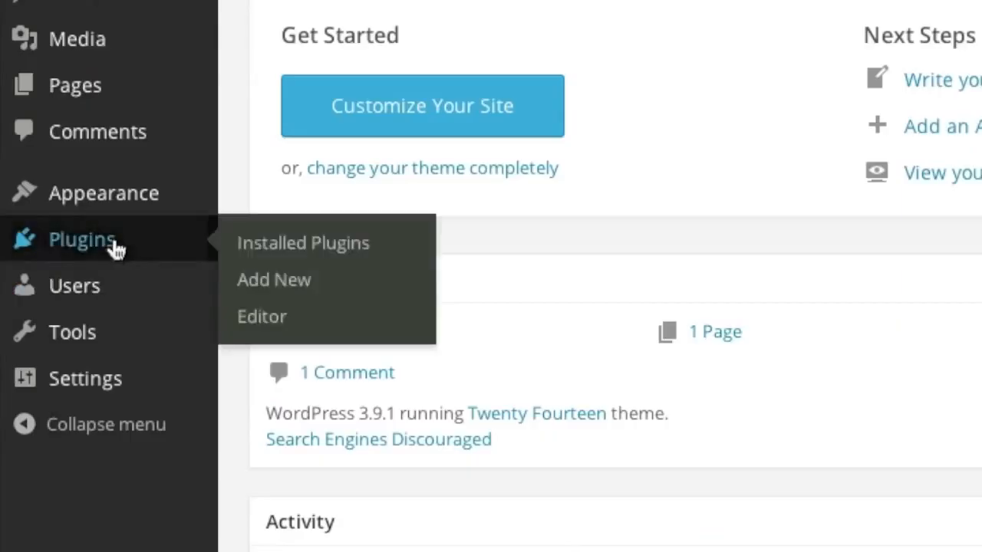
click(311, 280)
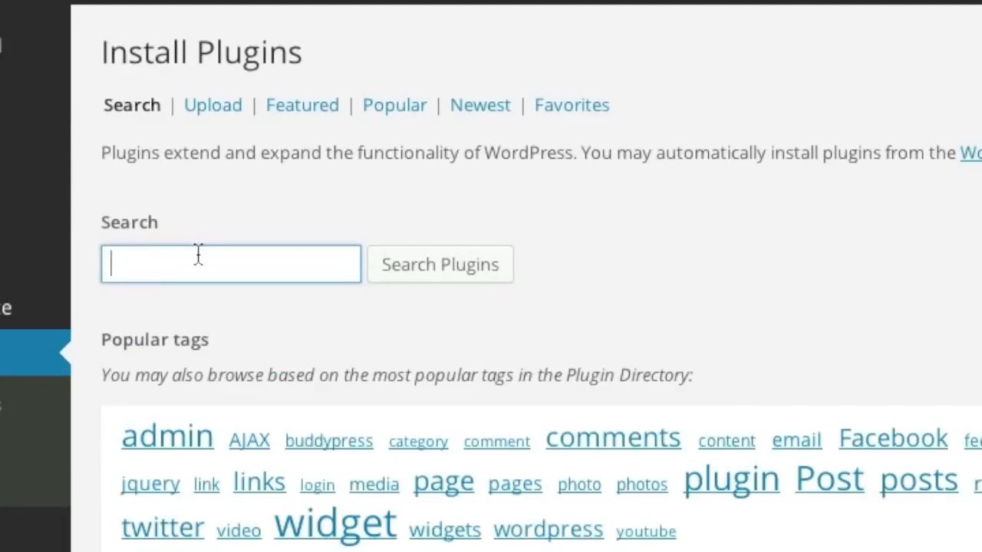
text(woocommerce)
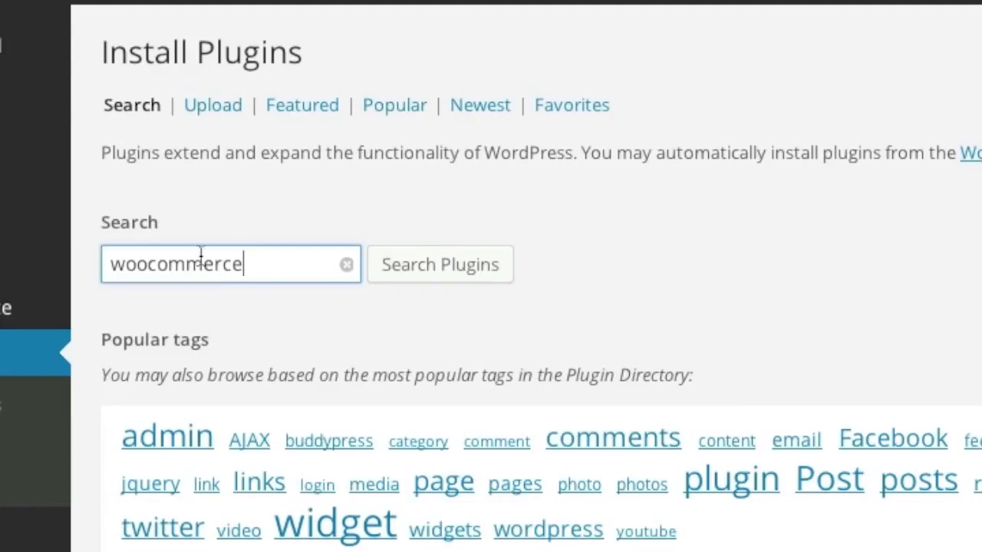
click(445, 270)
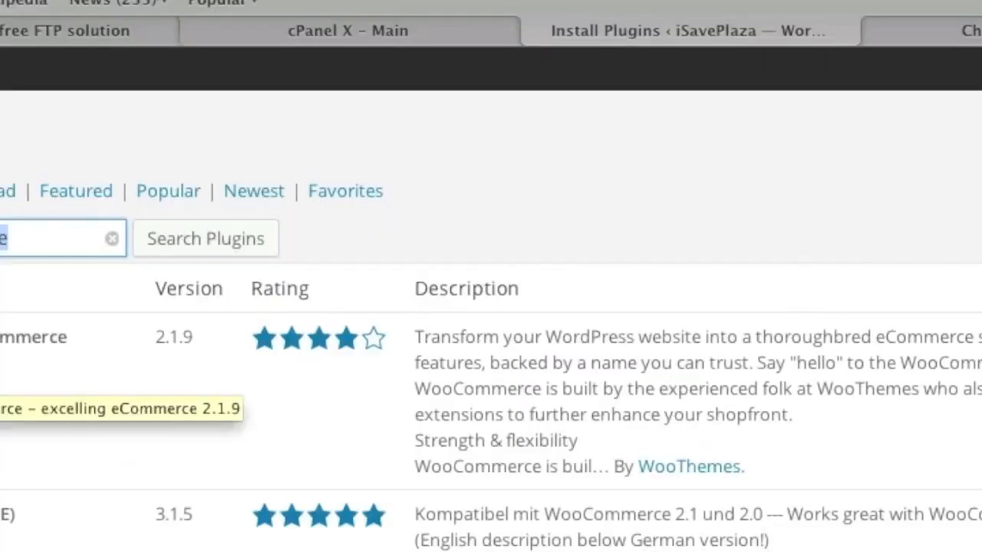
click(239, 293)
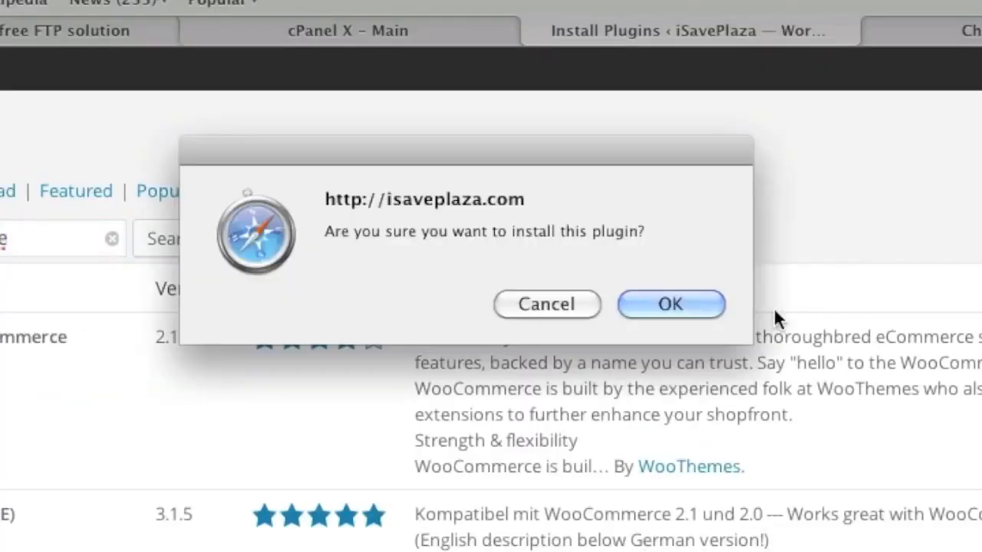
click(666, 304)
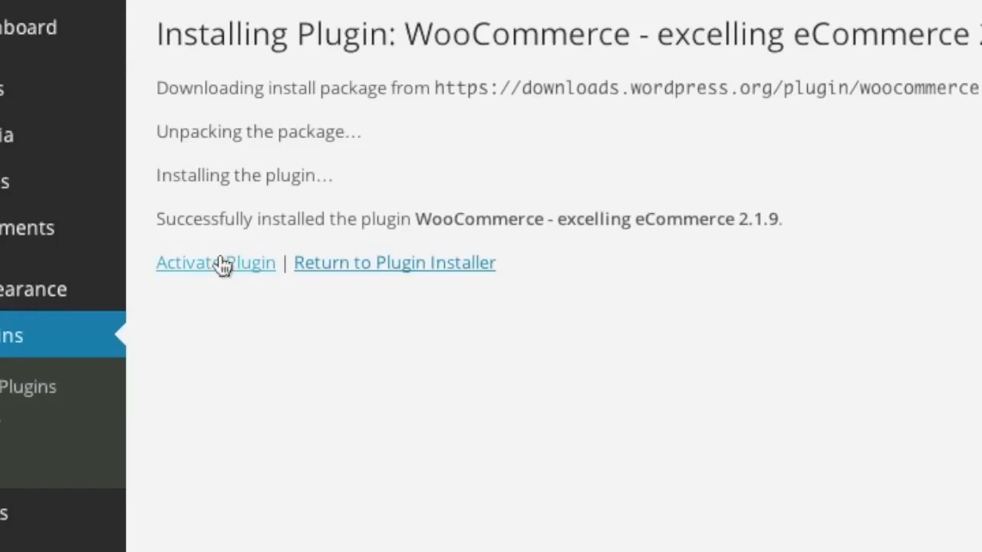
Step: Activate WooCommerce, create its store pages, and open the WooCommerce settings
click(222, 263)
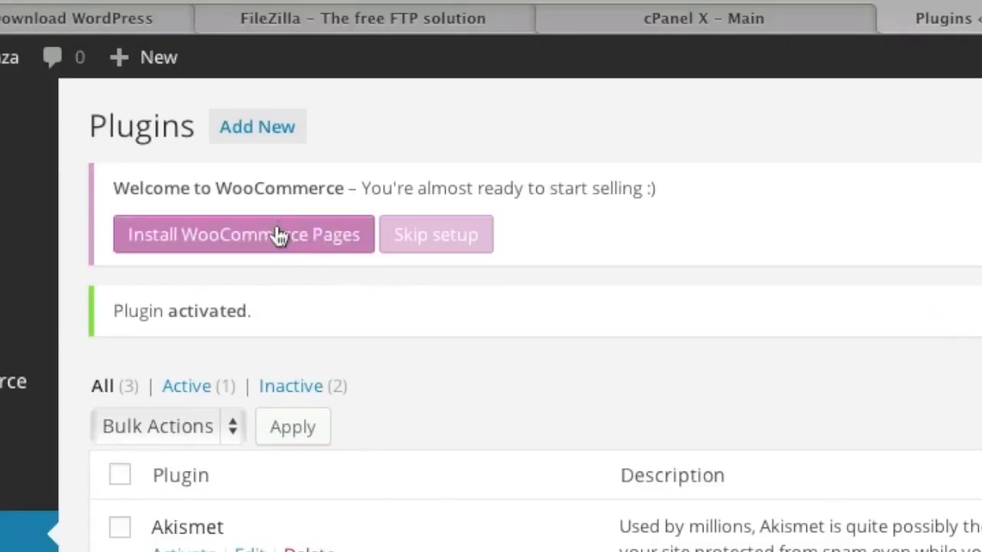
click(278, 236)
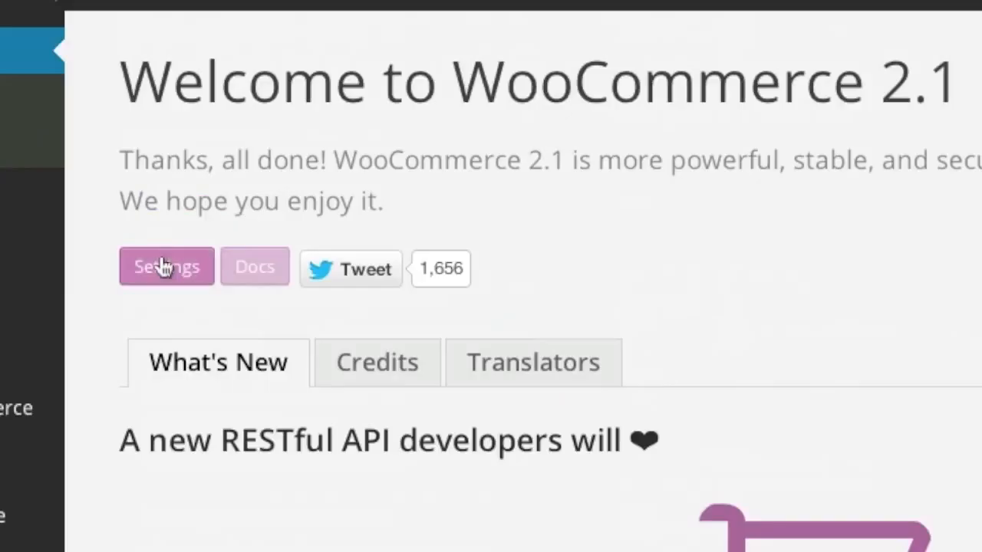
click(164, 266)
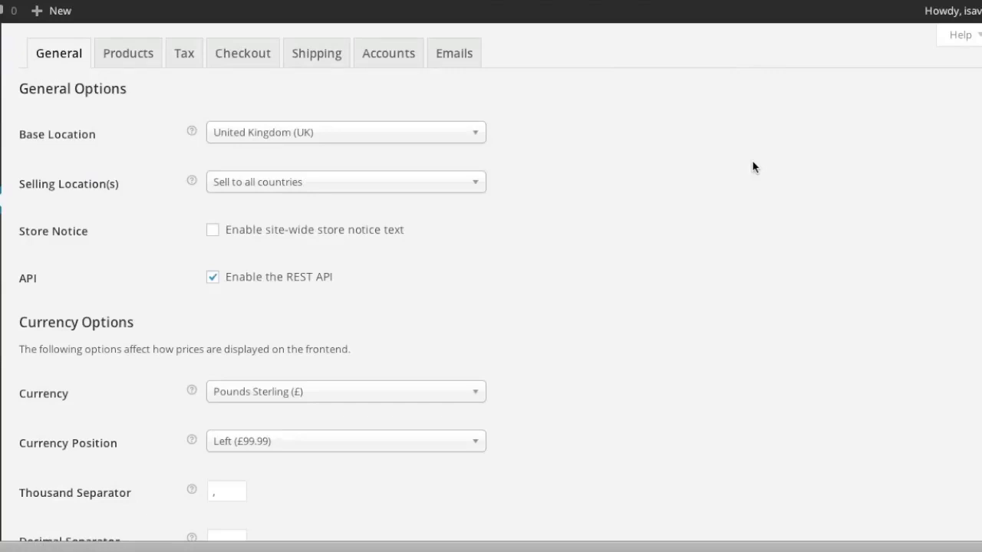
Step: Set the store base location to United States (US) — Florida
click(321, 131)
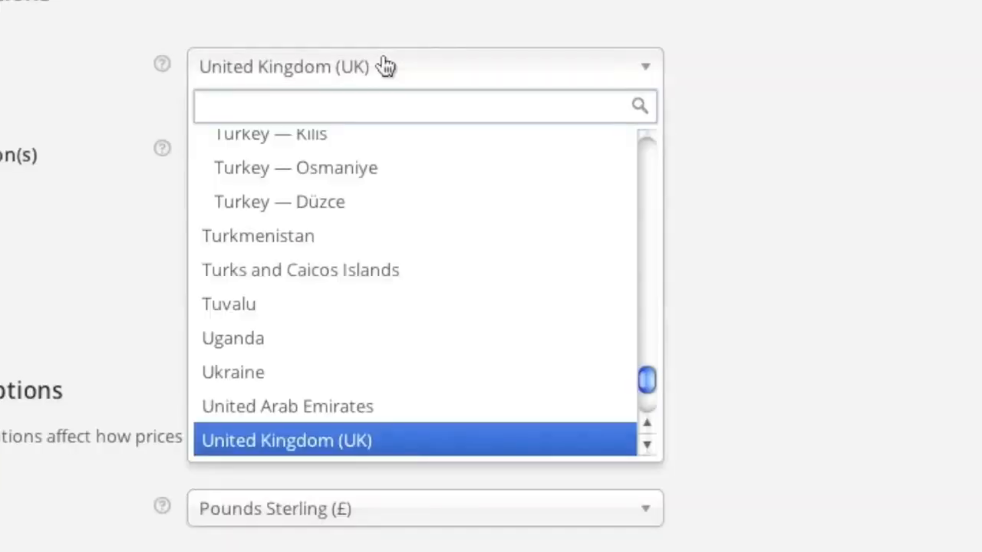
scroll(399, 266, down, 2)
scroll(512, 293, down, 3)
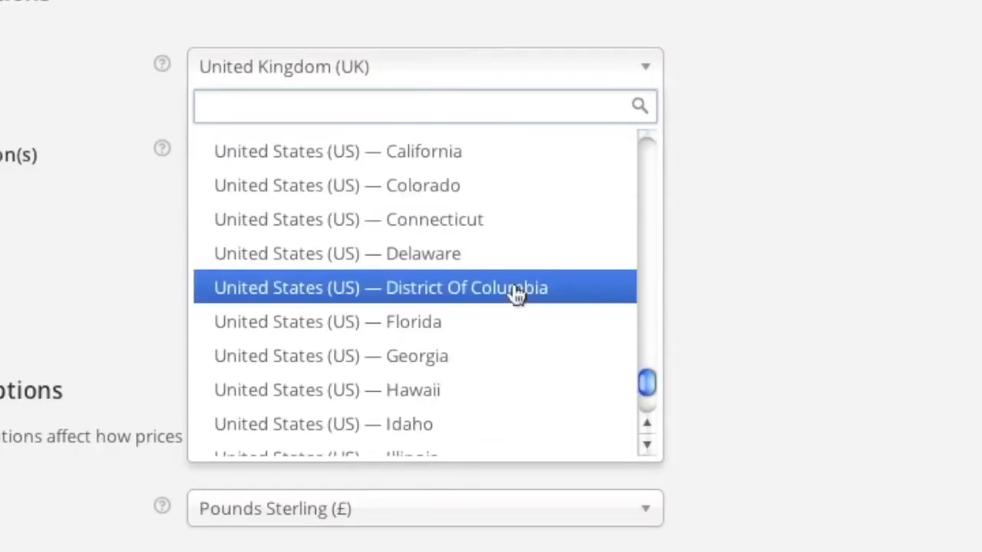
click(448, 319)
Step: Limit selling to specific countries: Canada and United States (US)
click(287, 153)
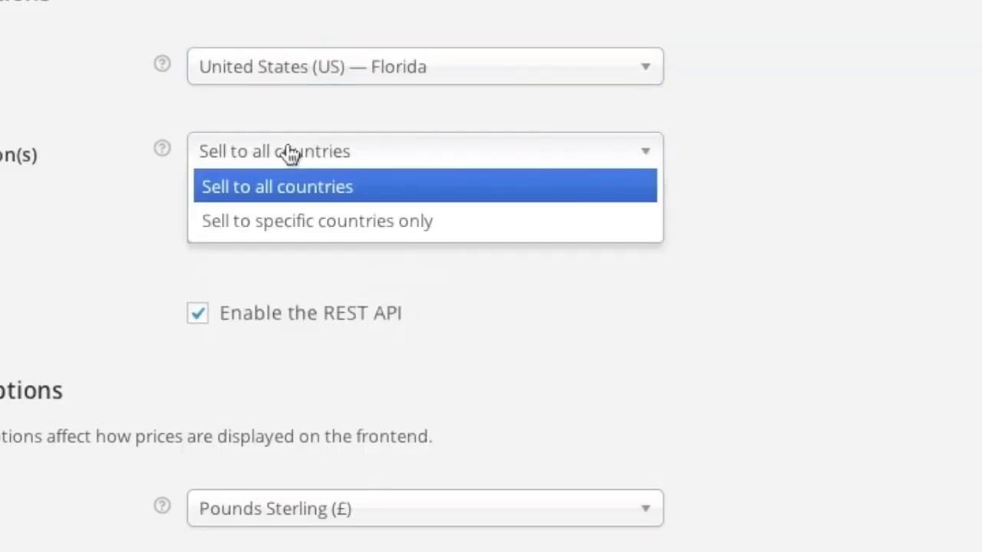
click(321, 222)
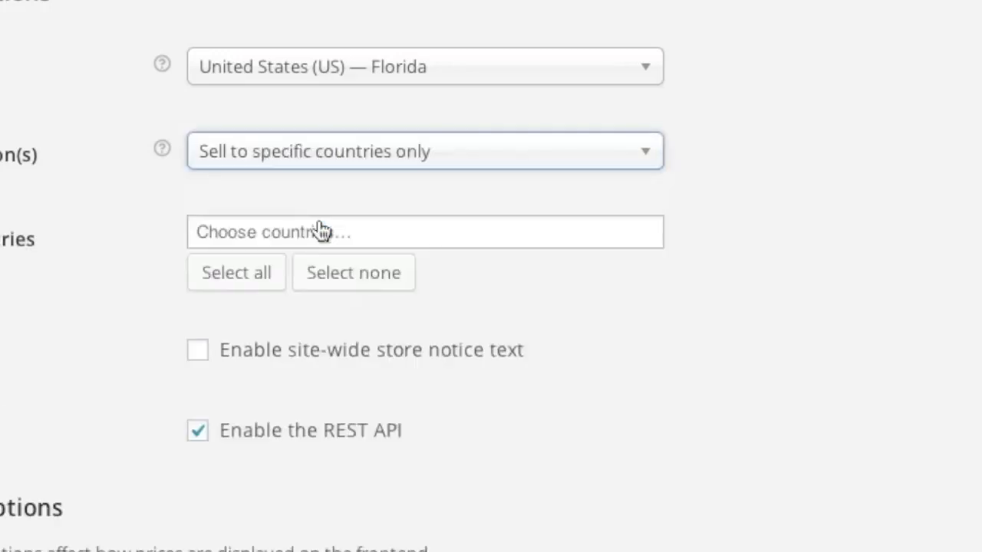
click(268, 232)
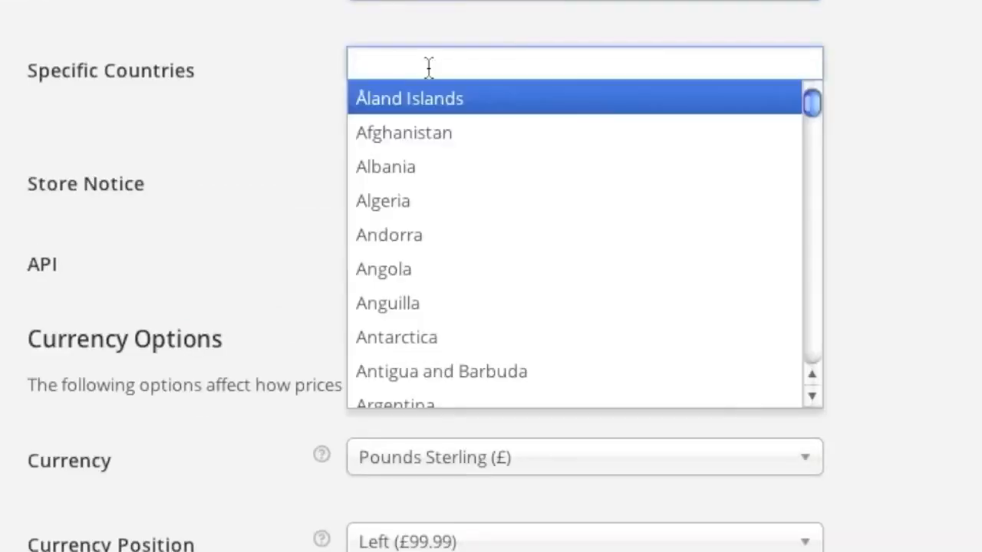
drag(812, 103, 813, 139)
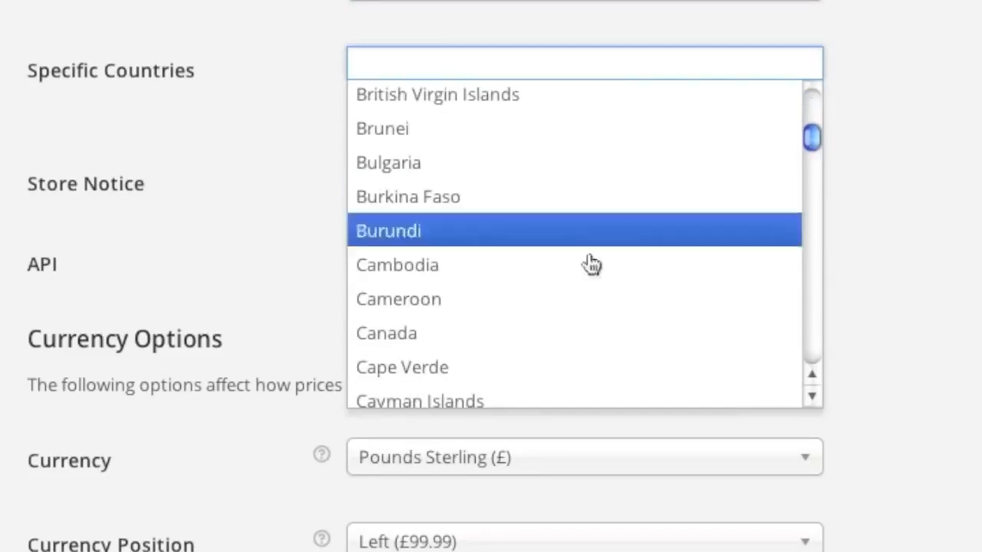
click(427, 339)
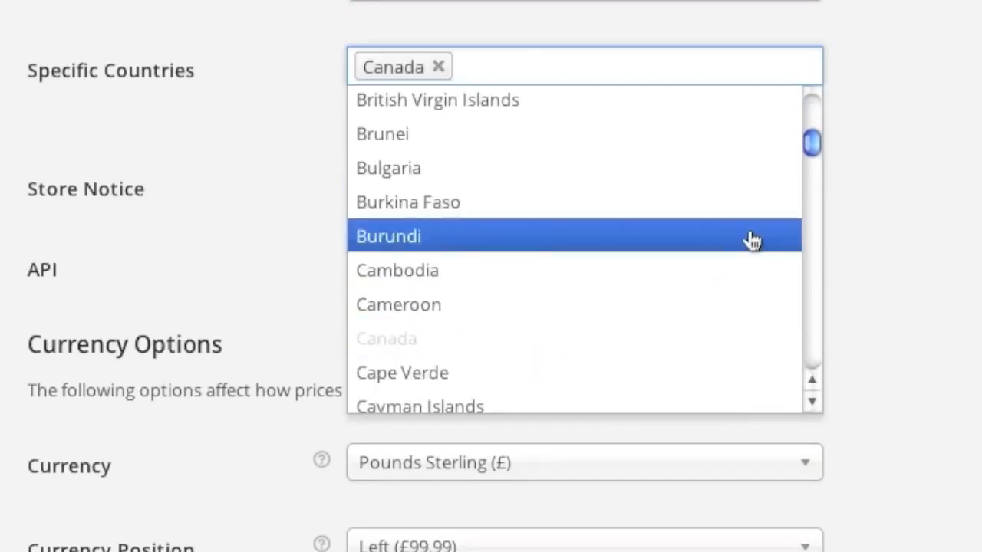
scroll(693, 237, down, 15)
scroll(752, 238, down, 15)
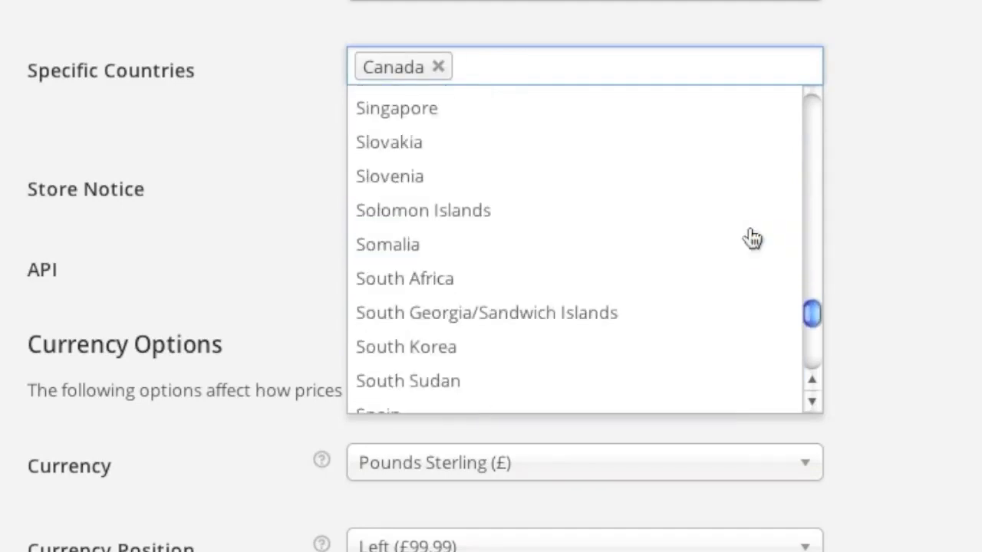
scroll(751, 238, down, 3)
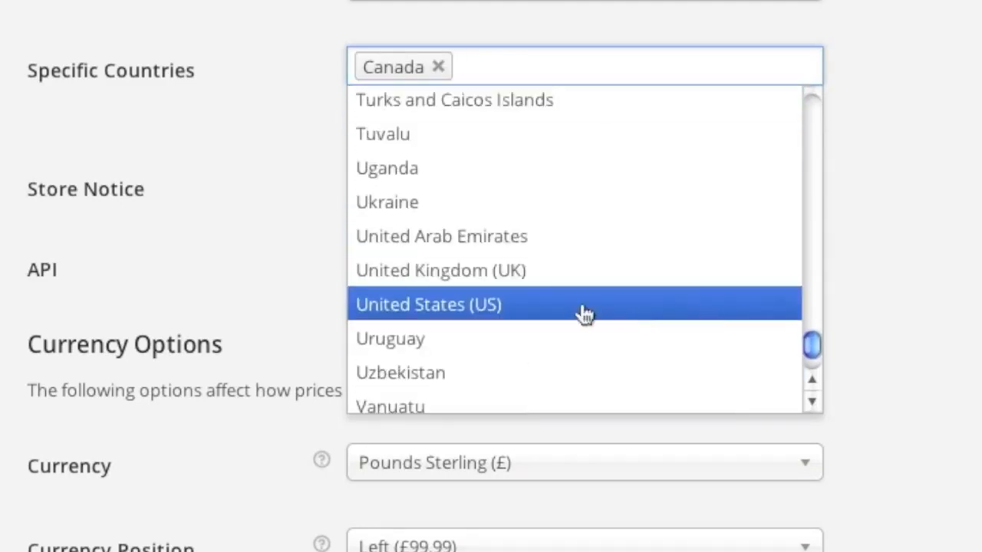
click(532, 310)
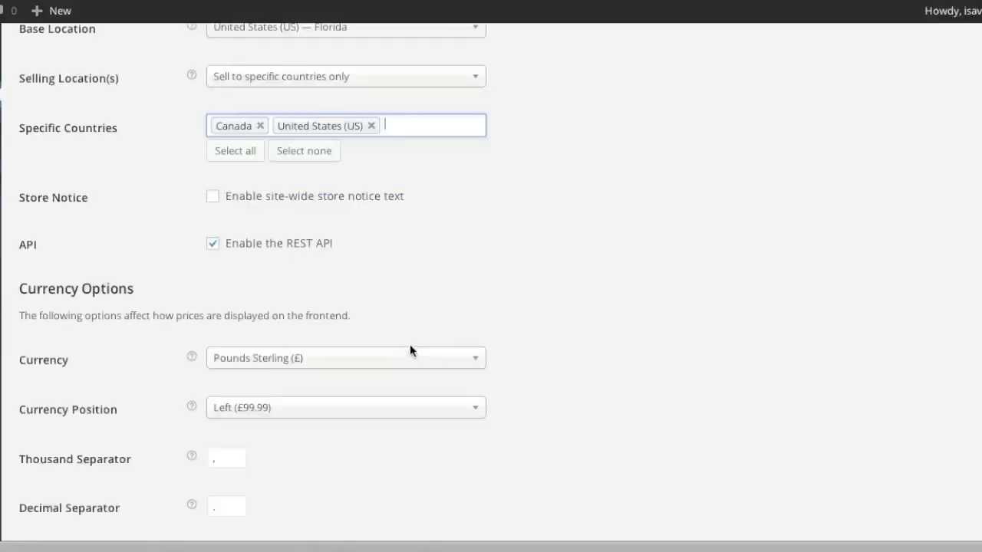
Step: Choose US Dollars ($) as the store currency and keep the currency position Left
click(315, 364)
scroll(421, 438, down, 4)
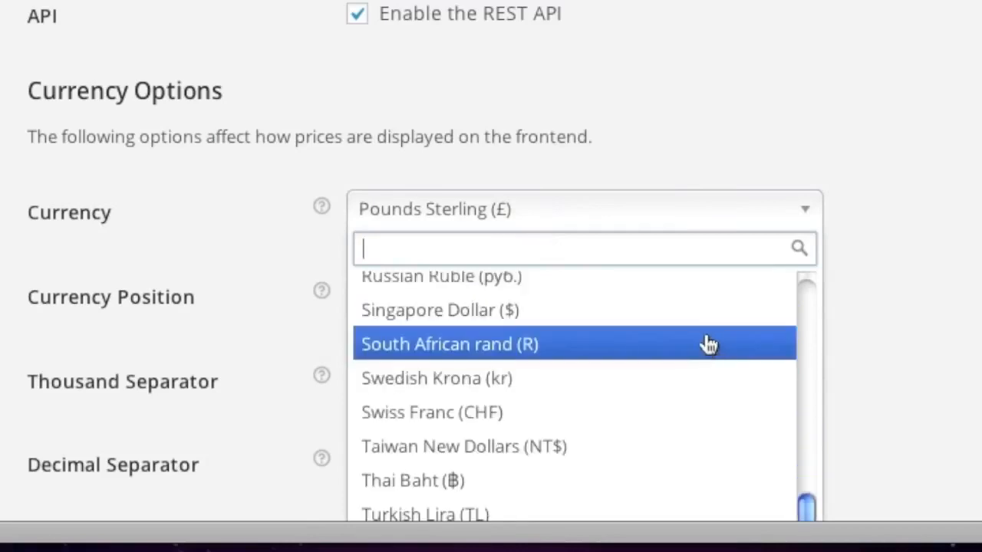
scroll(860, 340, down, 5)
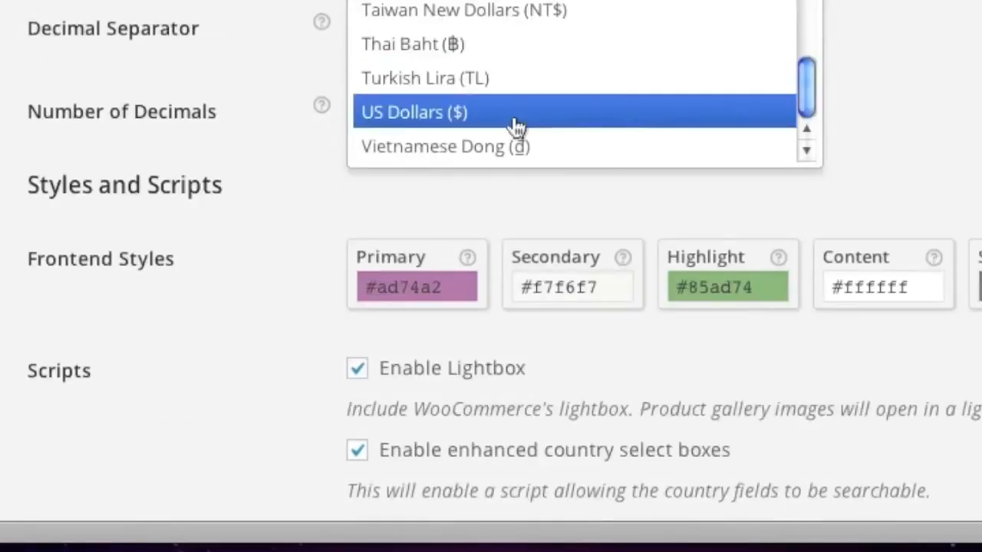
click(515, 127)
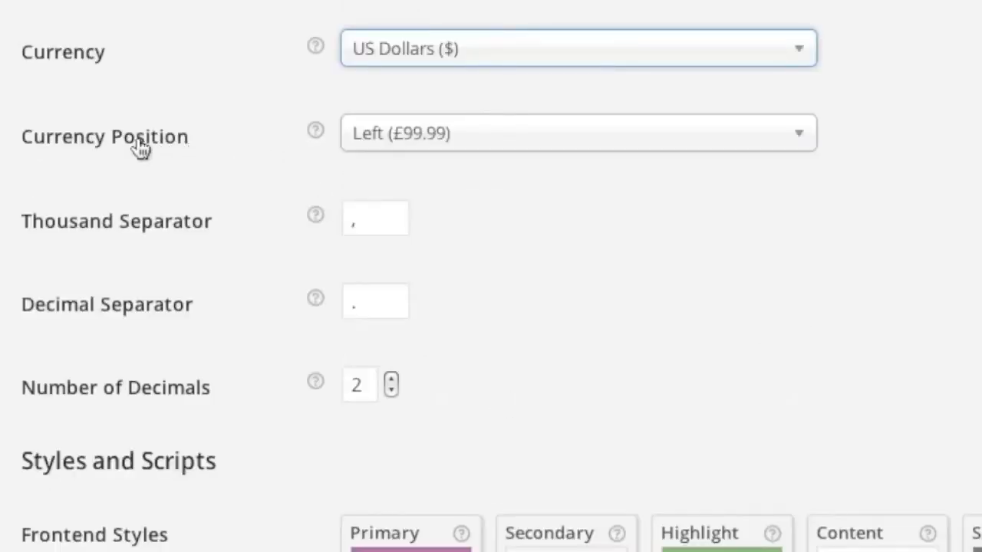
click(493, 153)
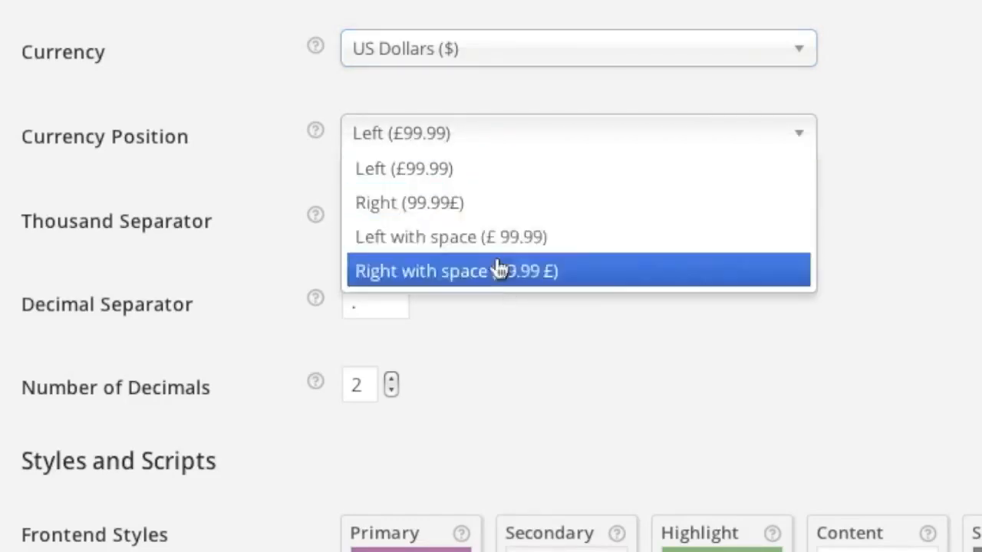
click(497, 168)
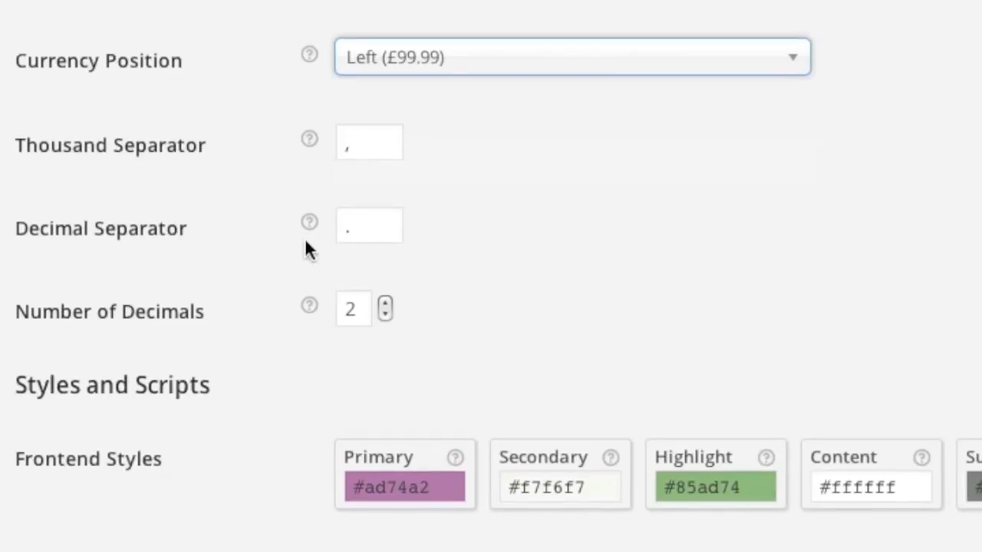
scroll(304, 240, down, 1)
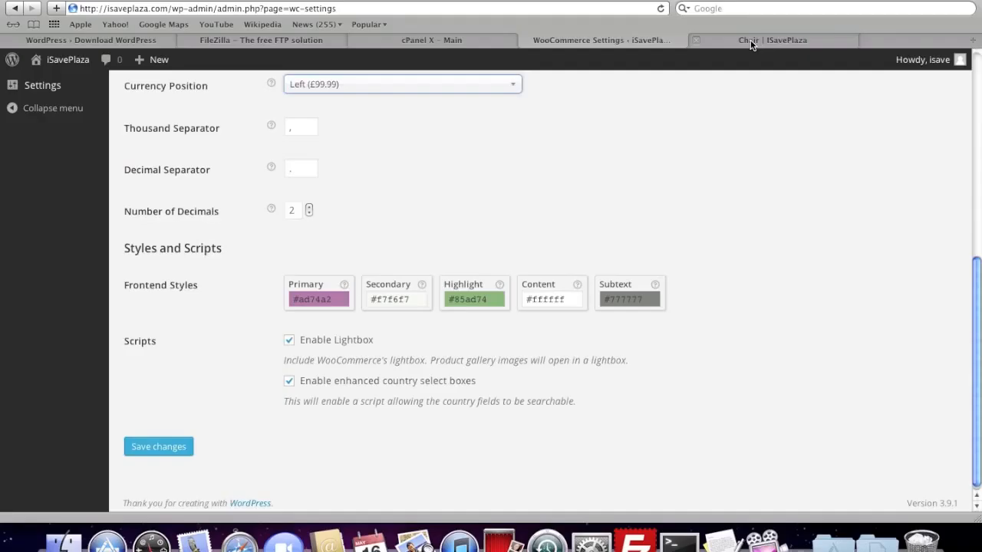
Step: Preview the Chair product image lightbox, then save the WooCommerce General settings
click(750, 40)
scroll(550, 226, down, 2)
click(286, 300)
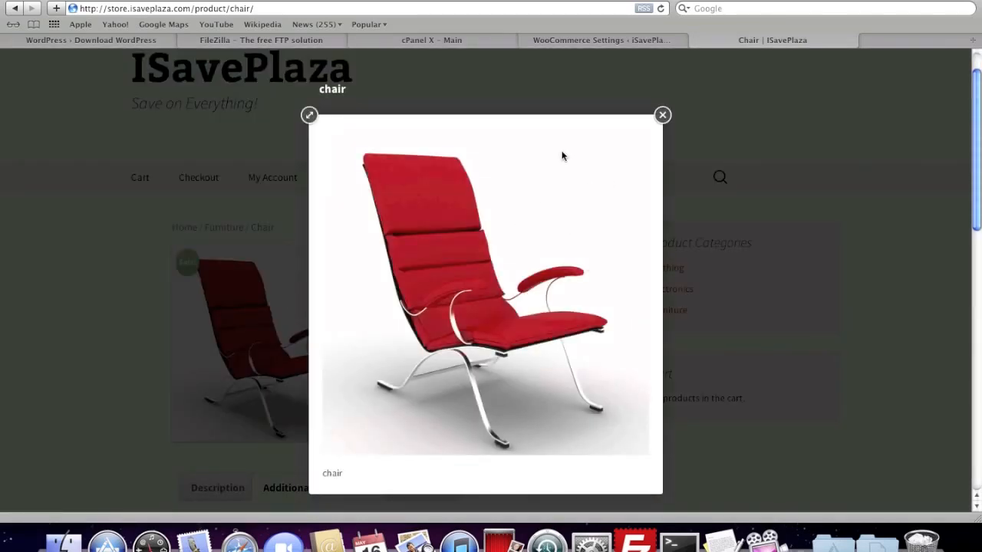
click(662, 115)
click(577, 40)
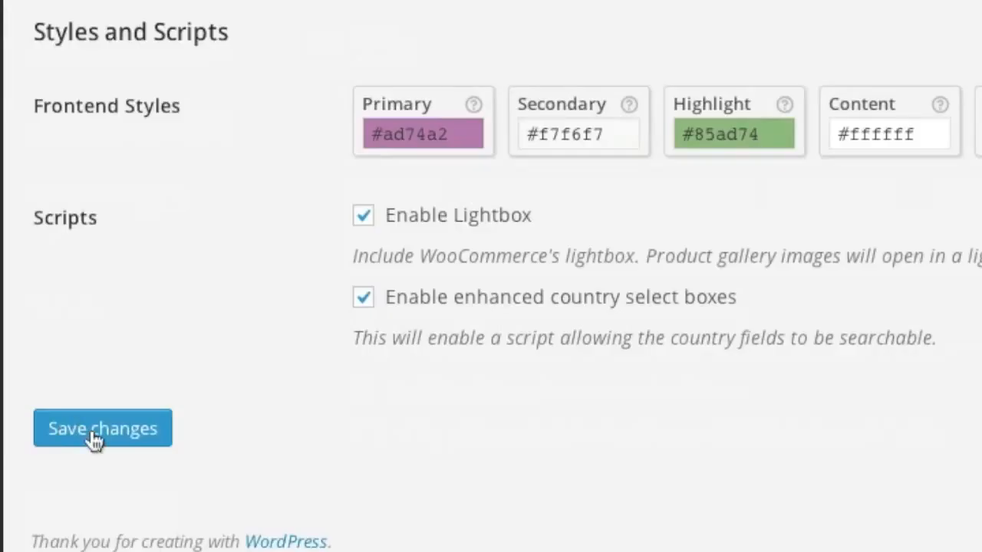
click(92, 435)
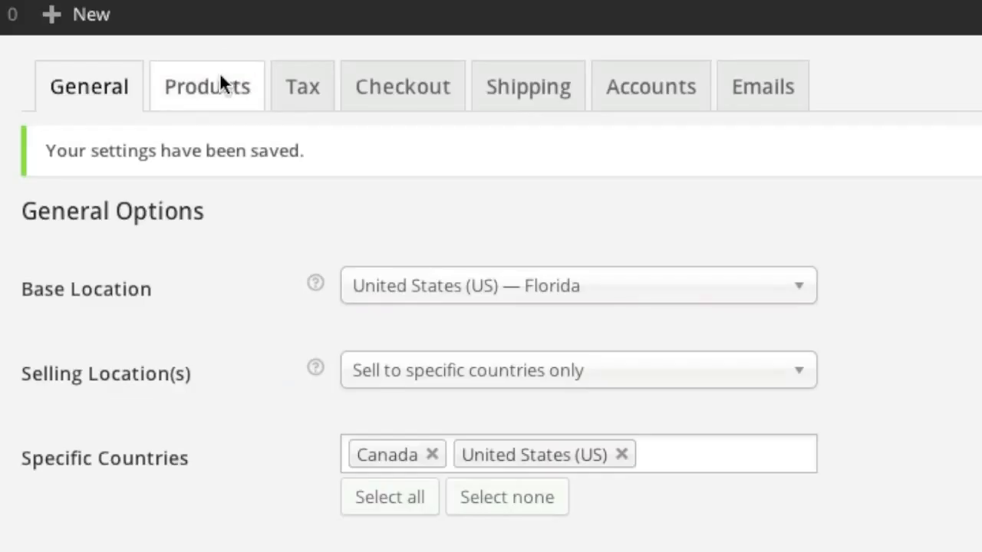
Step: Review the Products settings, keeping Shop as the shop page and default category display unchanged
click(220, 77)
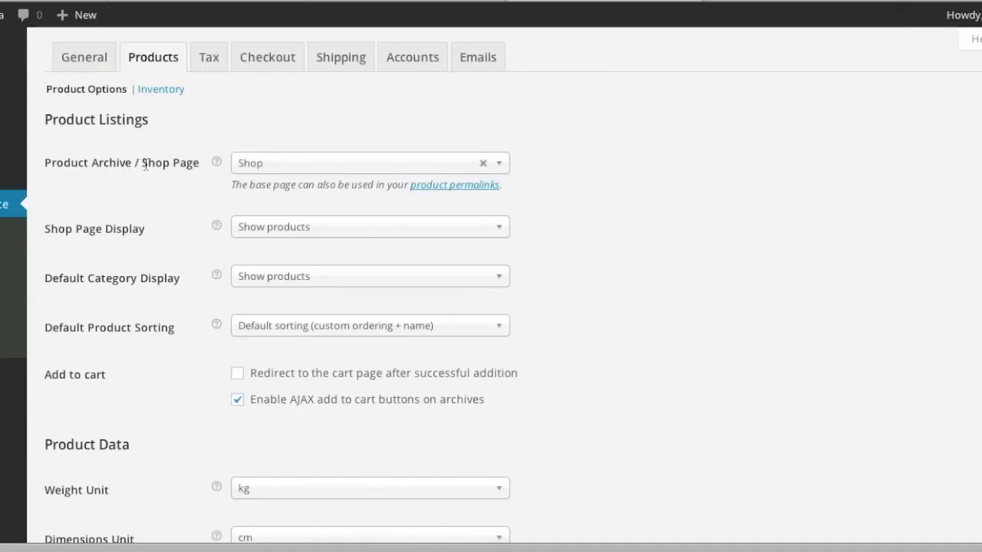
click(337, 170)
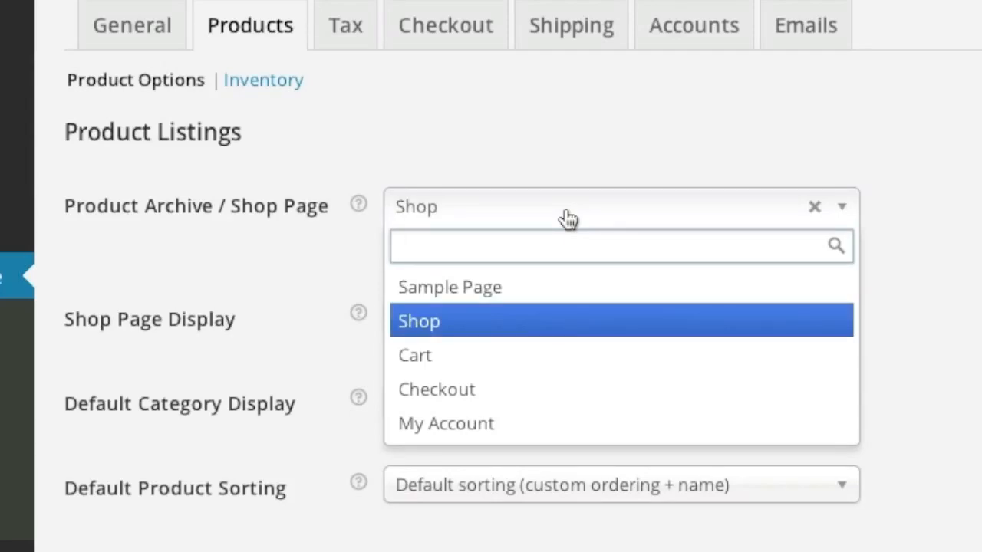
click(312, 229)
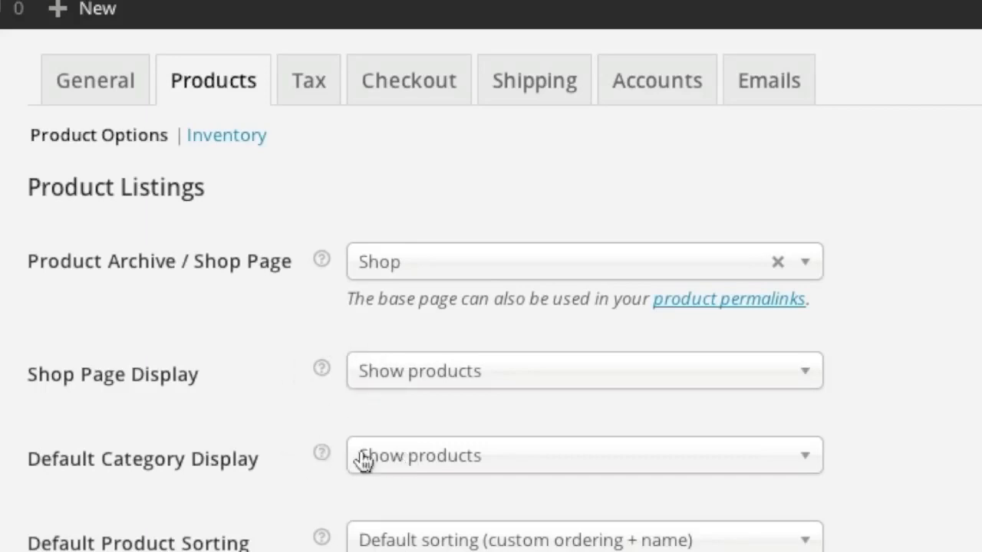
scroll(345, 452, down, 2)
click(454, 303)
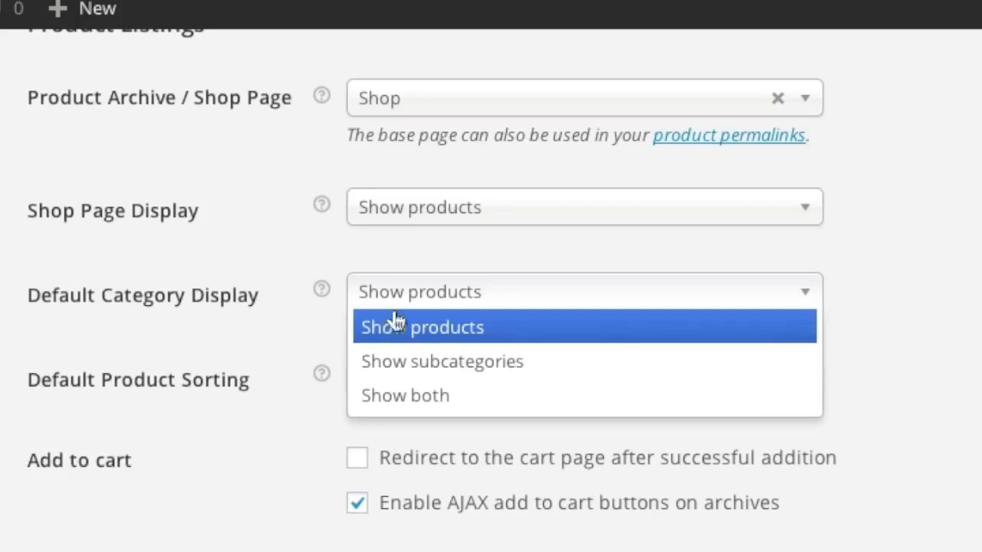
click(302, 361)
scroll(258, 253, down, 2)
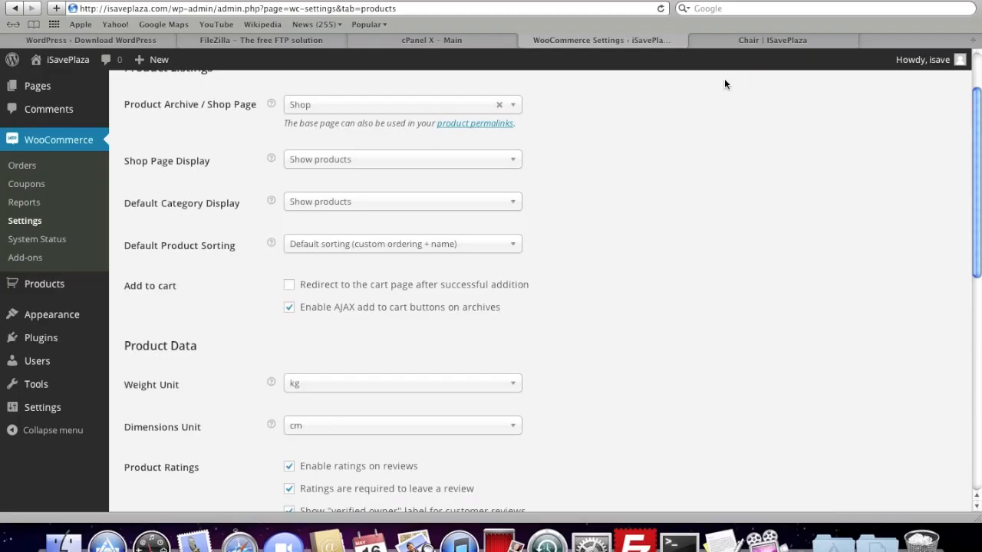
Step: Add the Chair to the cart on the storefront product page
click(759, 45)
scroll(461, 370, down, 1)
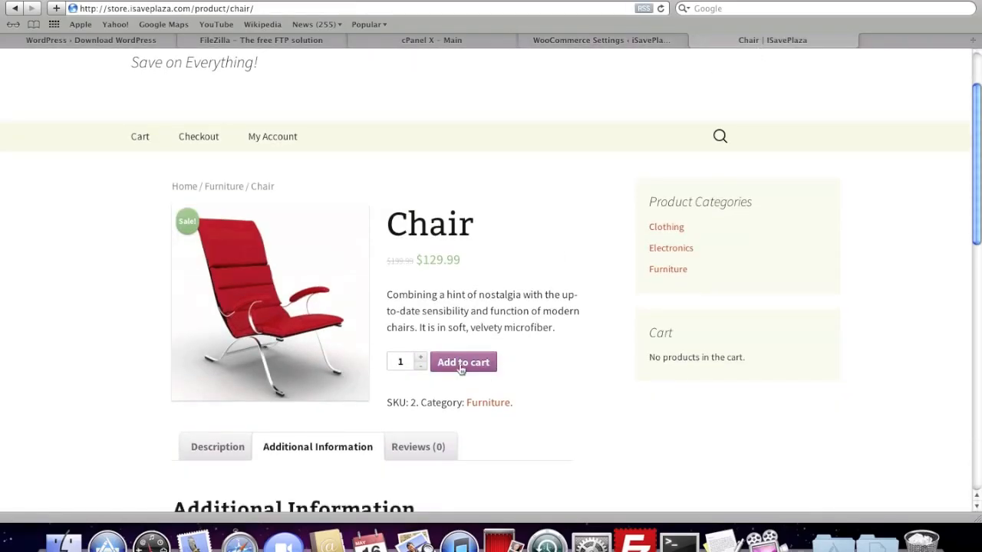
click(461, 368)
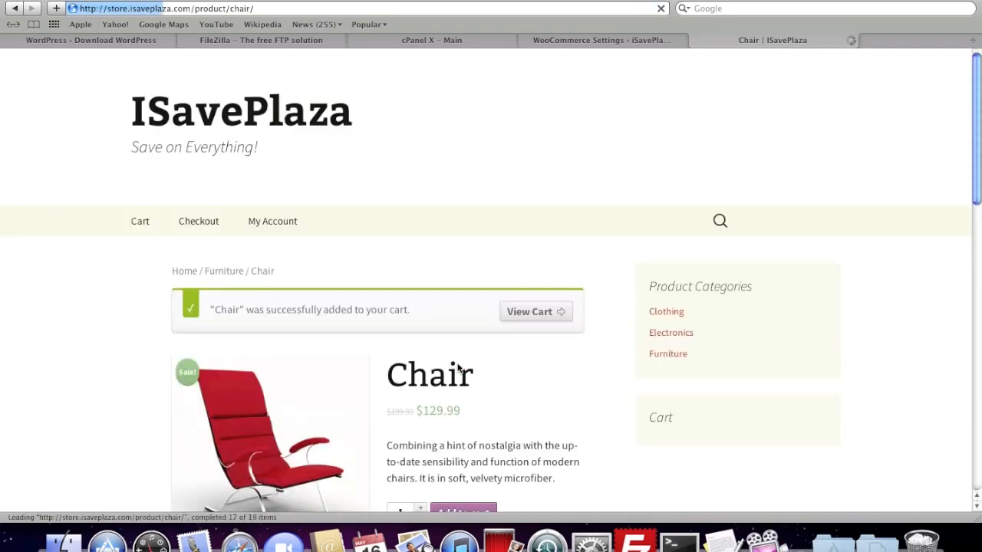
scroll(537, 372, down, 3)
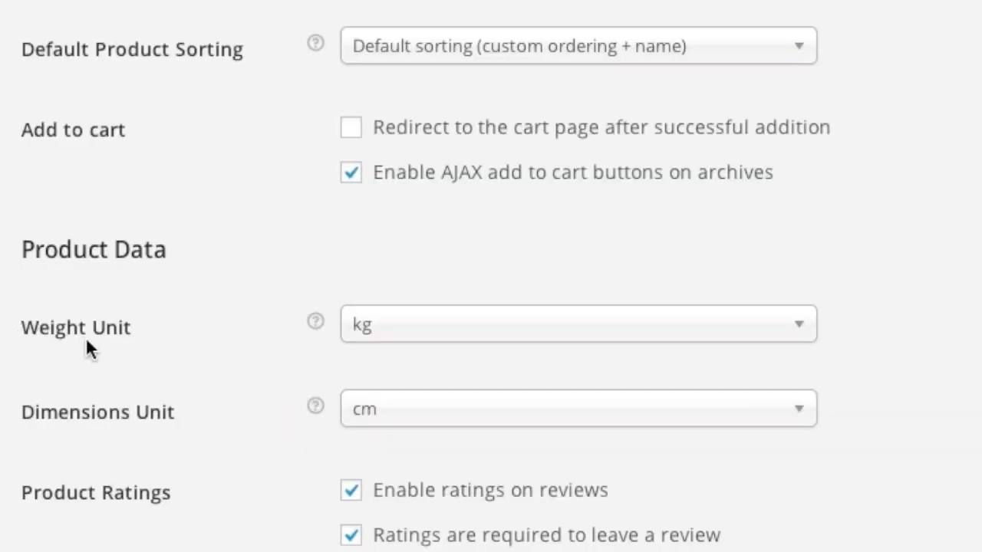
Step: Set the weight unit to lbs and the dimensions unit to inches
click(406, 336)
click(397, 431)
scroll(223, 361, down, 1)
scroll(222, 355, down, 1)
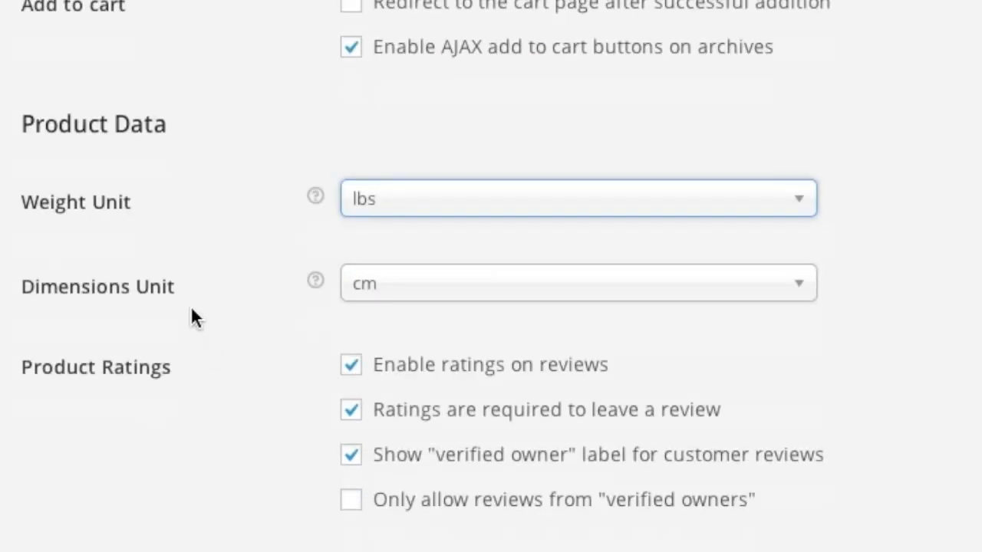
click(380, 298)
click(422, 418)
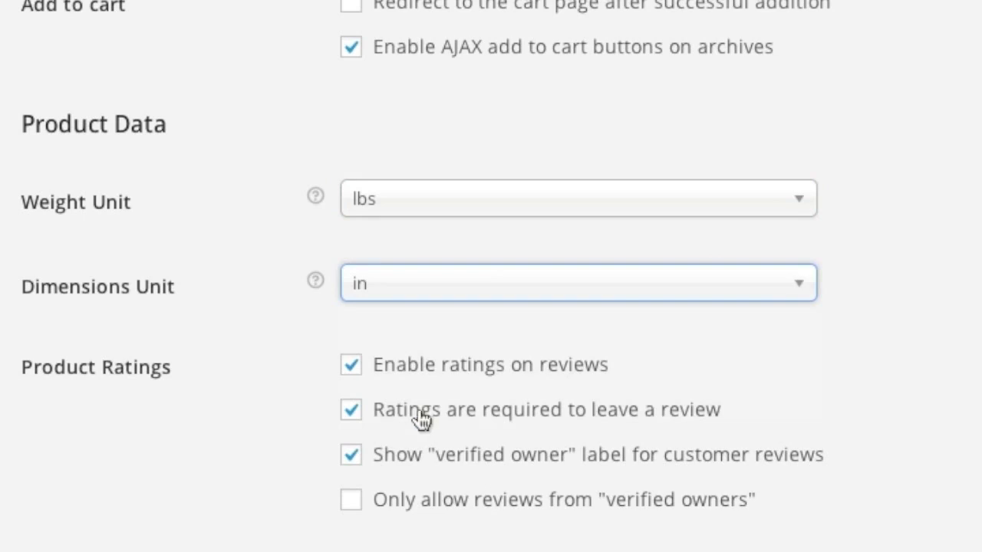
Step: Keep Force Downloads, require login for downloads, and save the product settings
scroll(223, 355, down, 4)
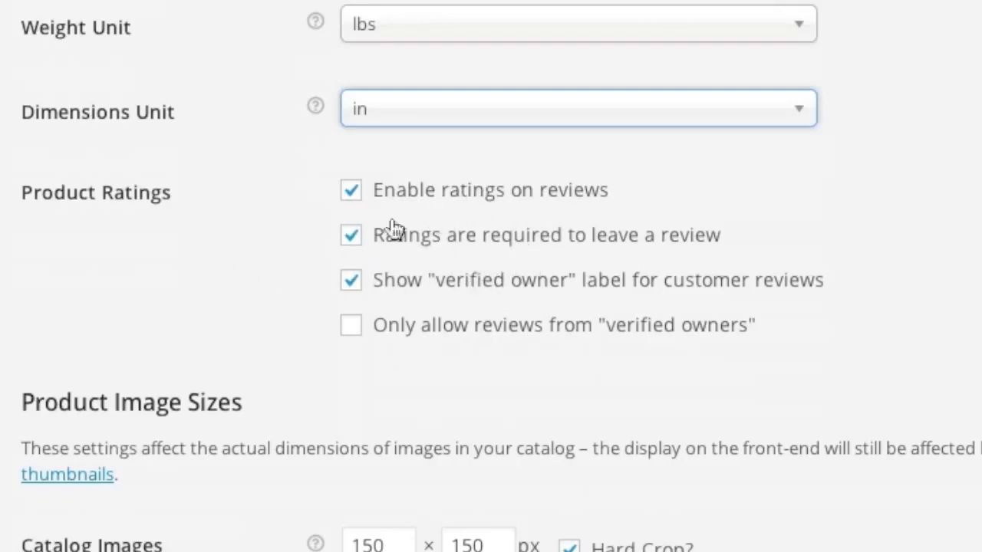
scroll(261, 303, down, 5)
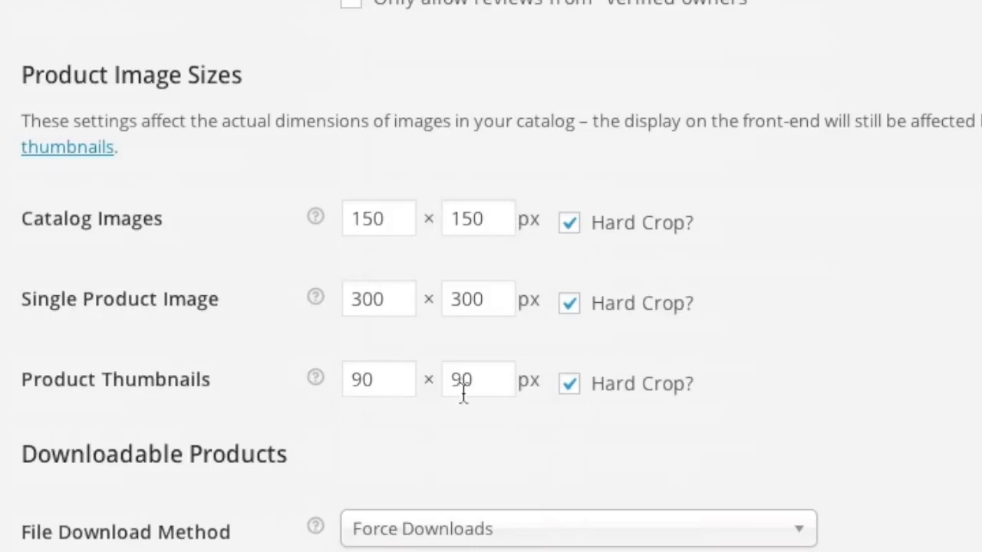
scroll(327, 374, down, 1)
scroll(330, 376, down, 4)
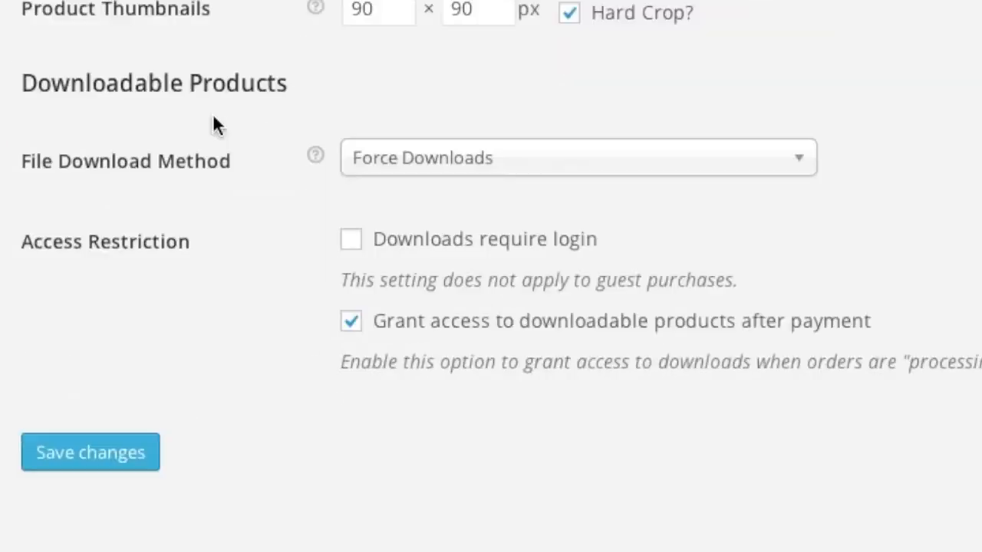
click(505, 161)
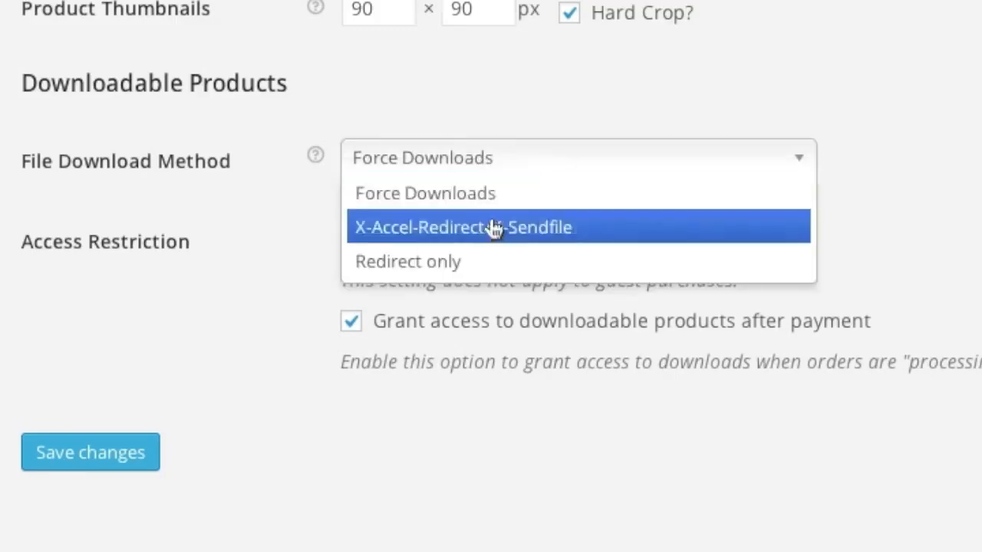
click(261, 165)
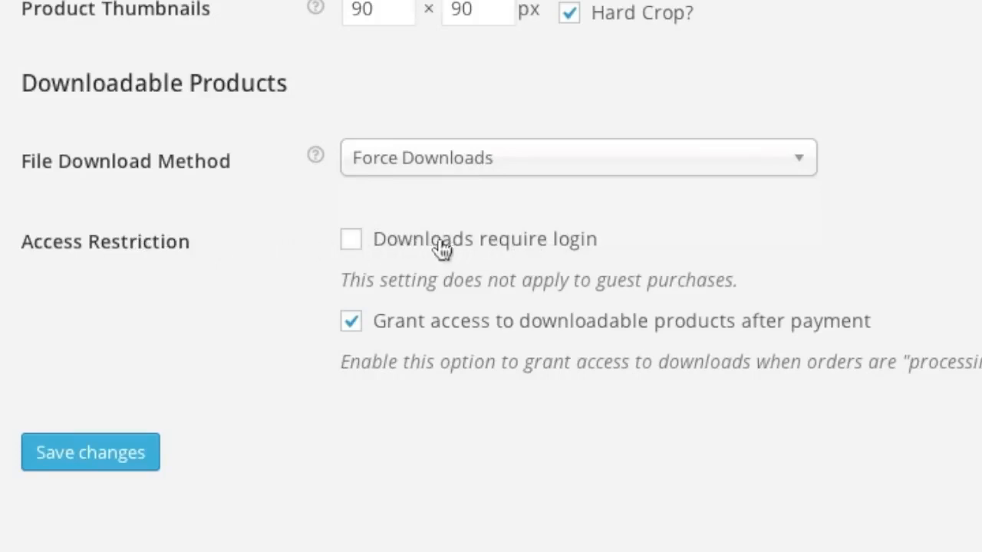
click(352, 241)
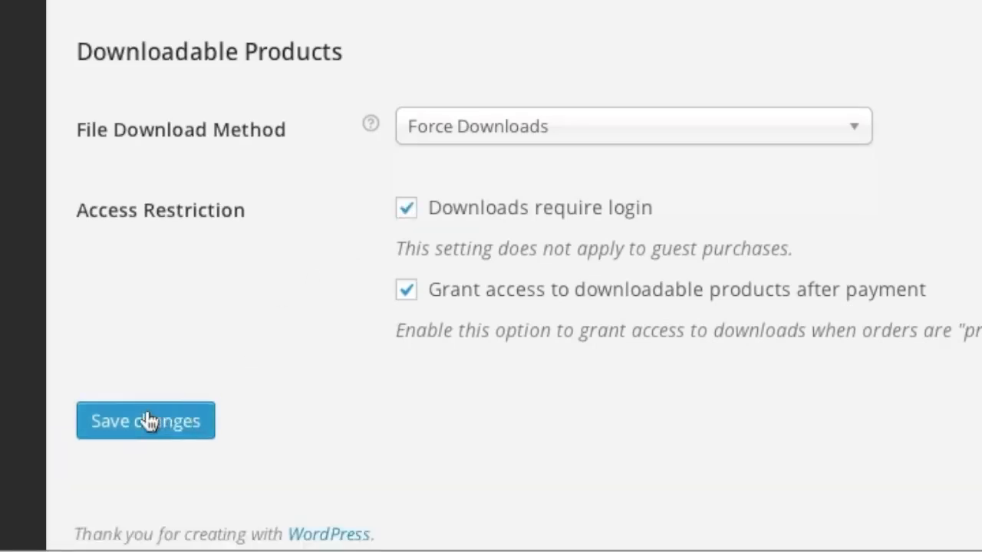
click(148, 421)
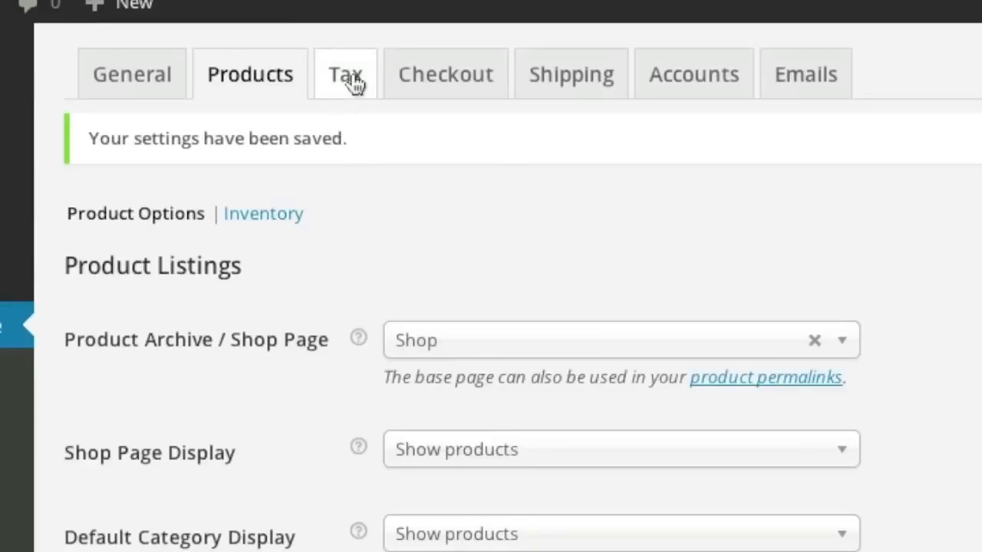
Step: Enable taxes and tax calculations, and set the default customer address to No address
click(353, 77)
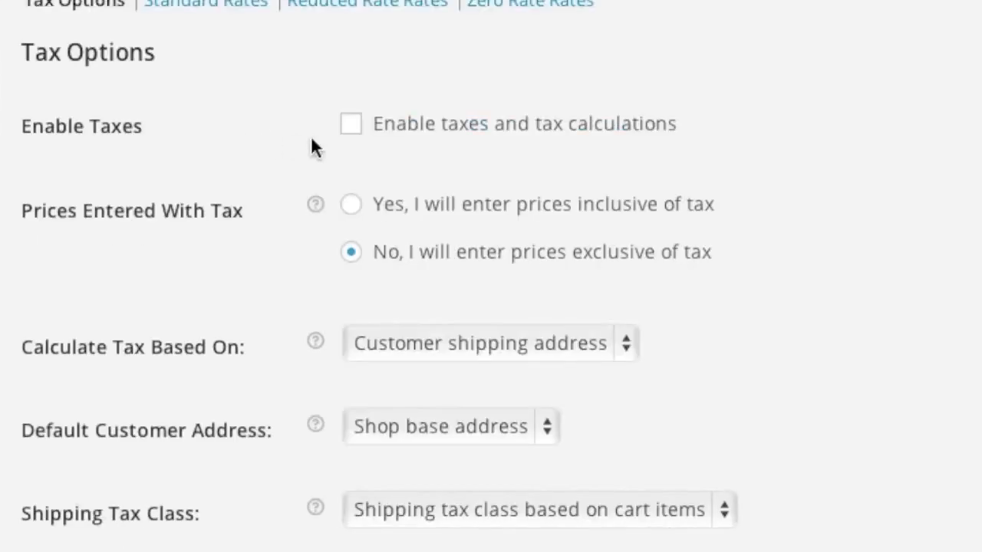
click(353, 127)
scroll(387, 257, down, 2)
scroll(257, 265, down, 1)
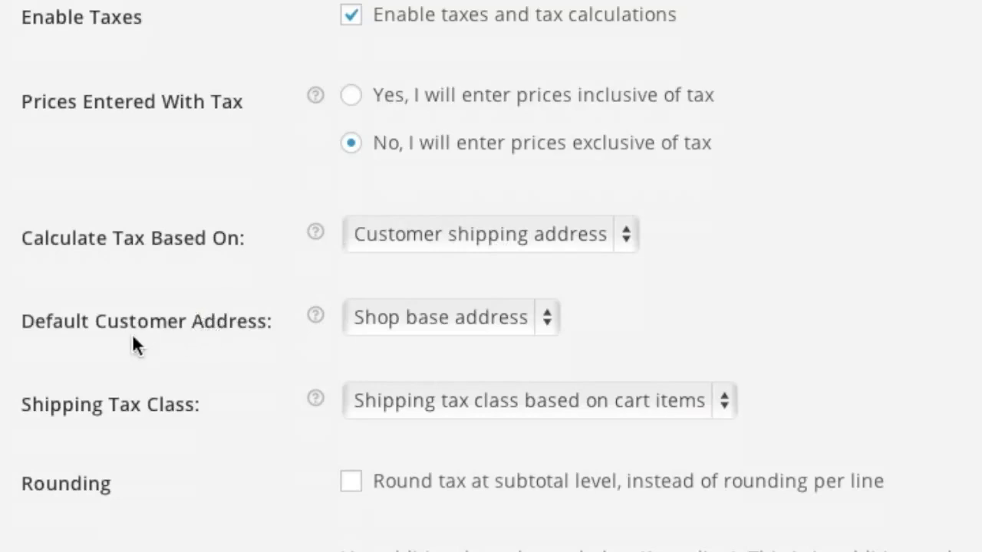
click(454, 323)
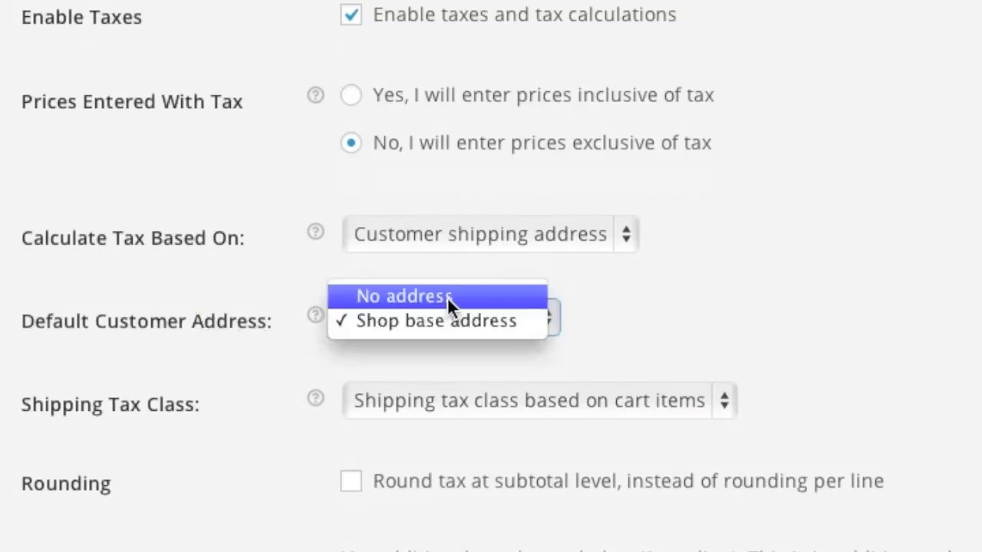
click(447, 297)
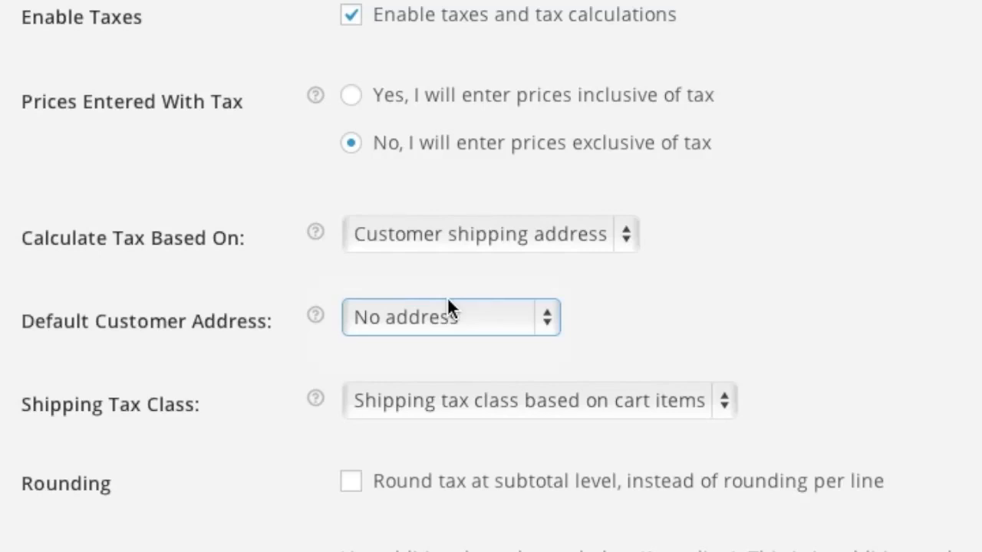
Step: Tax shipping at the Standard class and round tax at subtotal level
click(453, 403)
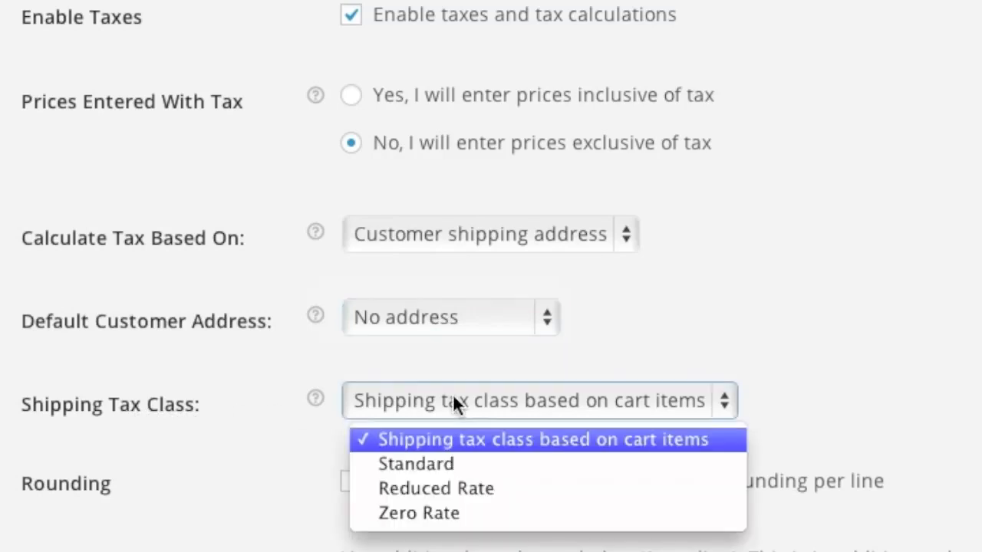
click(445, 463)
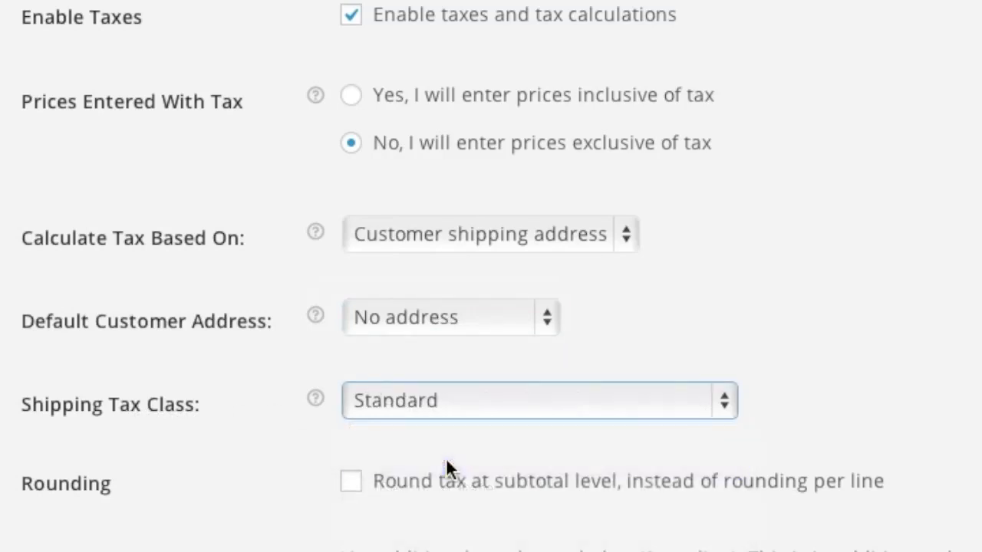
scroll(211, 480, down, 1)
scroll(214, 479, down, 2)
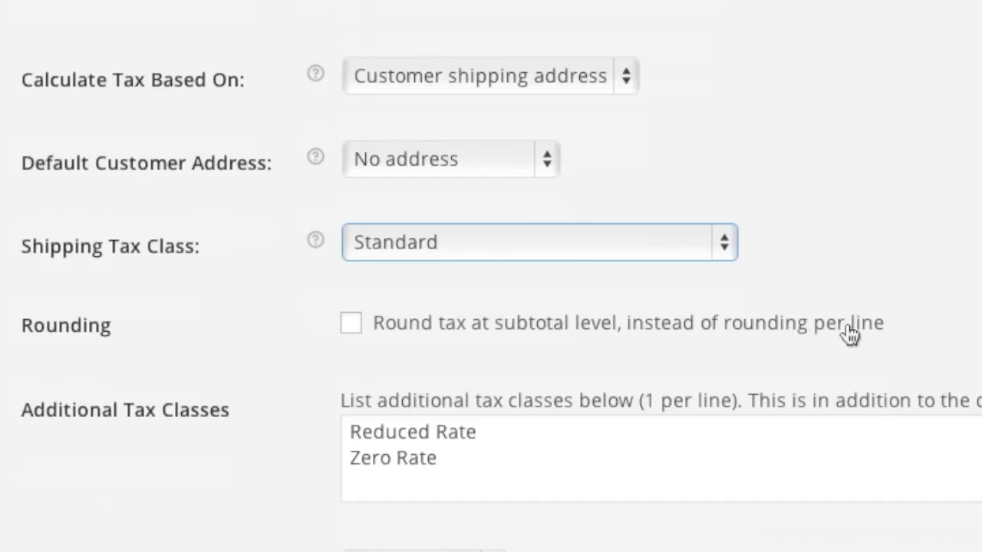
click(351, 332)
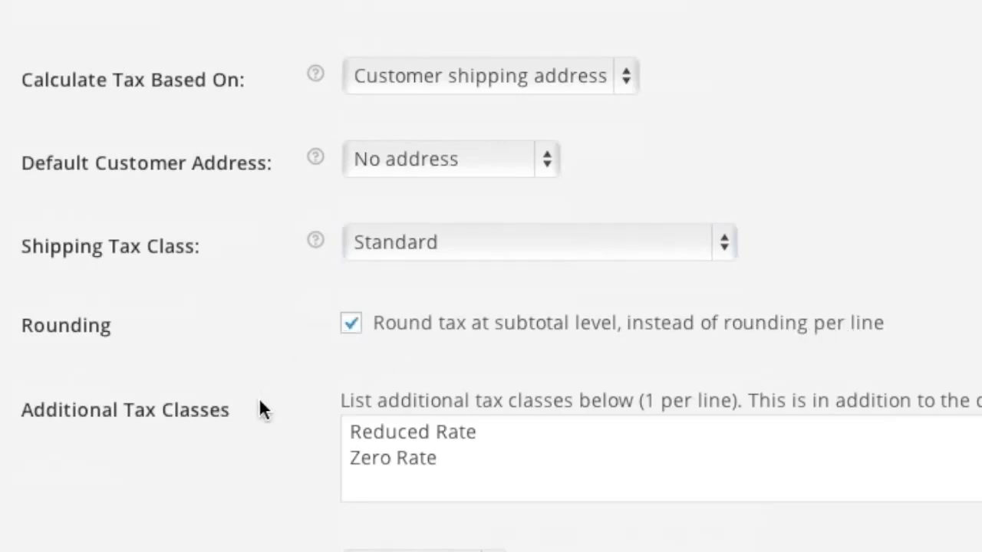
Step: Display tax totals as a single total and save the tax settings
scroll(258, 398, down, 1)
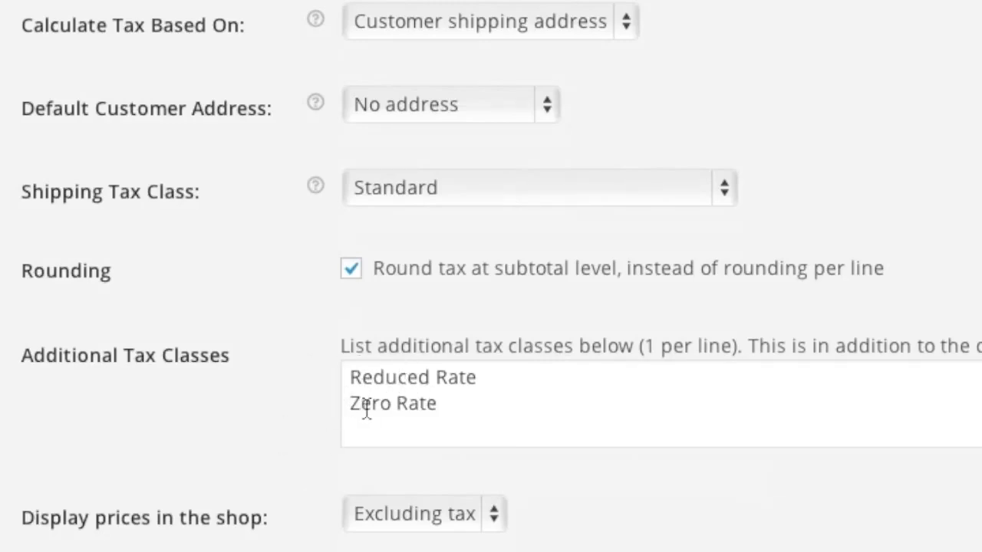
scroll(295, 440, down, 1)
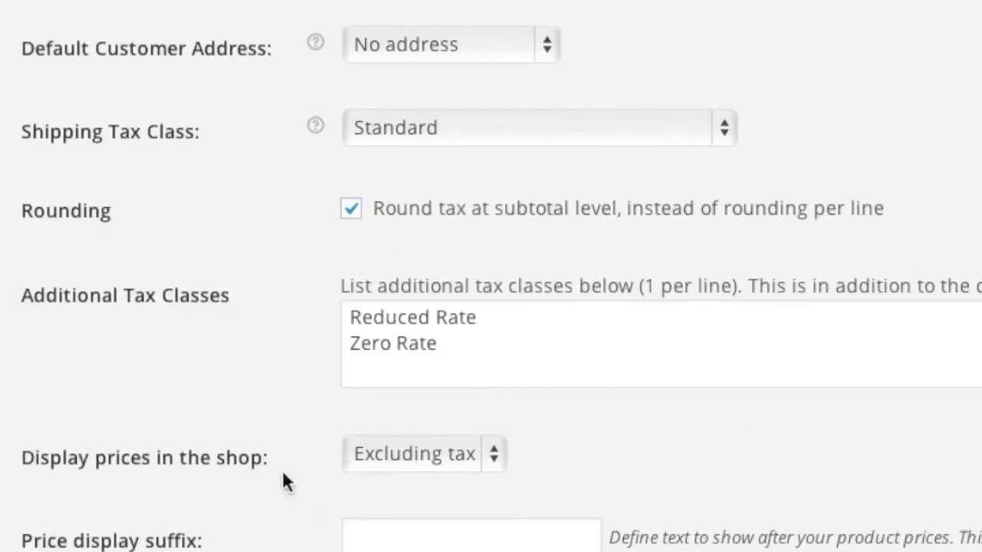
scroll(306, 500, down, 2)
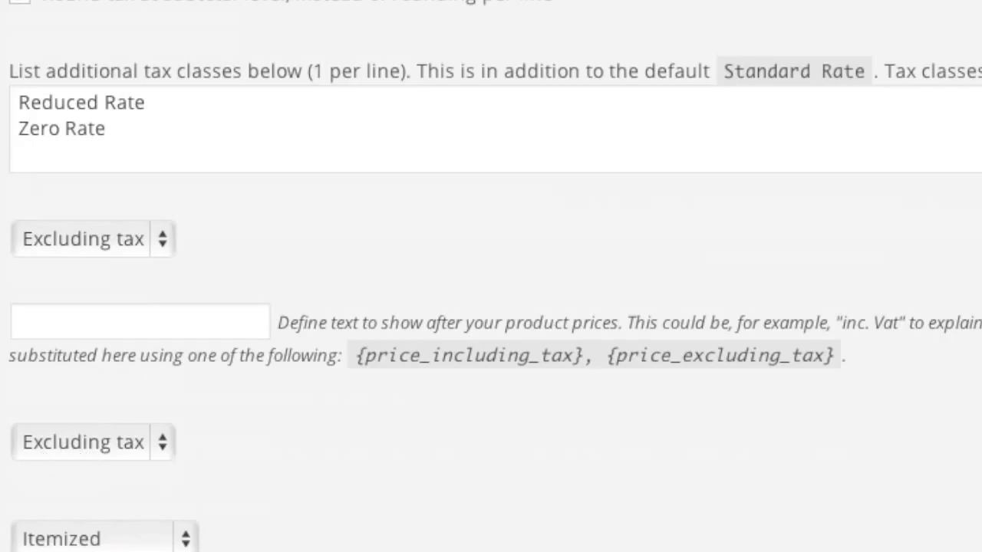
click(64, 537)
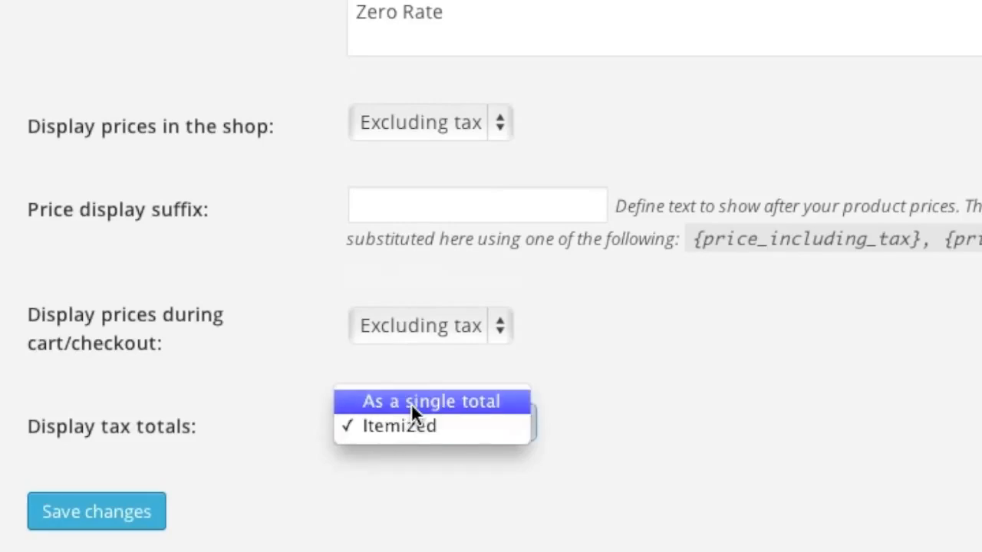
click(411, 403)
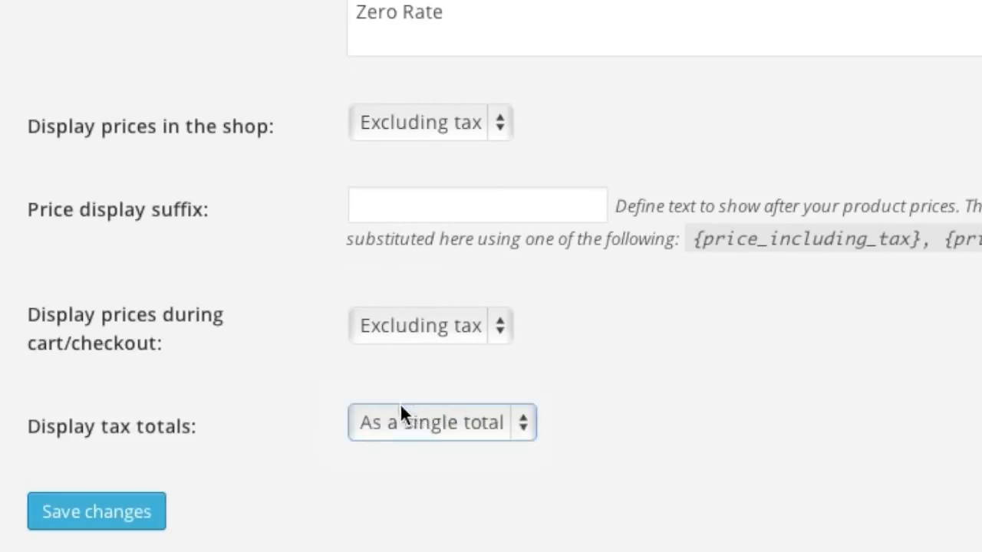
click(164, 467)
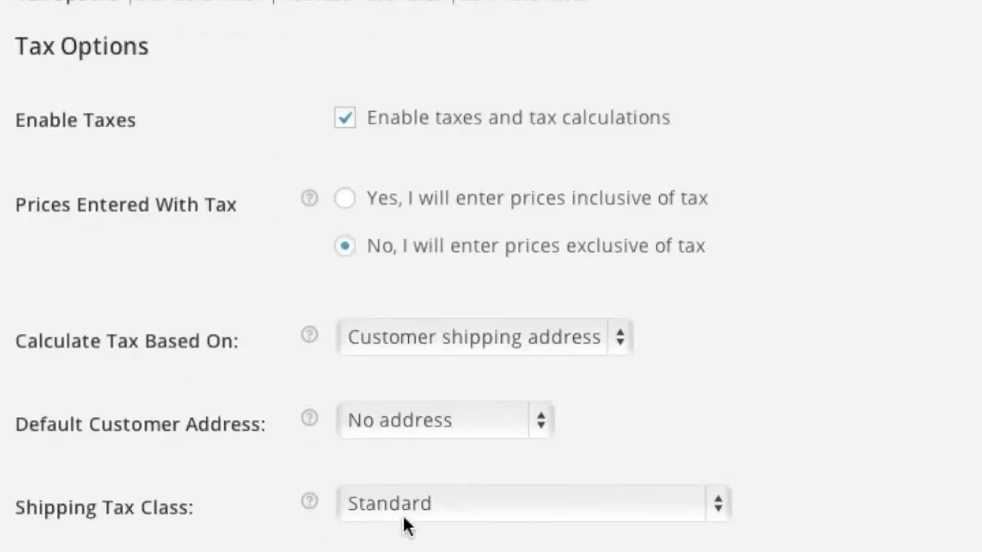
Step: Insert a new Standard tax rate row at 7%, not applied to shipping
click(201, 2)
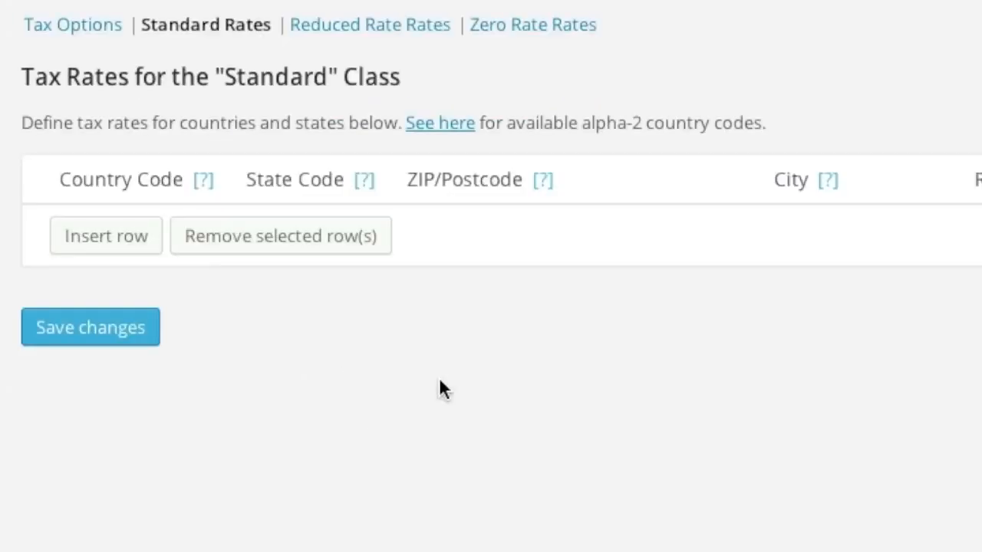
click(117, 244)
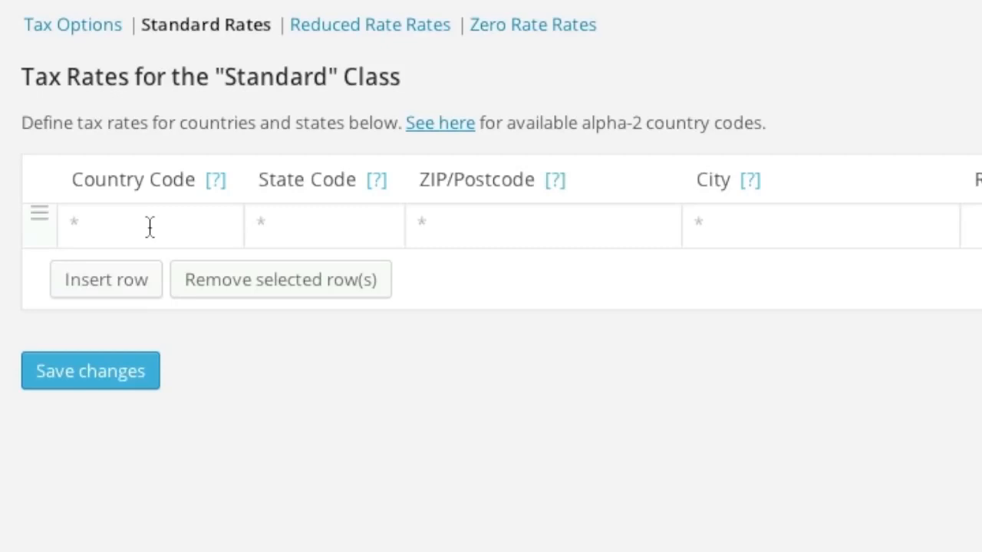
click(273, 242)
text(7)
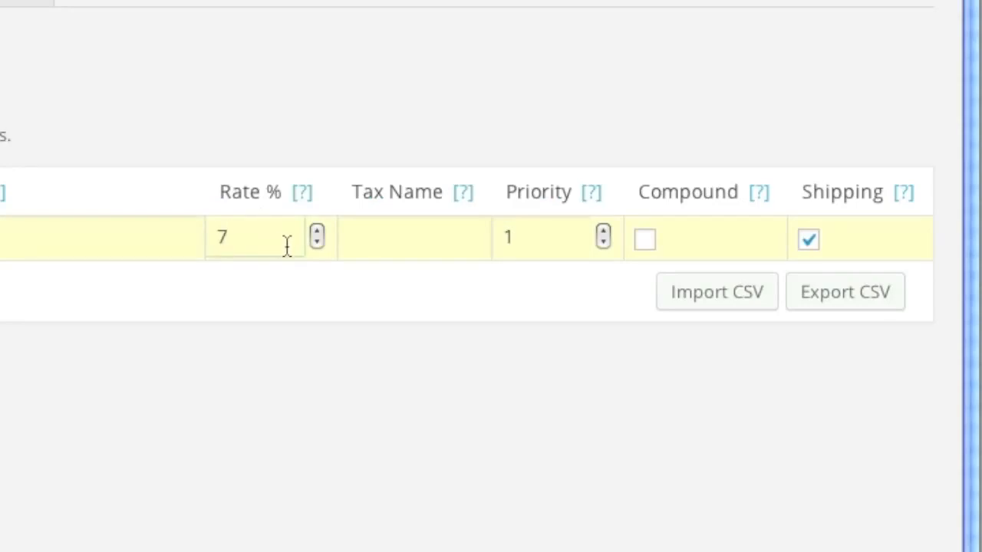
click(807, 243)
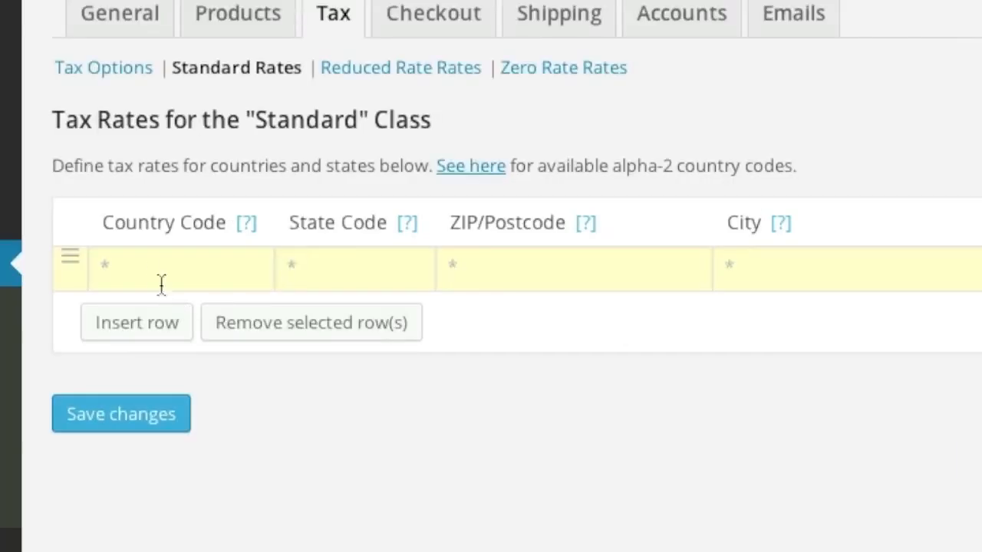
Step: Set the rate row to country US, state FL, with ZIP/Postcode * for all postcodes
click(152, 274)
text(US)
click(353, 278)
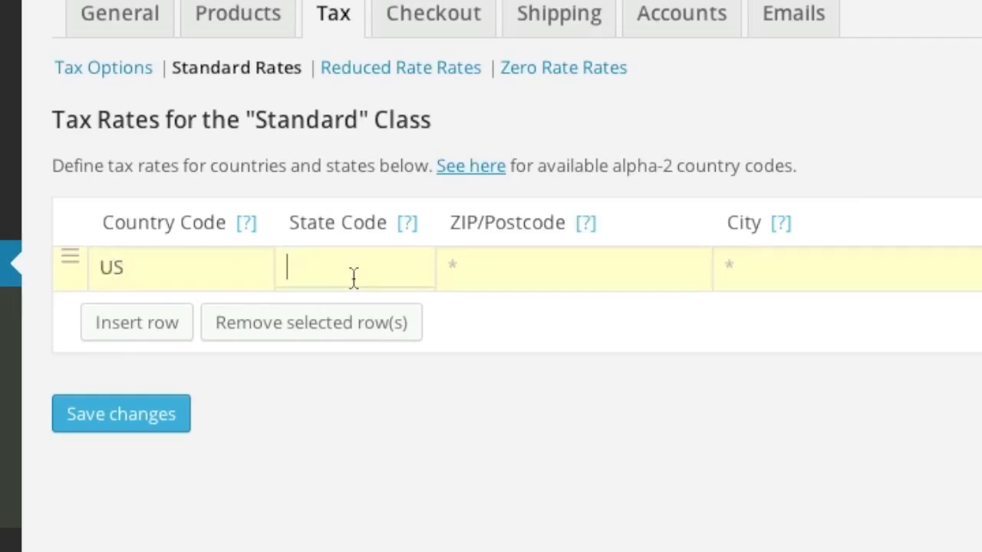
text(FL)
click(478, 263)
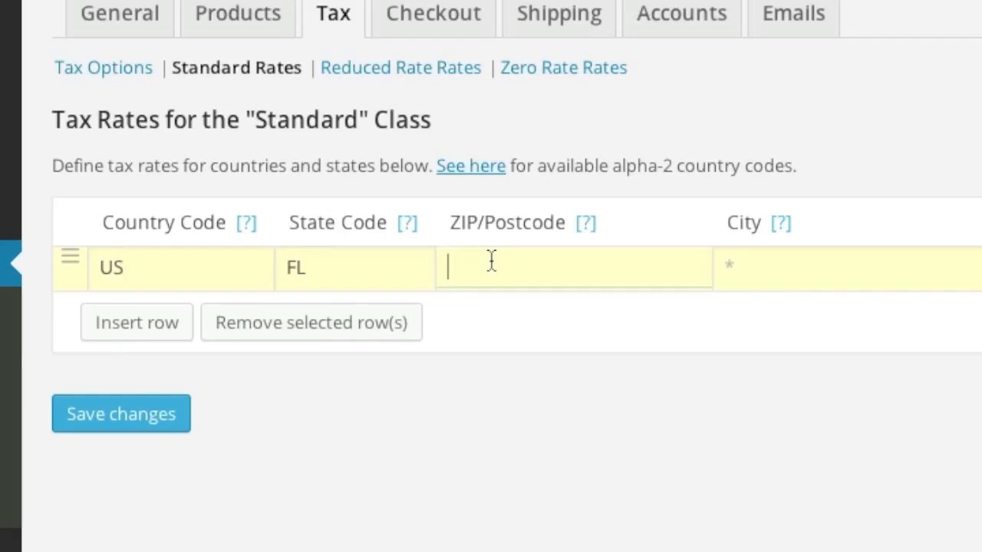
text(337*)
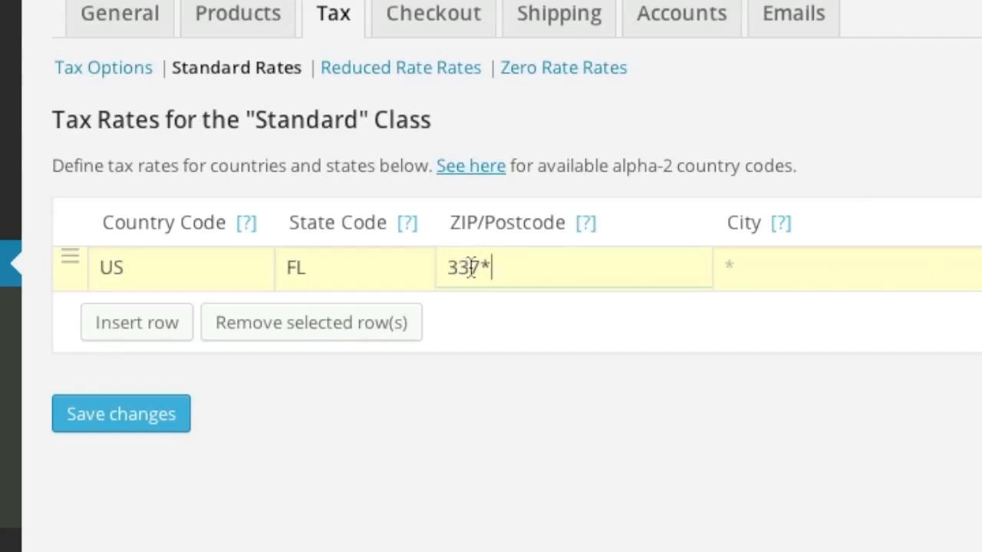
drag(491, 266, 435, 266)
text(*)
click(238, 382)
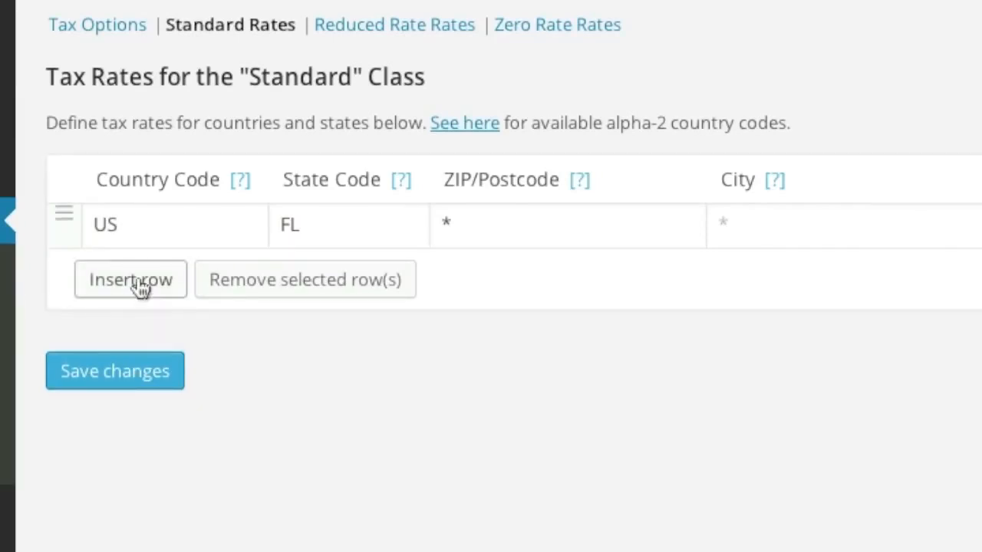
Step: Add a trial tax rate row for country US, state NY
click(141, 287)
click(164, 273)
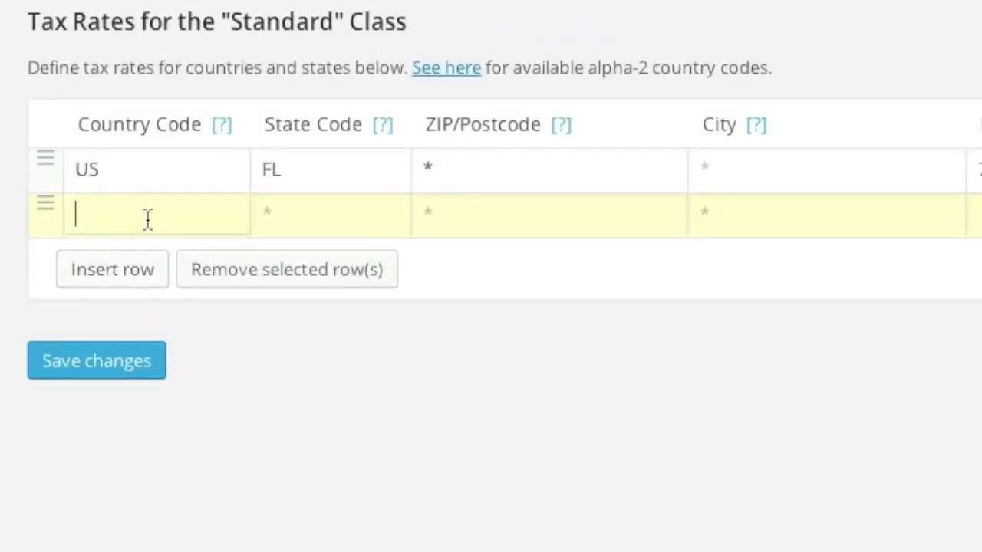
text(US)
click(325, 220)
text(NY)
click(981, 217)
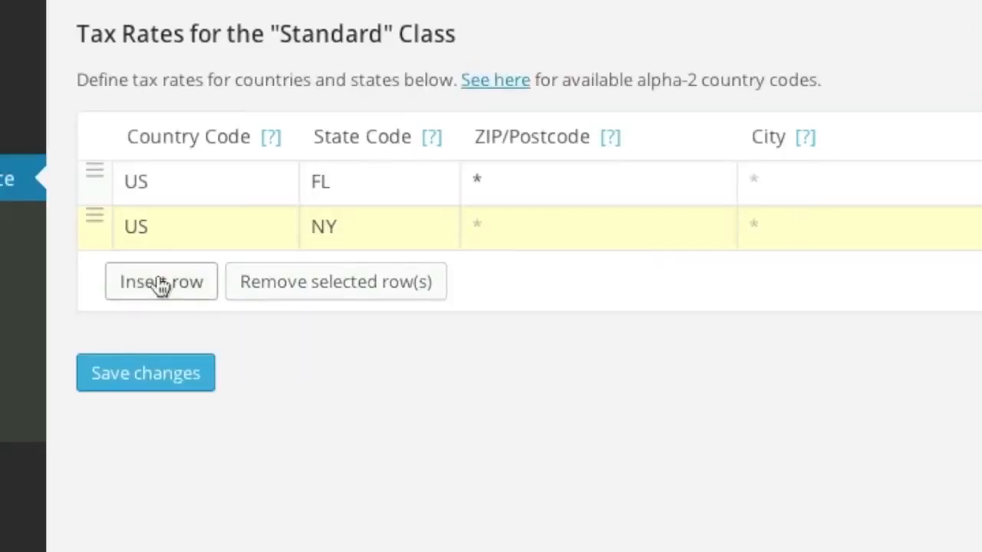
Step: Add a CA row, then remove both the NY and CA trial rows
click(161, 283)
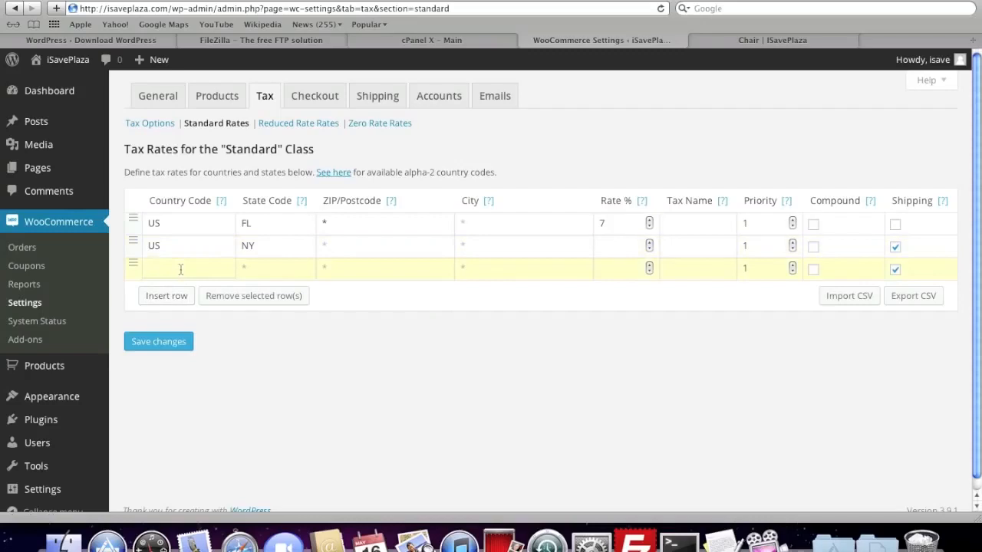
text(CA)
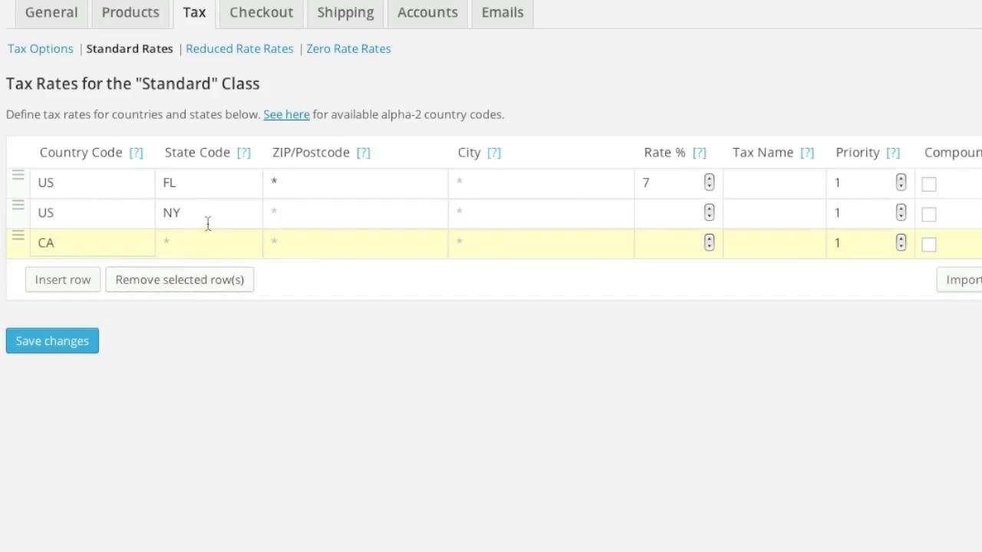
ctrl+click(207, 219)
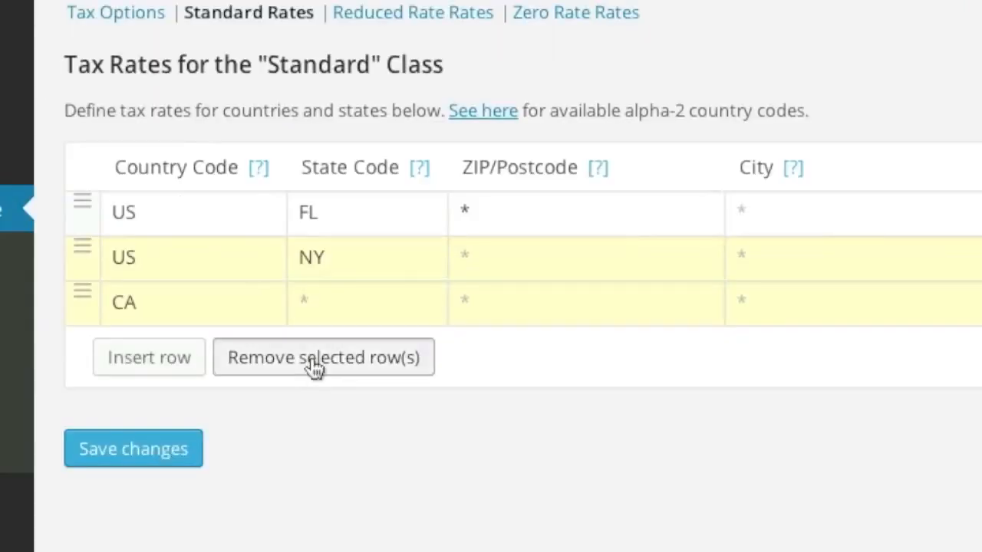
click(315, 359)
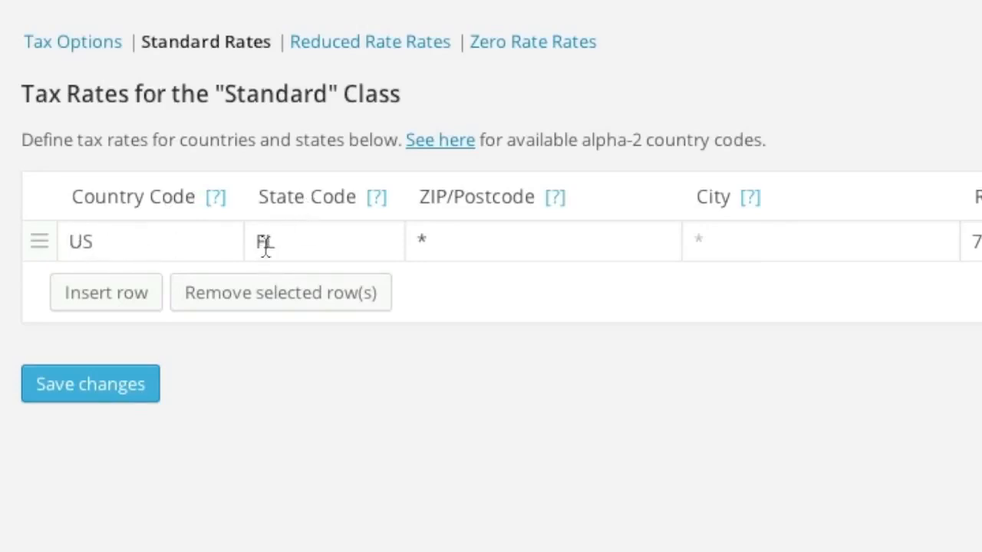
mouse_move(376, 198)
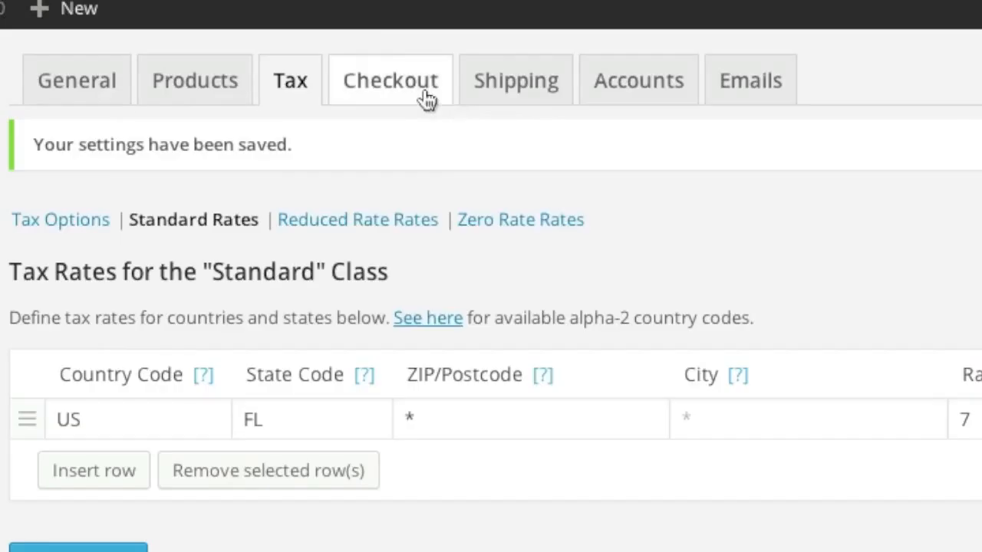
click(420, 86)
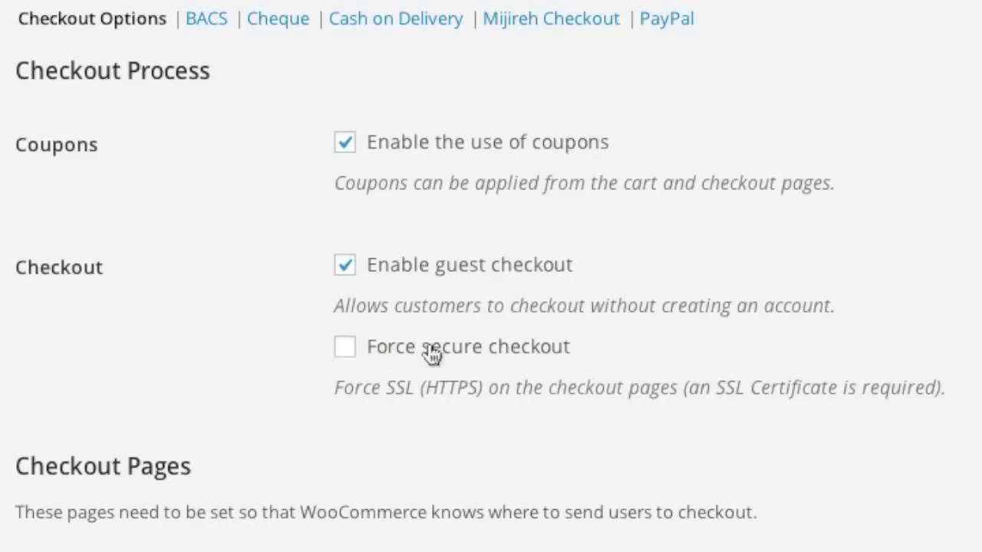
click(346, 348)
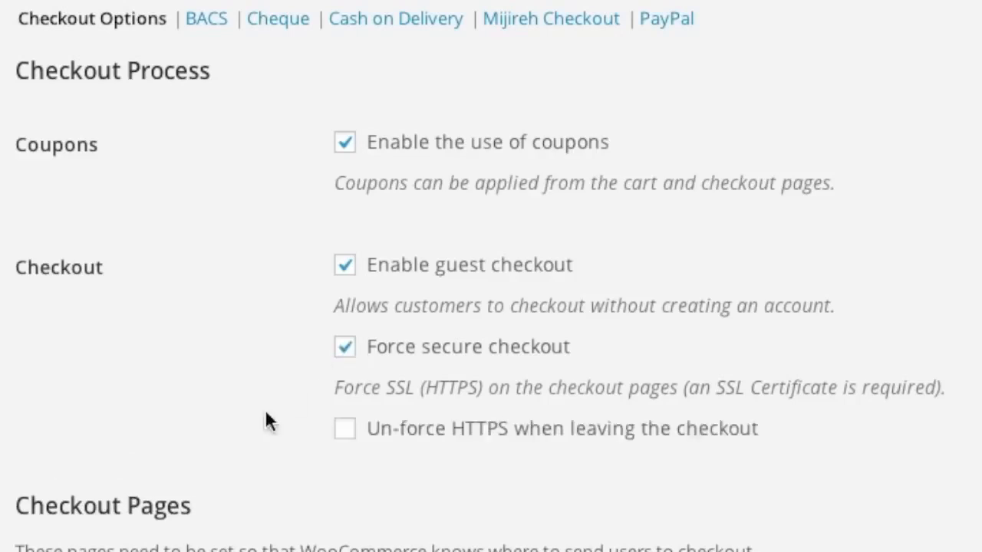
scroll(159, 344, down, 1)
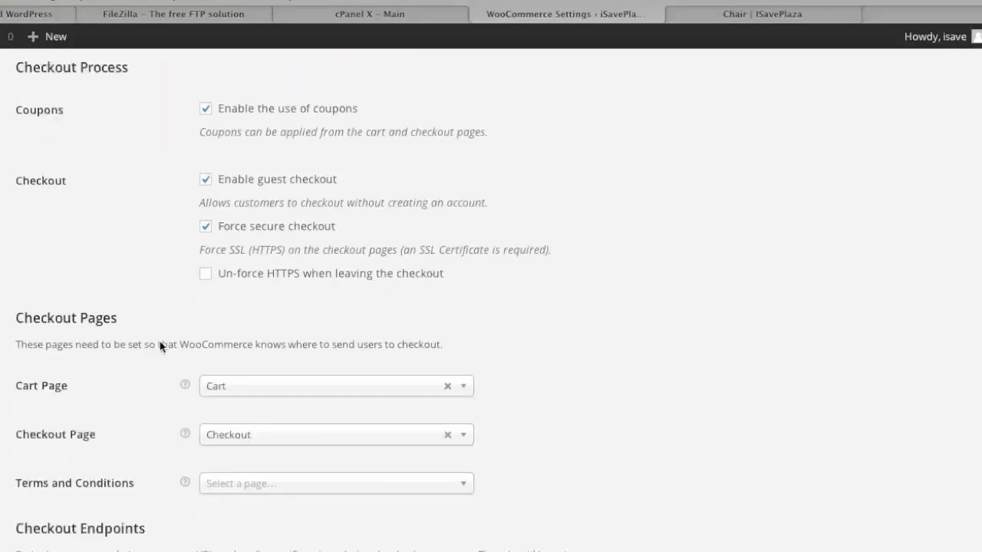
scroll(160, 344, down, 2)
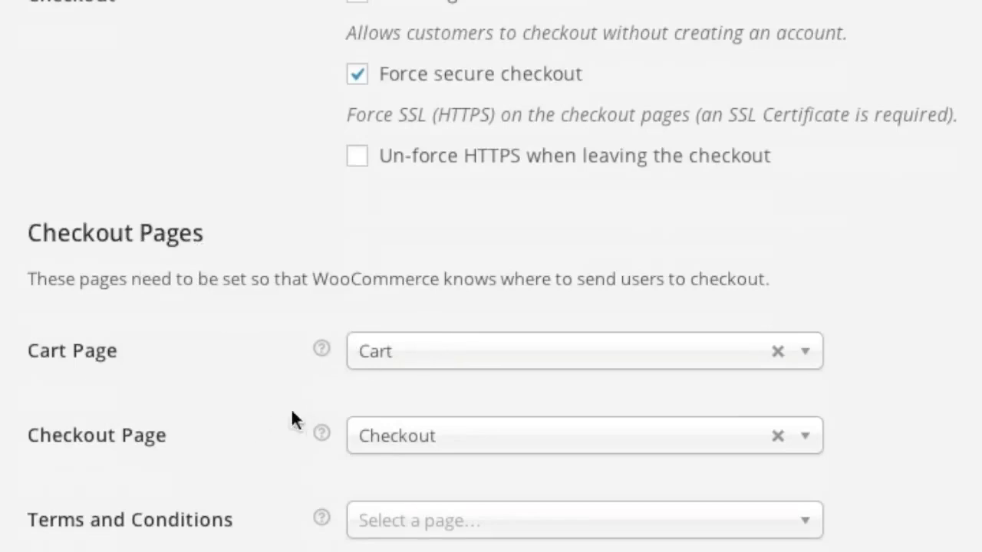
scroll(290, 408, down, 2)
click(448, 359)
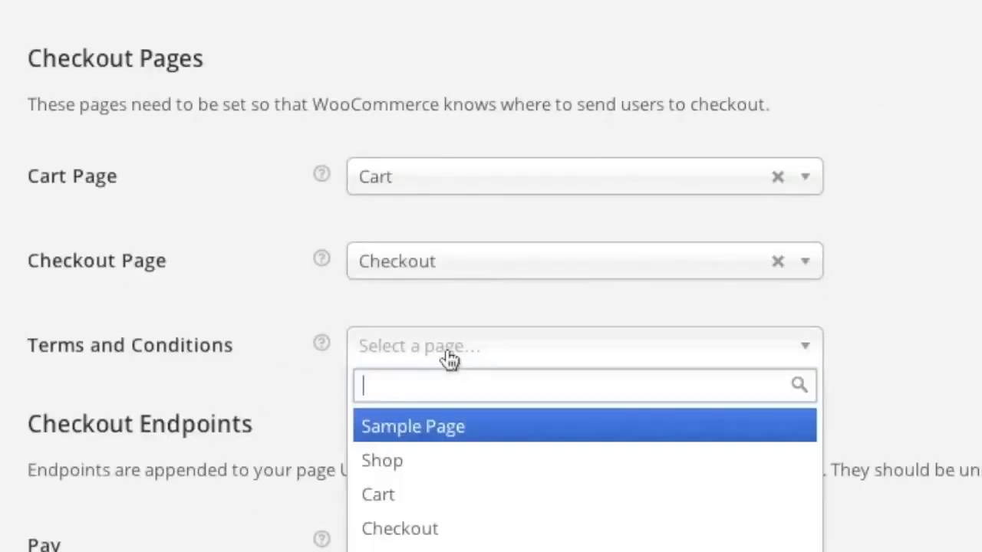
click(269, 346)
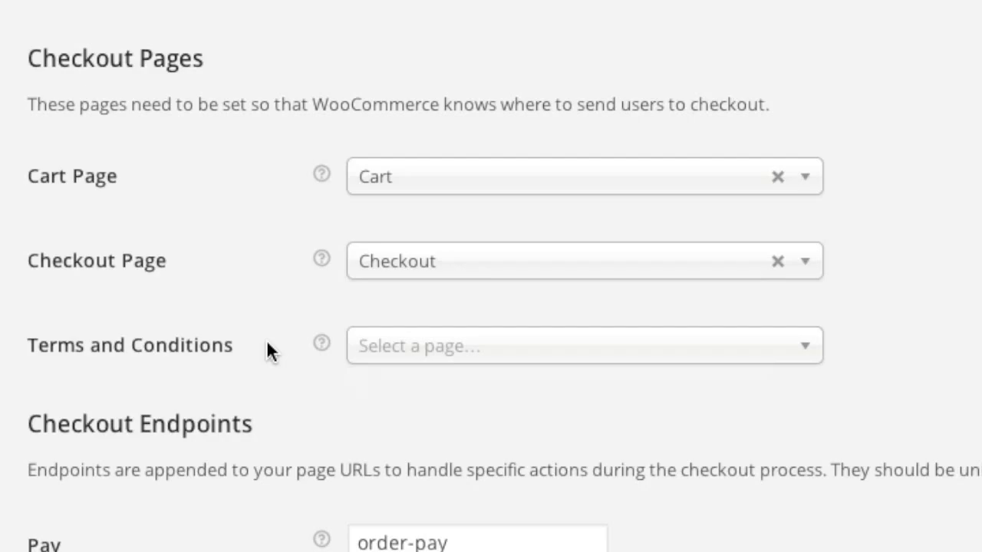
scroll(266, 340, down, 4)
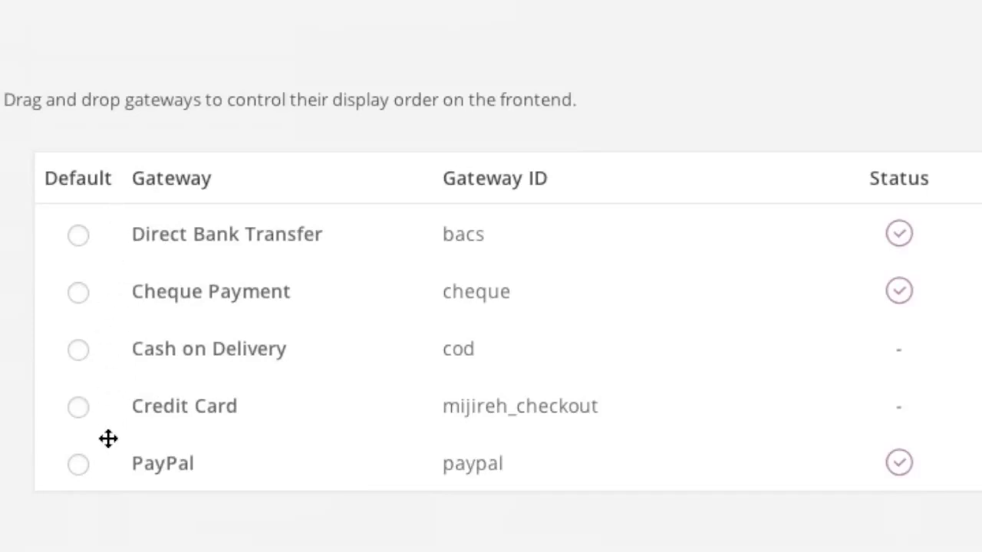
mouse_move(898, 176)
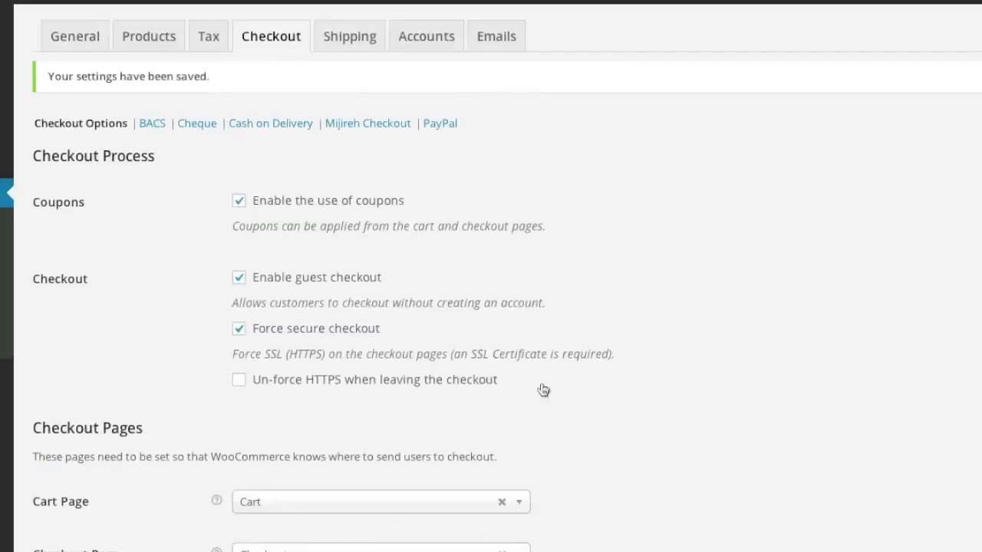
scroll(816, 435, down, 10)
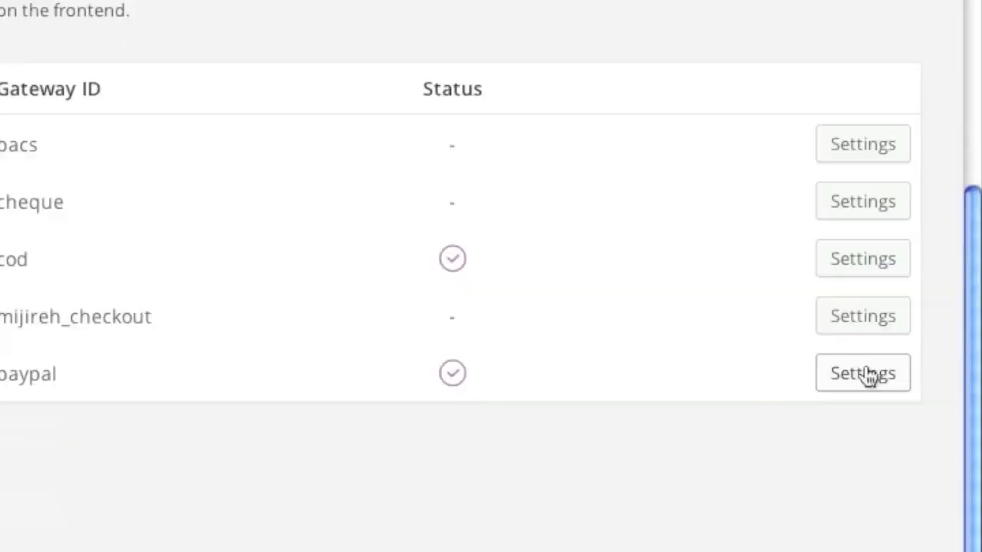
Step: Open the PayPal gateway settings and review its description, WC- invoice prefix and Capture action
click(869, 374)
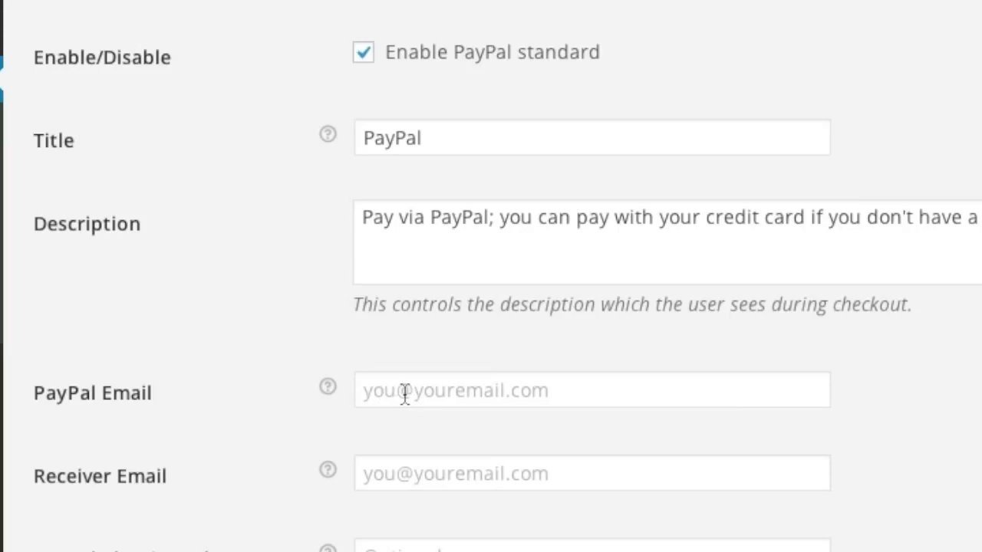
scroll(411, 441, down, 1)
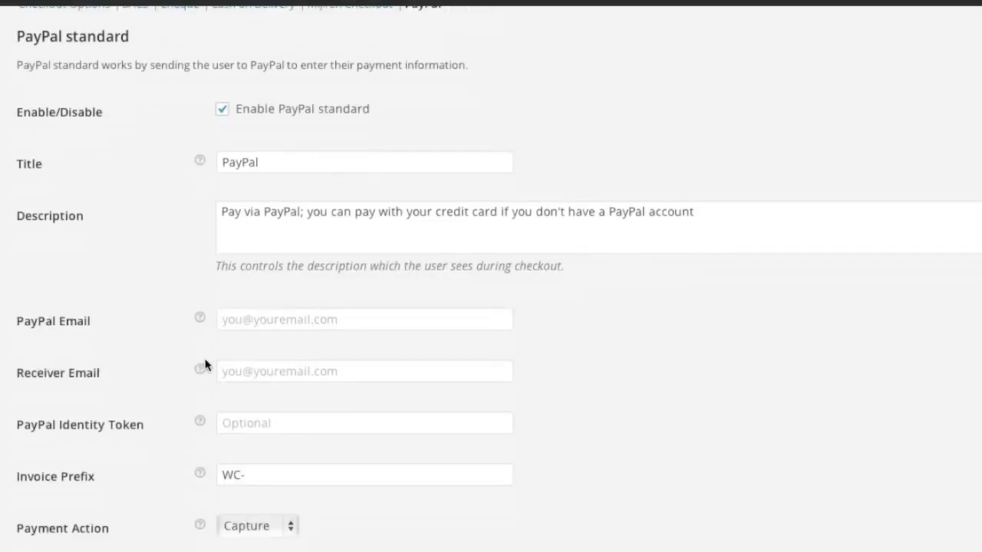
mouse_move(201, 370)
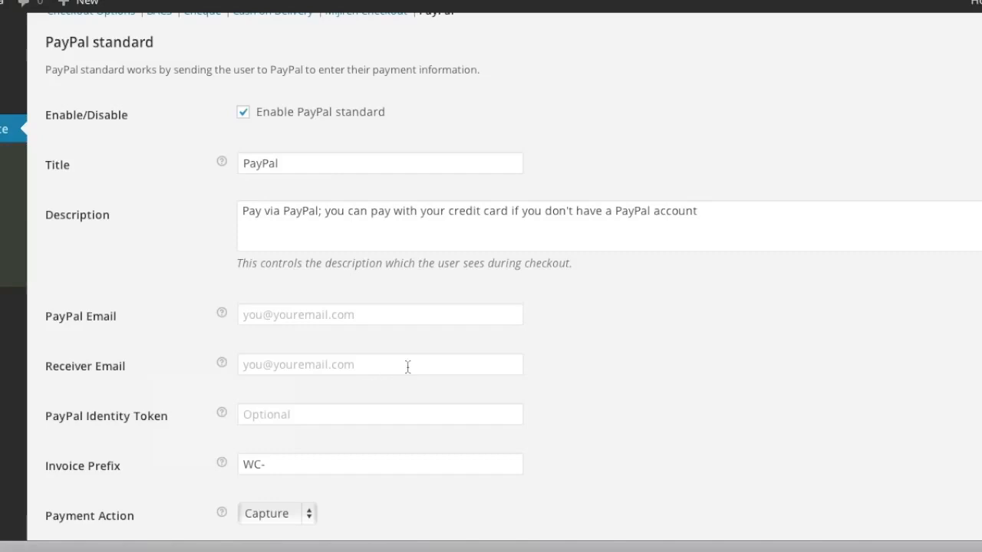
Step: Check the encrypted-payments note, then enter the store's PayPal e-mail address and save
click(765, 550)
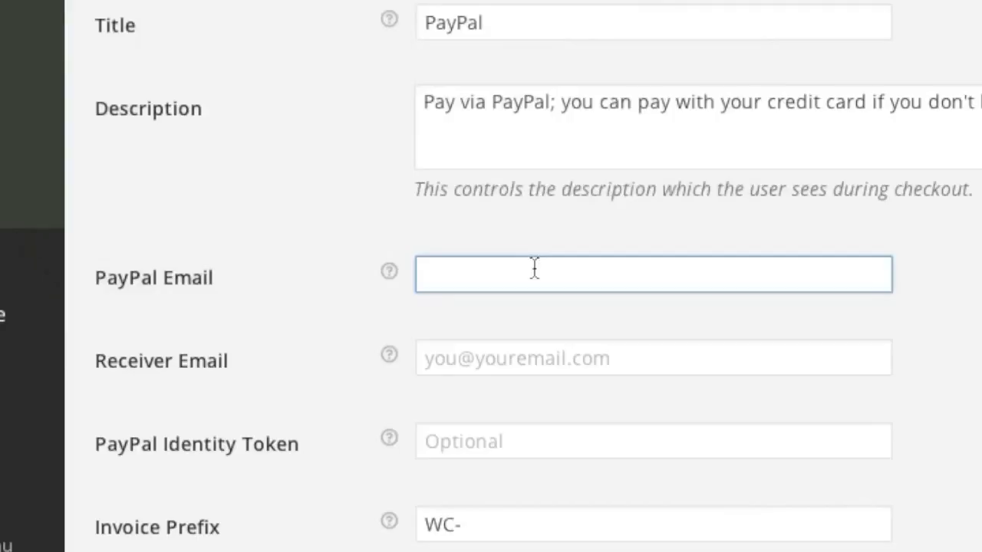
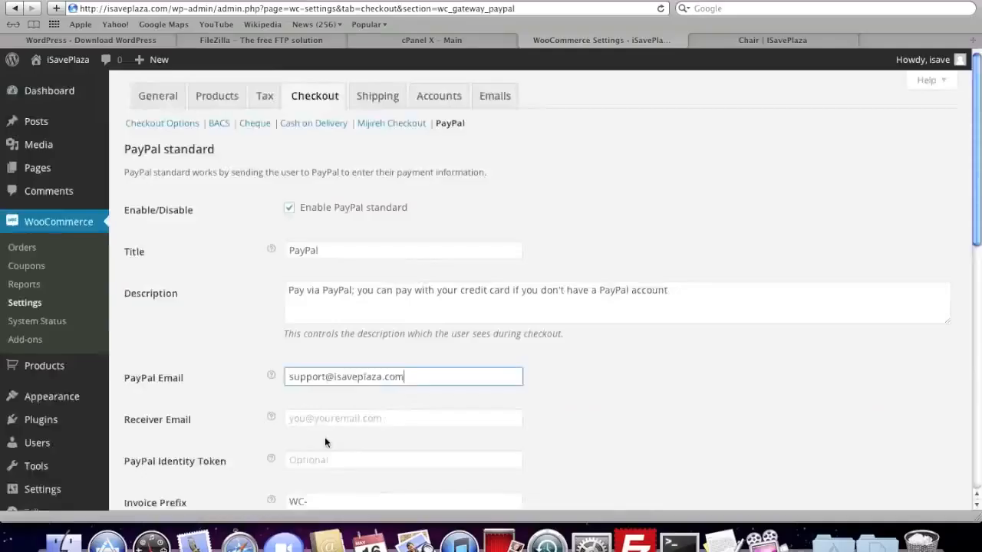
scroll(325, 436, down, 15)
click(163, 443)
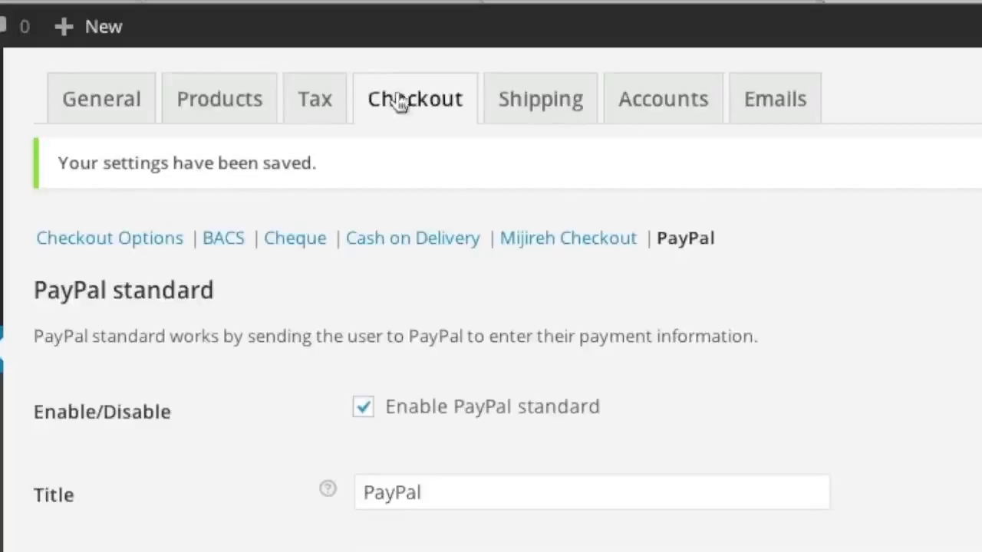
Step: Disable the Cheque payment gateway and save the change
click(406, 99)
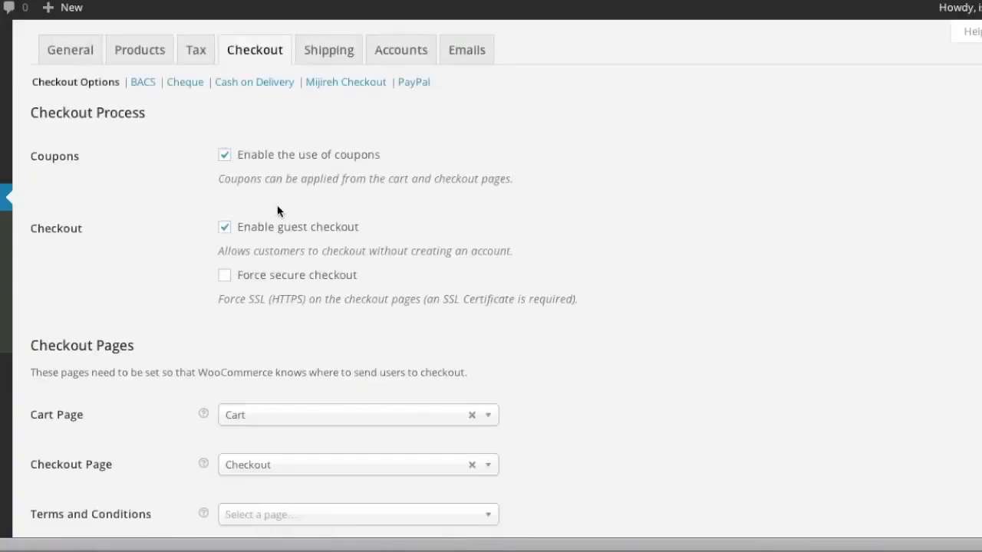
scroll(278, 207, down, 10)
scroll(279, 206, down, 2)
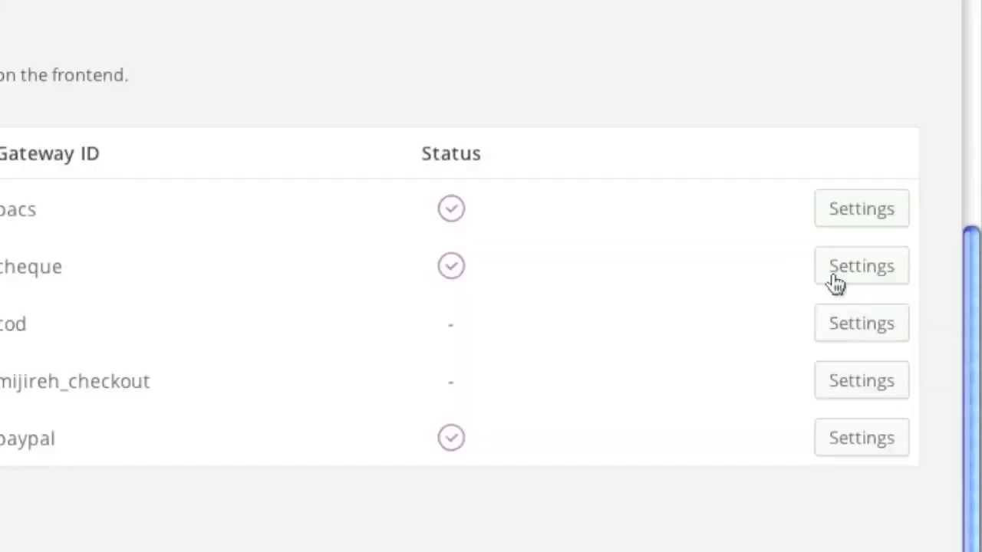
click(842, 266)
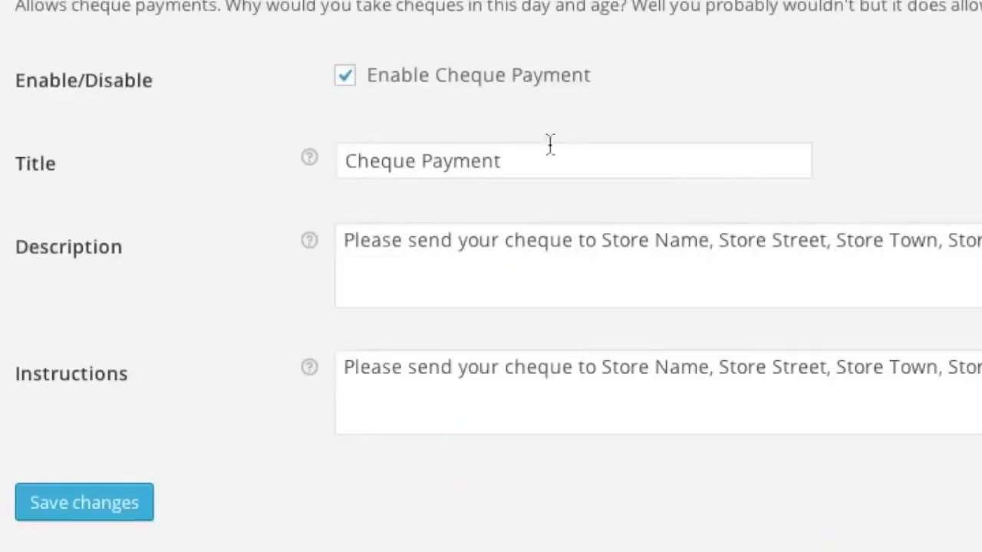
click(344, 77)
click(132, 498)
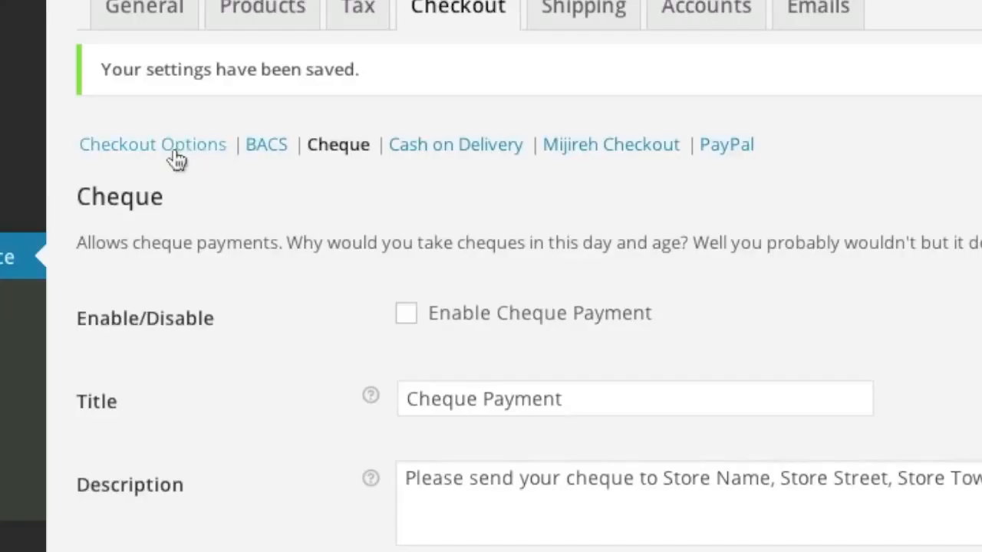
click(176, 159)
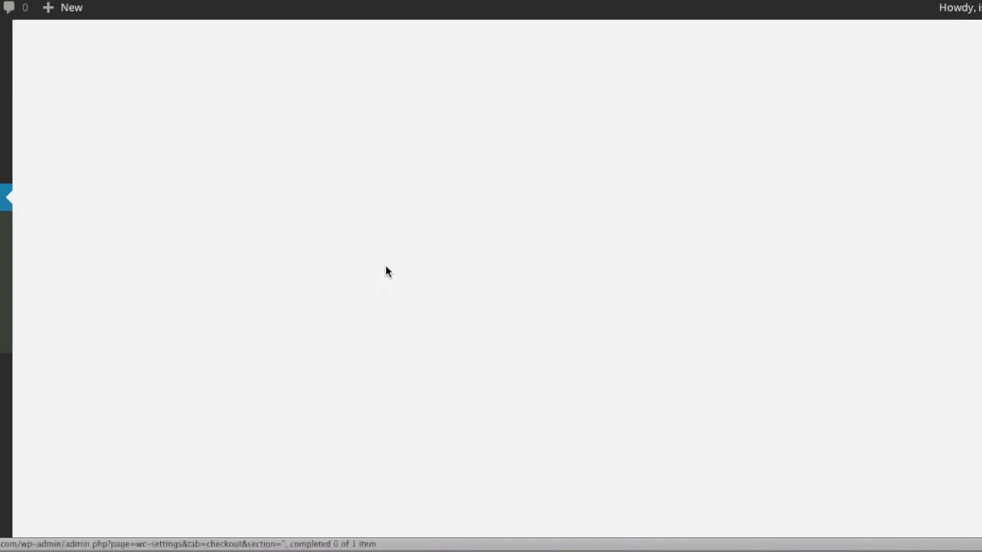
Step: Disable the Direct Bank Transfer gateway and save the change
scroll(681, 374, down, 10)
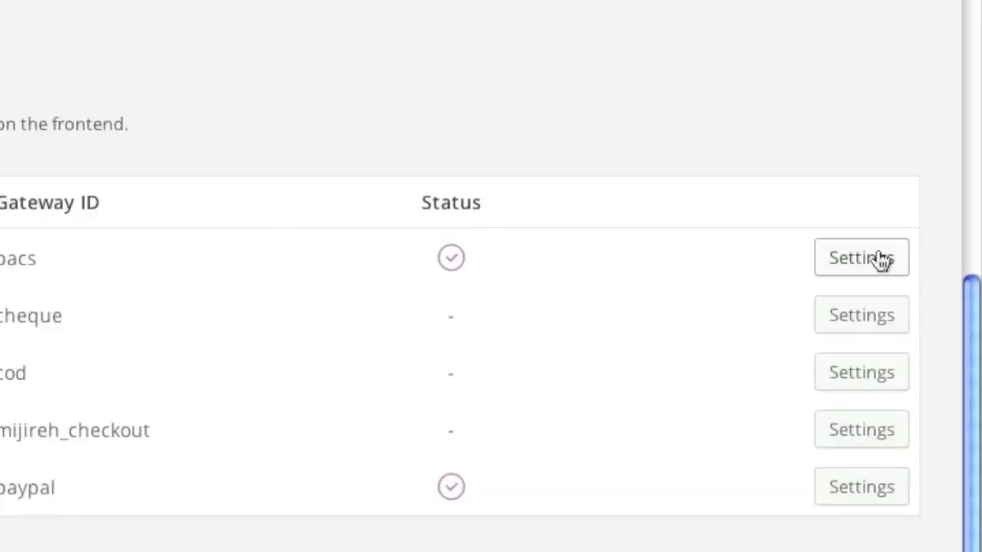
click(976, 264)
click(352, 261)
scroll(407, 452, down, 5)
click(133, 415)
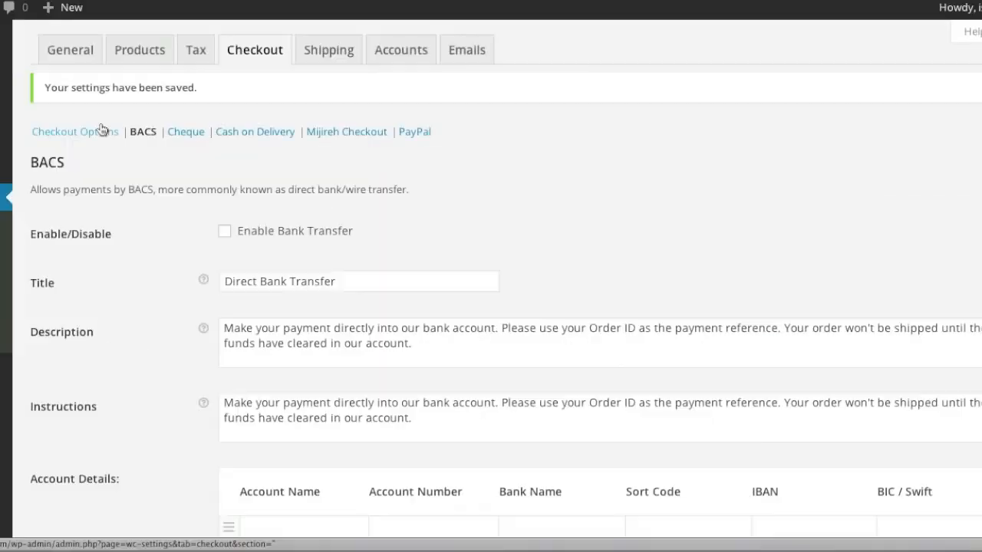
click(101, 131)
Step: Review and save the Cash on Delivery settings, then return to Checkout Options
scroll(406, 340, down, 10)
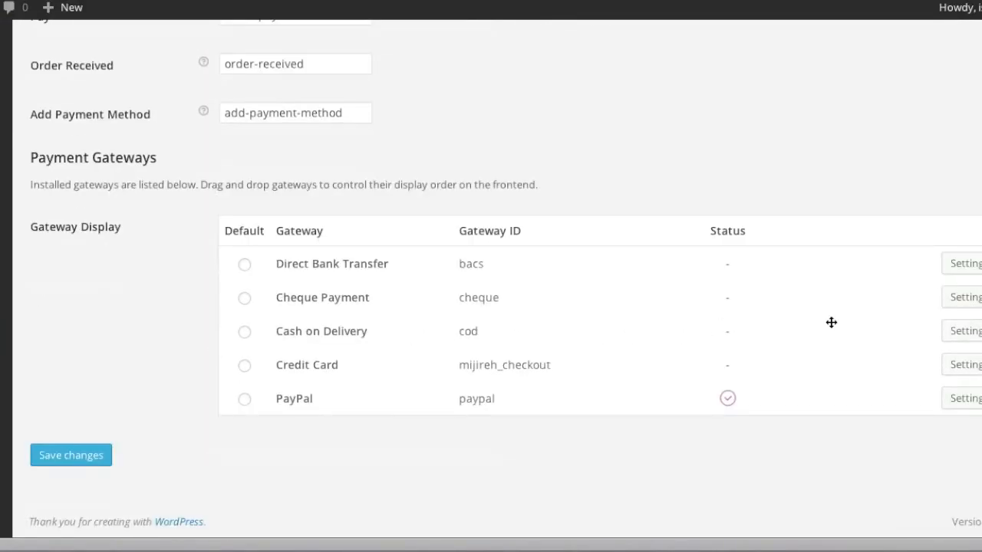
scroll(971, 331, up, 1)
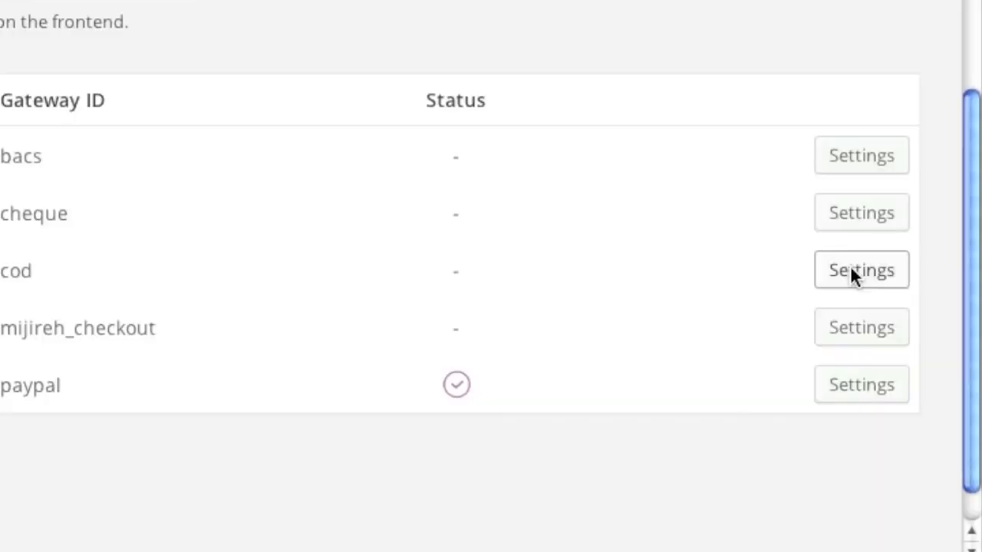
click(965, 365)
click(661, 374)
click(136, 460)
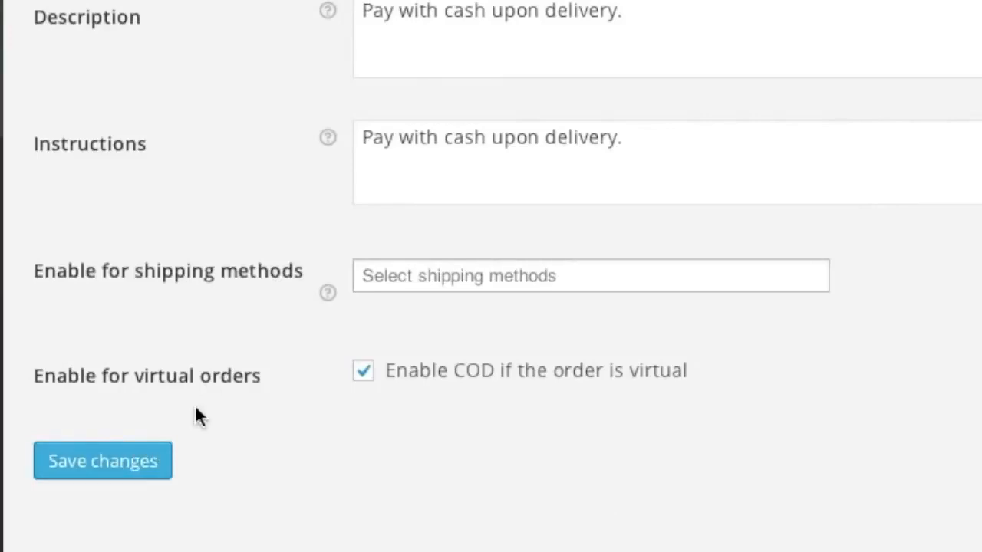
click(157, 231)
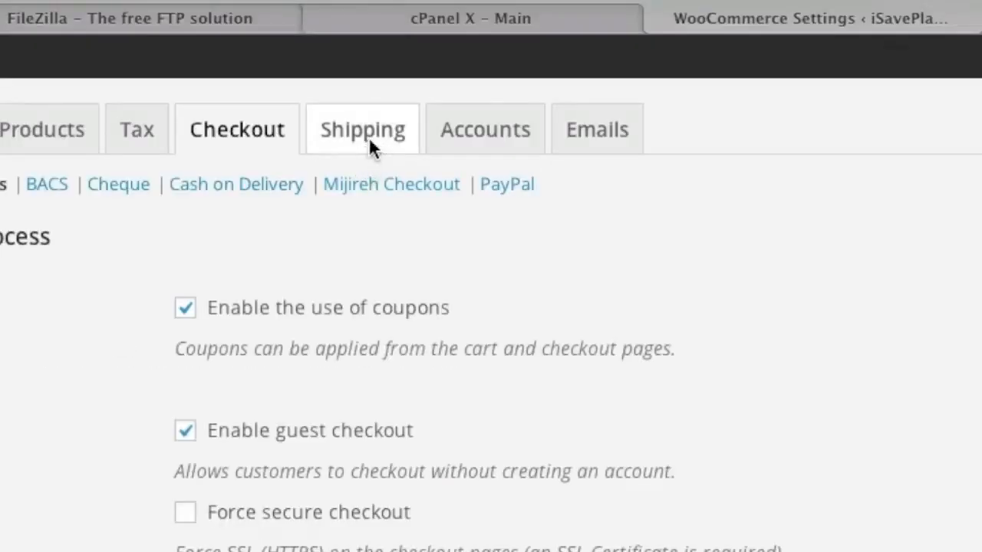
Step: Restrict shipping to 'Ship to specific countries only'
click(369, 142)
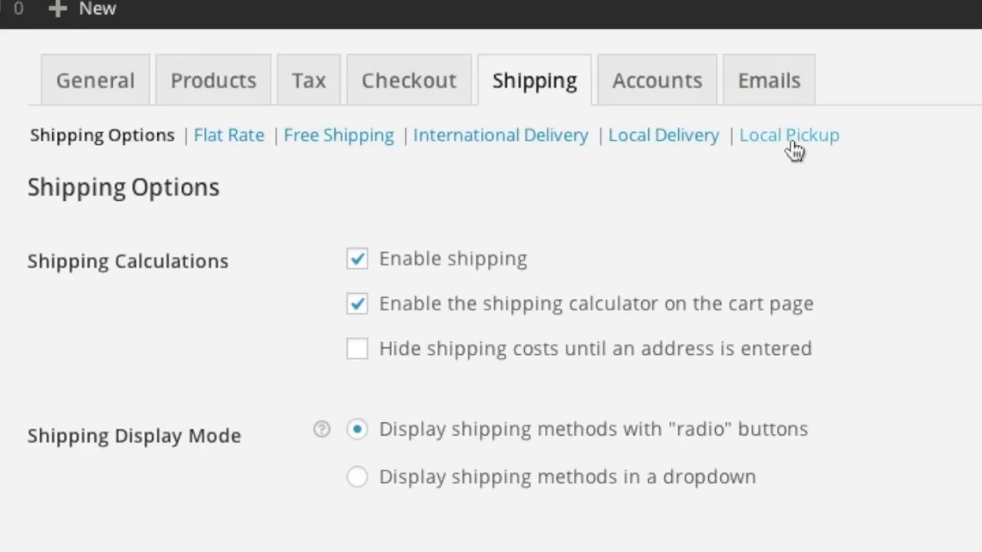
scroll(548, 226, down, 3)
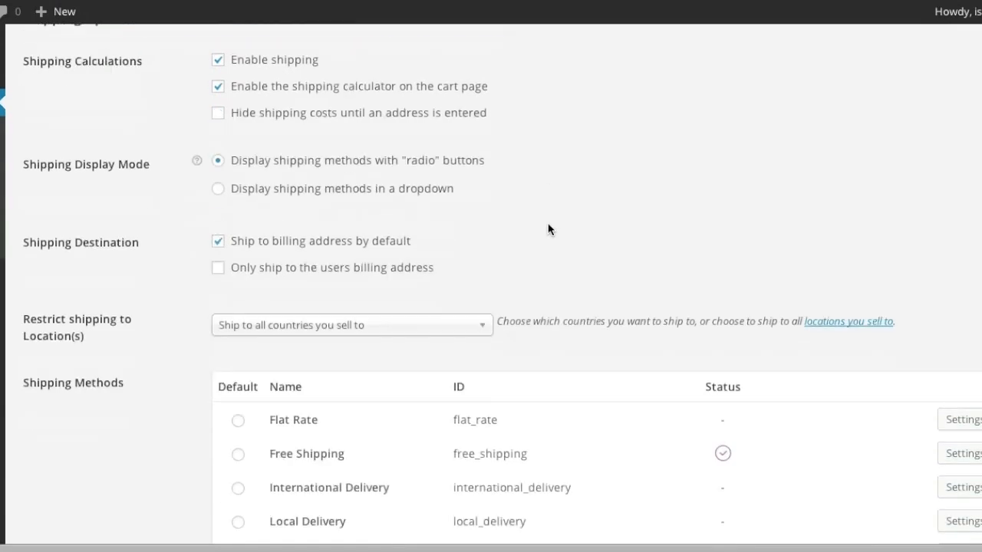
scroll(548, 226, up, 4)
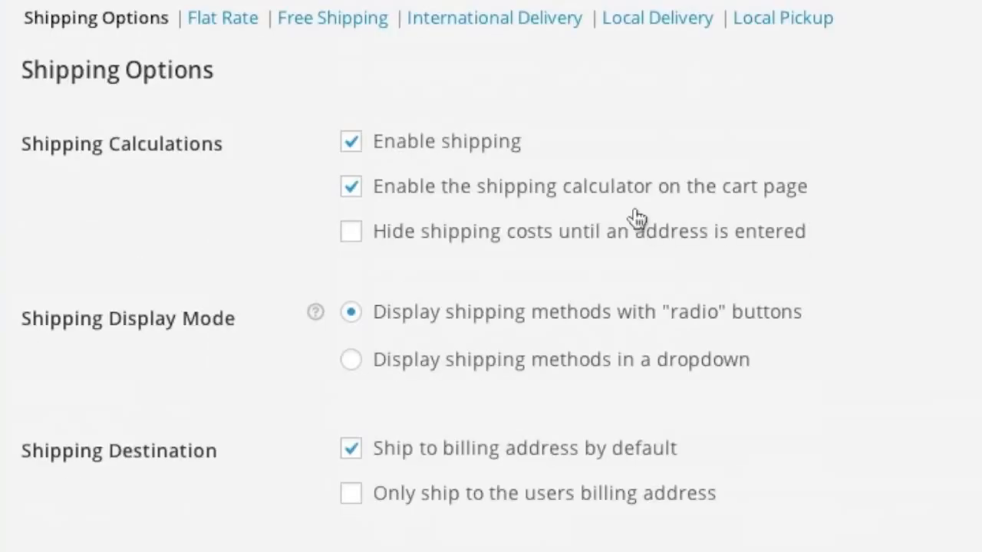
scroll(668, 324, down, 1)
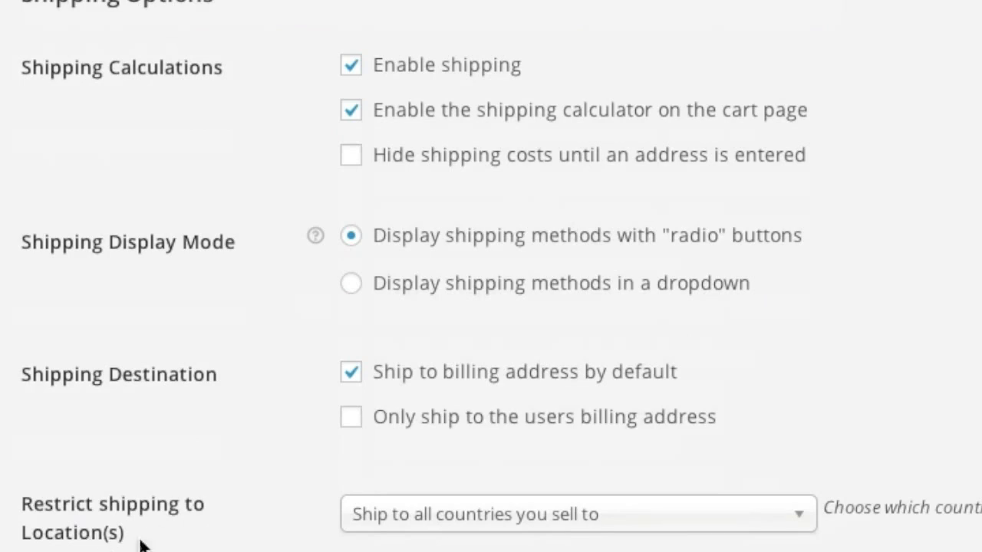
scroll(460, 499, down, 3)
click(535, 299)
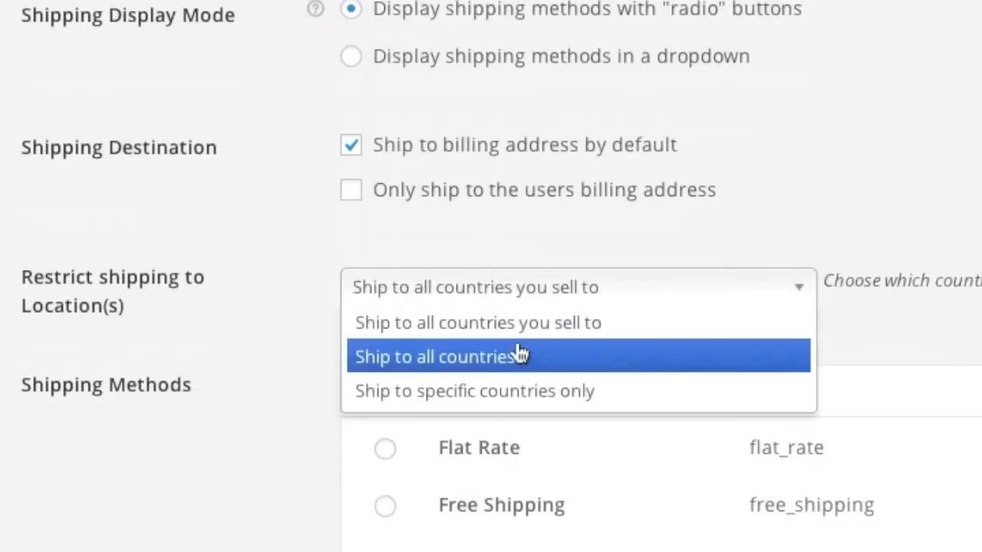
click(519, 393)
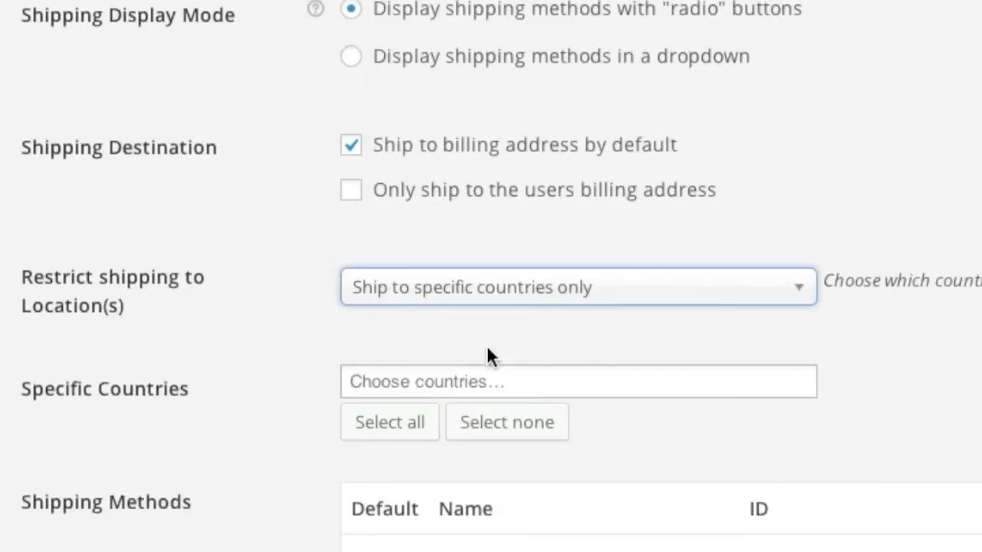
Step: Add Canada and United States (US) as shipping countries and save
click(467, 381)
text(an)
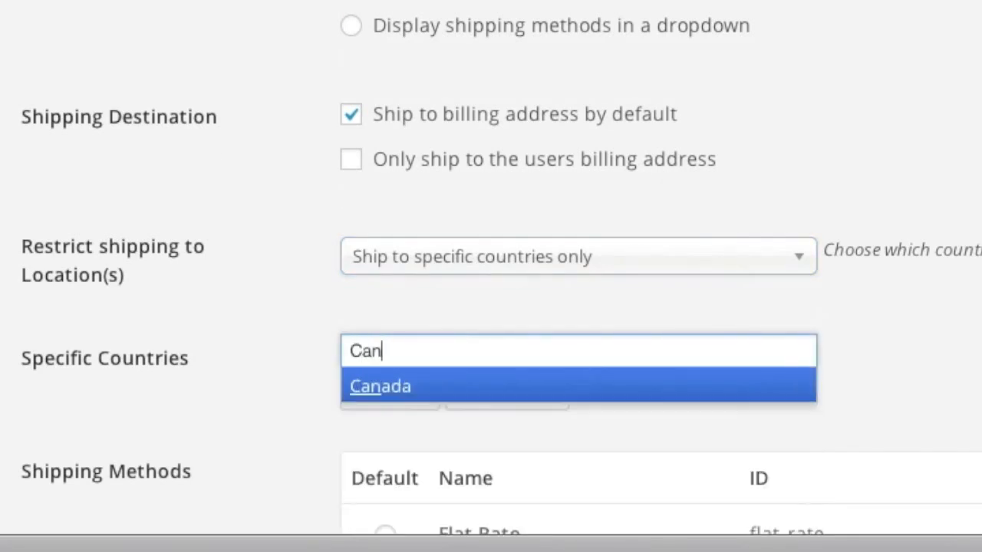
click(417, 393)
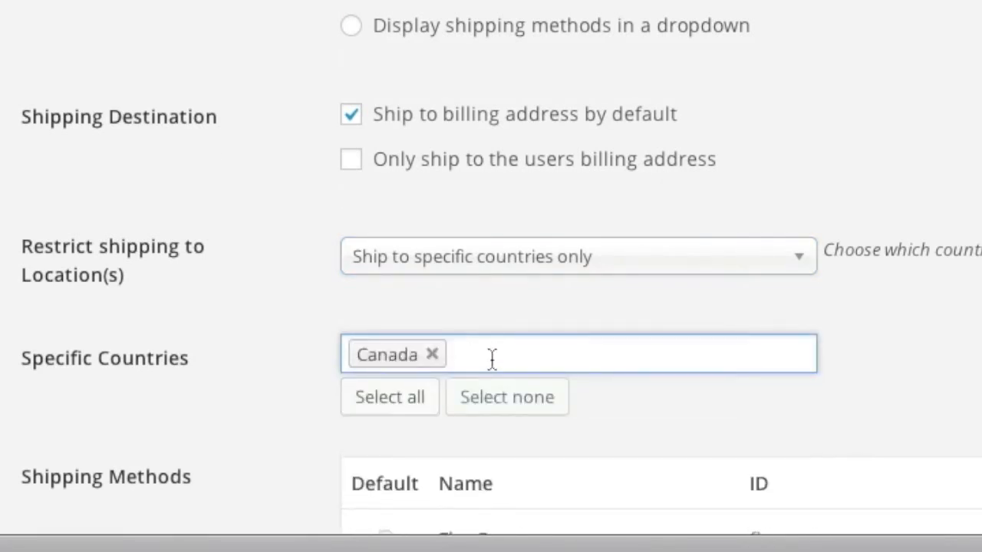
text(Un)
click(461, 458)
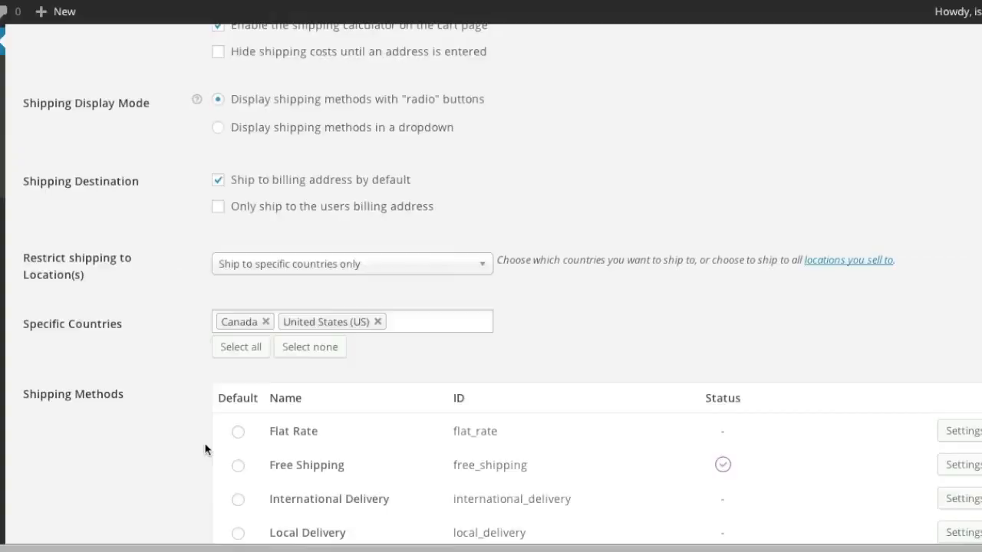
scroll(205, 449, down, 5)
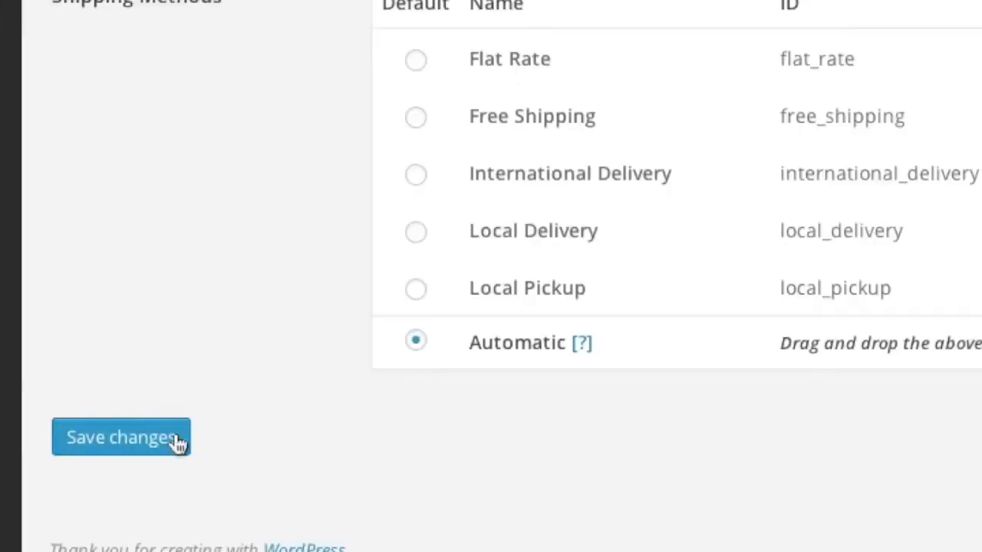
click(121, 437)
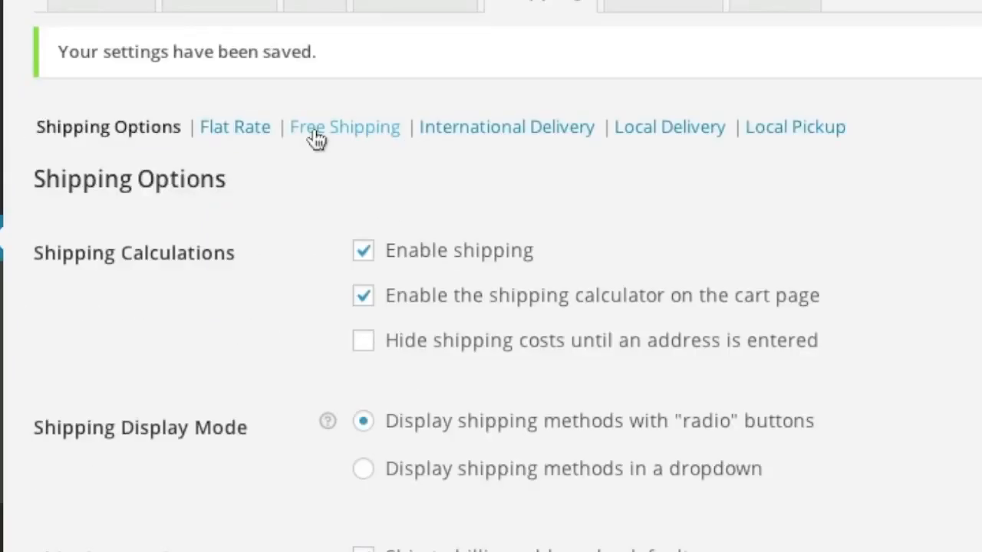
Step: Make Free Shipping available only in United States (US)
click(316, 134)
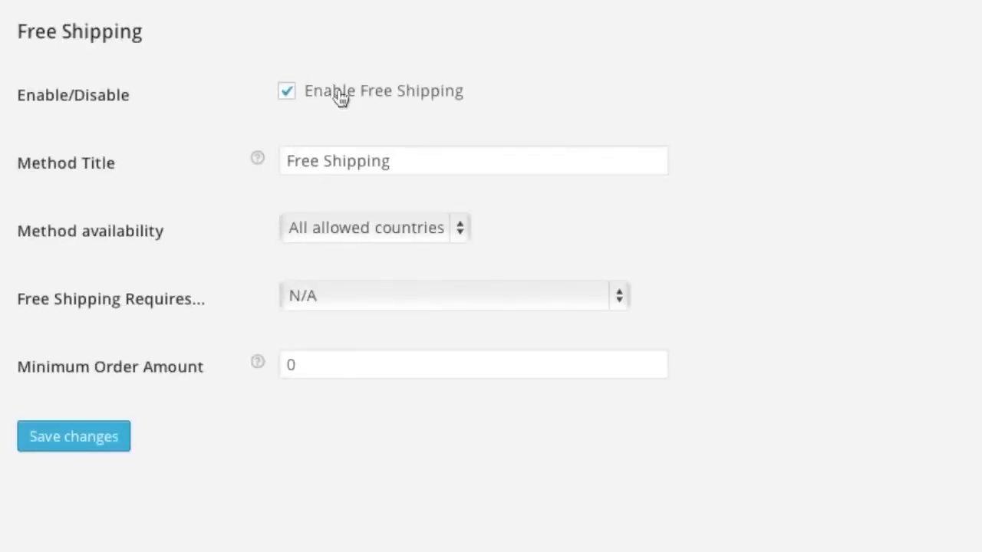
click(369, 231)
click(416, 284)
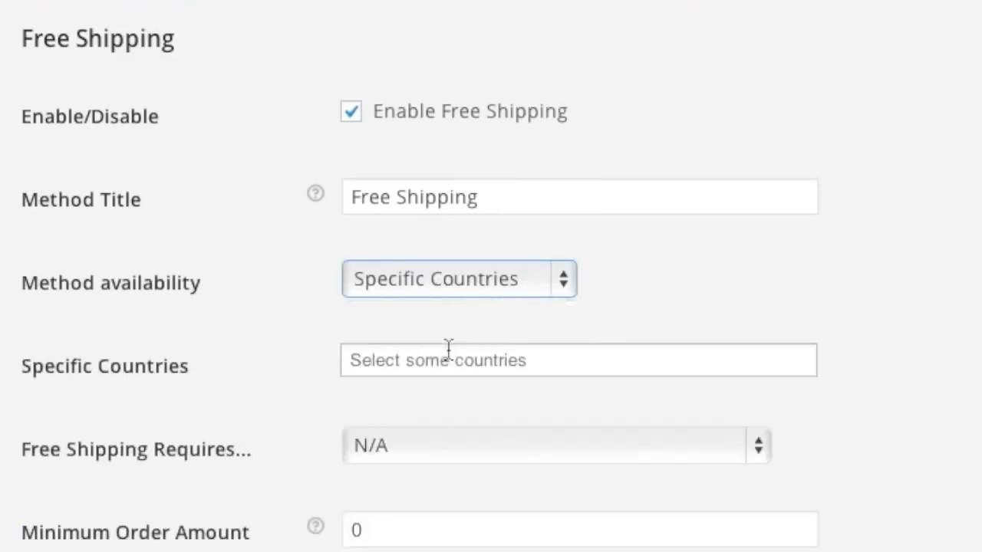
click(433, 358)
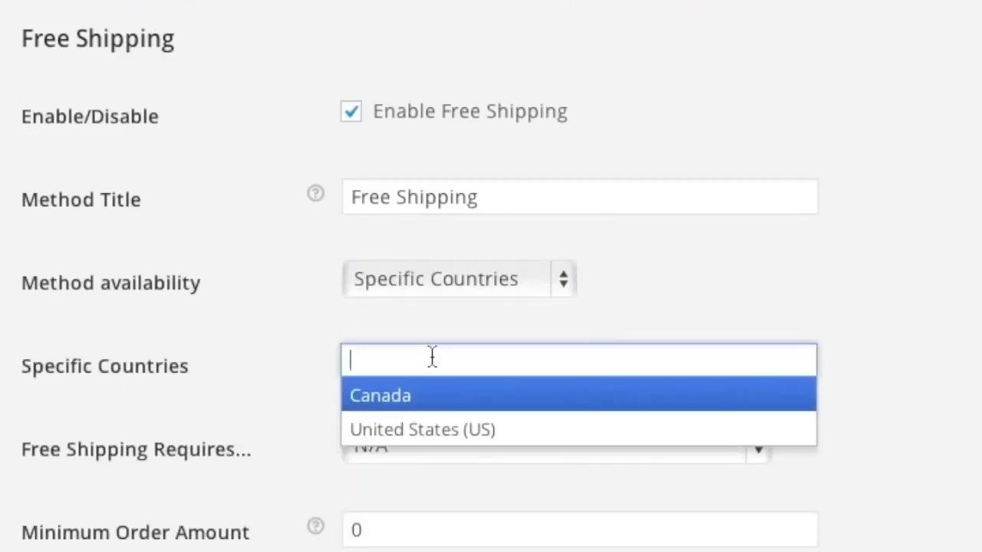
click(399, 430)
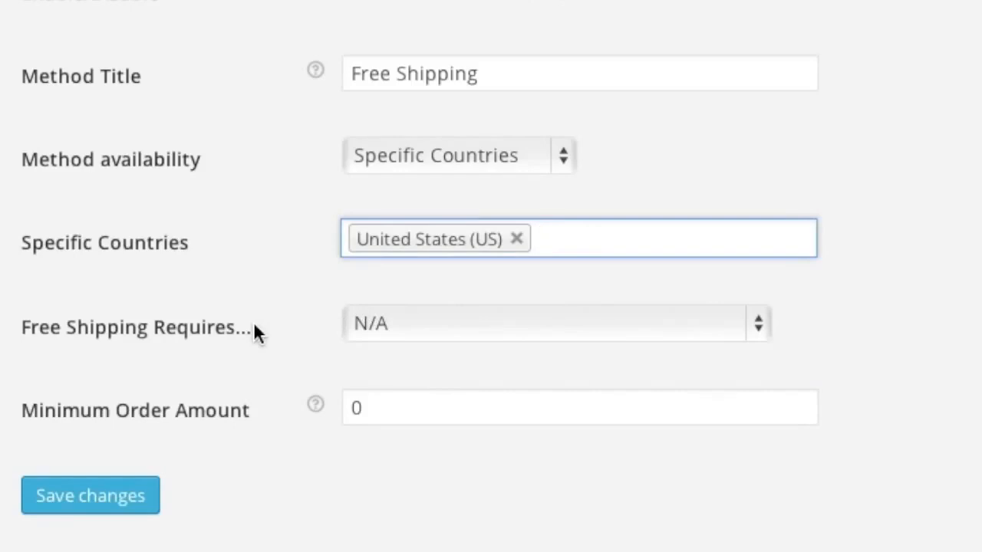
Step: Require a minimum order amount of 49.00 for free shipping and save
click(418, 326)
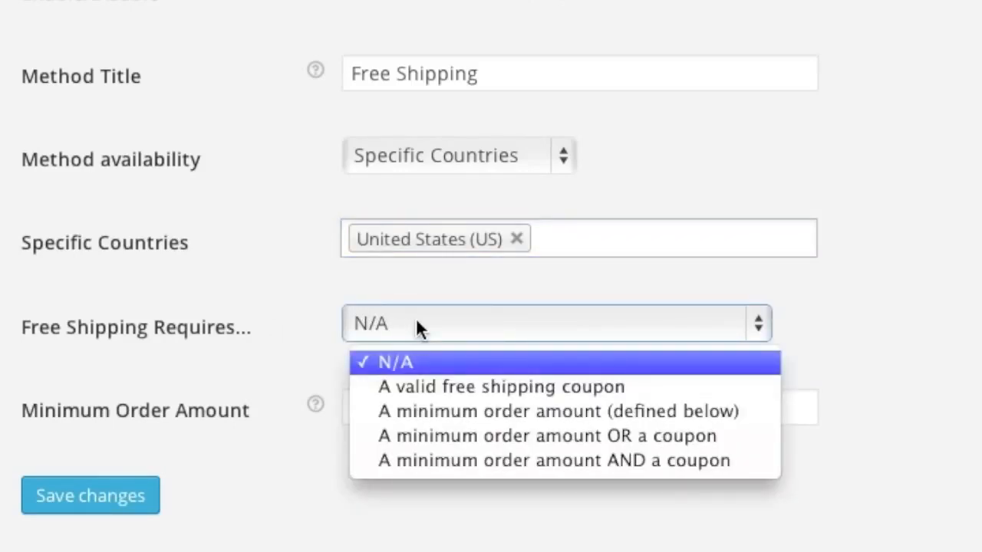
click(465, 408)
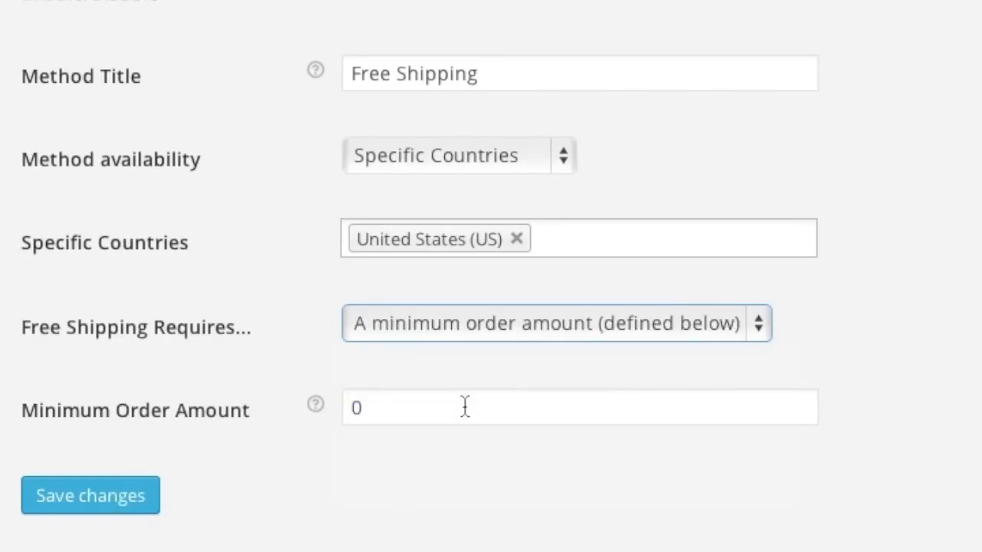
click(418, 408)
text(49.00)
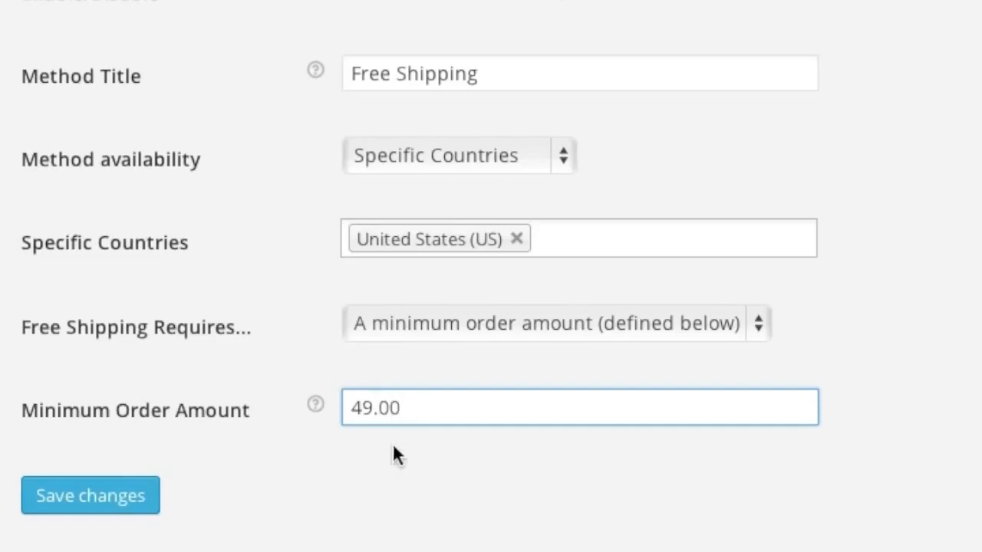
click(117, 504)
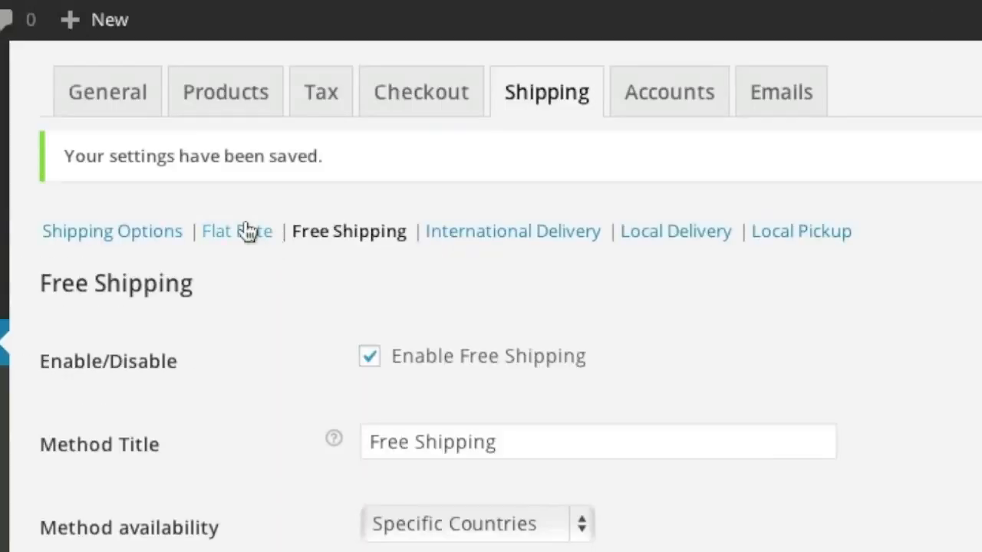
Step: Enable Flat Rate shipping titled 'USPS Priority Mail' at 4.95 per order
click(245, 231)
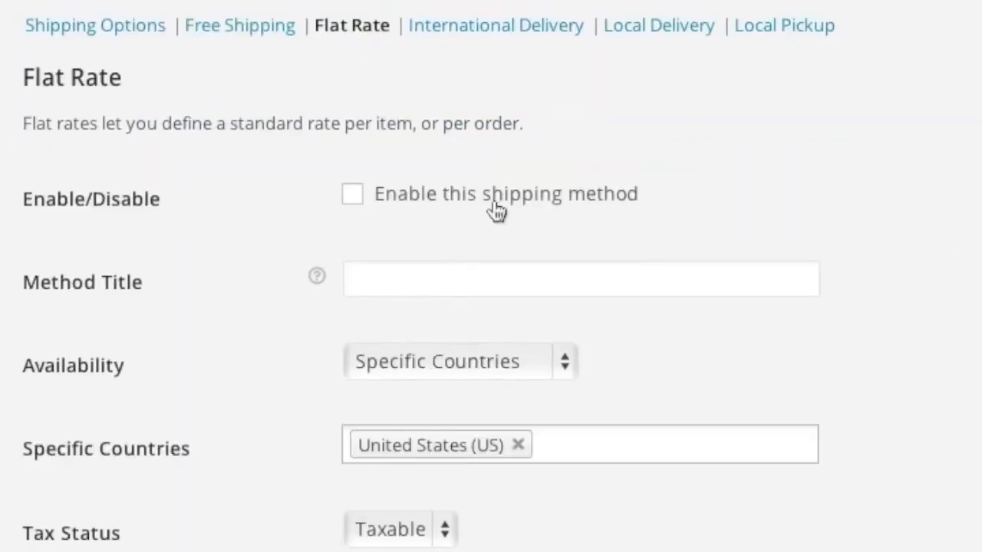
click(355, 194)
click(411, 283)
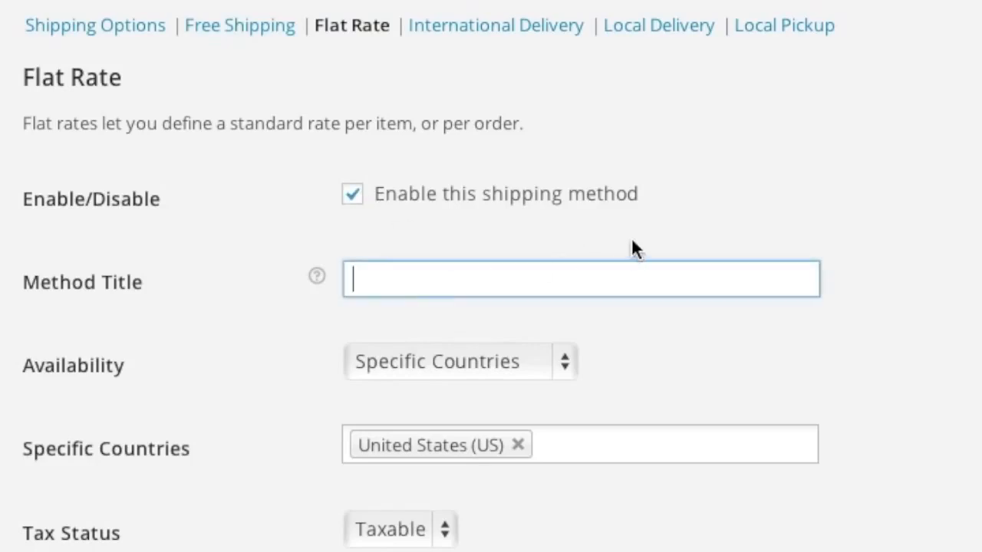
text(USPS P)
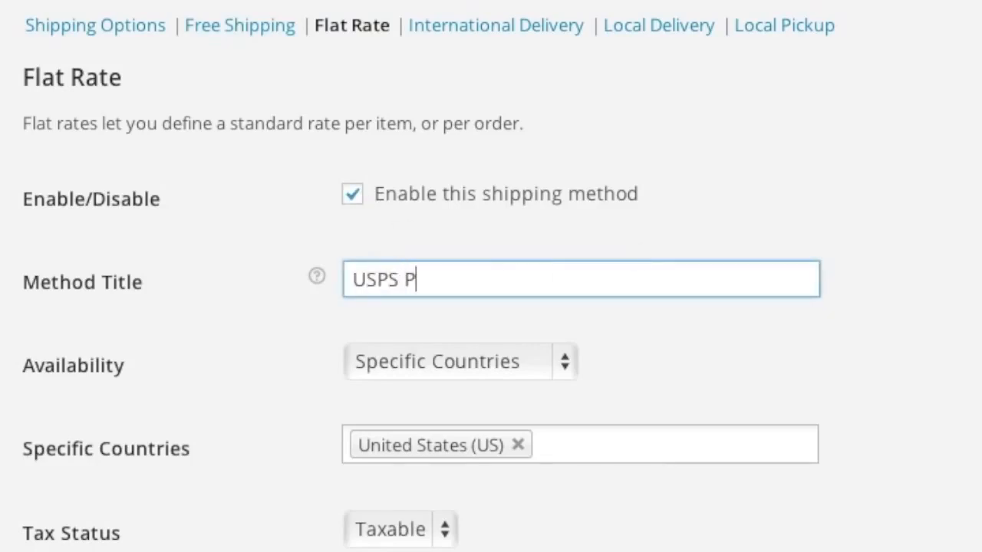
text(riority Mai)
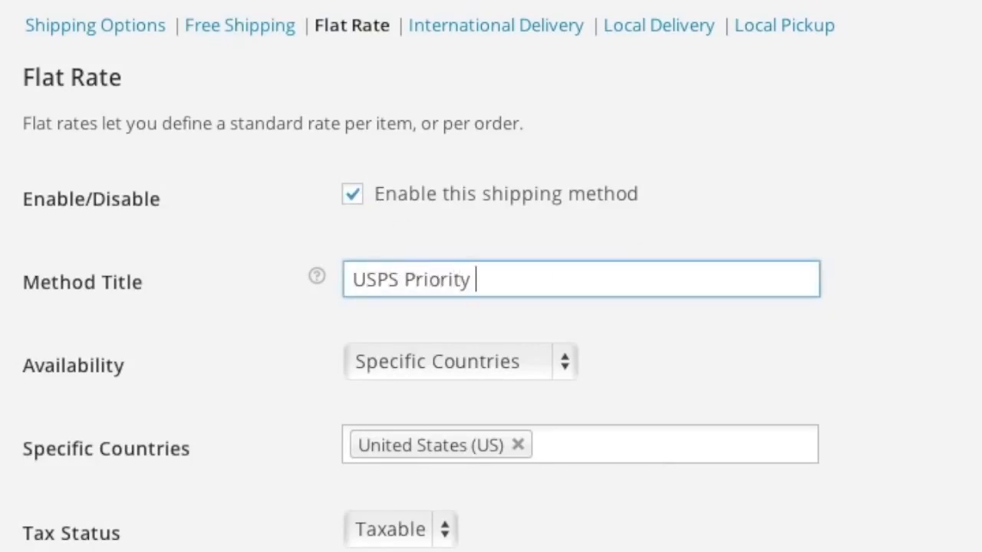
text(l)
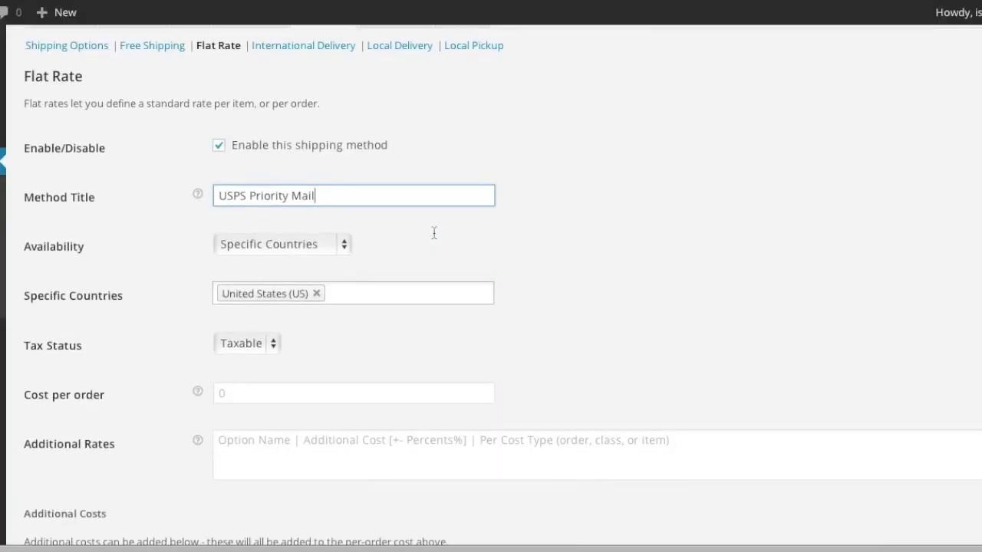
scroll(429, 236, down, 2)
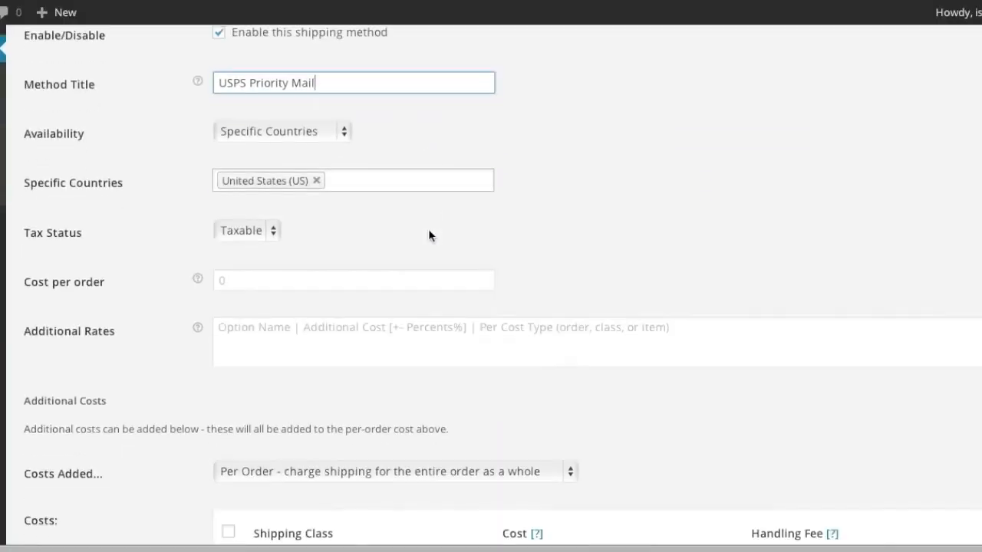
click(338, 278)
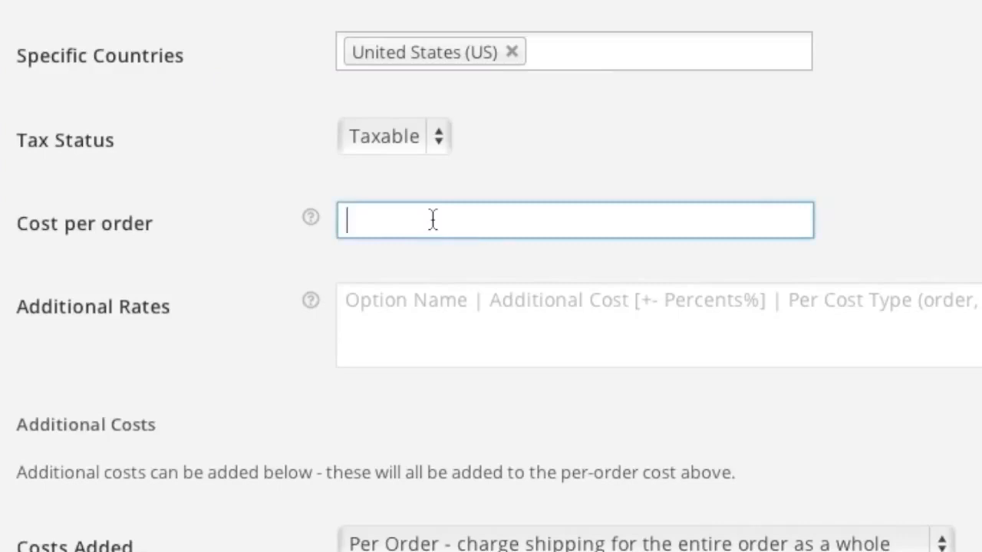
text(4.95)
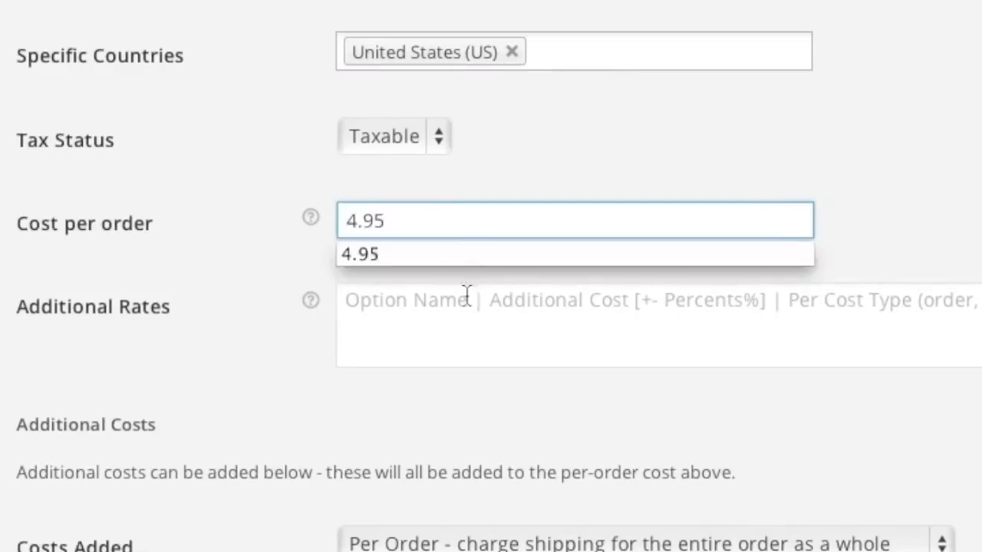
Step: Add additional rates 'USPS Express Mail | 19.99 | 1' and 'UPS | 9.99 | 2'
click(432, 314)
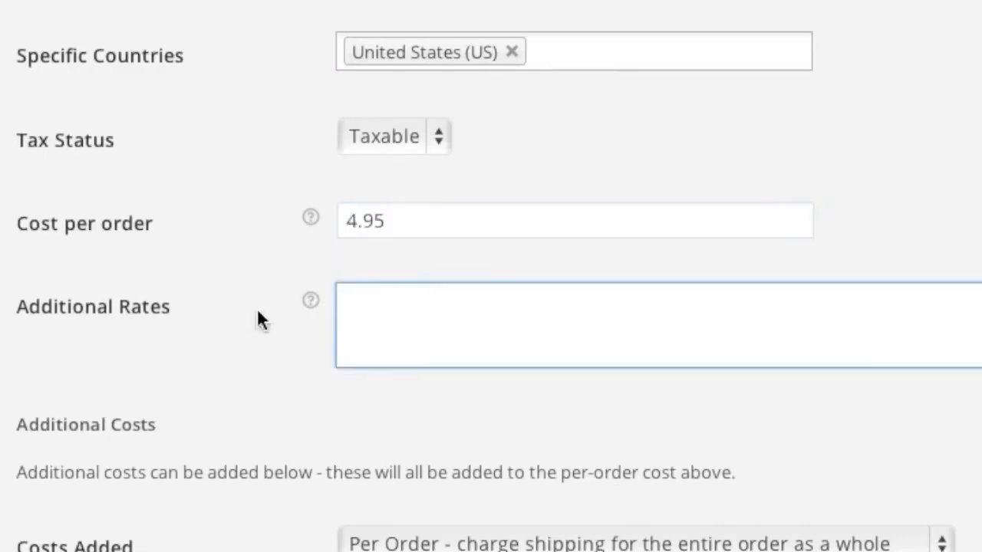
mouse_move(309, 303)
text(USPS)
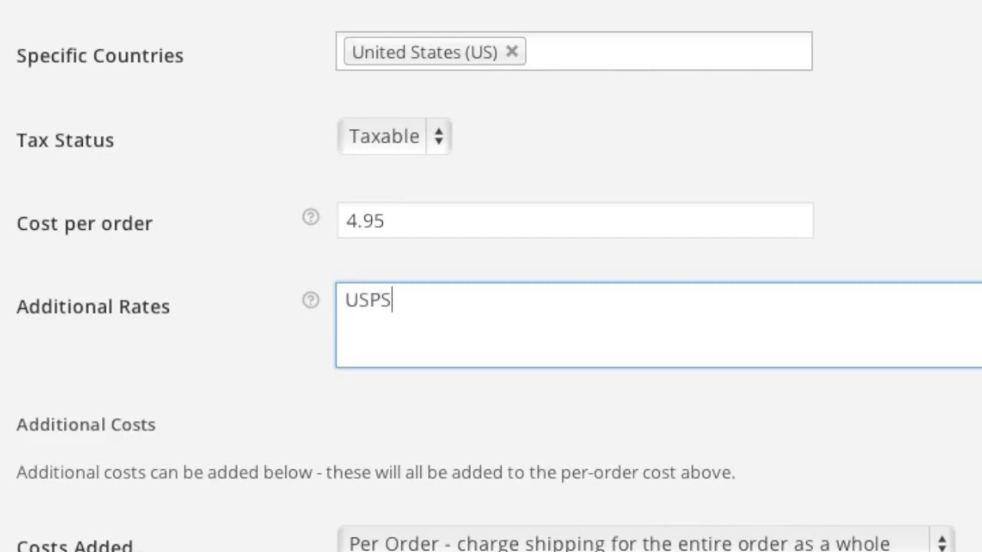
text( Expr)
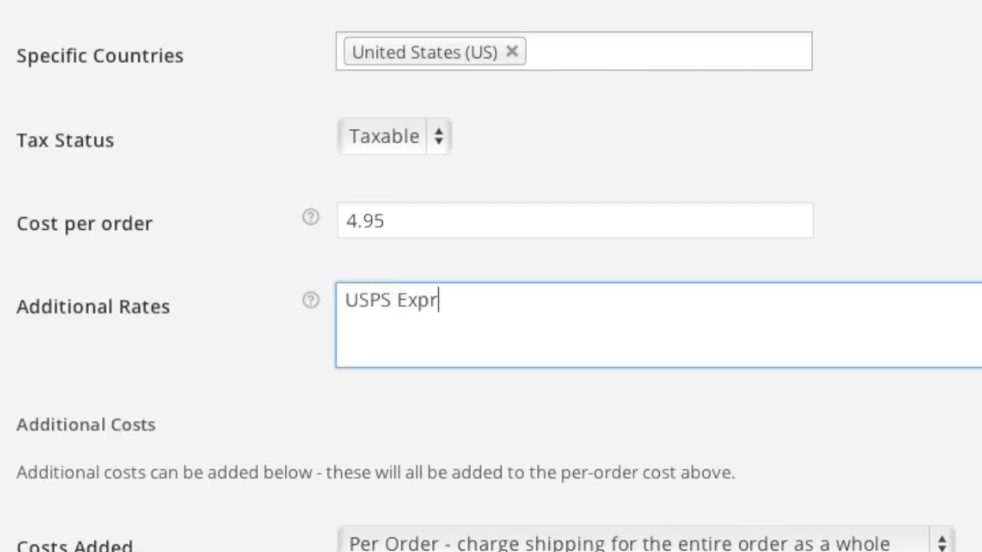
text(ess Mail | )
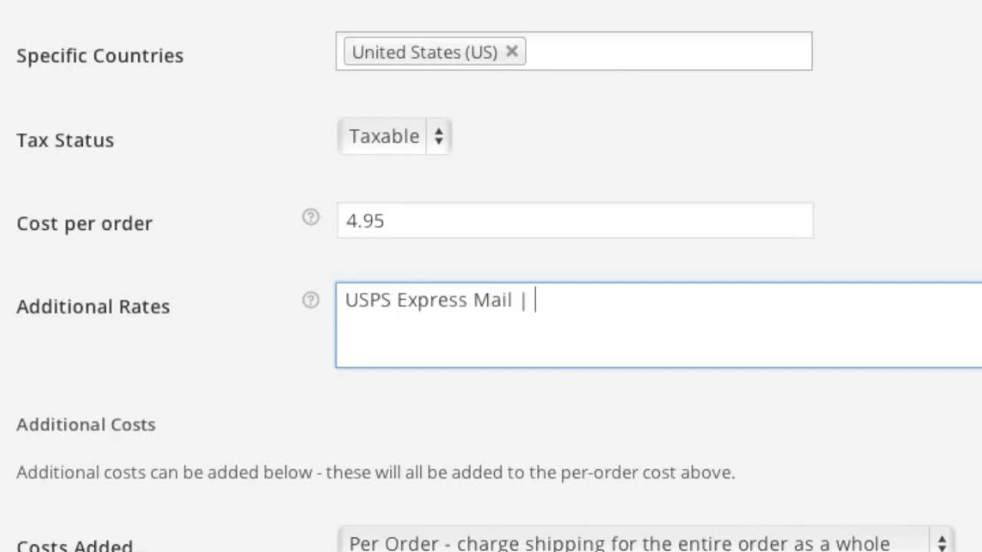
text(19.99)
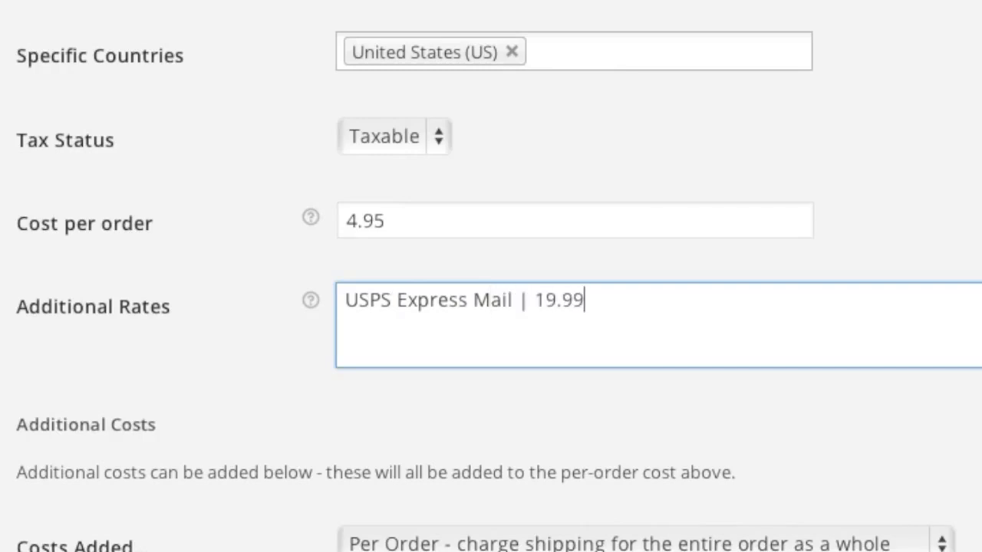
text( | 1)
key(Return)
text(UPS)
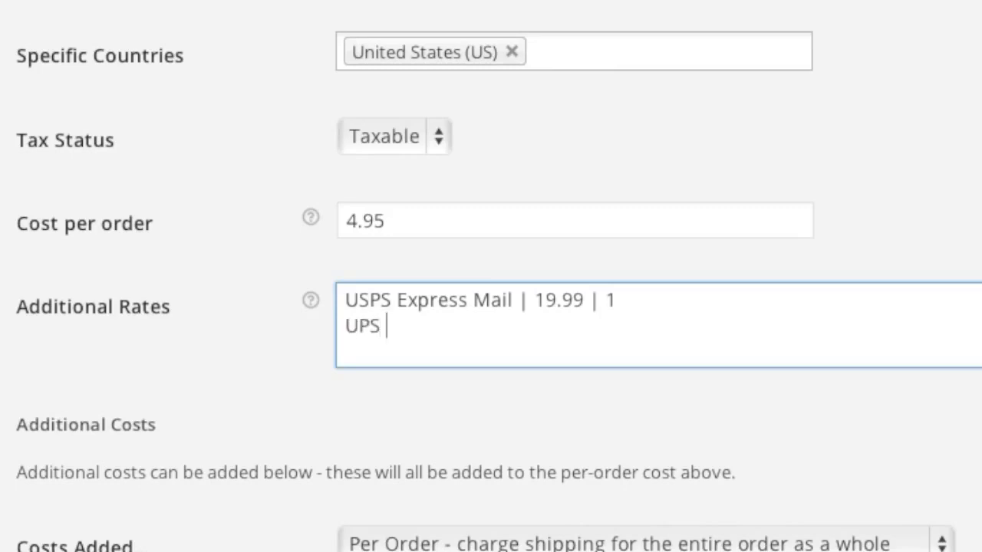
text( | 9.99 | 2)
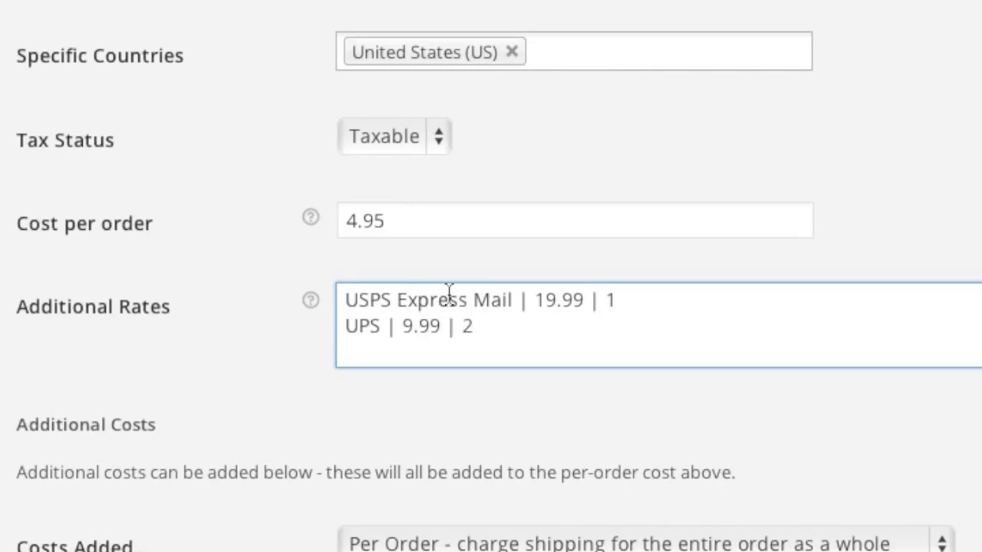
double_click(613, 301)
click(491, 331)
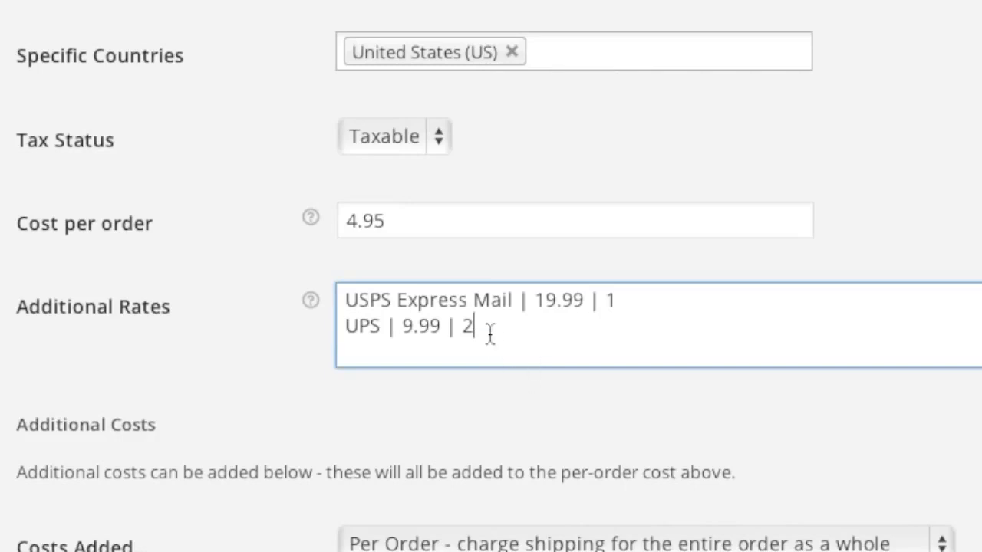
Step: Save the Flat Rate settings: USPS Priority Mail plus the Express Mail and UPS rates
scroll(728, 433, down, 4)
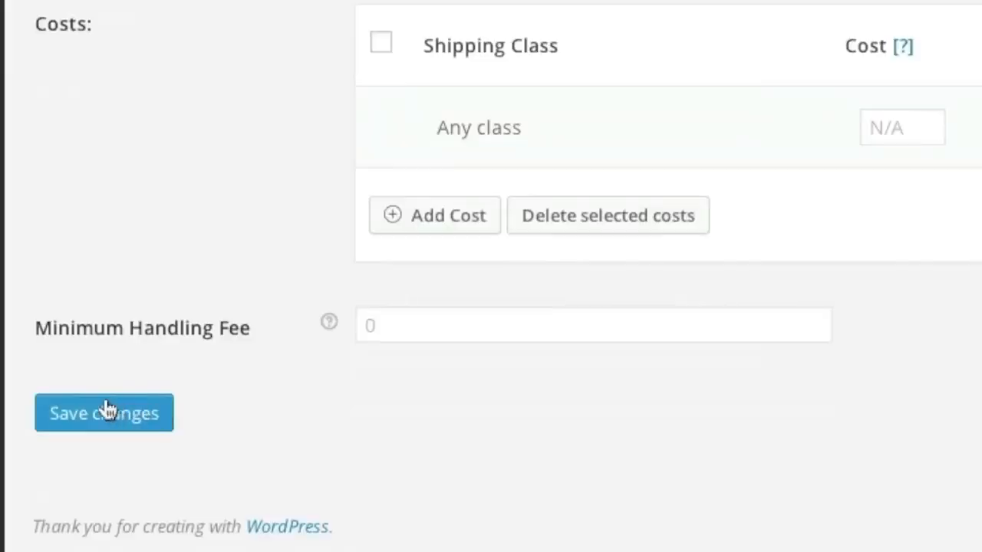
click(107, 408)
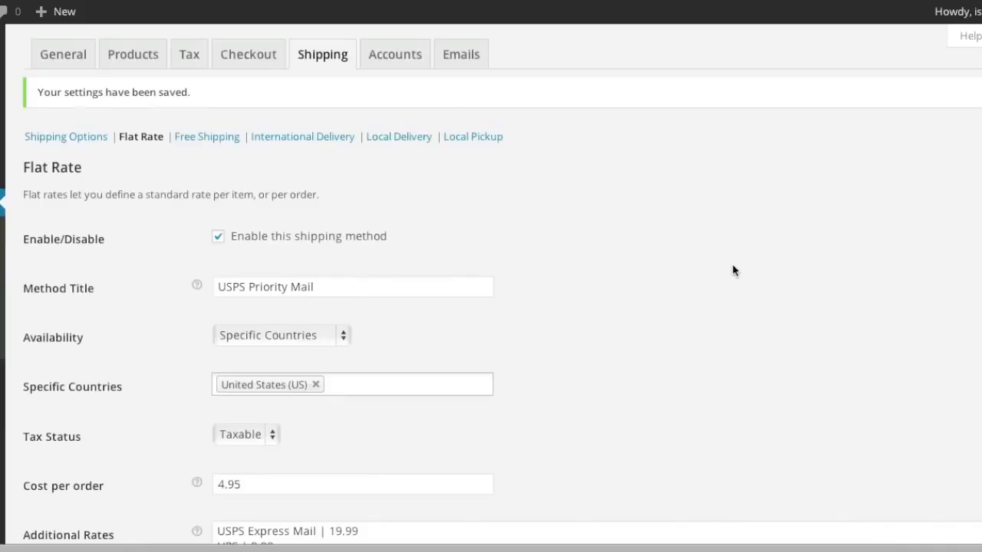
Step: Enable International Delivery for all countries except Canada
click(494, 162)
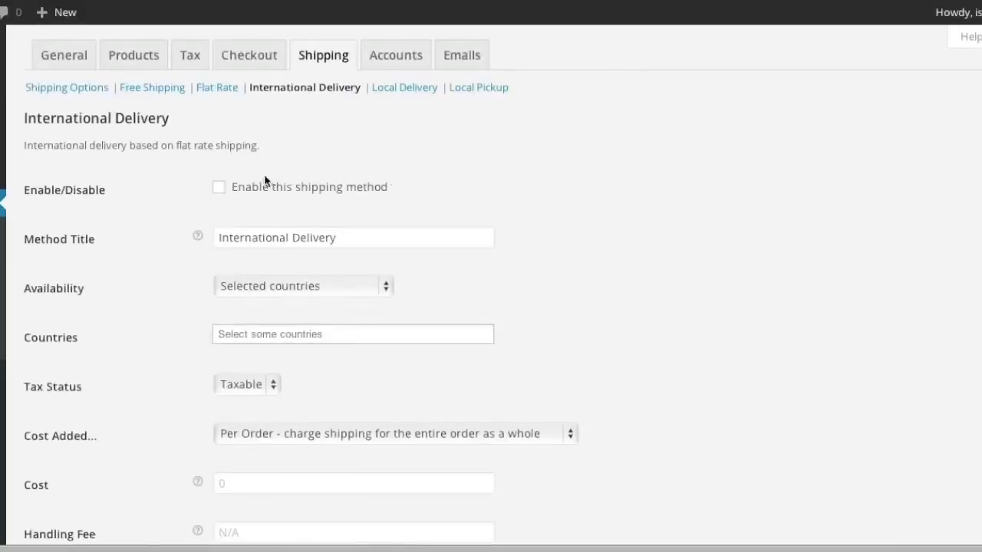
click(219, 187)
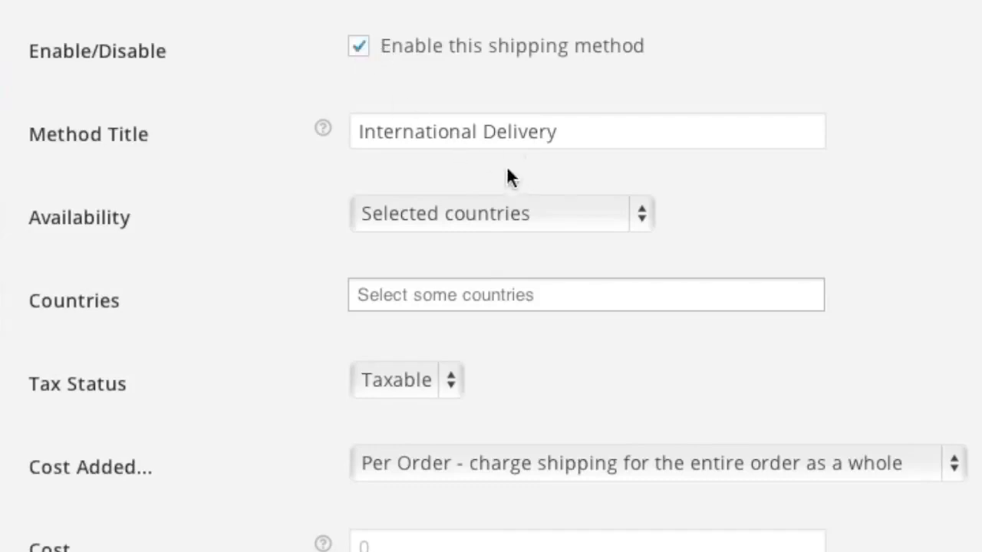
click(484, 216)
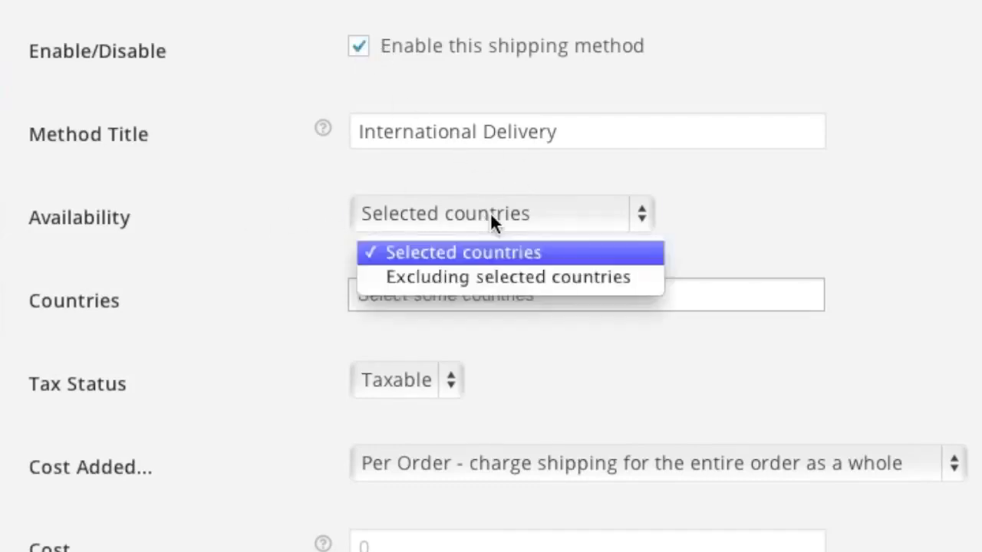
click(255, 217)
click(405, 293)
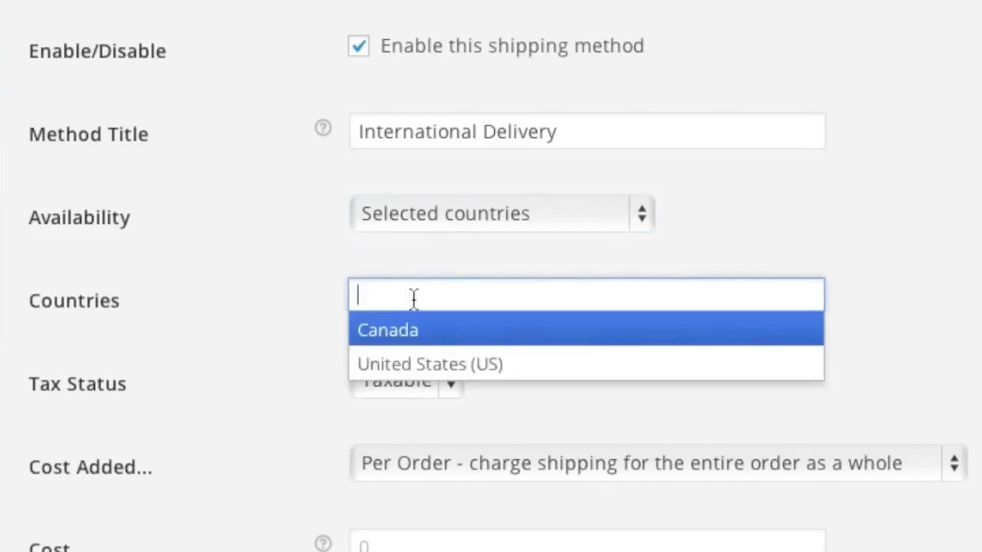
click(415, 335)
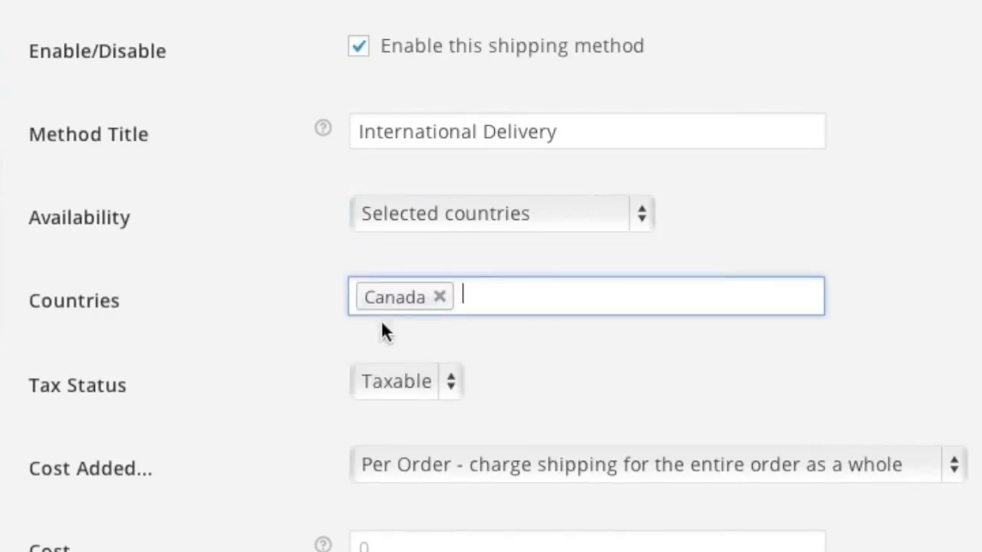
Step: Set the International Delivery cost to 9.99 per order and save it
scroll(286, 298, down, 2)
click(392, 395)
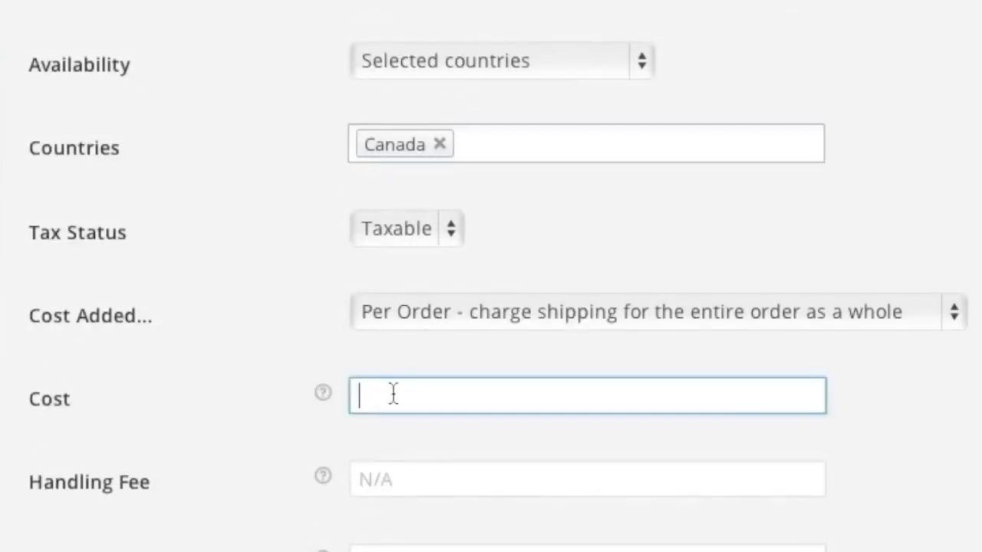
text(9.99)
scroll(400, 394, down, 2)
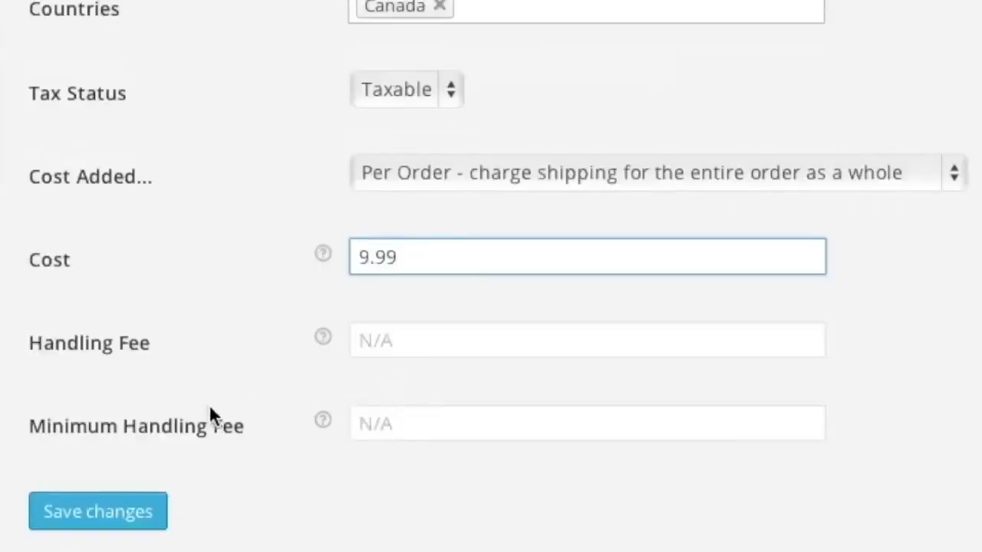
click(94, 510)
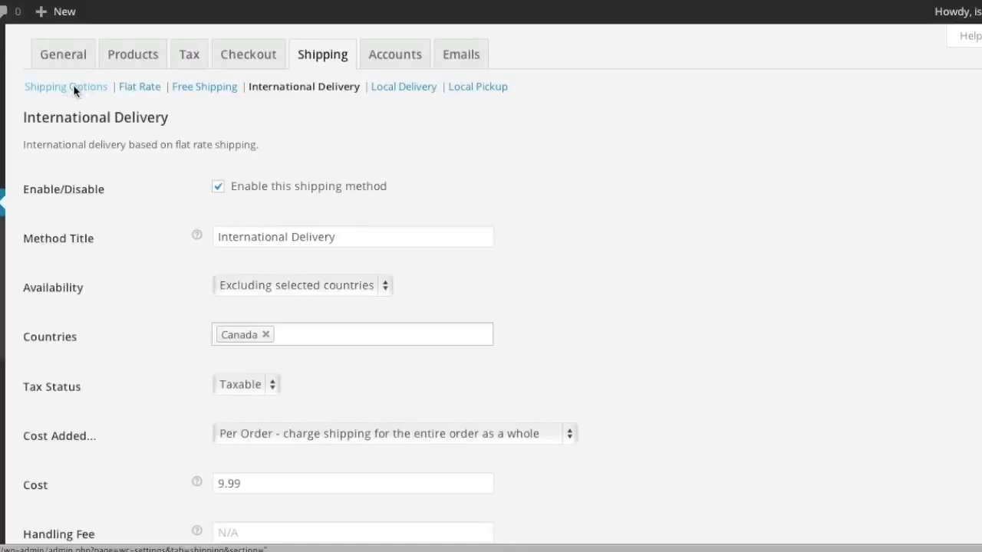
click(73, 87)
Step: Drag Free Shipping above USPS Priority Mail in the shipping methods list and save
scroll(206, 258, down, 5)
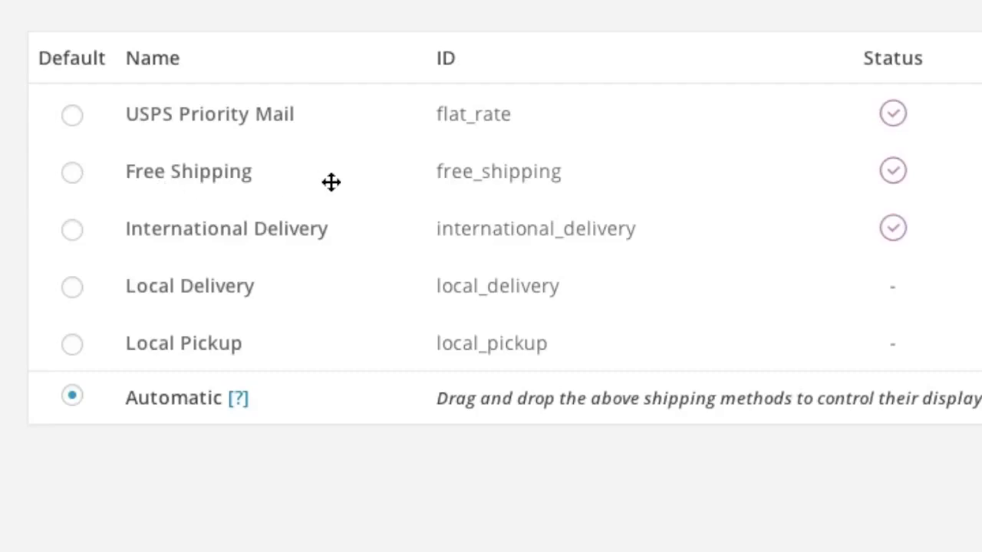
mouse_move(330, 181)
mouse_down()
mouse_move(330, 143)
mouse_move(330, 171)
mouse_up()
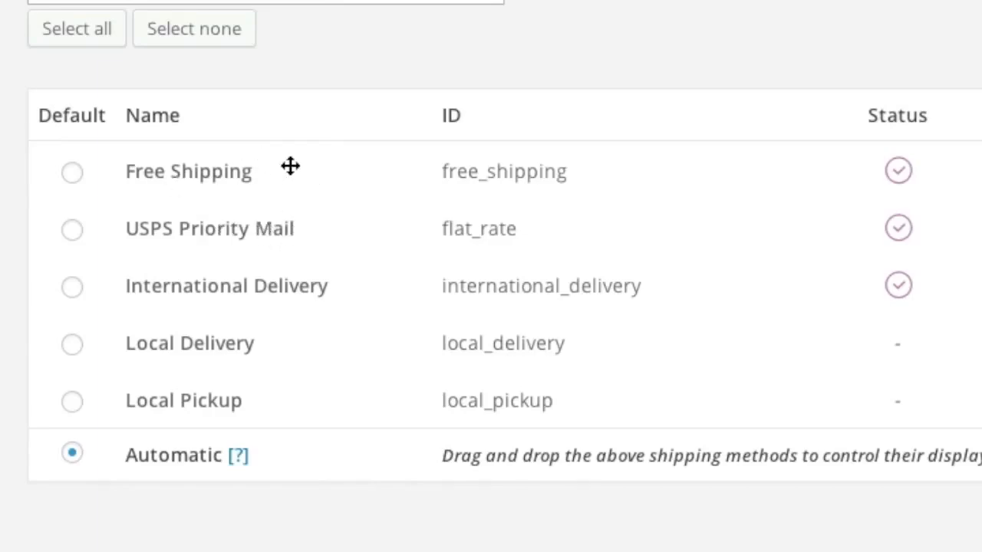
scroll(357, 146, up, 5)
scroll(365, 142, down, 5)
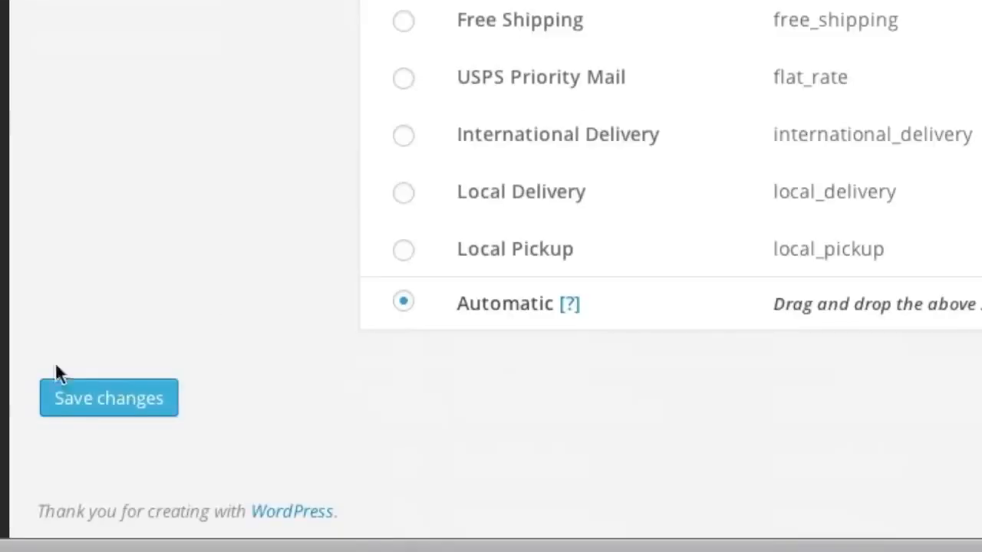
click(122, 415)
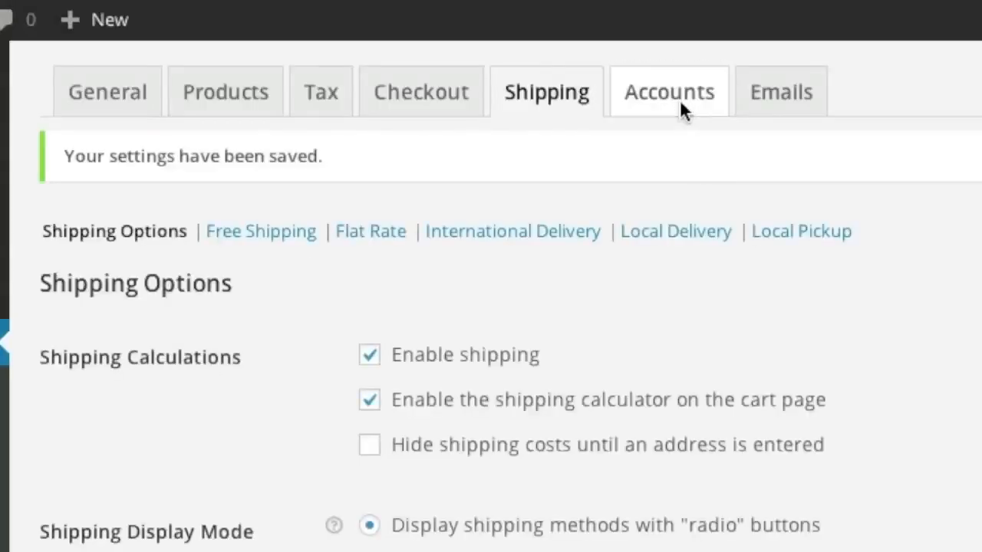
Step: Review the store's Accounts settings
click(681, 102)
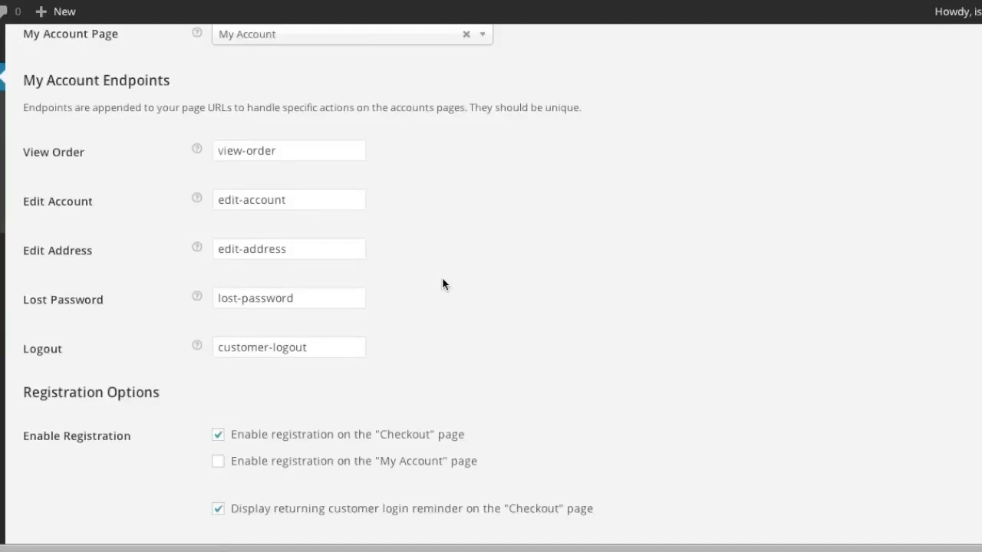
scroll(443, 284, down, 5)
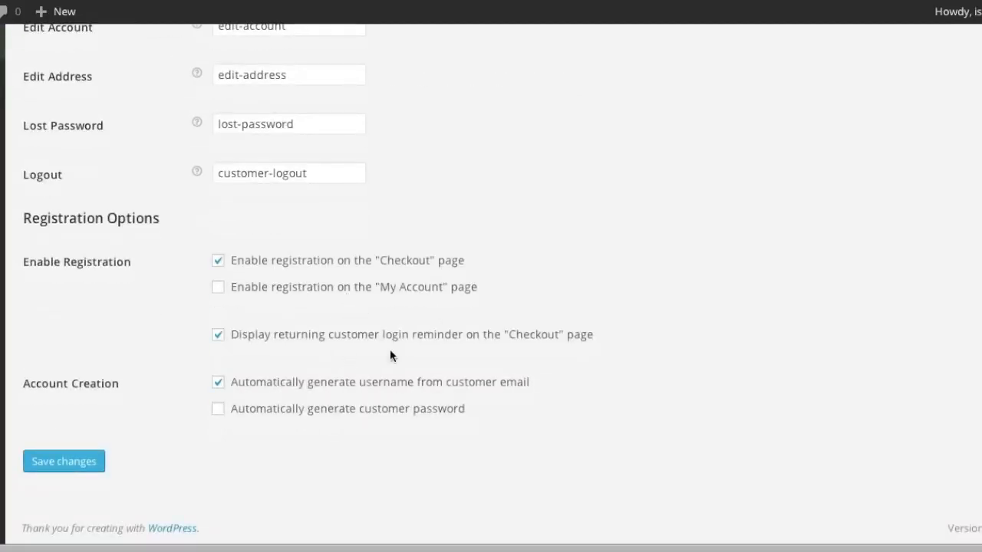
scroll(389, 356, up, 5)
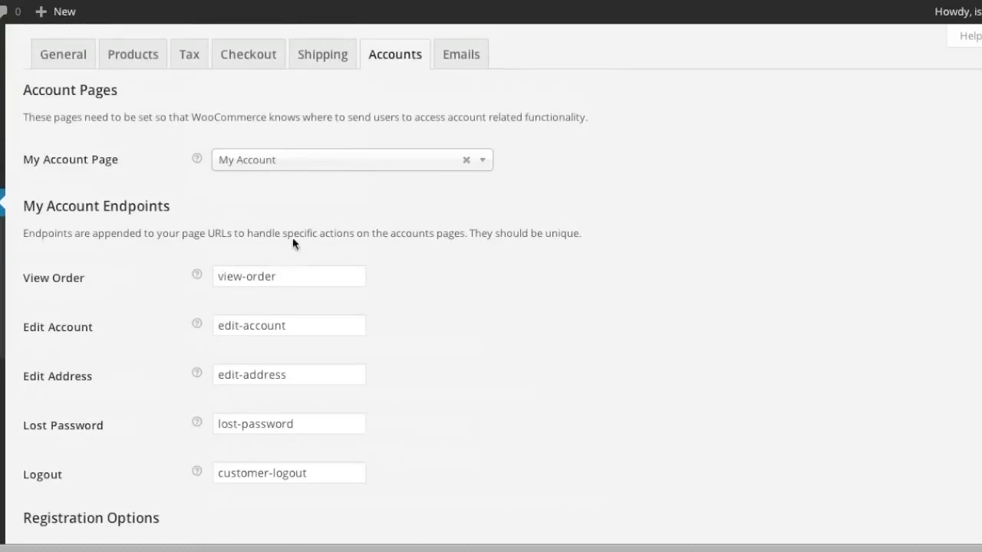
Step: Review the Emails settings with sender name, sender address and footer text
click(454, 63)
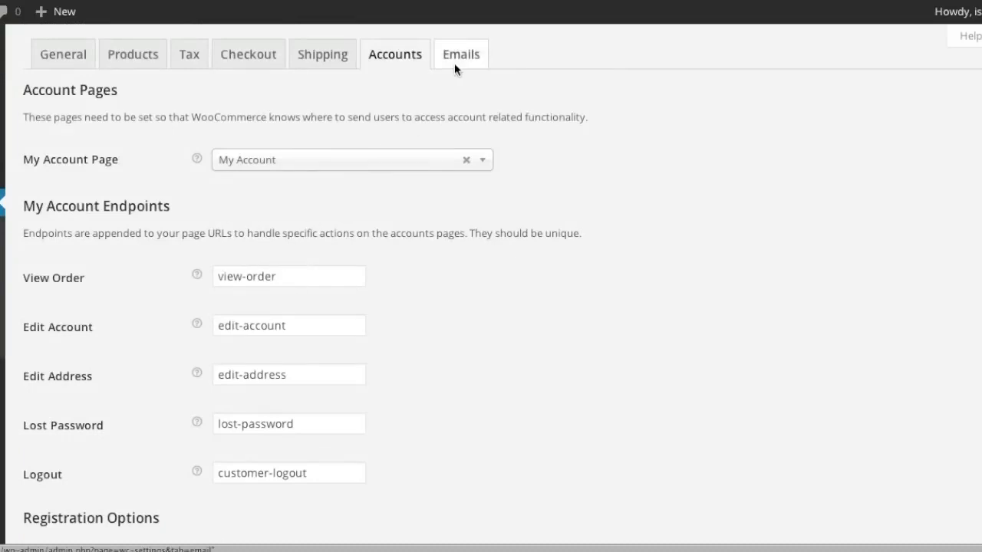
scroll(416, 259, down, 2)
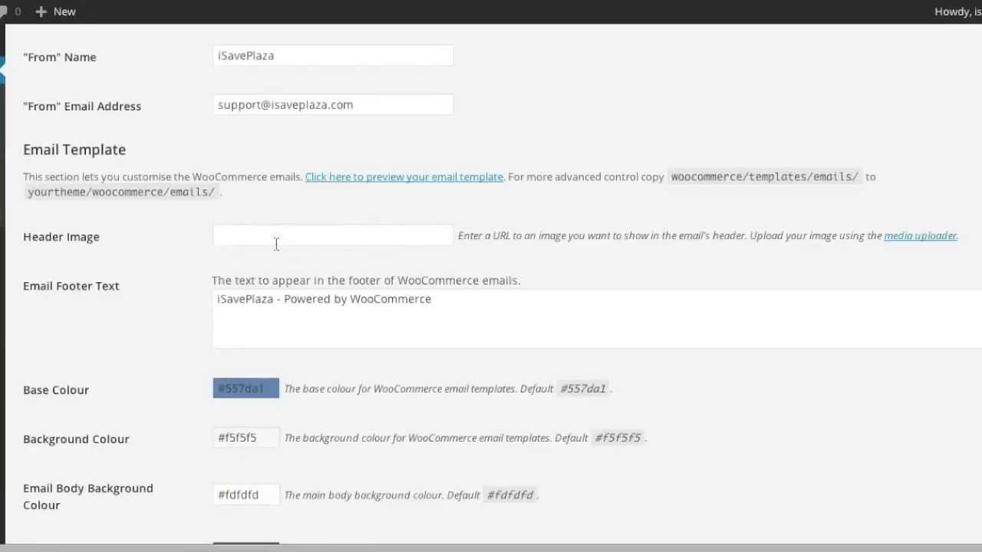
scroll(320, 242, down, 2)
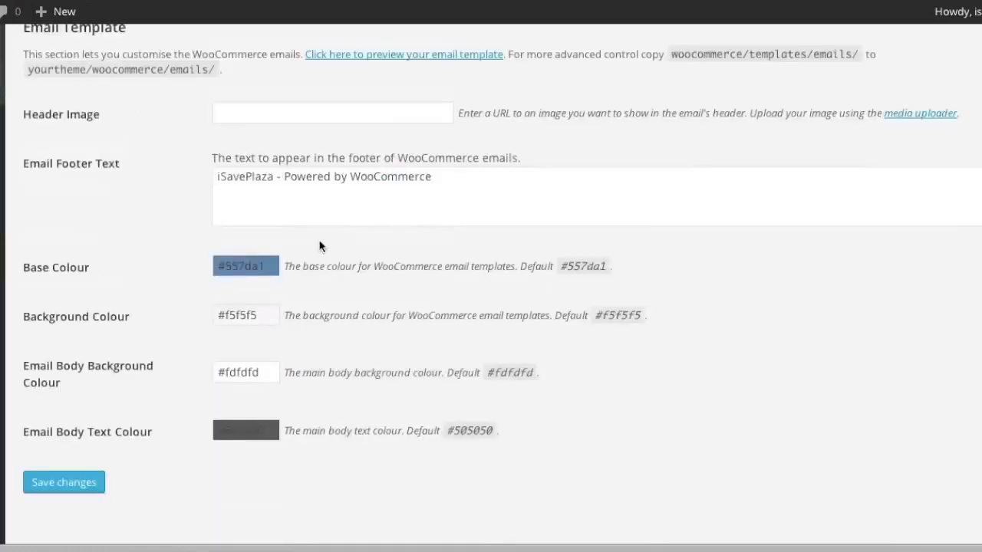
scroll(322, 244, up, 4)
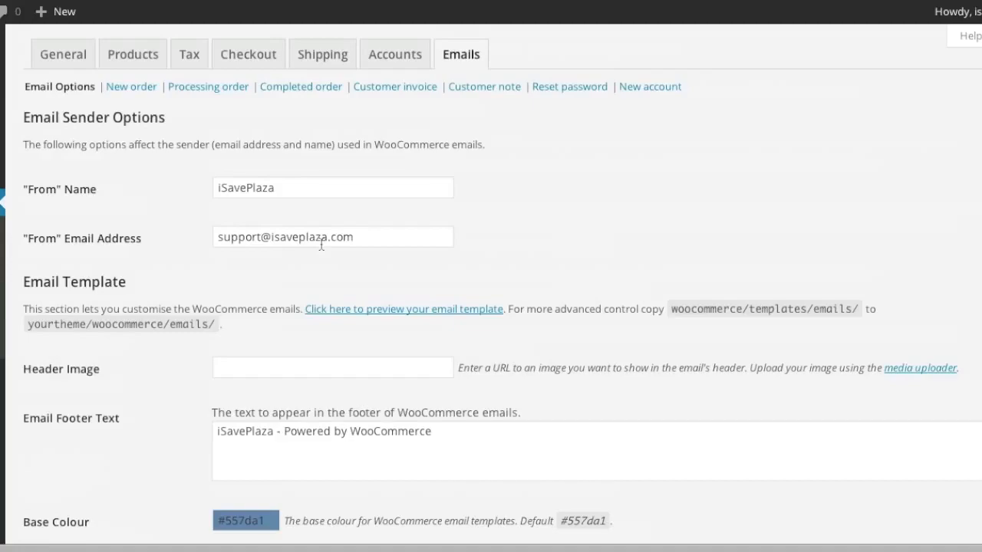
mouse_move(103, 371)
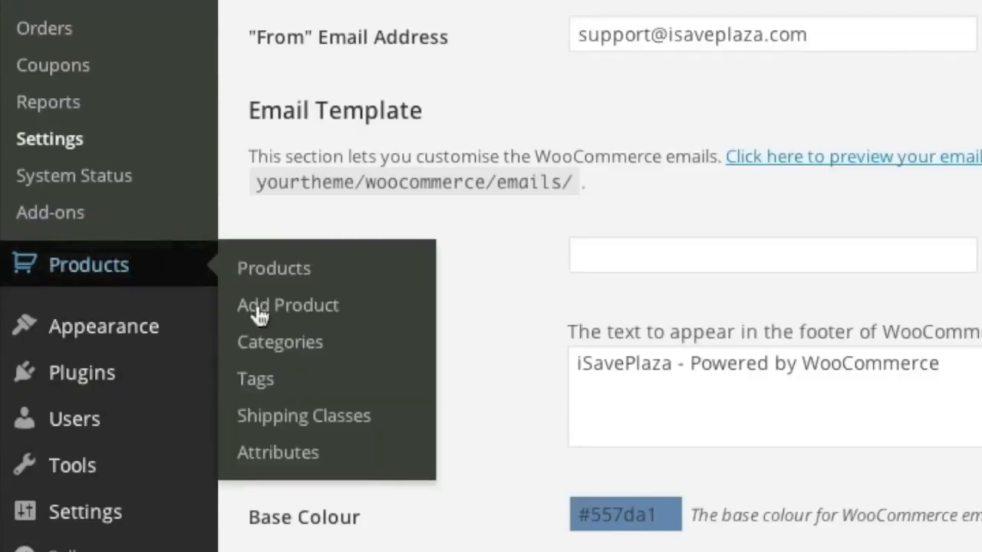
Step: Enter the Clothing category on the Product Categories page
click(294, 342)
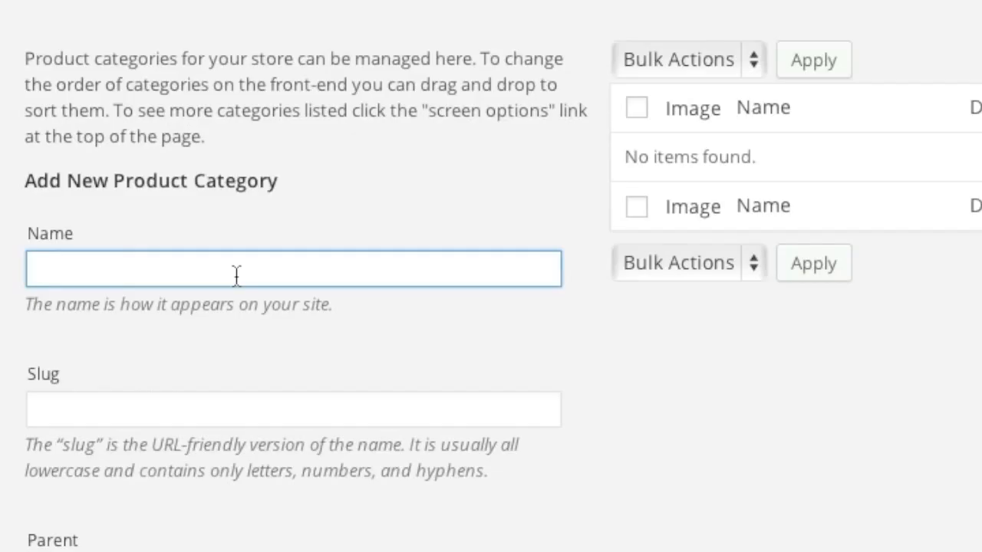
text(Clothing)
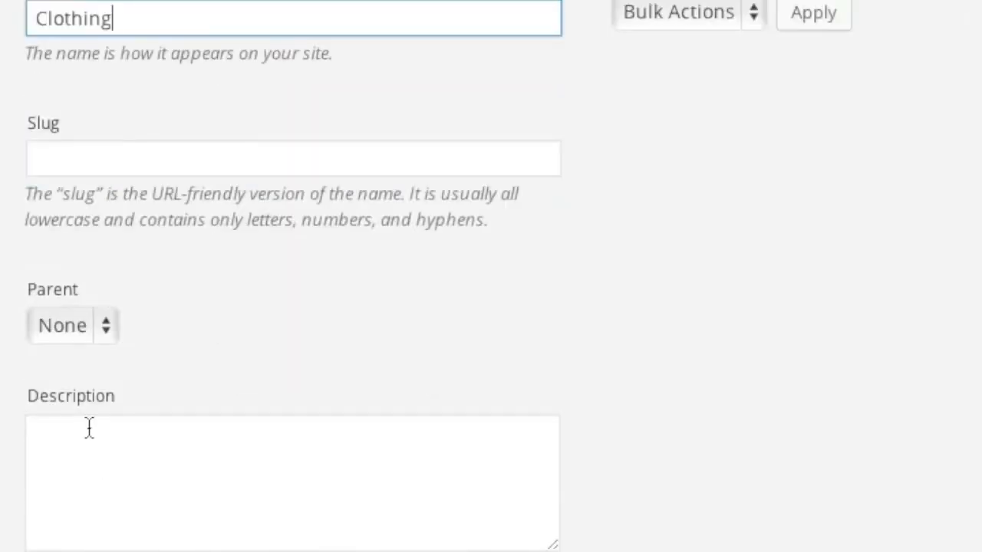
scroll(192, 445, down, 2)
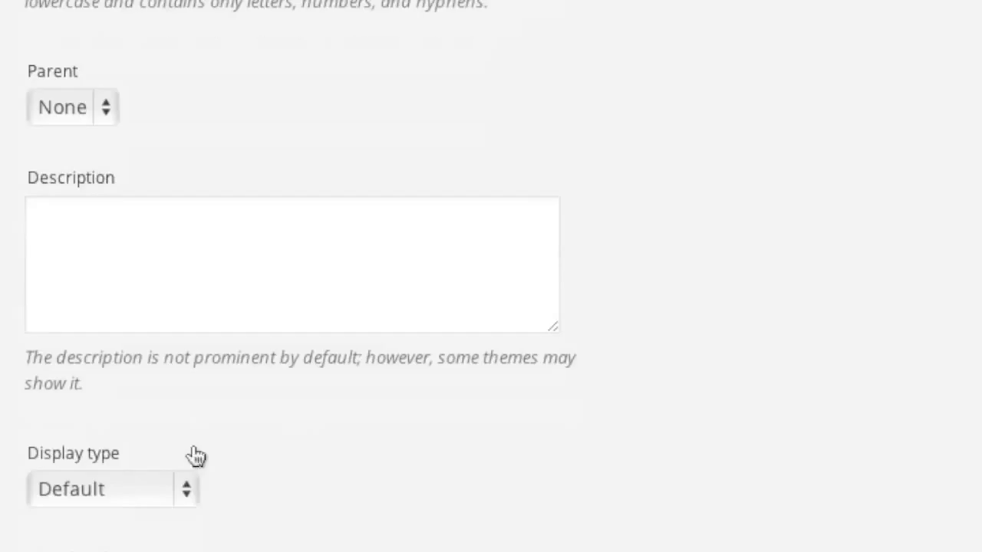
scroll(252, 482, up, 6)
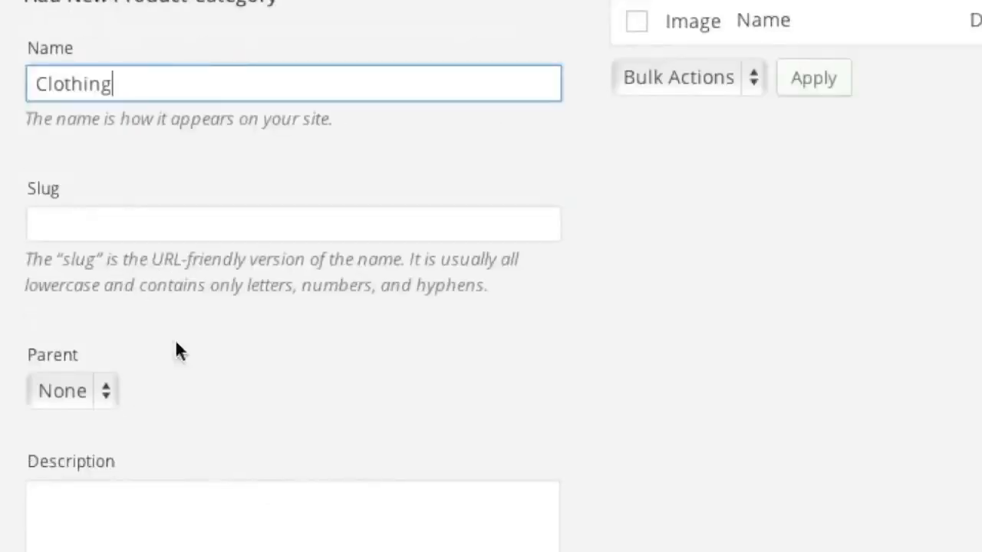
scroll(227, 519, down, 5)
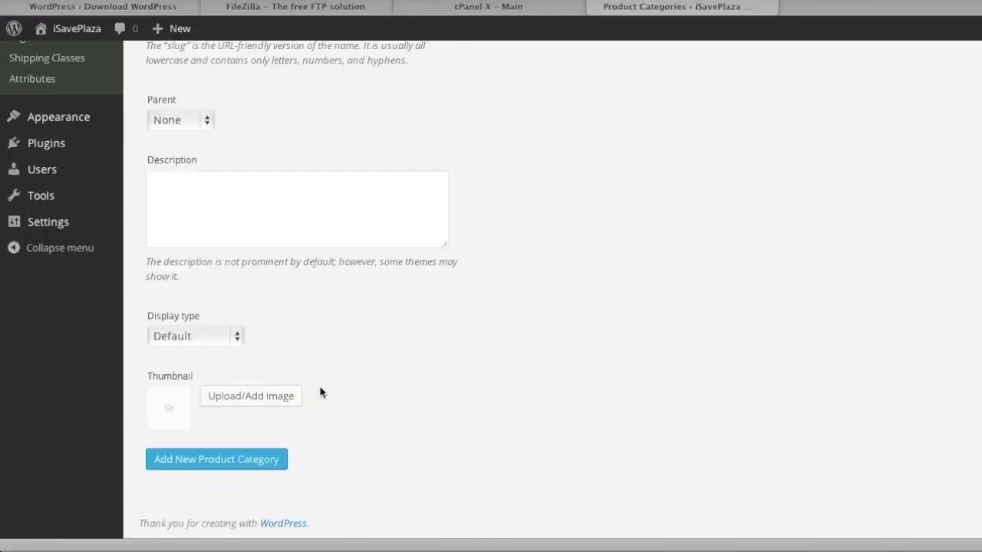
scroll(318, 391, up, 5)
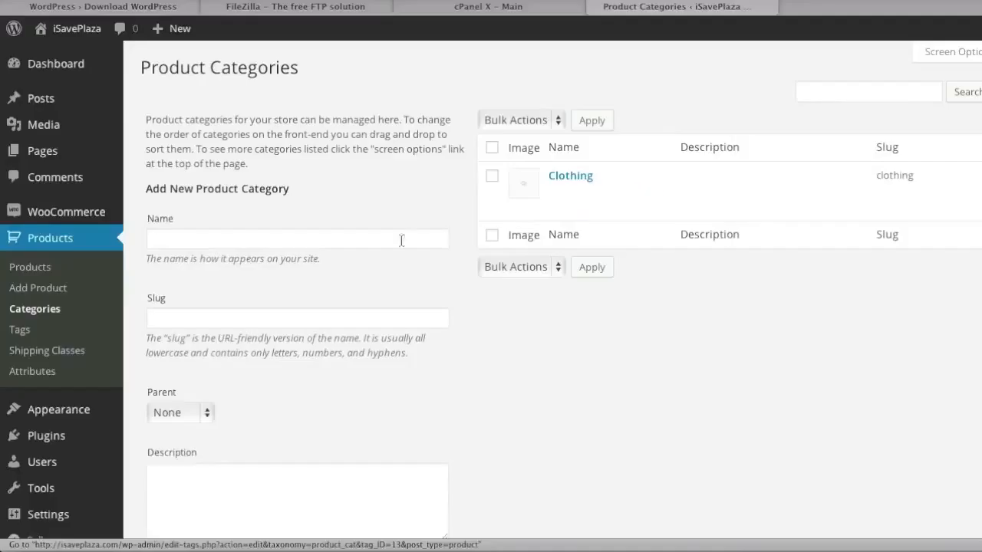
Step: Add Shirts as a product category with Clothing as its parent
click(190, 244)
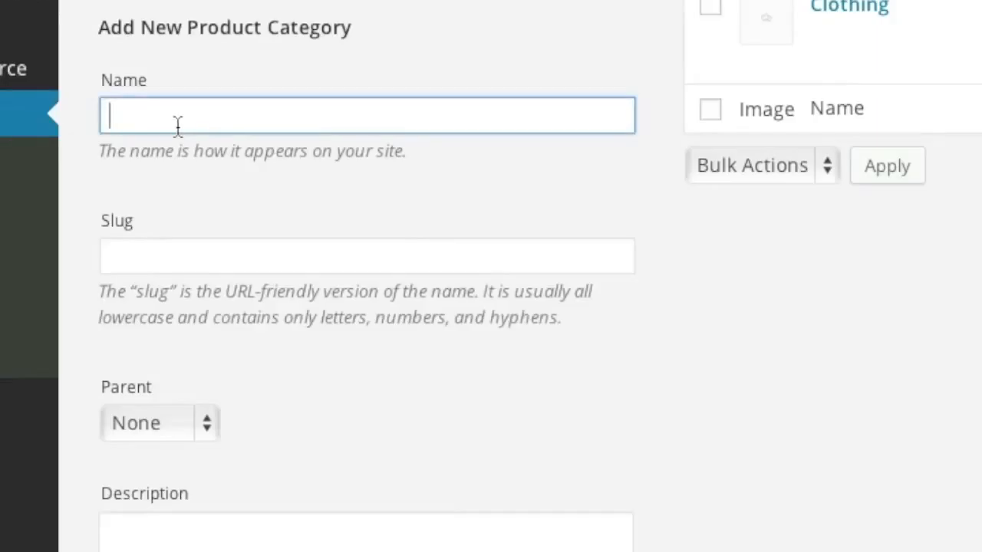
text(Shirts)
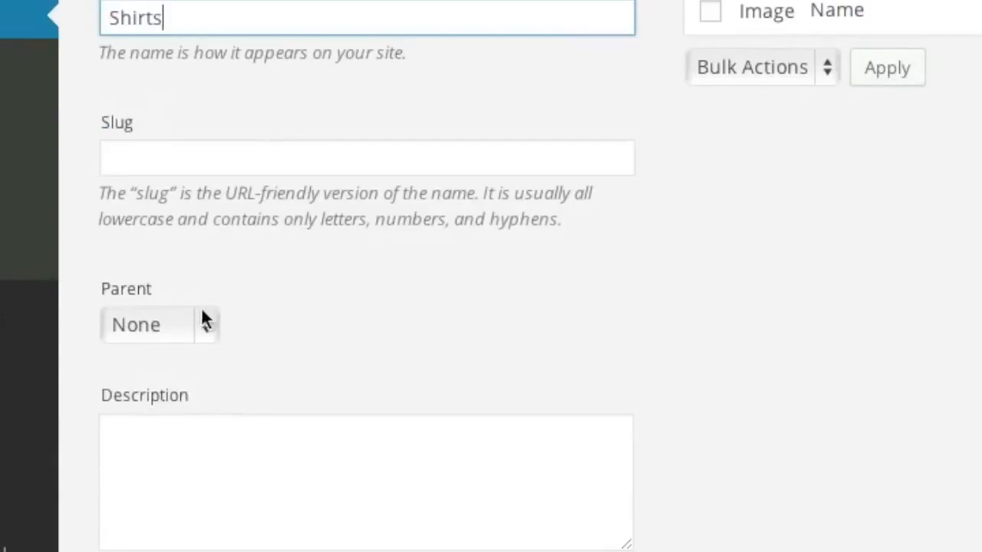
click(201, 421)
click(175, 485)
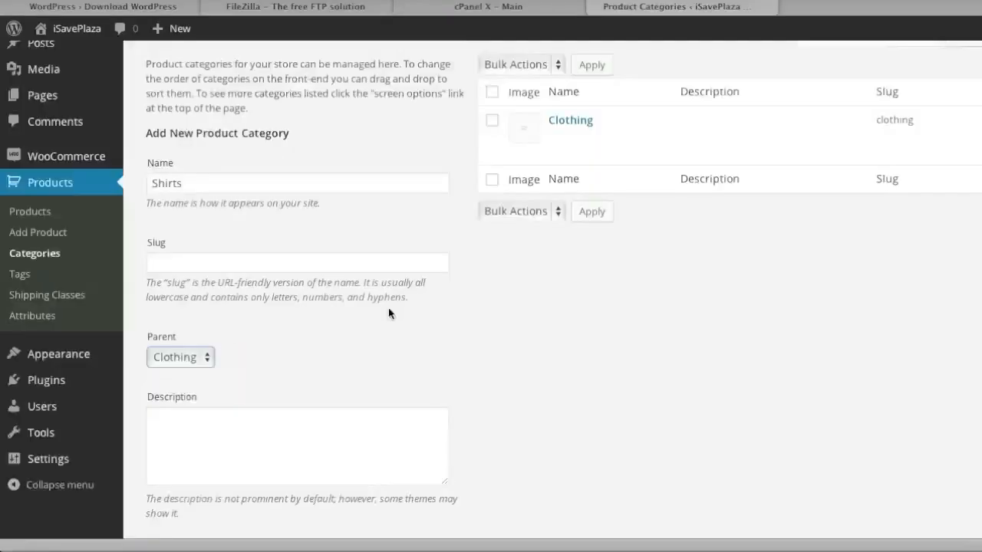
scroll(388, 311, up, 3)
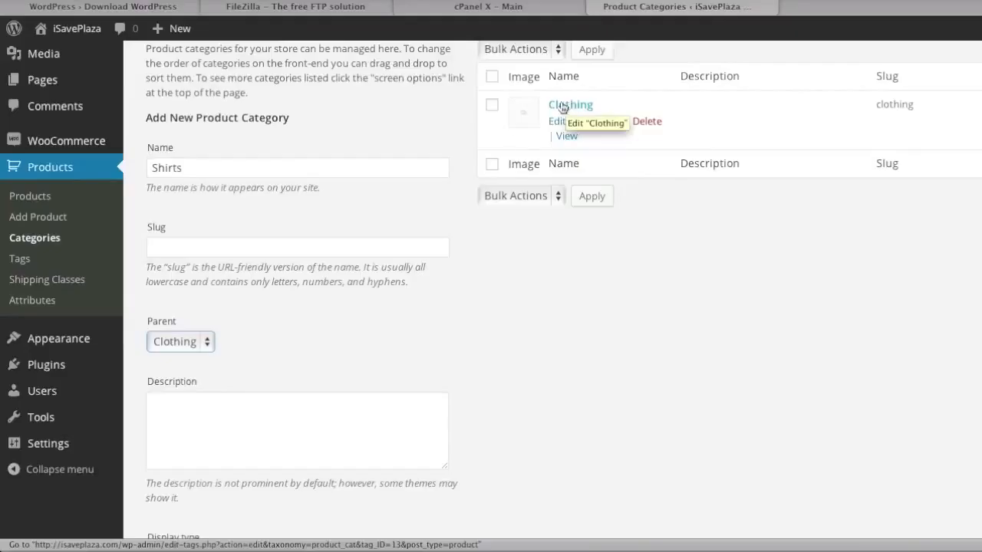
scroll(46, 306, down, 3)
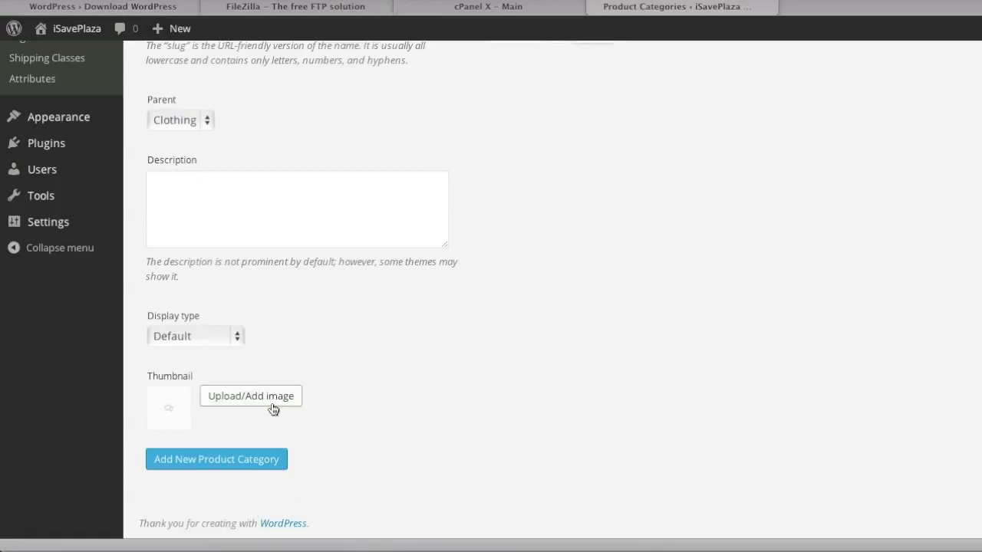
scroll(275, 409, up, 5)
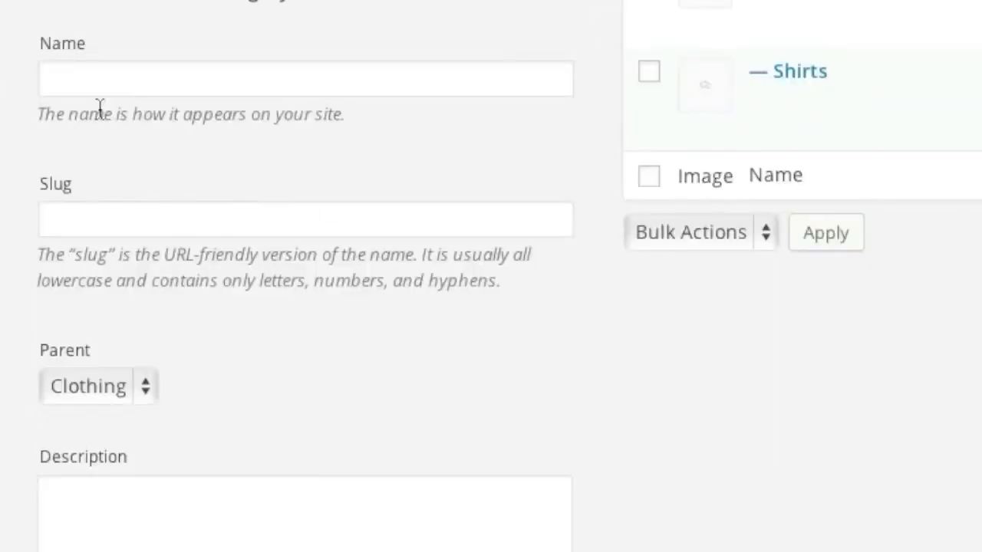
Step: Add Shoes as a product category under Clothing
click(103, 87)
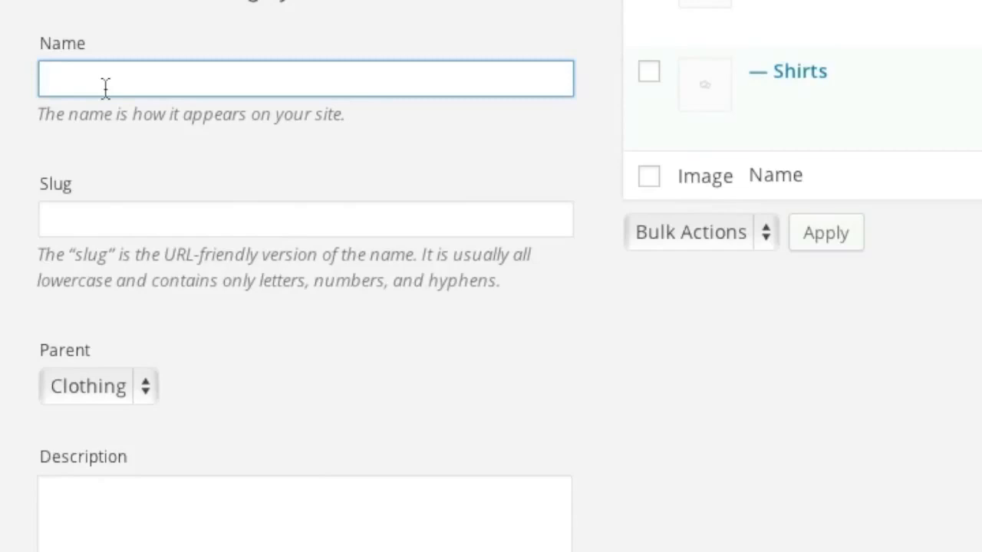
text(Shoes)
scroll(121, 90, down, 2)
scroll(191, 129, down, 4)
click(128, 471)
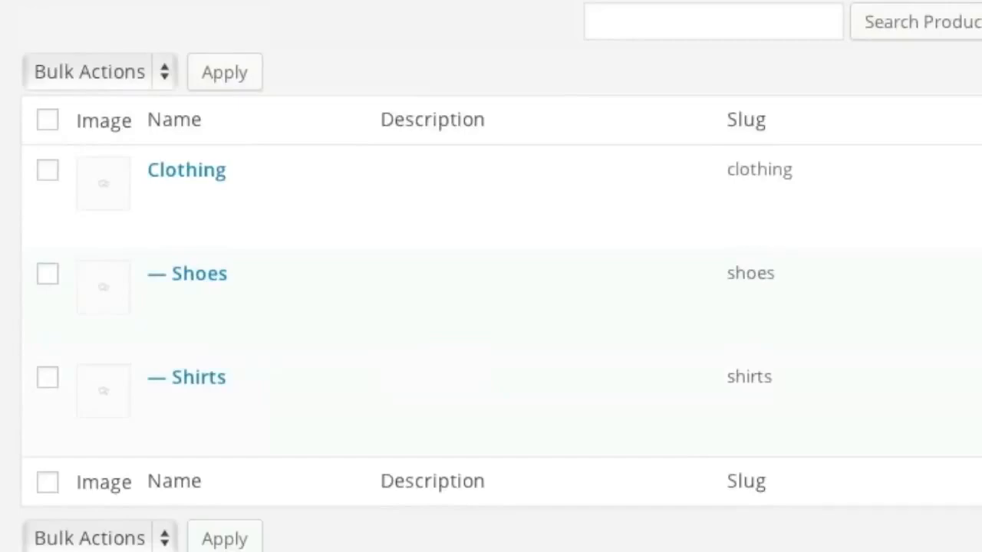
Step: Add Electronics as a top-level product category with parent None
click(146, 327)
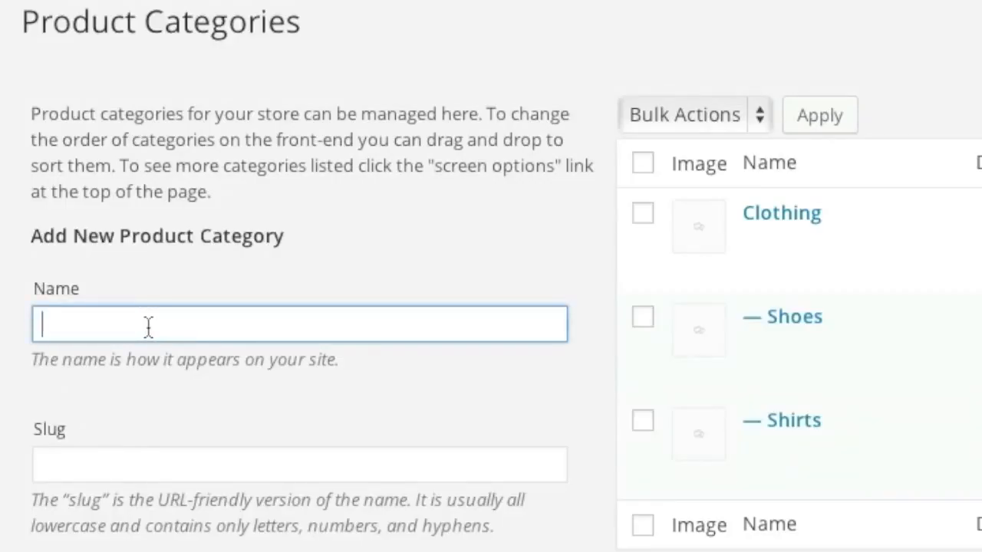
text(Electro)
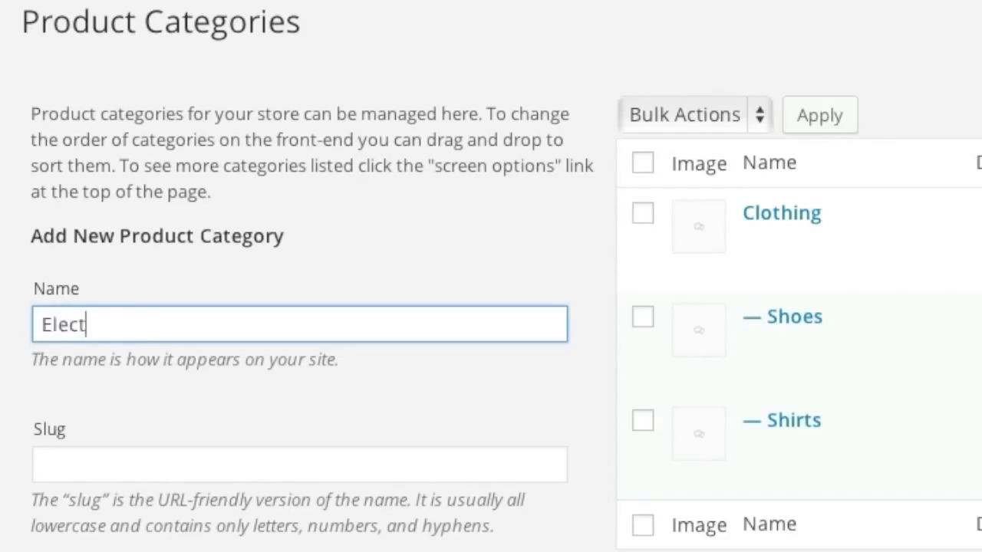
text(in)
key(BackSpace)
key(BackSpace)
text(nics)
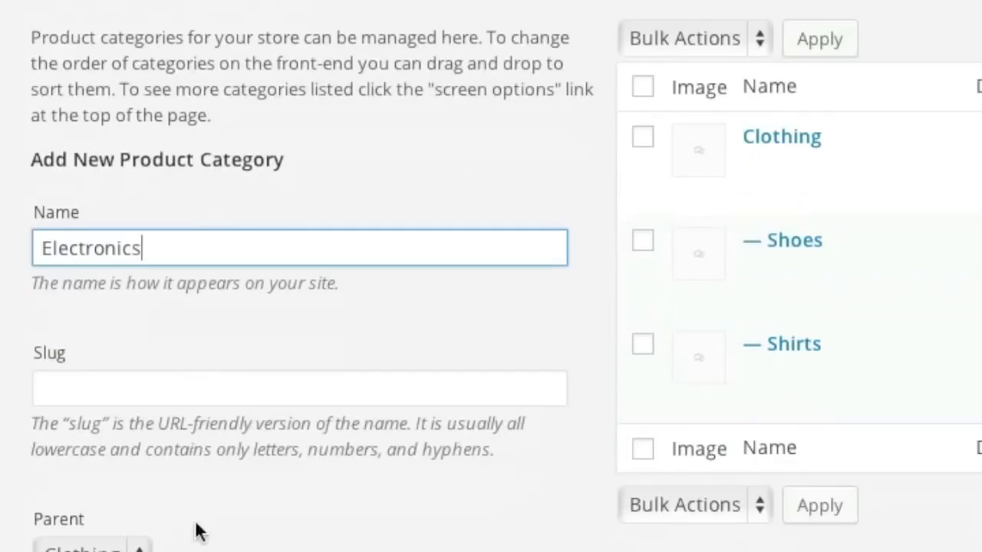
click(88, 264)
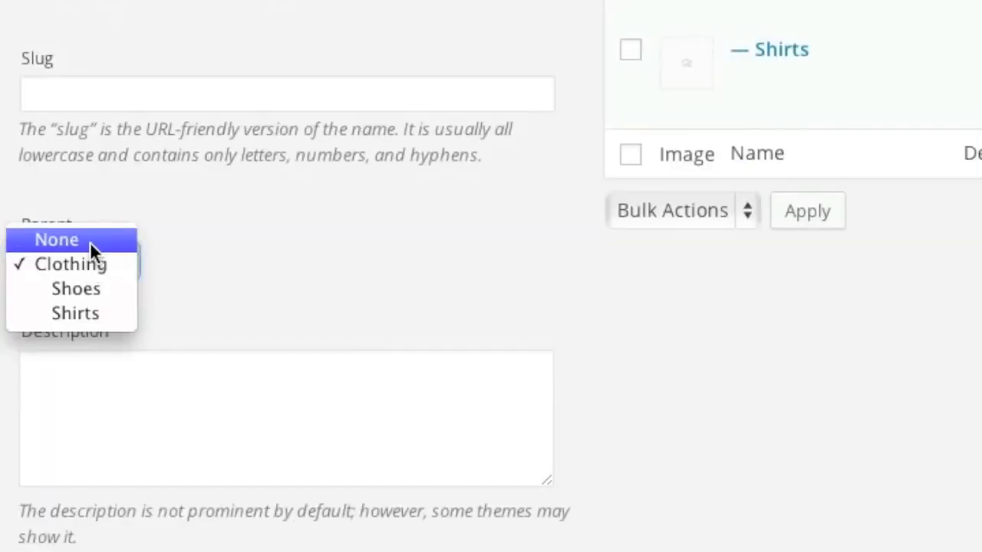
click(124, 234)
scroll(204, 246, down, 5)
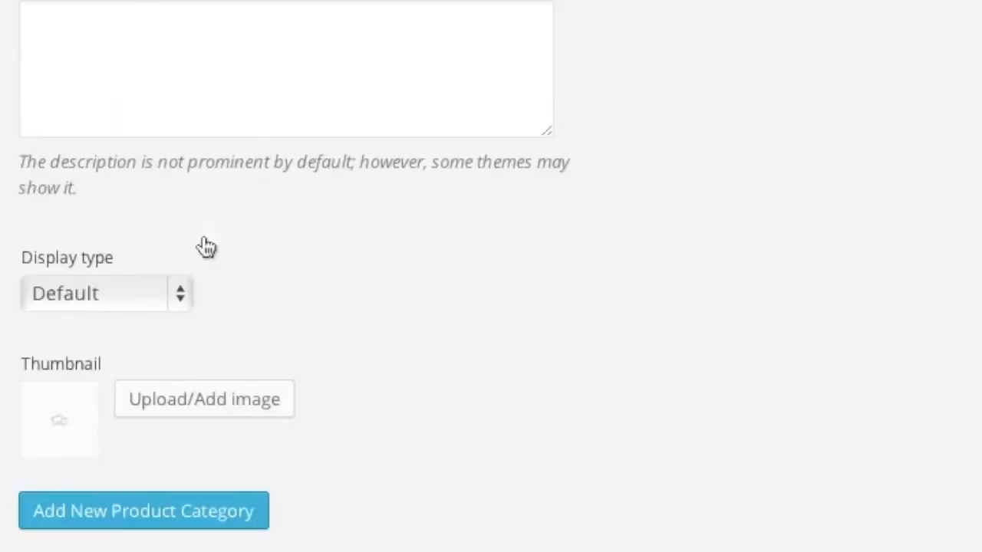
scroll(205, 248, down, 2)
click(138, 417)
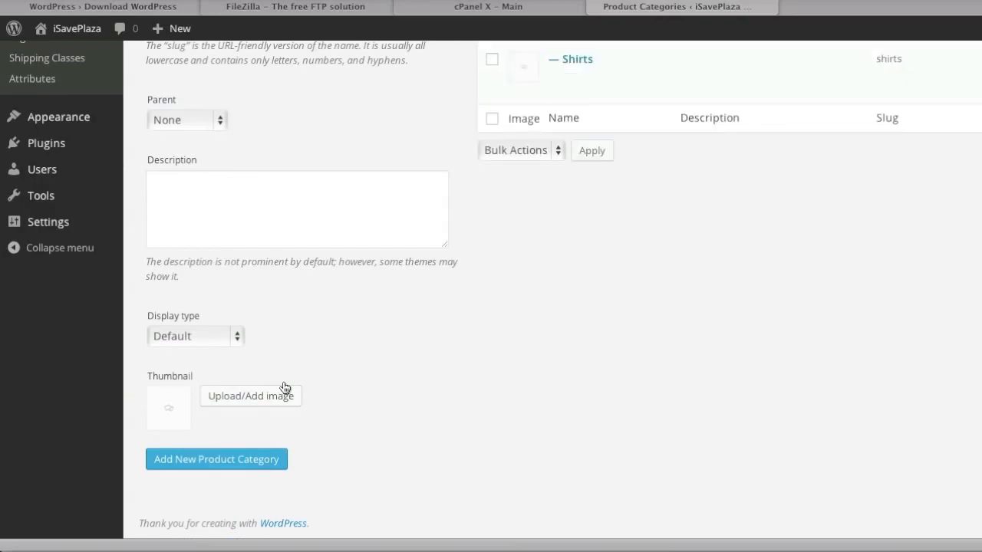
Step: Drag Clothing to the top of the category list, above Electronics
scroll(284, 387, up, 5)
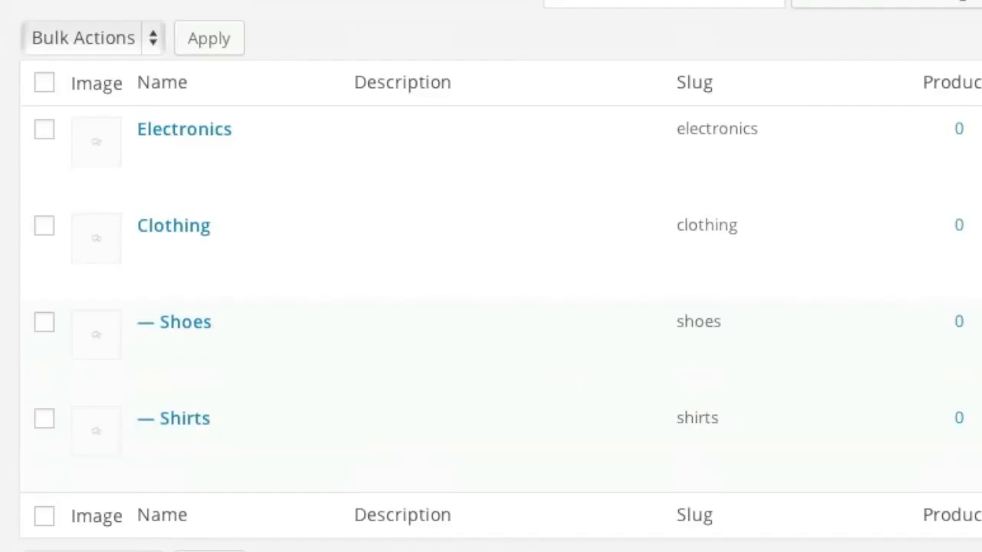
mouse_move(568, 196)
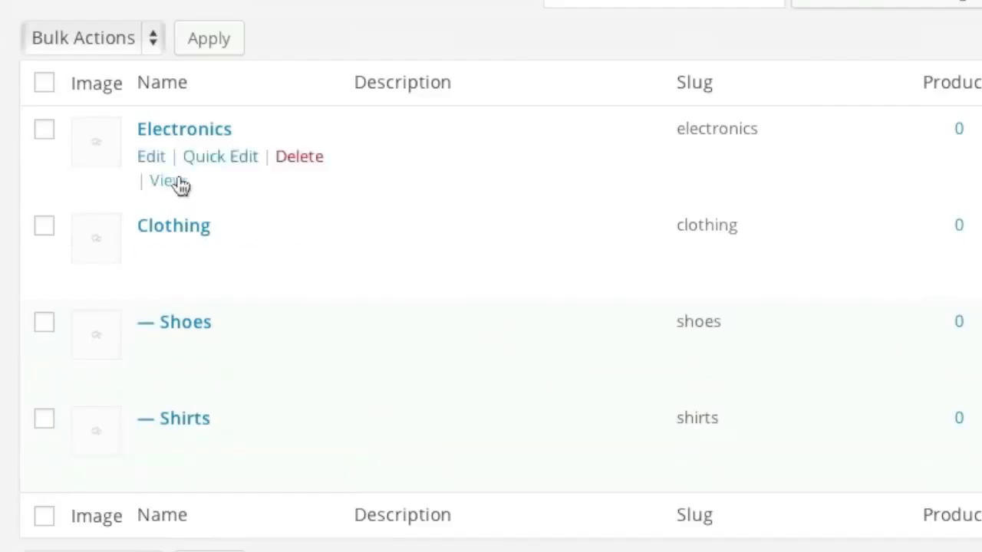
mouse_move(269, 263)
drag(411, 273, 399, 142)
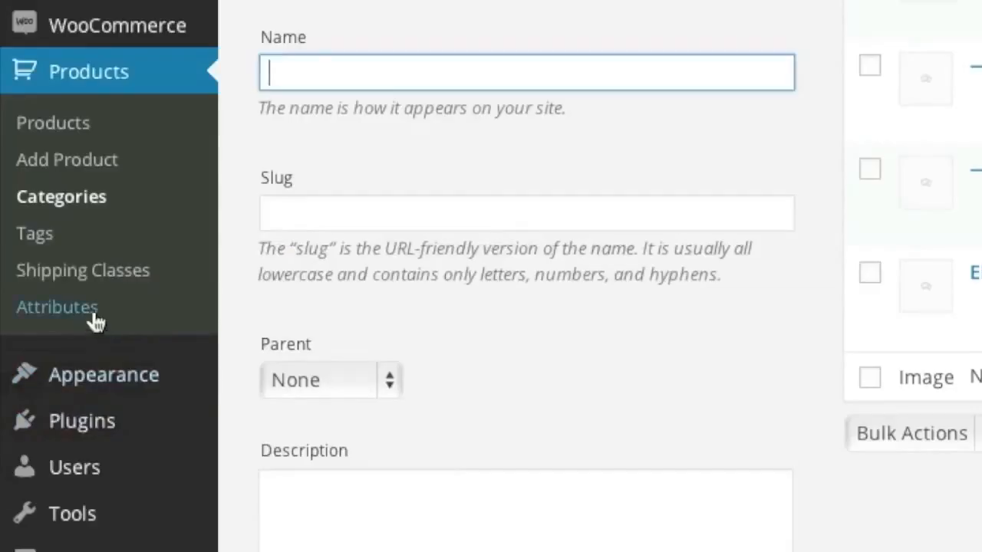
click(52, 370)
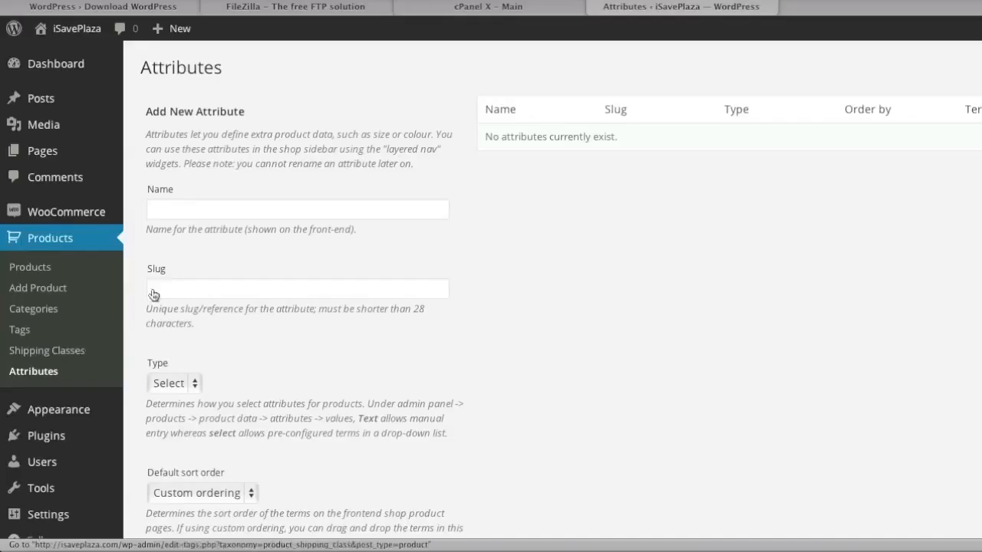
Step: Create the Size attribute with type Text
click(338, 24)
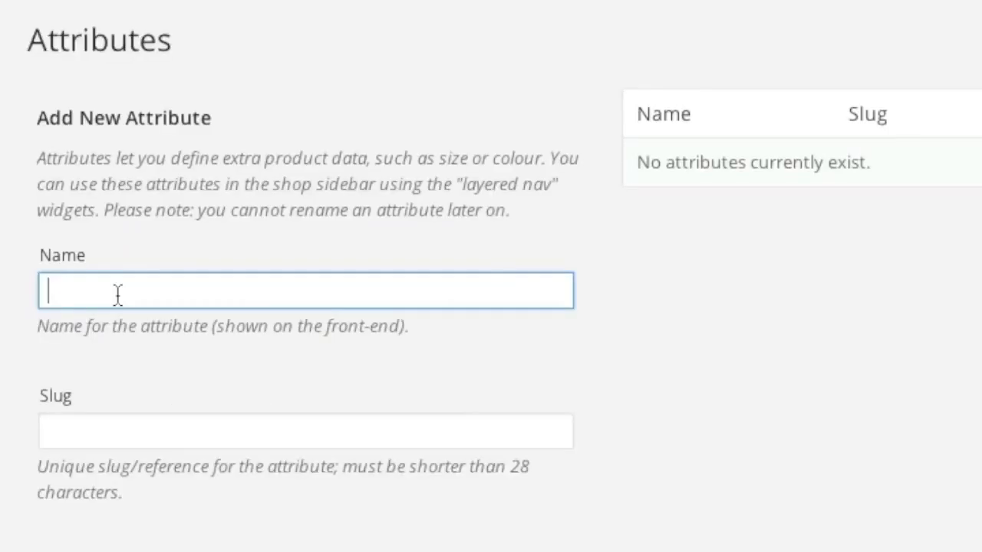
text(Size)
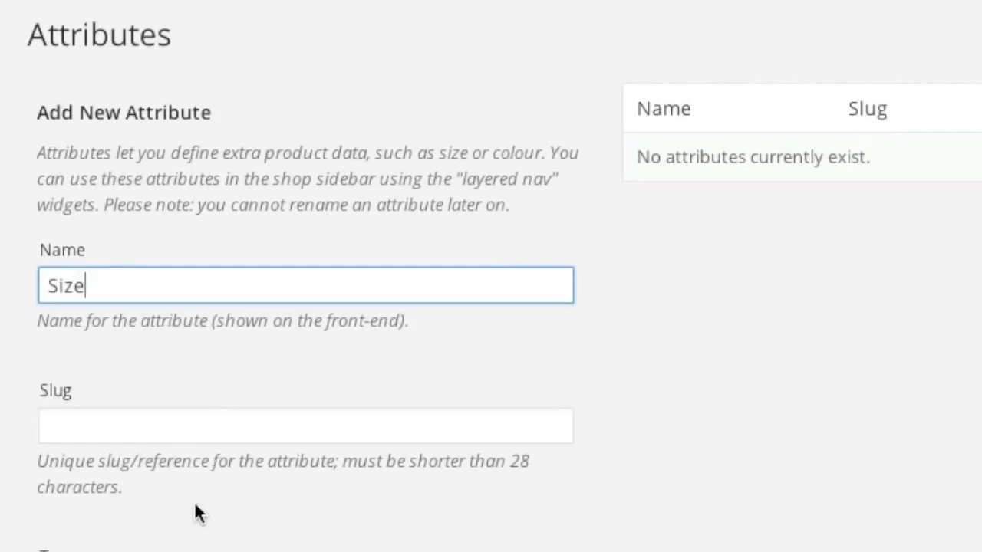
click(102, 449)
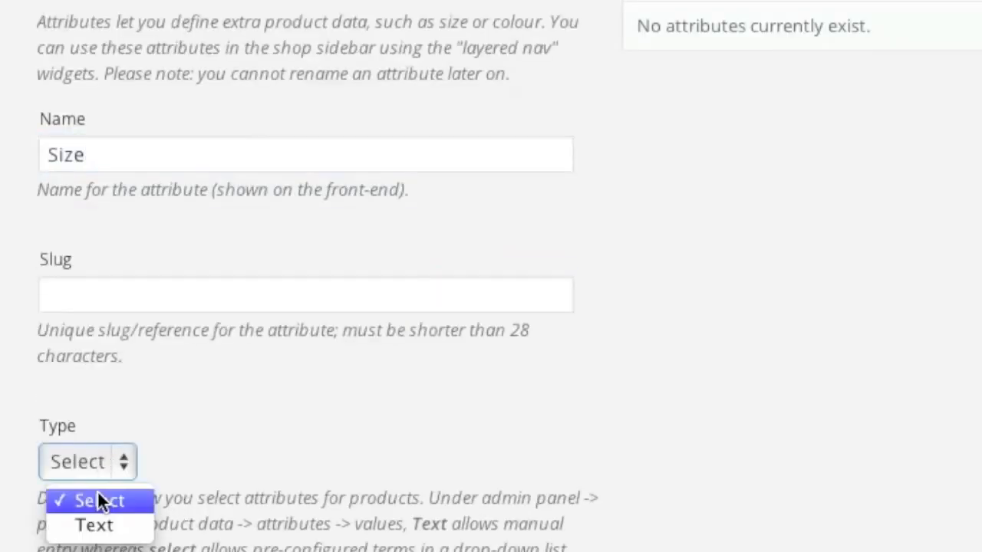
click(99, 525)
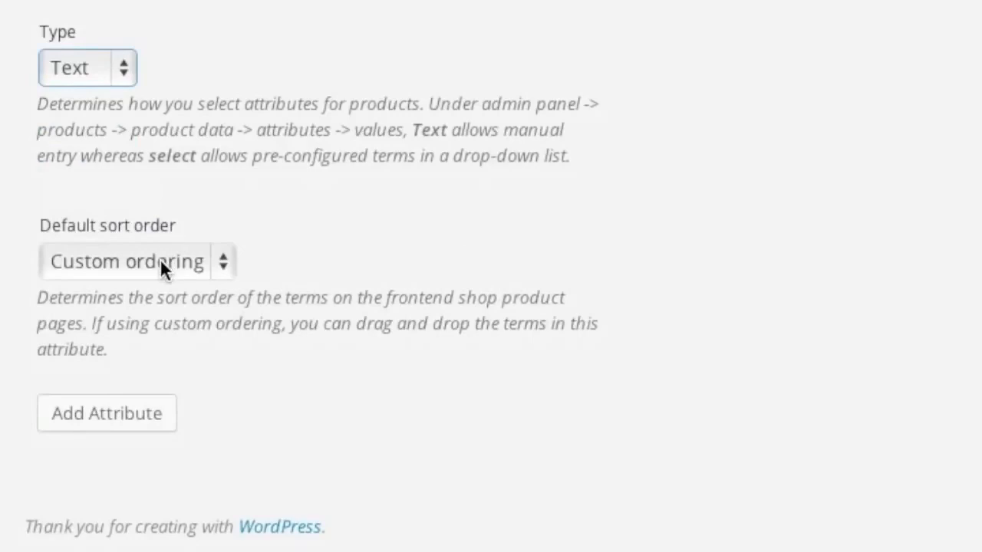
click(92, 418)
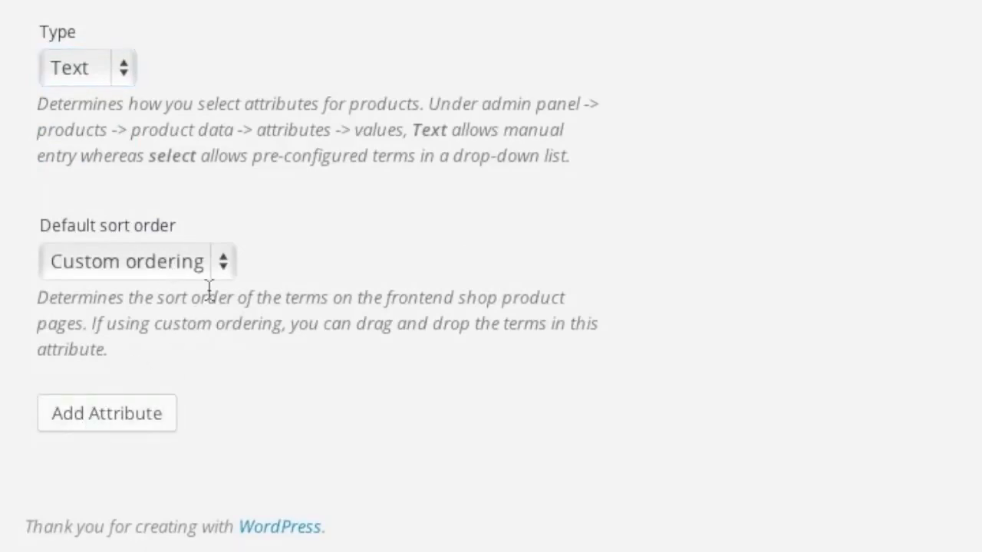
Step: Create the Color attribute with type Text
click(92, 244)
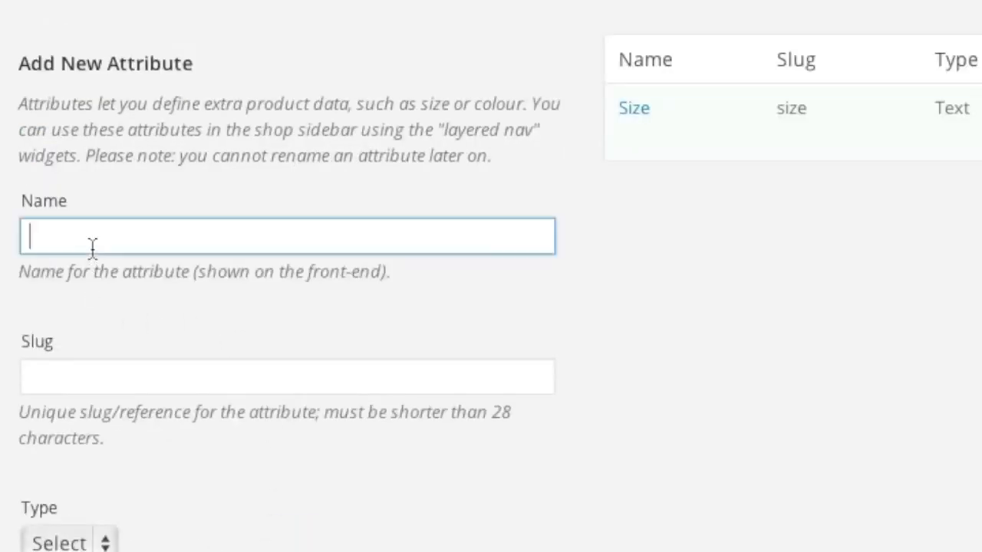
text(Color)
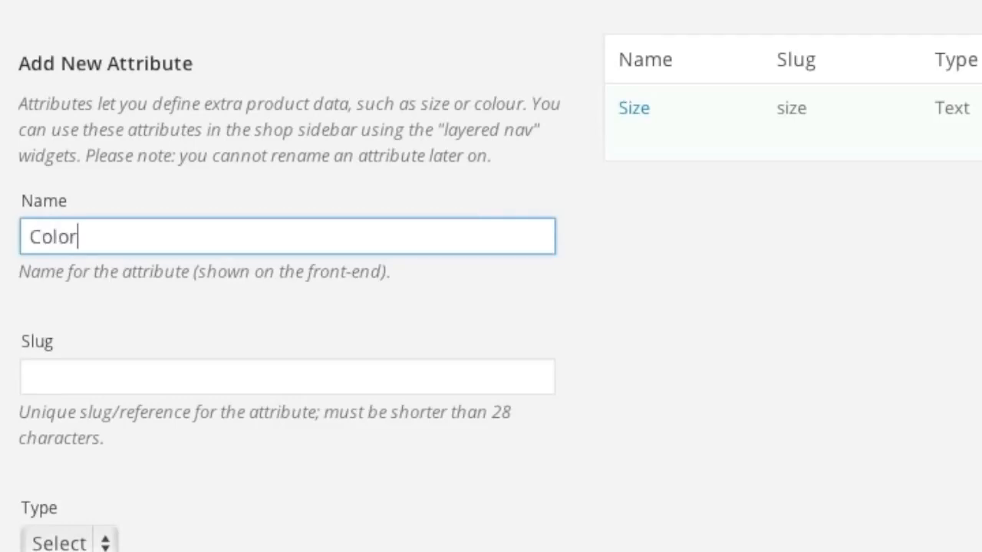
click(87, 547)
click(100, 416)
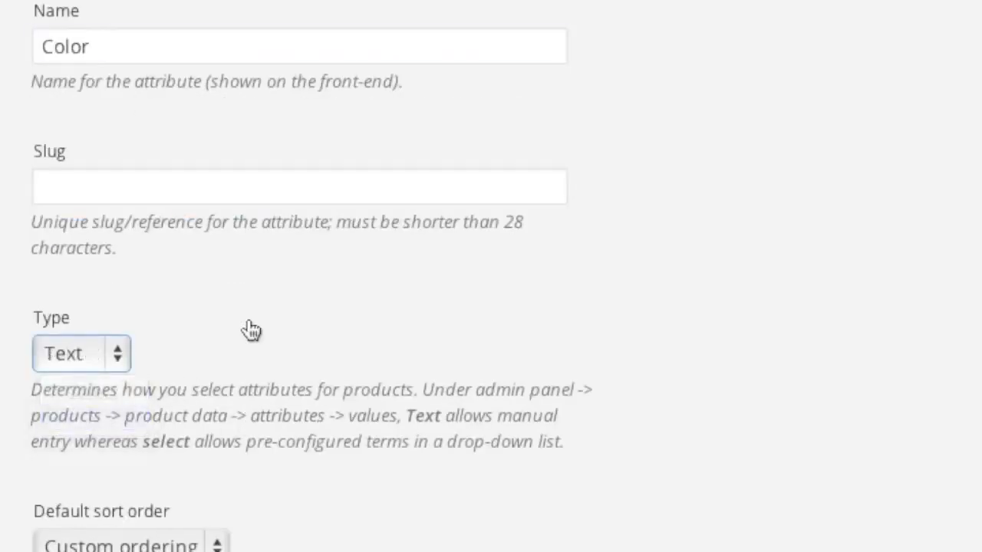
scroll(248, 329, down, 3)
click(114, 486)
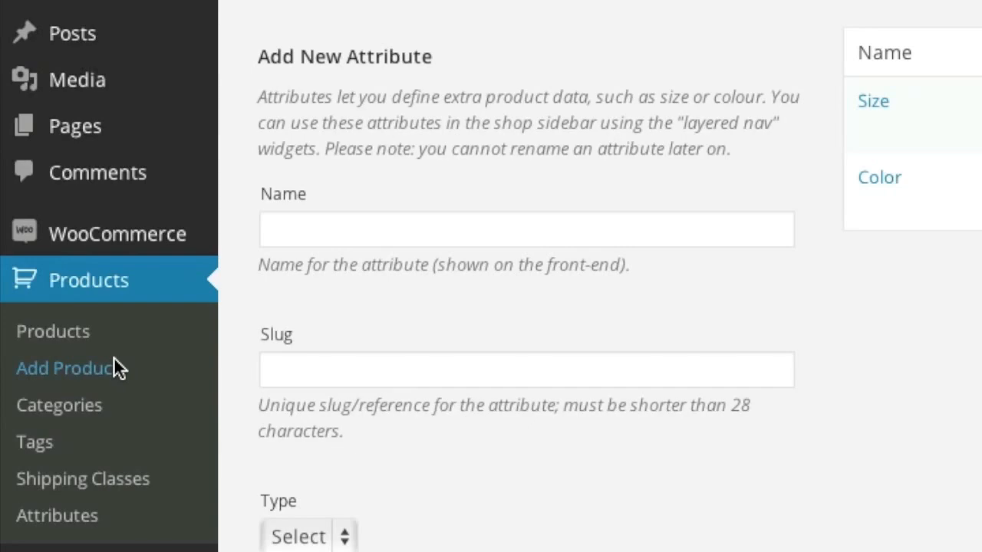
Step: Start a new product named 'Nokia 2610 Phone', pasting the title from the notes
click(113, 357)
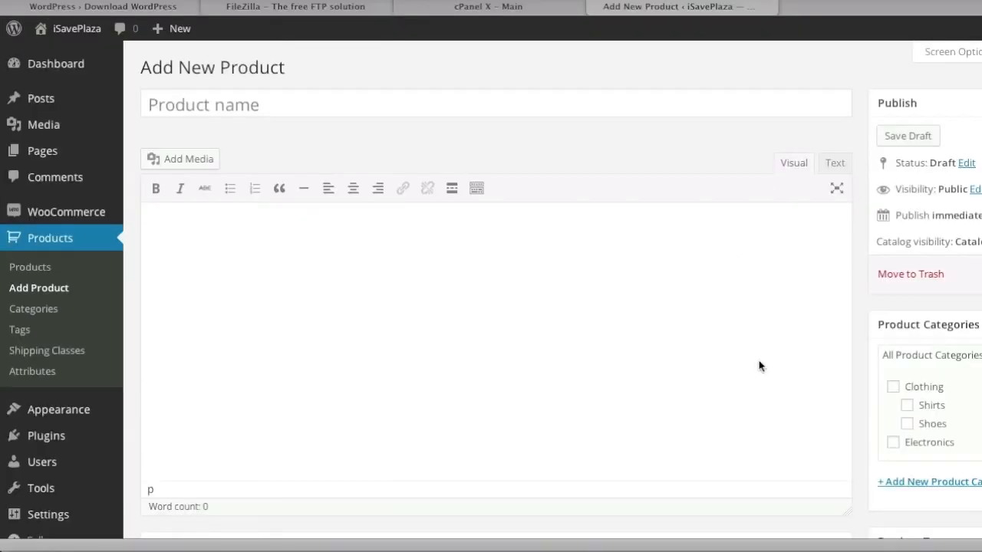
click(818, 547)
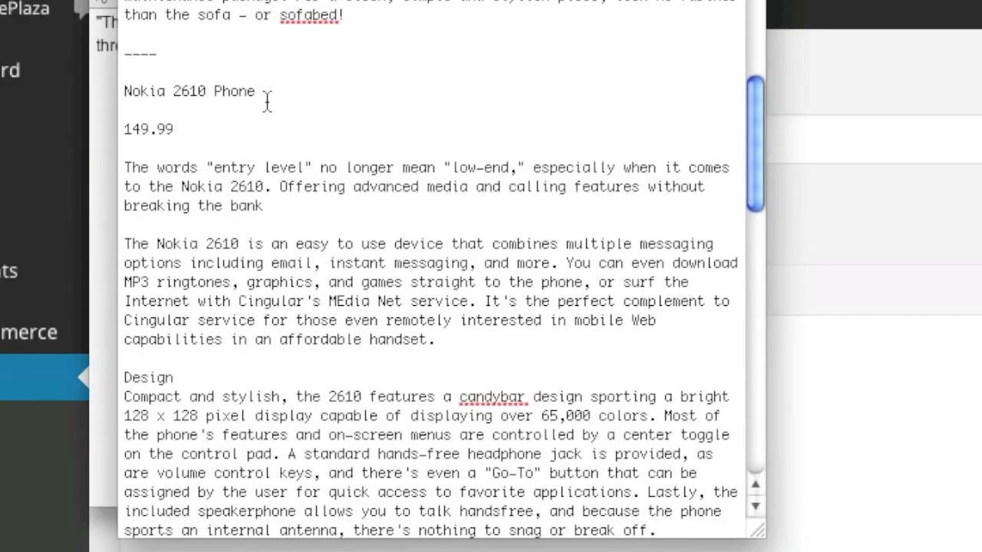
drag(266, 104, 123, 90)
key(super+c)
click(870, 340)
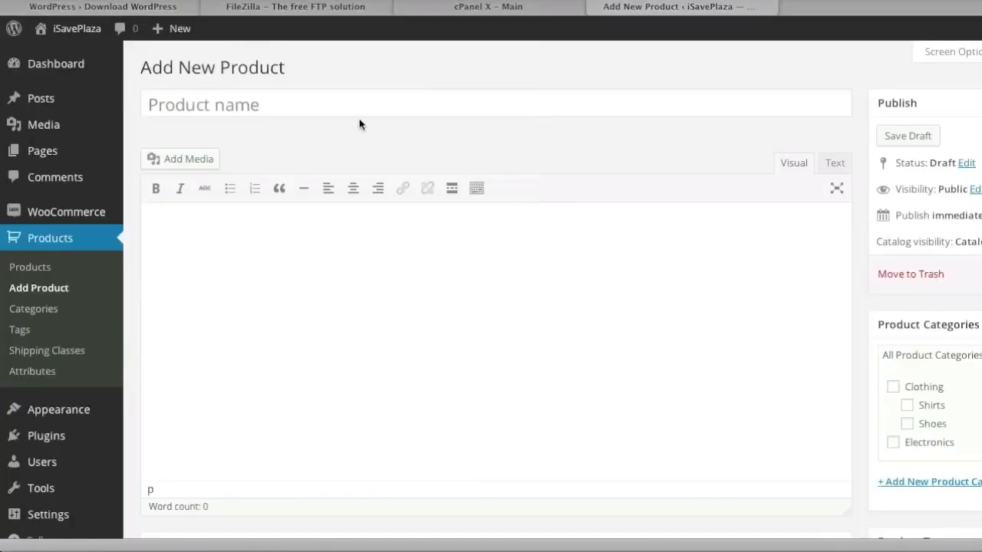
click(342, 116)
key(super+v)
Step: Paste the Nokia description paragraph from the notes into the product editor
click(821, 547)
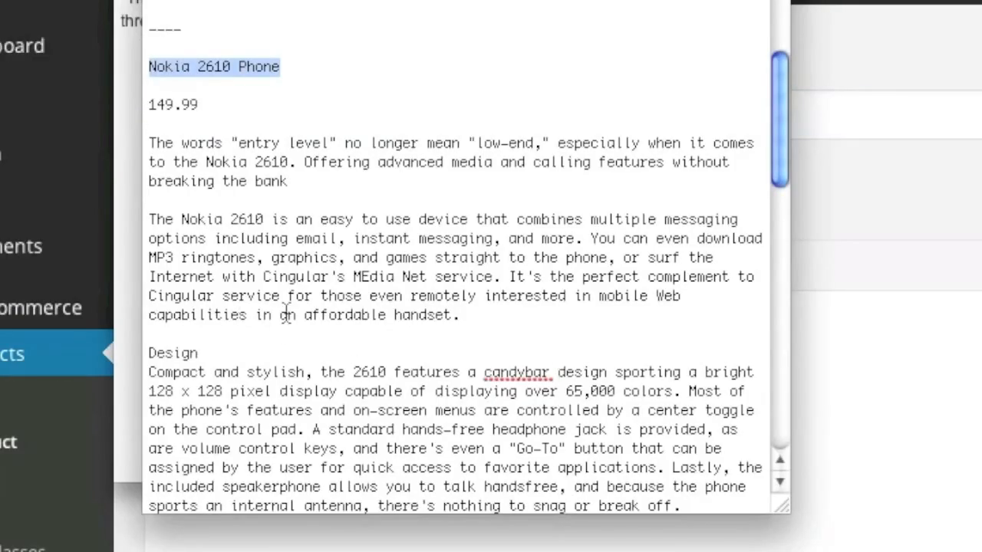
drag(503, 315, 142, 216)
key(super+c)
click(668, 275)
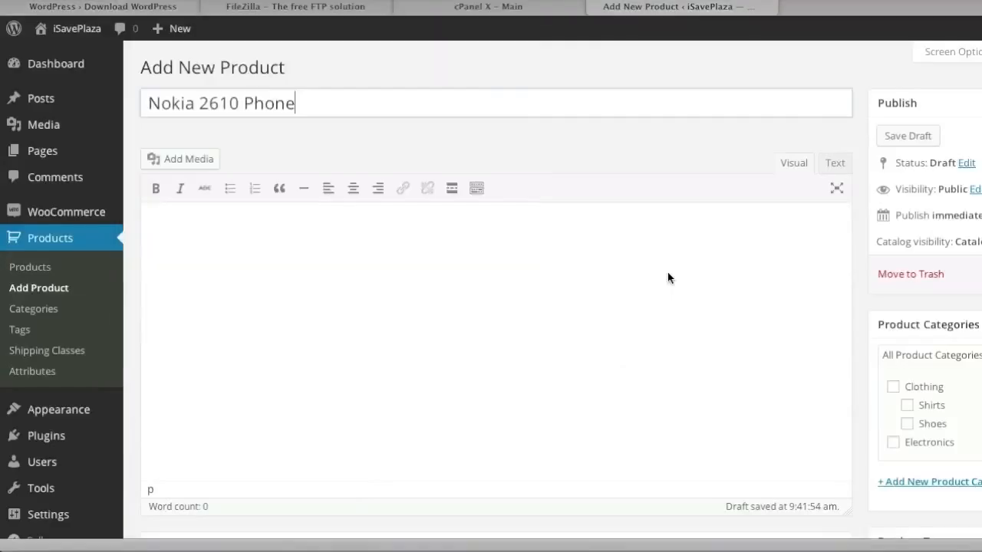
click(649, 278)
key(super+v)
scroll(616, 314, down, 5)
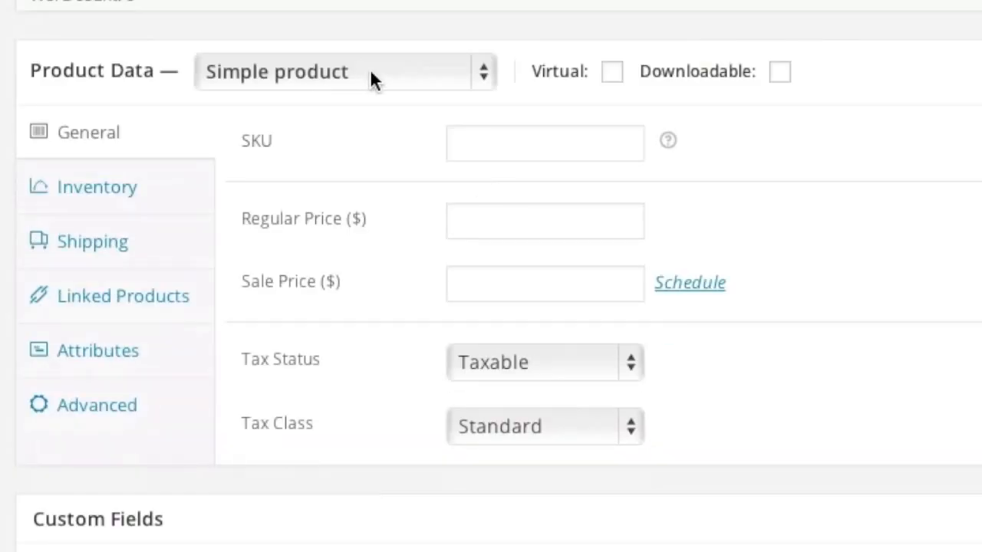
click(371, 75)
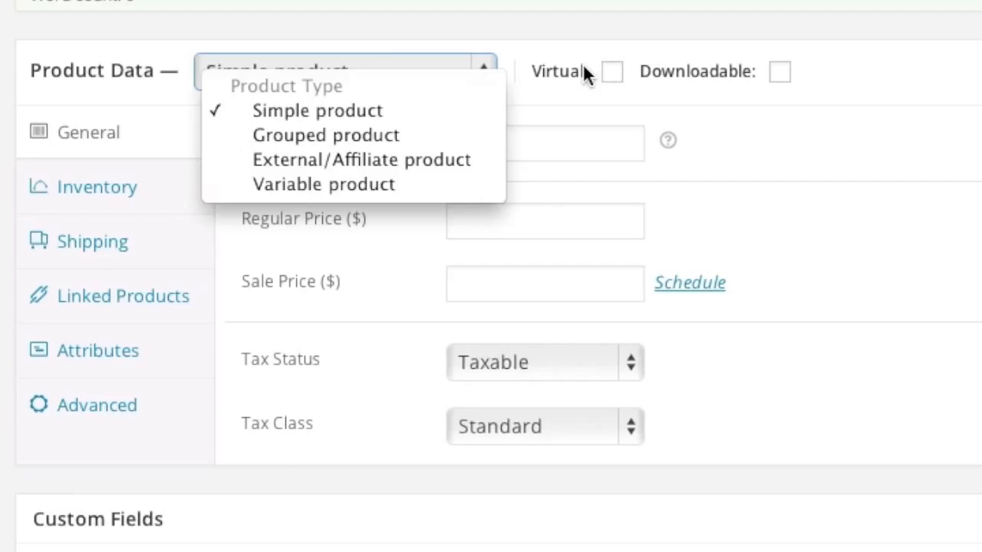
Step: Set SKU 1, regular price 149.99, sale price 99.99, and keep tax status Taxable
click(478, 143)
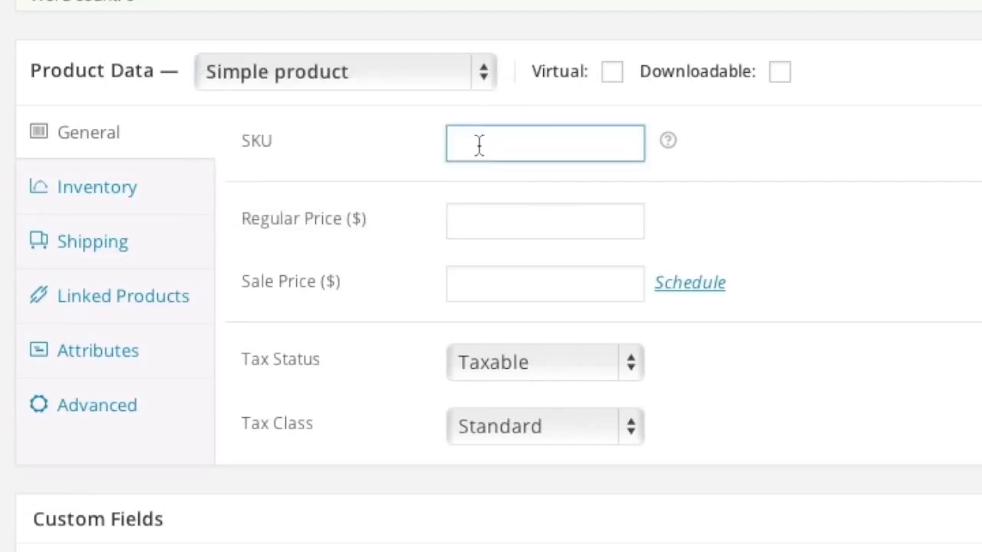
text(1)
click(482, 222)
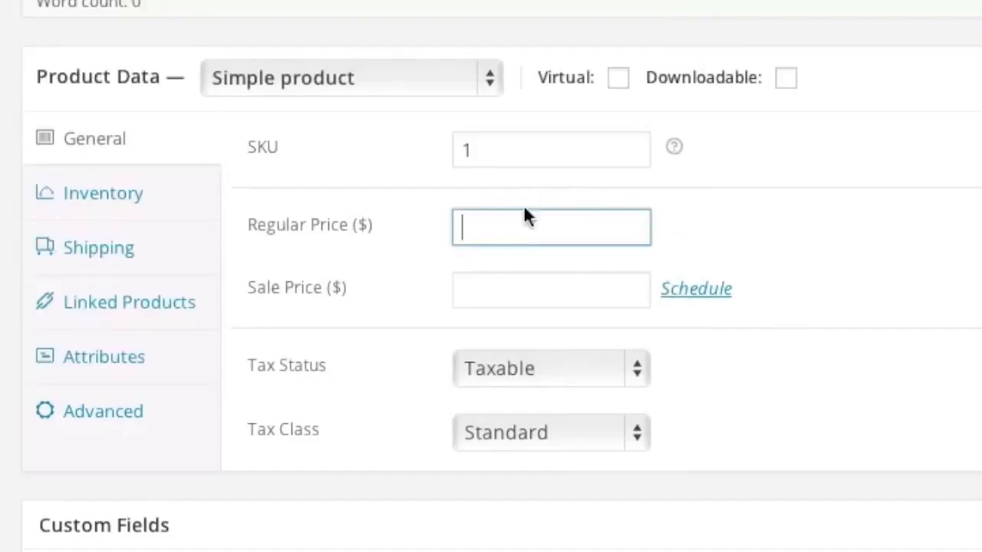
text(149.99)
click(476, 293)
text(99.99)
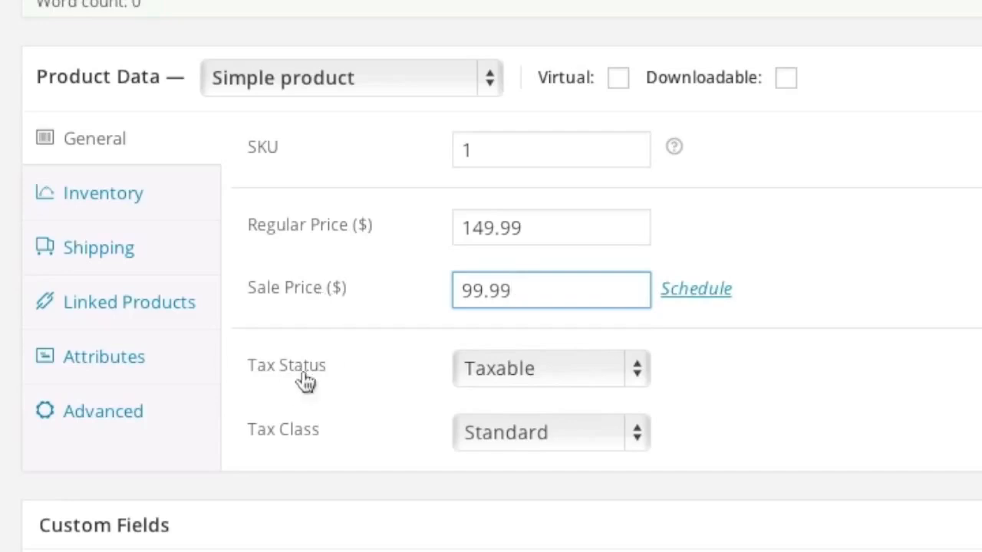
click(538, 376)
click(374, 424)
click(521, 432)
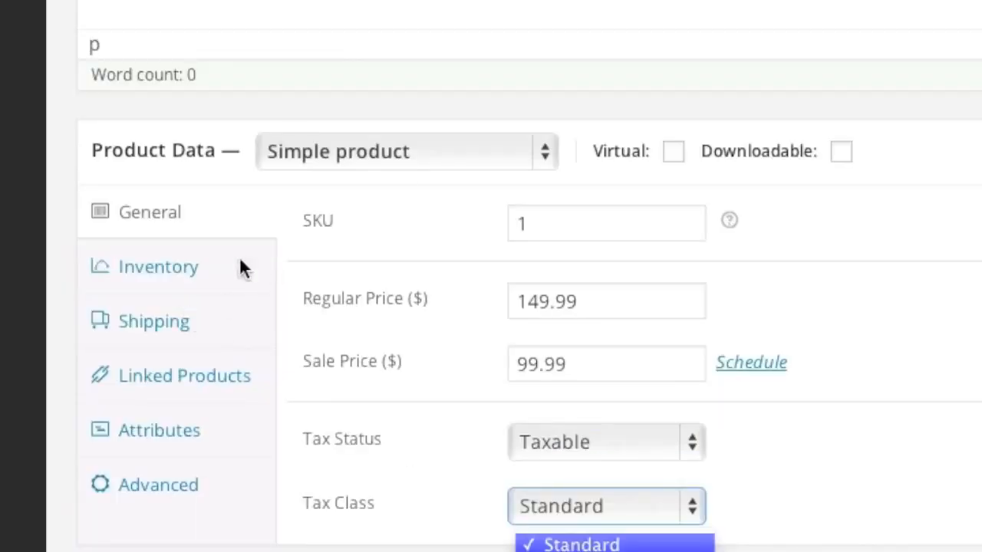
Step: Enable stock management with quantity 12 and set the shipping weight to 1
click(240, 267)
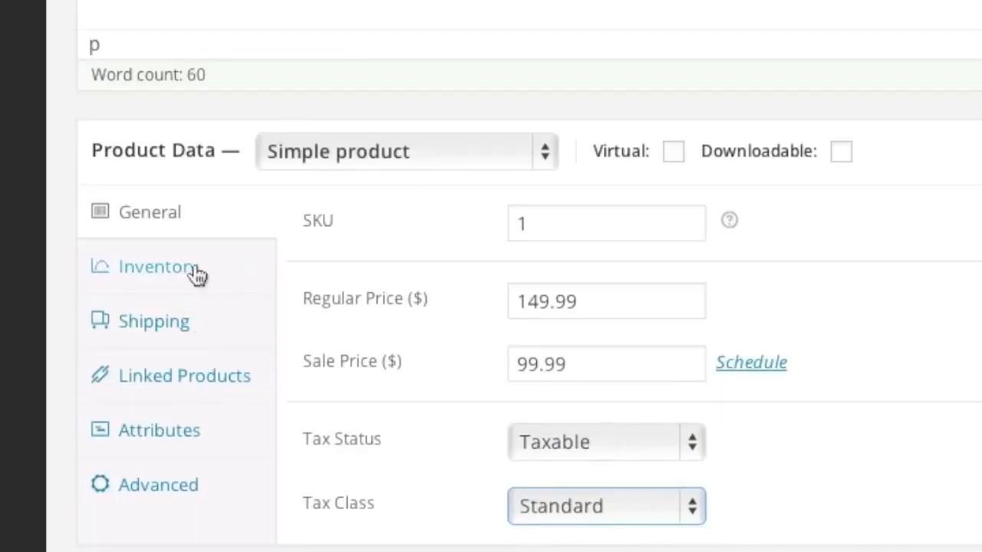
click(192, 274)
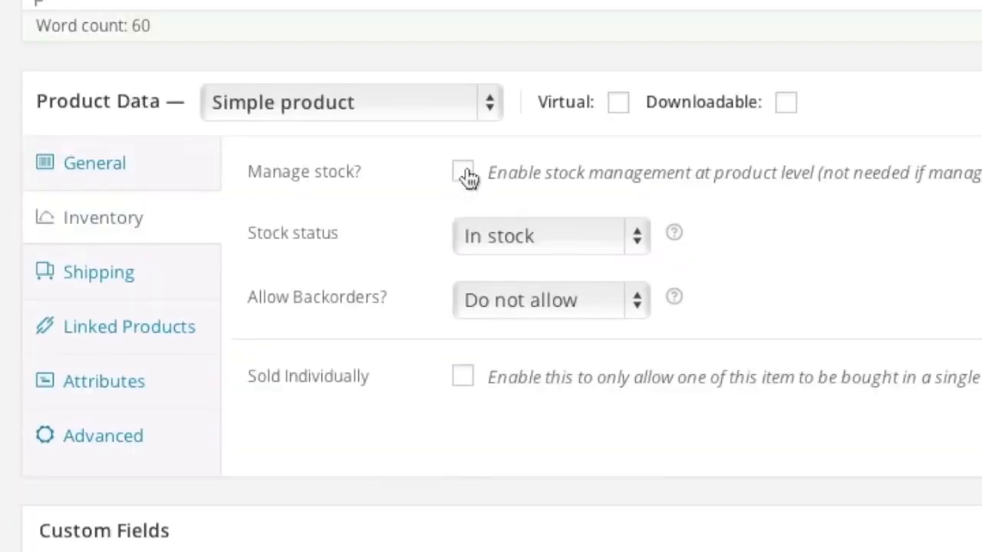
click(463, 172)
click(491, 246)
text(12)
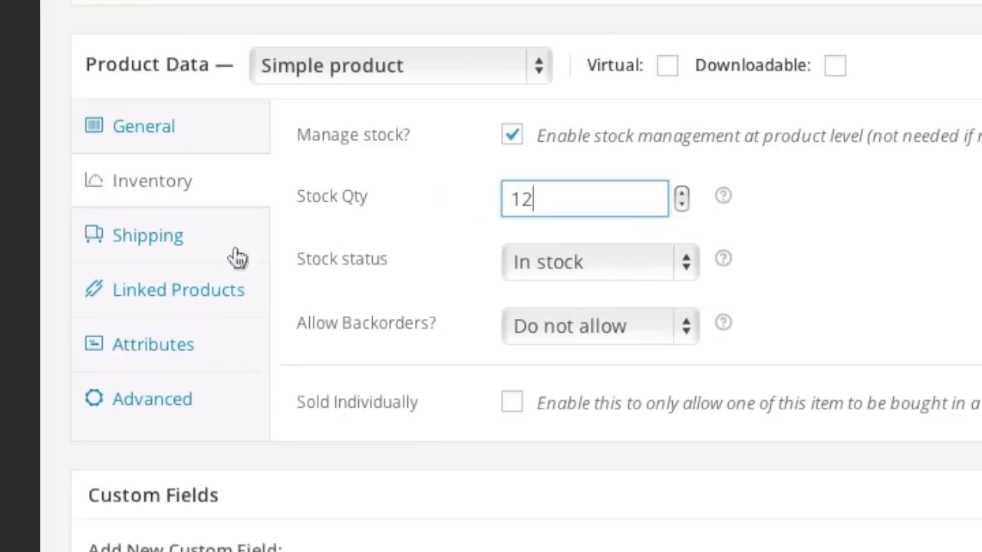
click(171, 285)
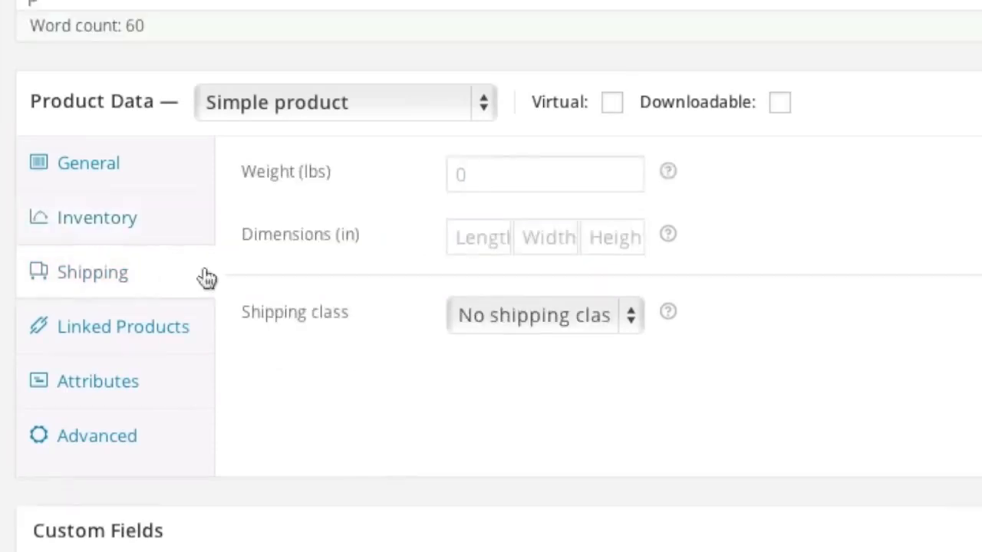
click(478, 175)
text(1)
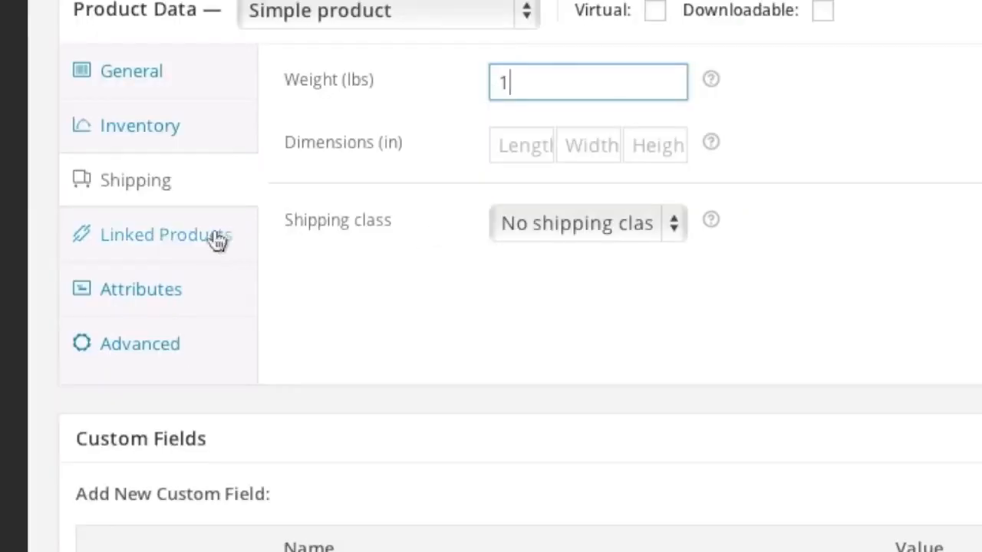
Step: Copy the short Nokia description from the notes and tick the Electronics category
click(218, 238)
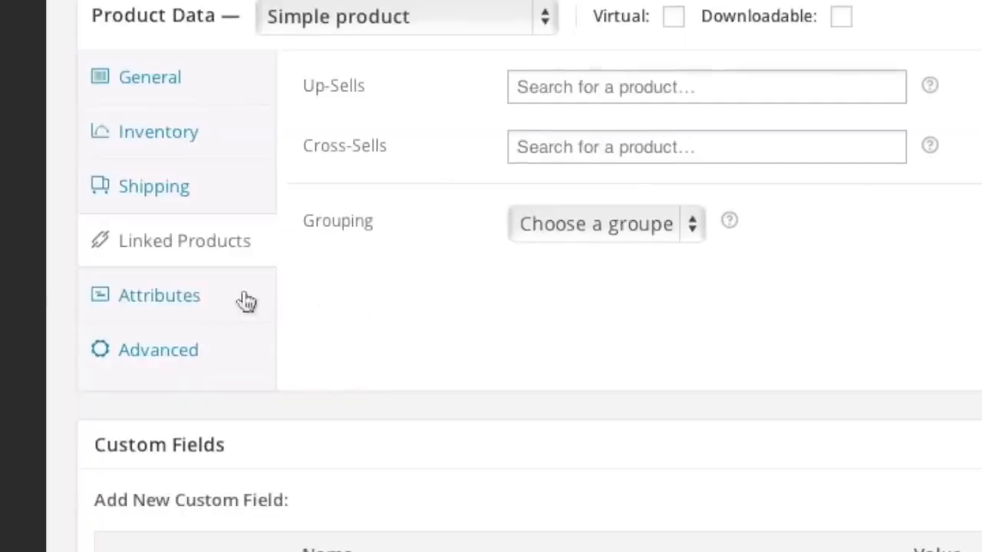
click(136, 352)
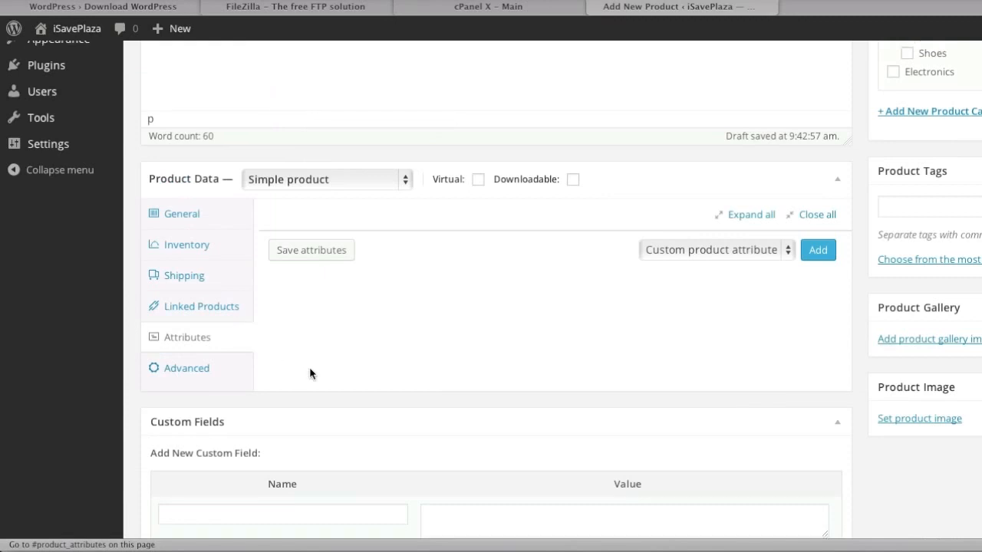
scroll(372, 361, down, 5)
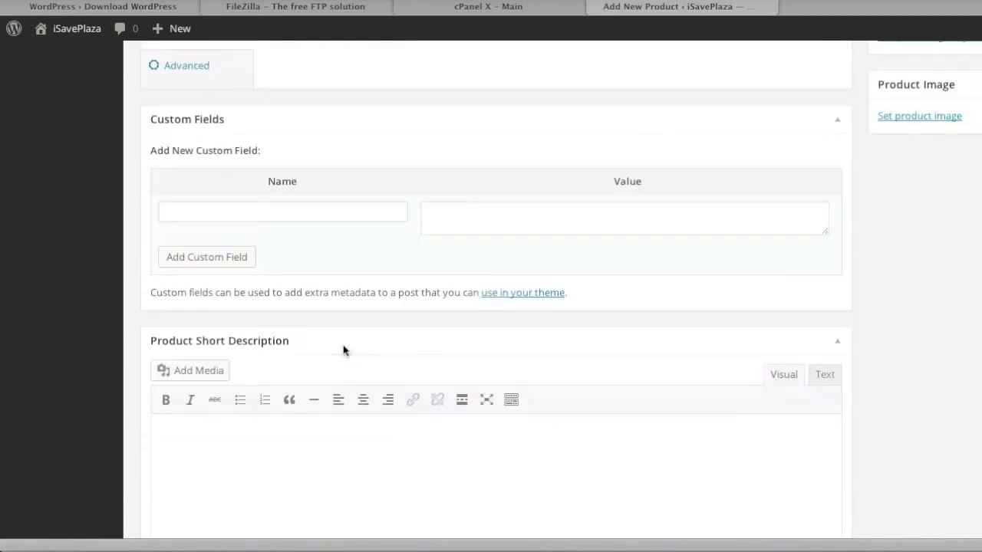
click(308, 395)
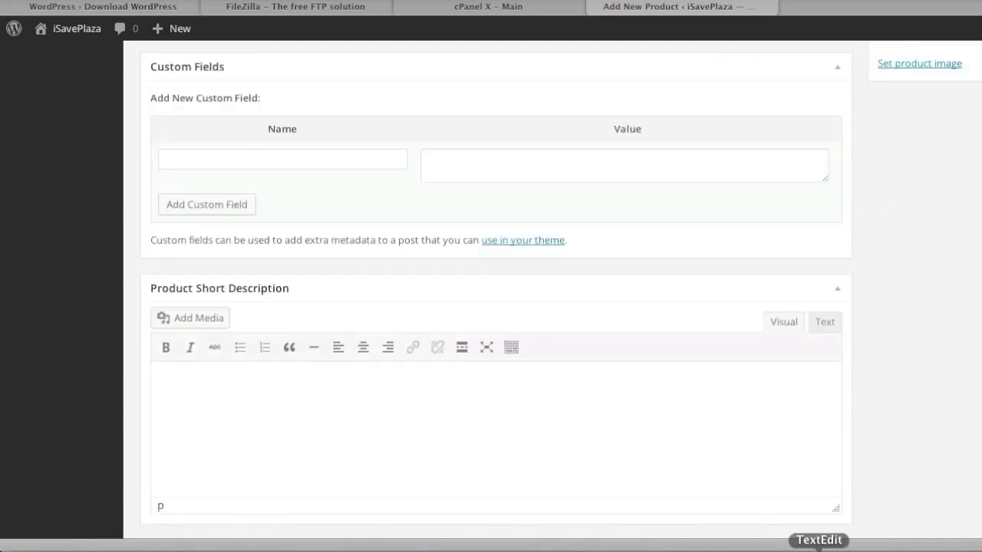
click(819, 549)
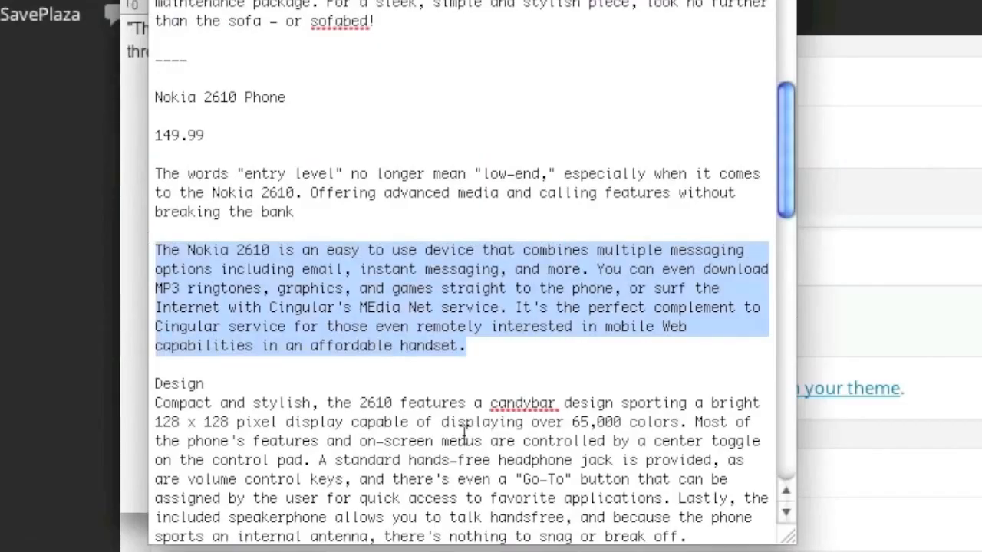
drag(315, 212, 154, 181)
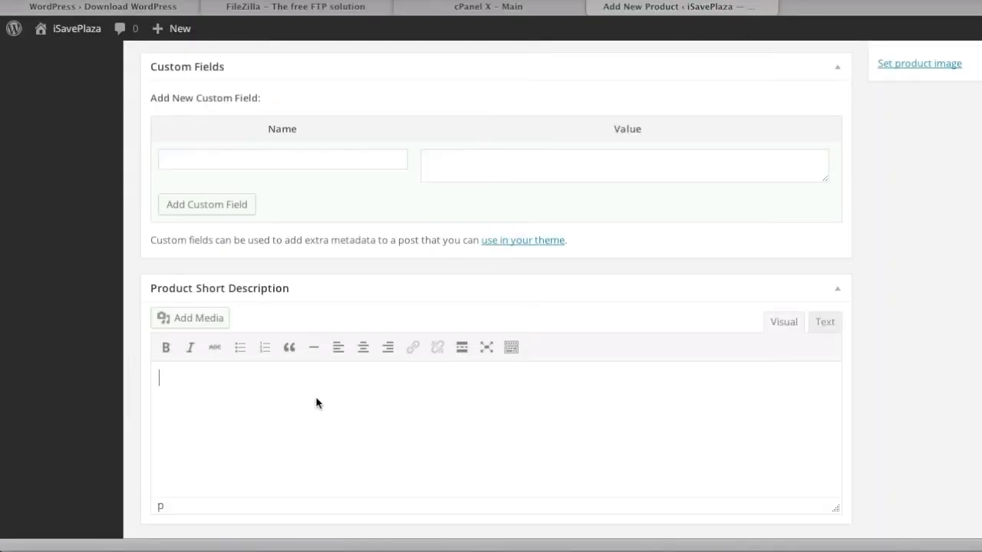
scroll(666, 415, up, 9)
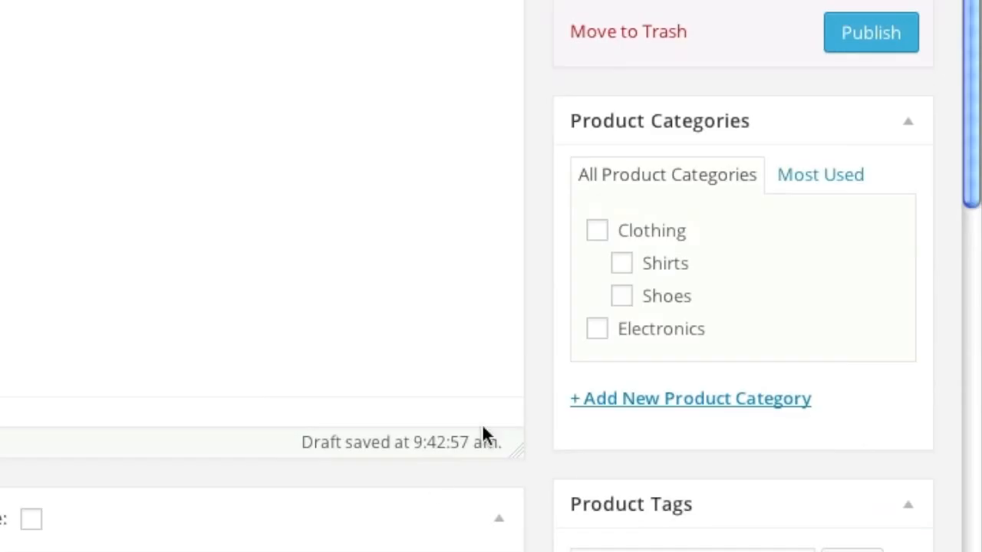
click(598, 332)
scroll(675, 481, down, 7)
scroll(675, 488, down, 3)
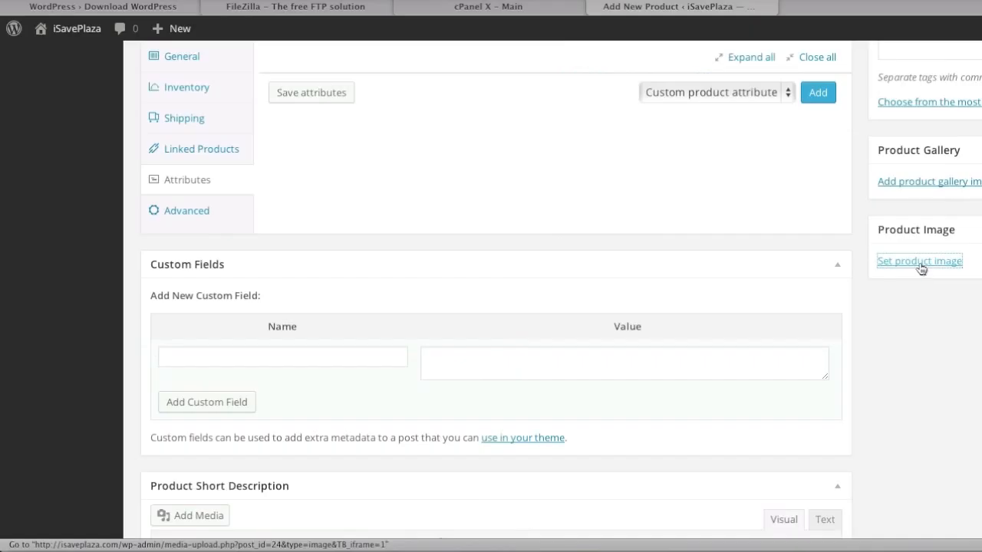
Step: Upload nokia-2610-phone-2.jpg from sample_items_woocommerce and set it as the product image
click(645, 211)
click(550, 318)
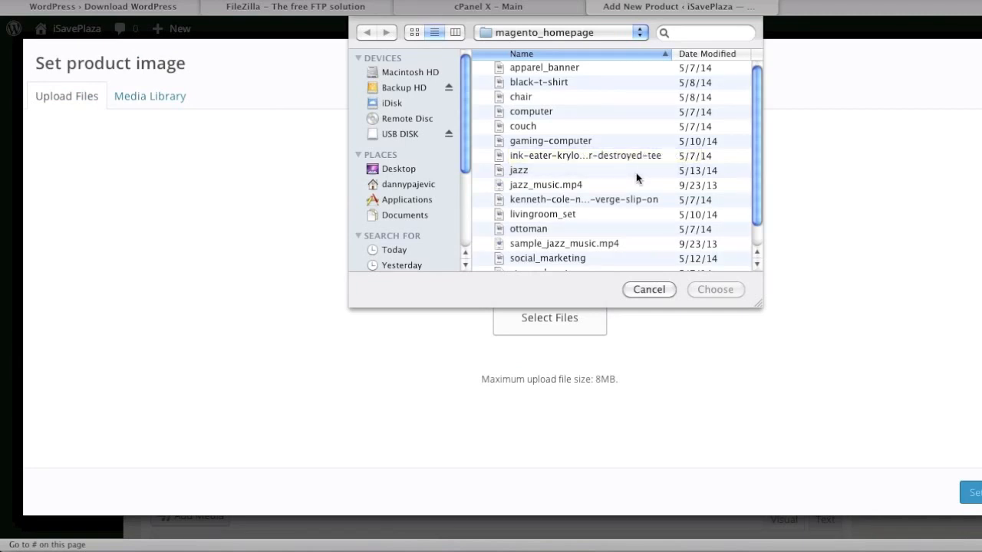
click(577, 34)
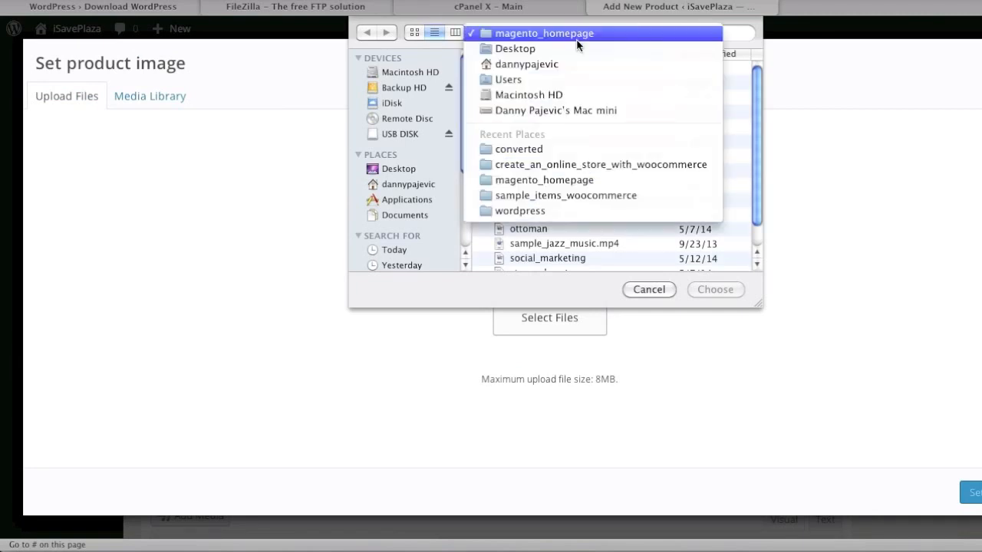
click(586, 194)
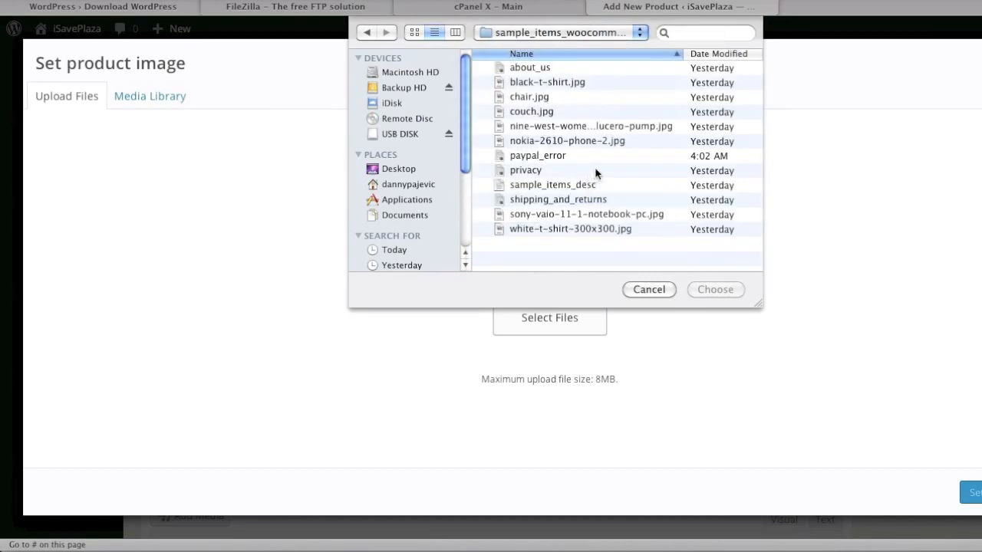
click(595, 146)
click(712, 284)
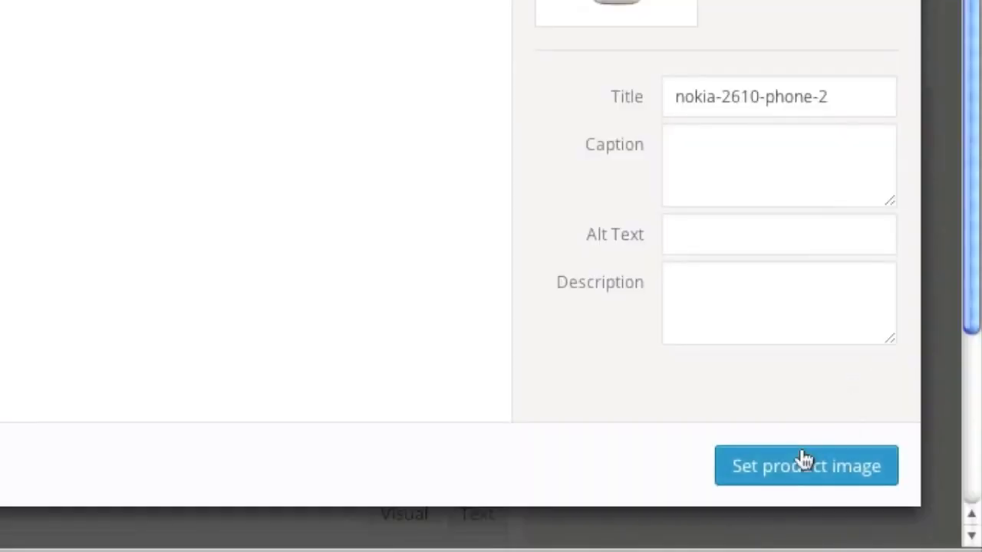
click(973, 493)
Step: Publish the product and check its live store page in a new tab
scroll(500, 438, up, 10)
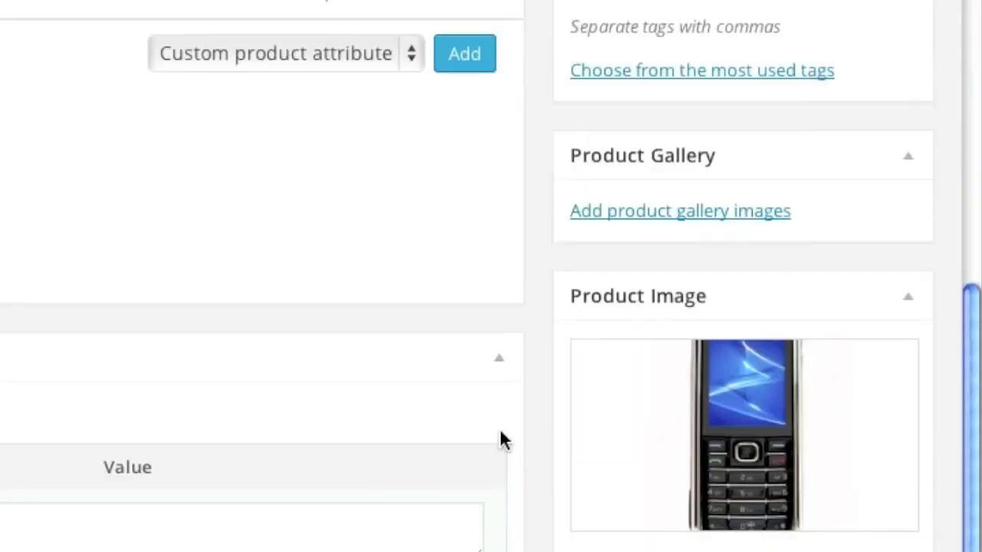
click(864, 387)
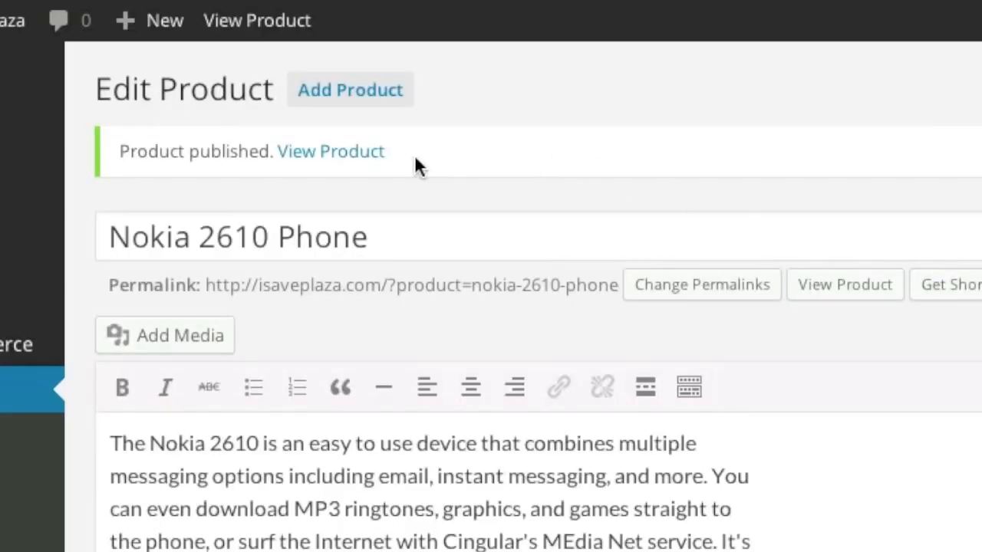
right_click(378, 151)
click(440, 190)
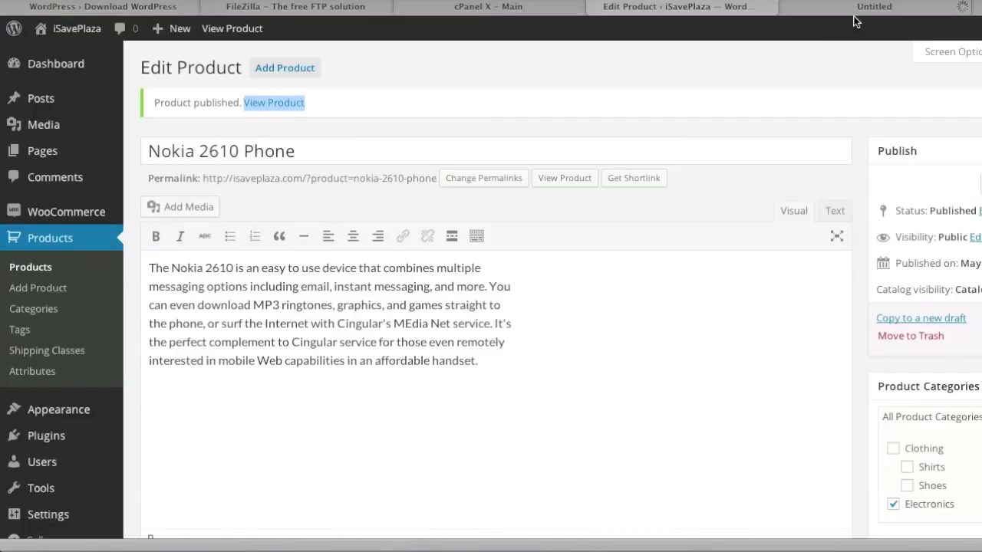
click(859, 10)
scroll(844, 219, down, 1)
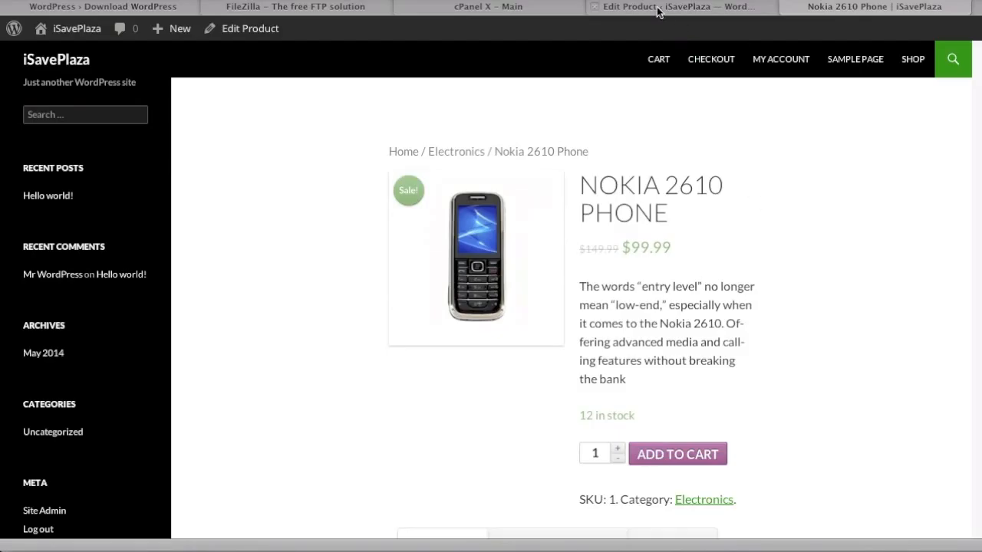
click(658, 10)
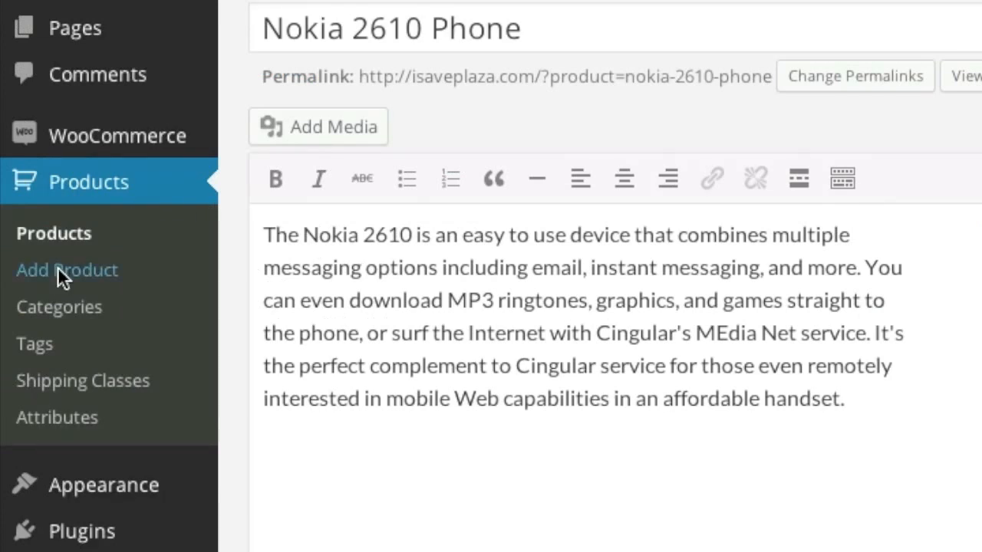
Step: Start a new product named 'Nine West Women's Lucero Pump', copied from the text file
click(58, 269)
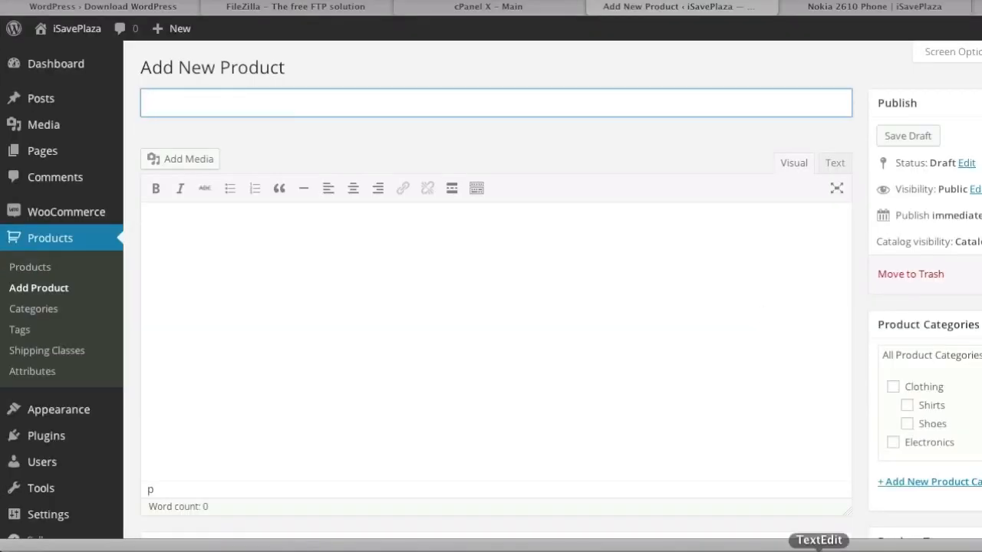
click(819, 550)
drag(321, 166, 48, 155)
key(super+c)
click(705, 180)
click(641, 179)
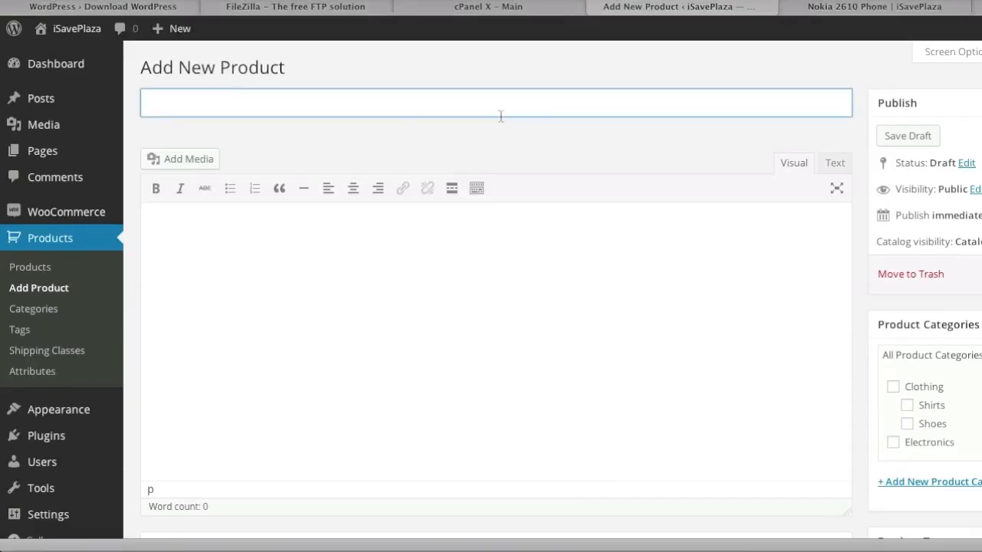
key(super+v)
scroll(580, 342, down, 2)
scroll(472, 213, down, 2)
Step: Paste the Lucero pump description paragraph into the product description
click(321, 197)
click(818, 550)
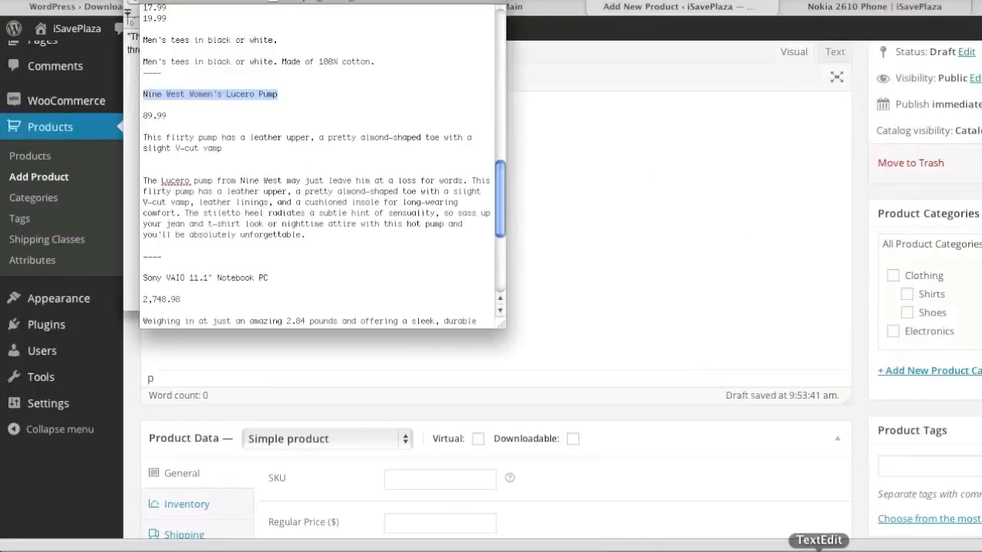
drag(389, 370, 86, 283)
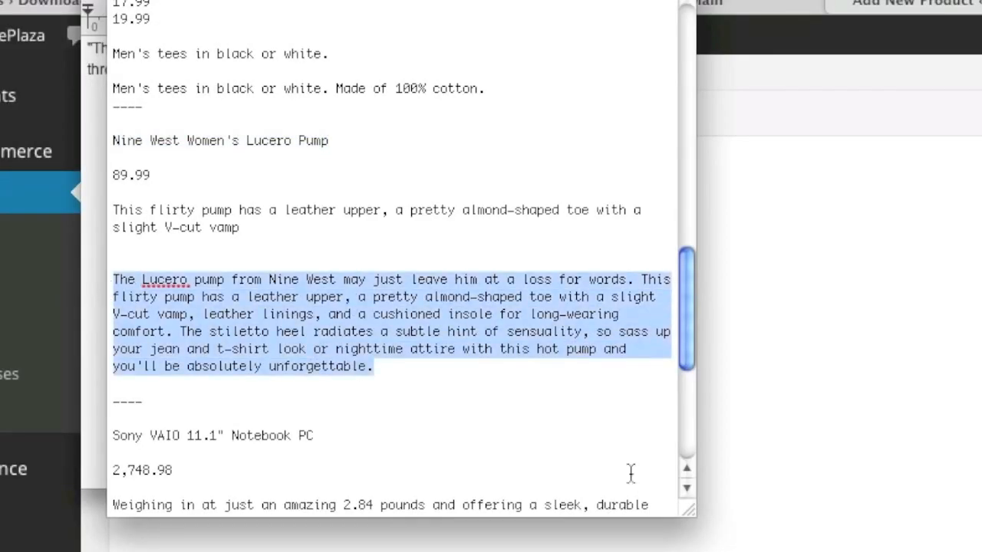
key(super+c)
key(super+Tab)
click(463, 276)
key(super+v)
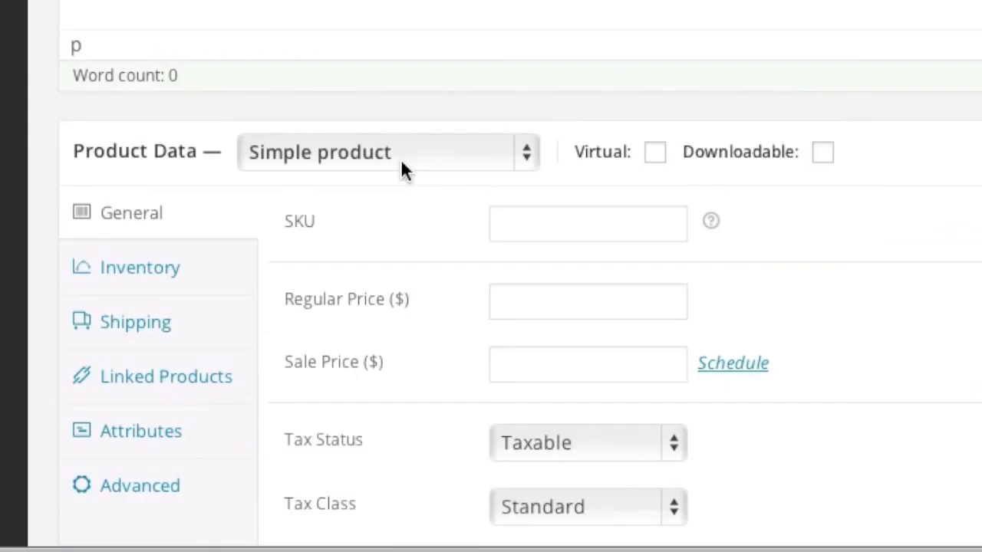
Step: Make it a Variable product with SKU 2
click(402, 162)
click(407, 265)
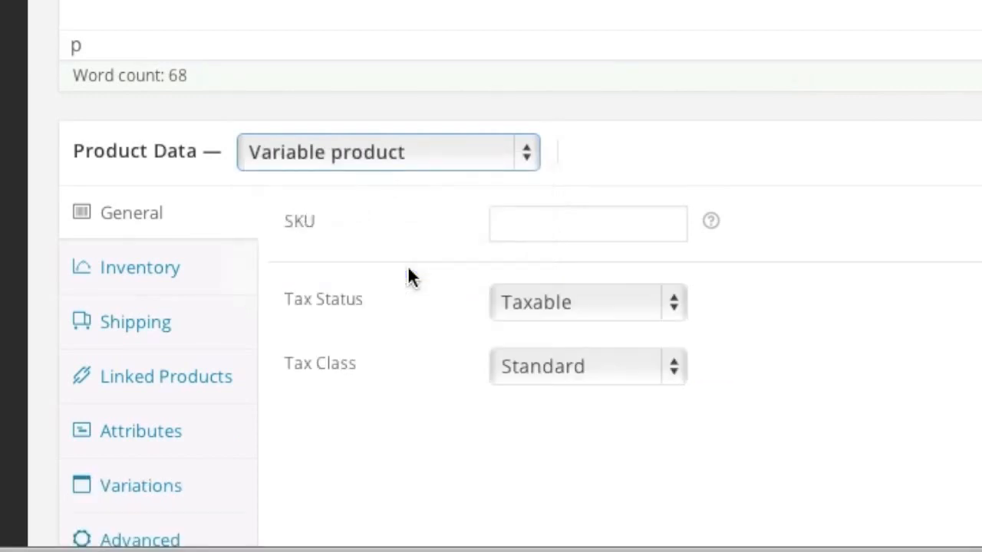
click(564, 228)
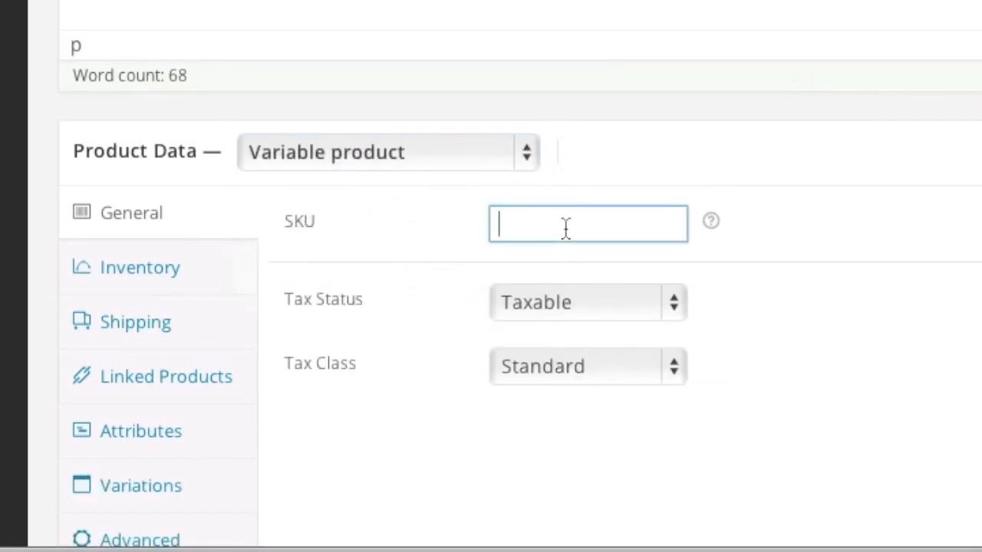
text(2)
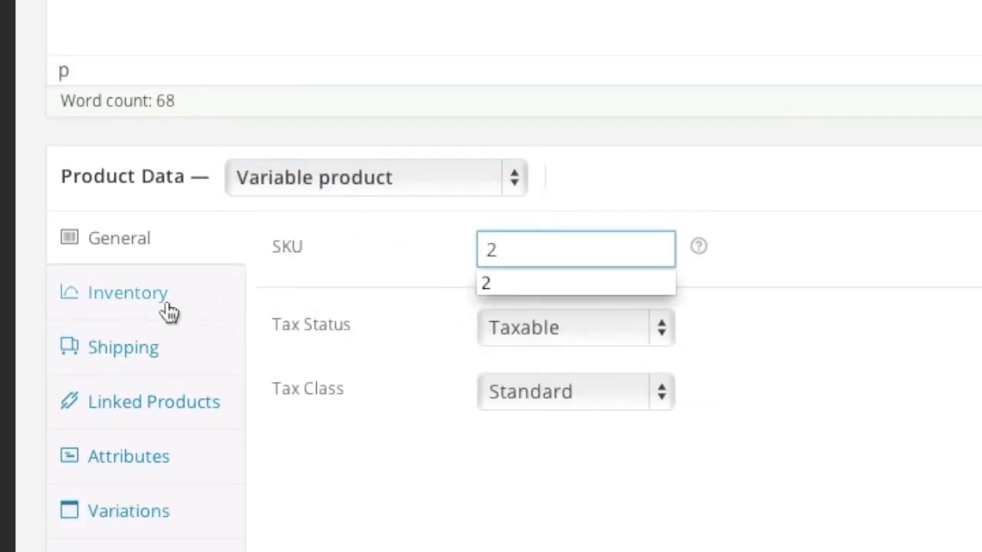
Step: Set the product weight to 1 and list the Size and Color attributes available to add
click(181, 287)
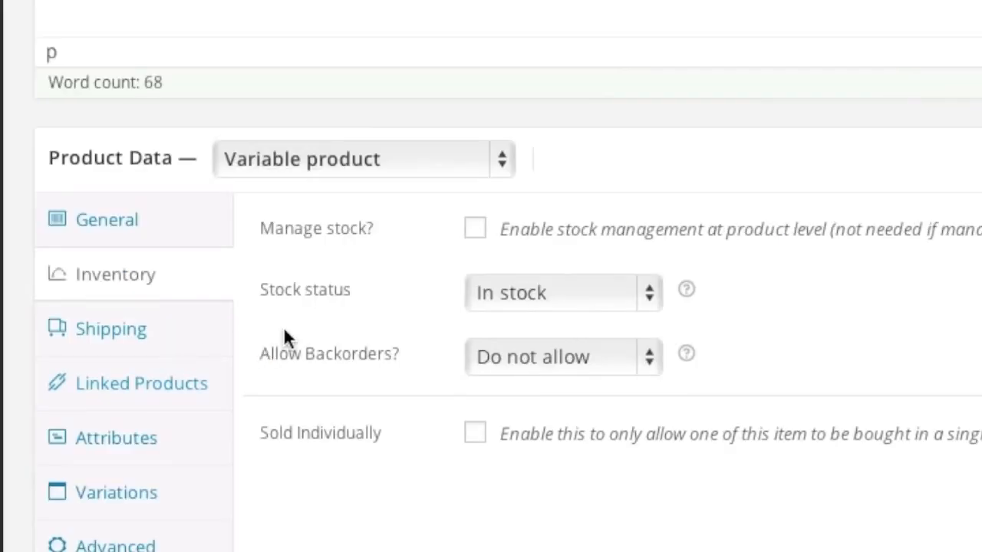
click(146, 322)
click(487, 230)
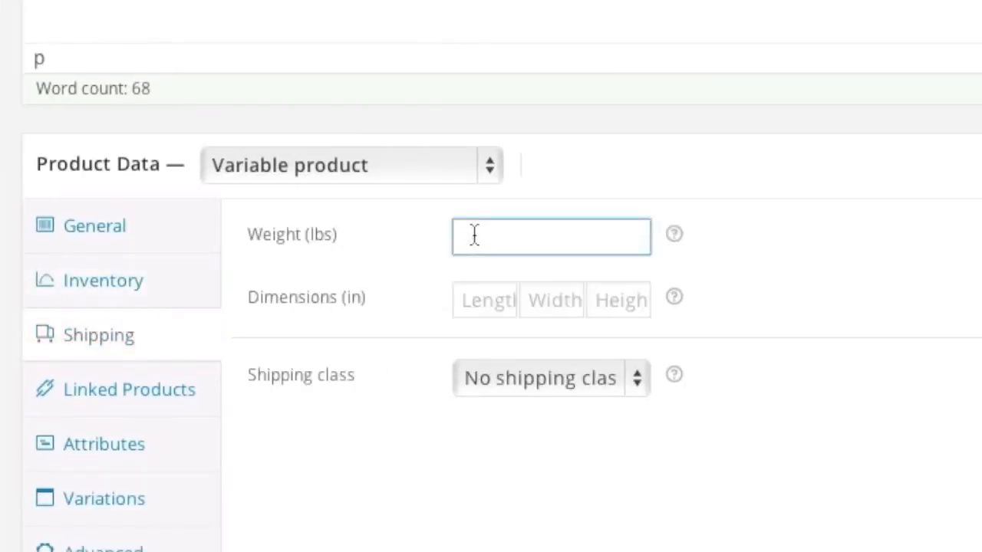
text(1)
click(138, 462)
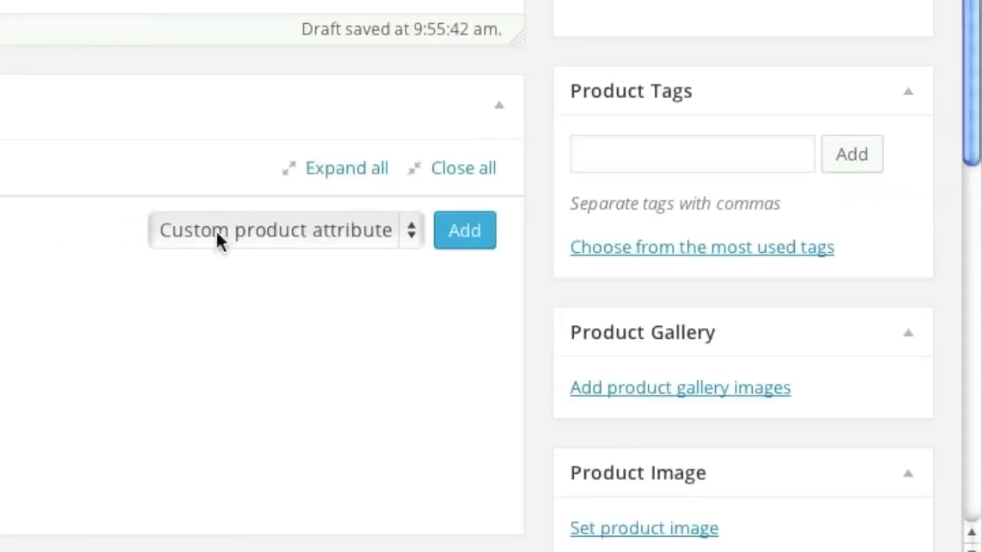
click(401, 234)
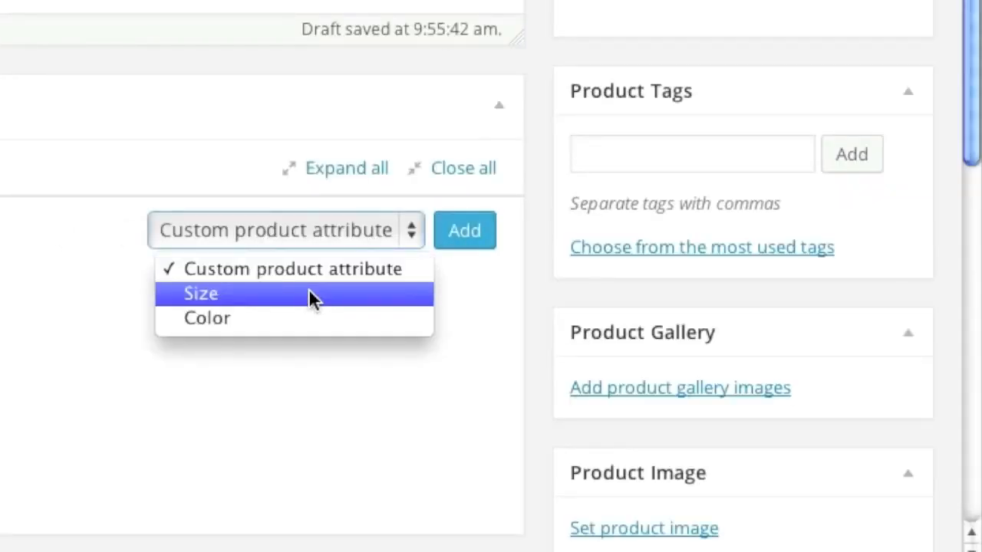
Step: Add a Size attribute with values 6|7|8|9, shown on the product page and used for variations, and save it
click(308, 290)
click(464, 237)
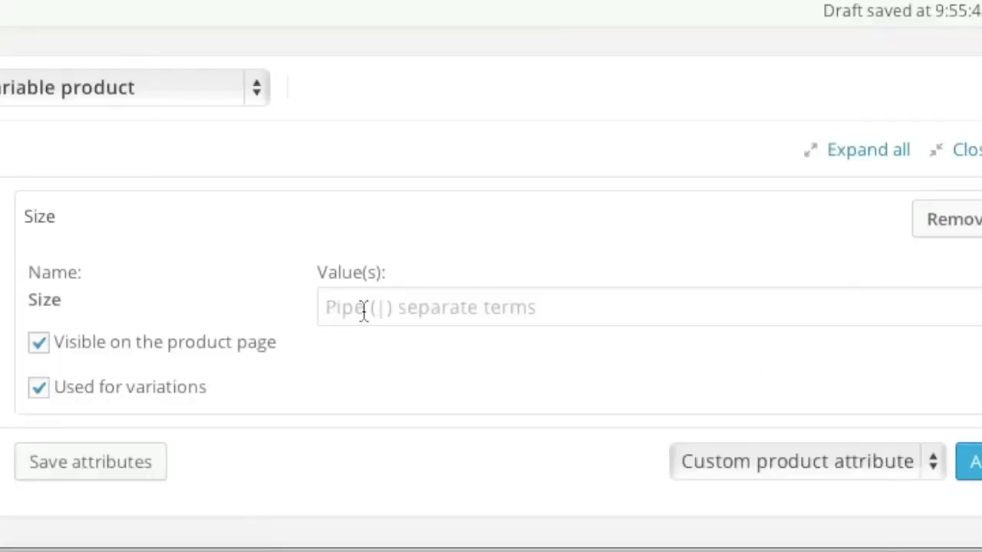
click(376, 308)
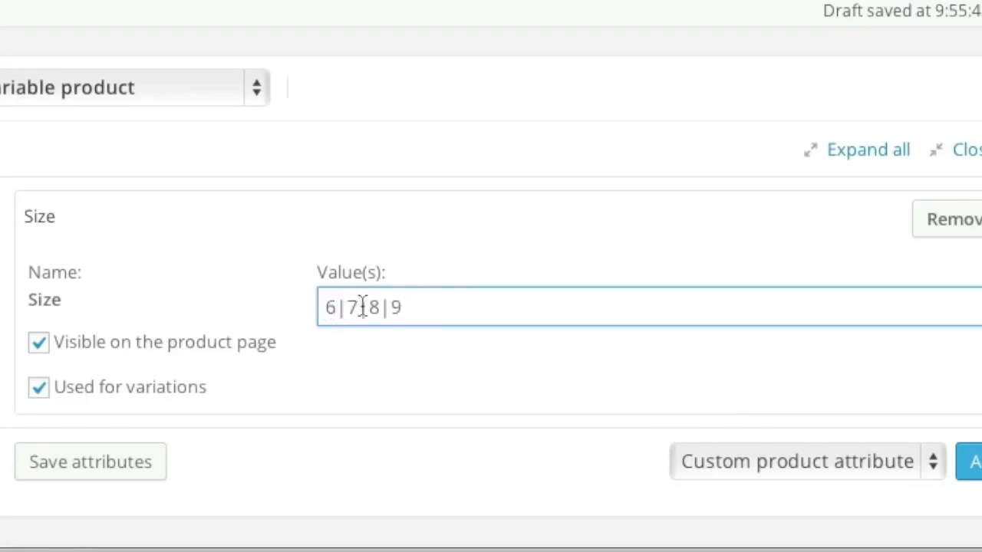
click(91, 464)
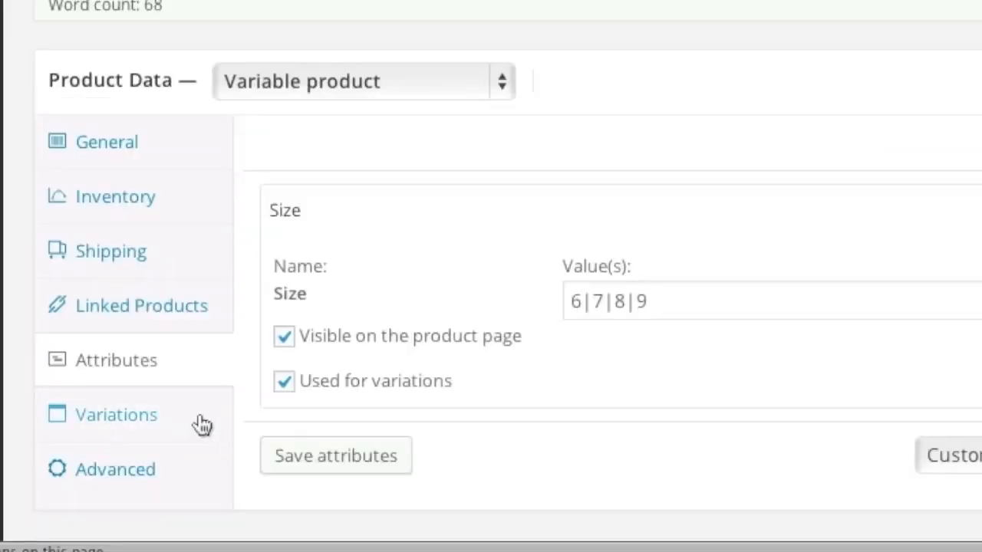
Step: Add four product variations, #28 to #31
click(201, 425)
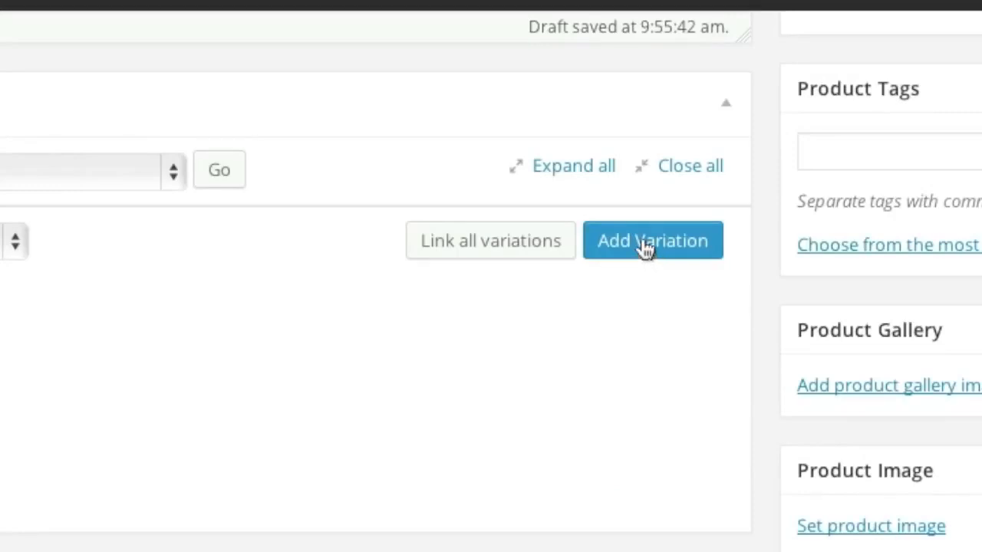
click(647, 246)
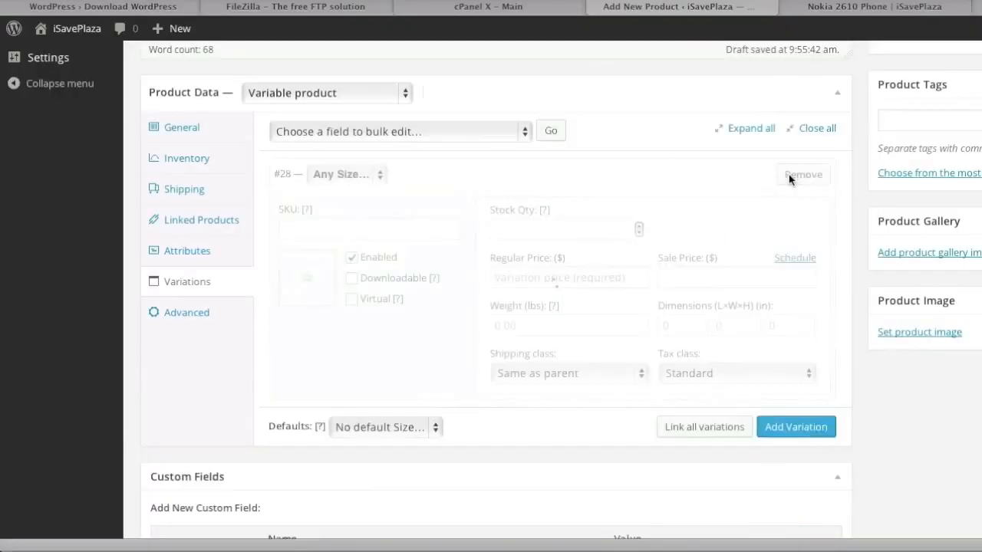
click(791, 429)
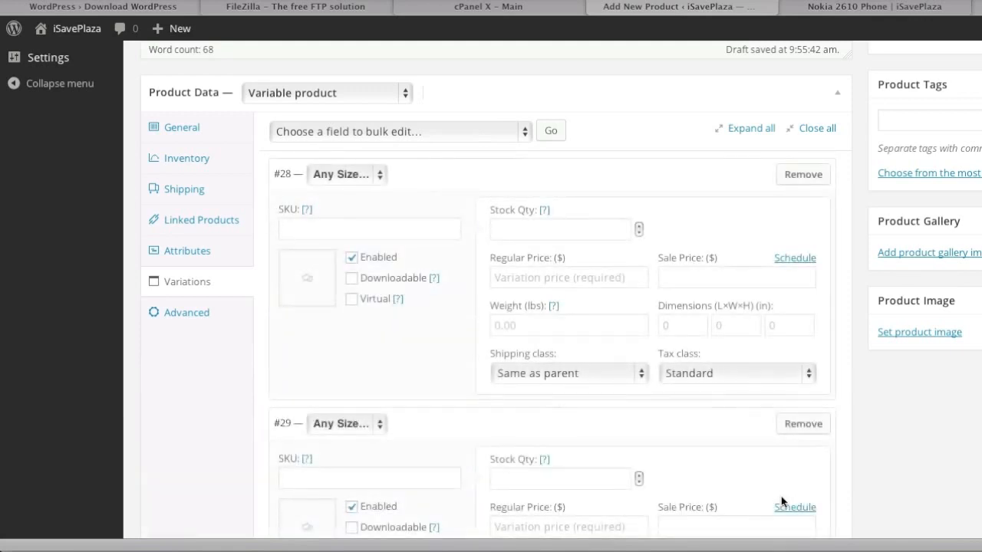
scroll(781, 491, down, 3)
scroll(785, 481, down, 2)
click(795, 382)
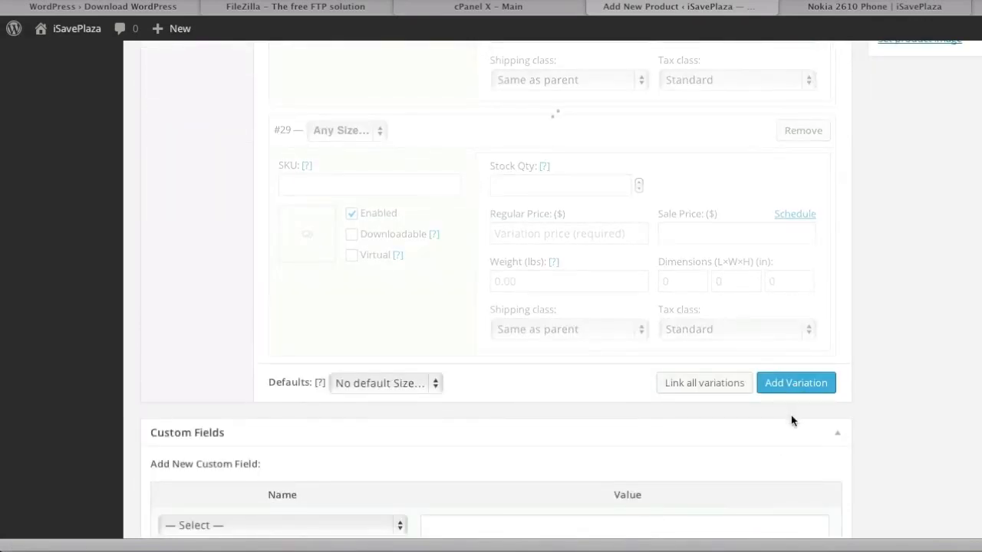
scroll(788, 506, down, 3)
click(795, 386)
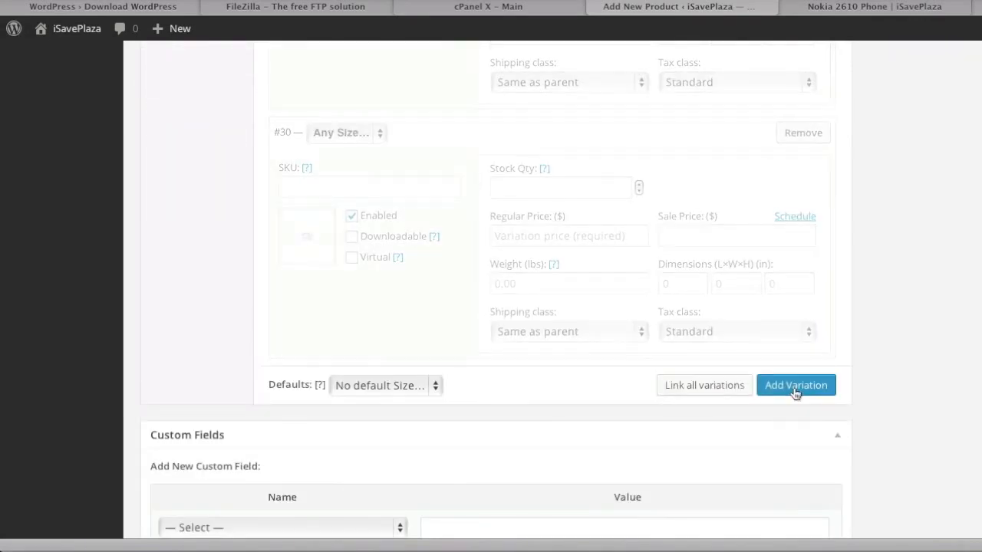
scroll(794, 389, up, 6)
Step: Assign sizes 6, 7, 8 and 9 to variations #28 through #31
click(359, 177)
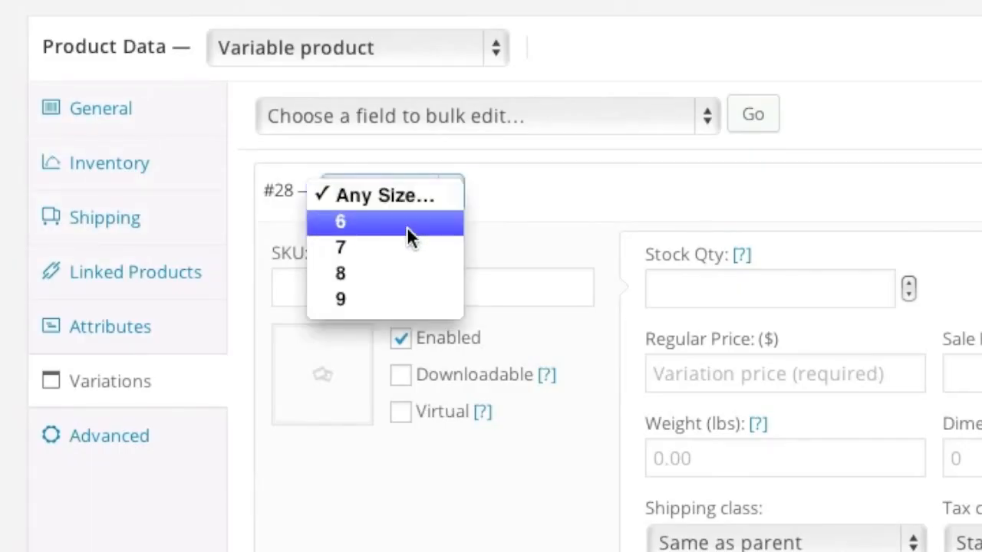
click(355, 196)
click(381, 430)
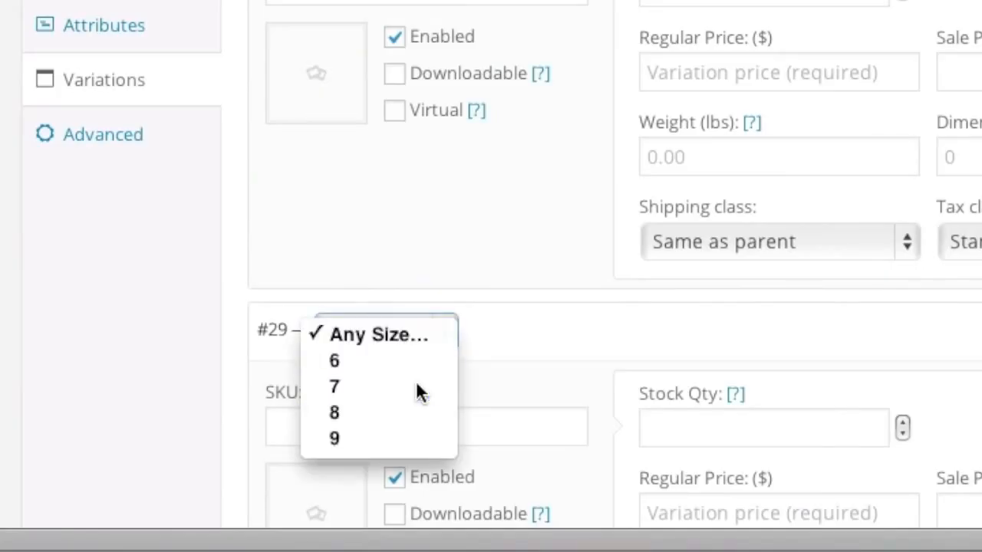
click(364, 458)
scroll(392, 449, down, 3)
scroll(393, 450, down, 3)
click(360, 404)
click(375, 450)
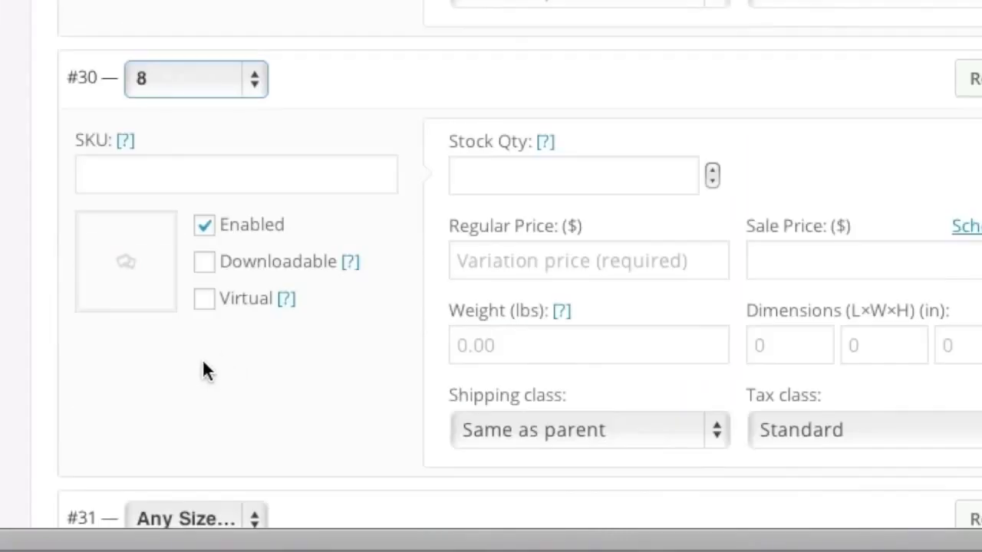
scroll(207, 365, down, 2)
click(196, 433)
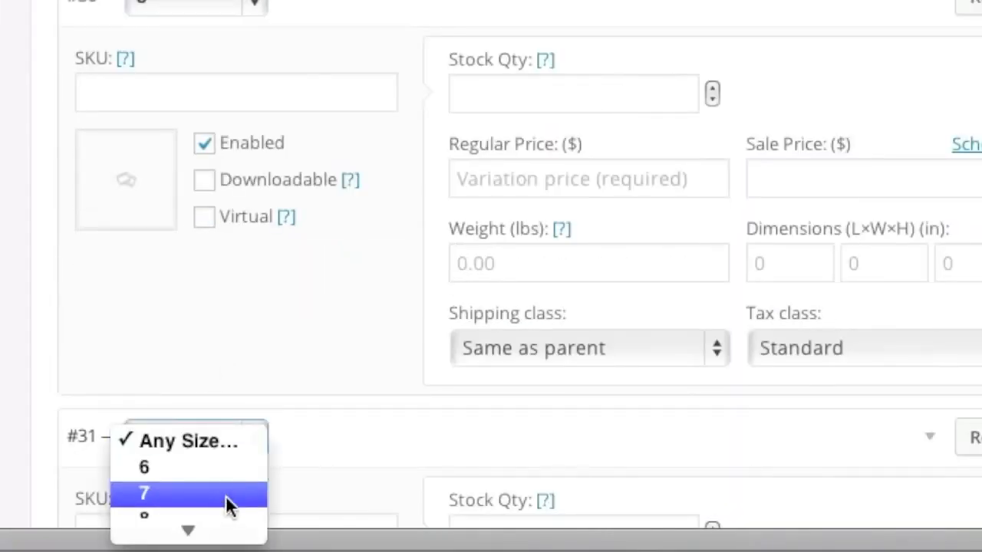
click(215, 526)
scroll(701, 337, up, 15)
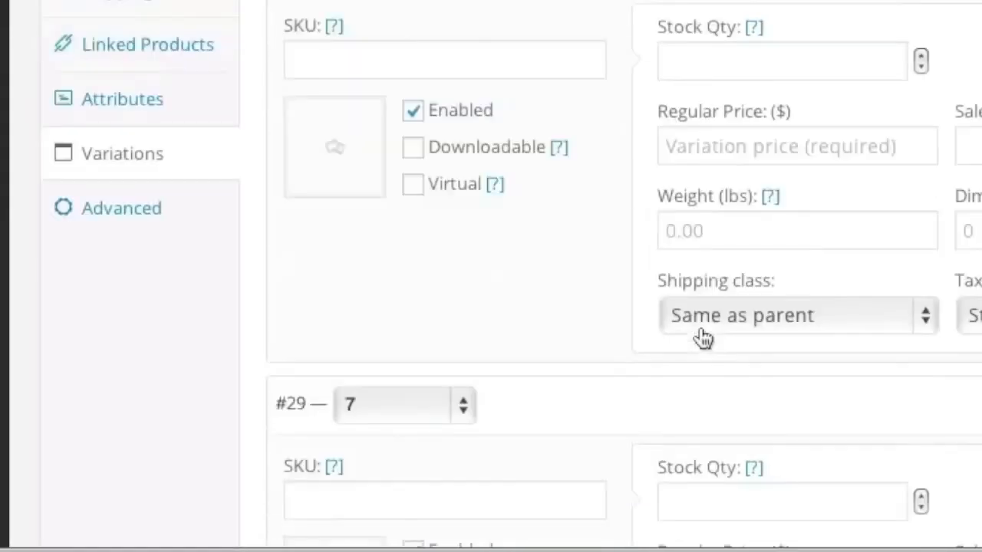
Step: Bulk-set the regular price of all variations to 89.99
click(602, 311)
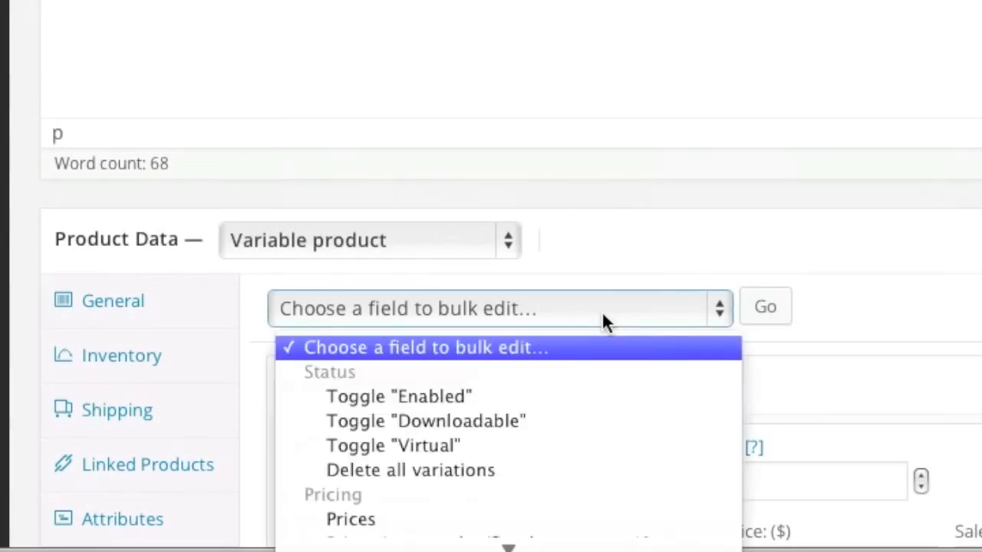
click(452, 520)
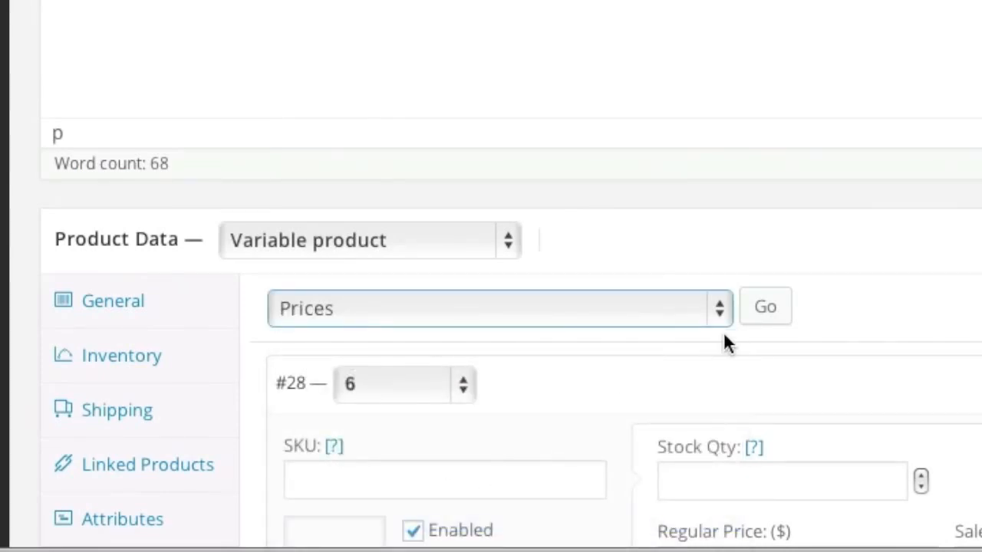
click(767, 311)
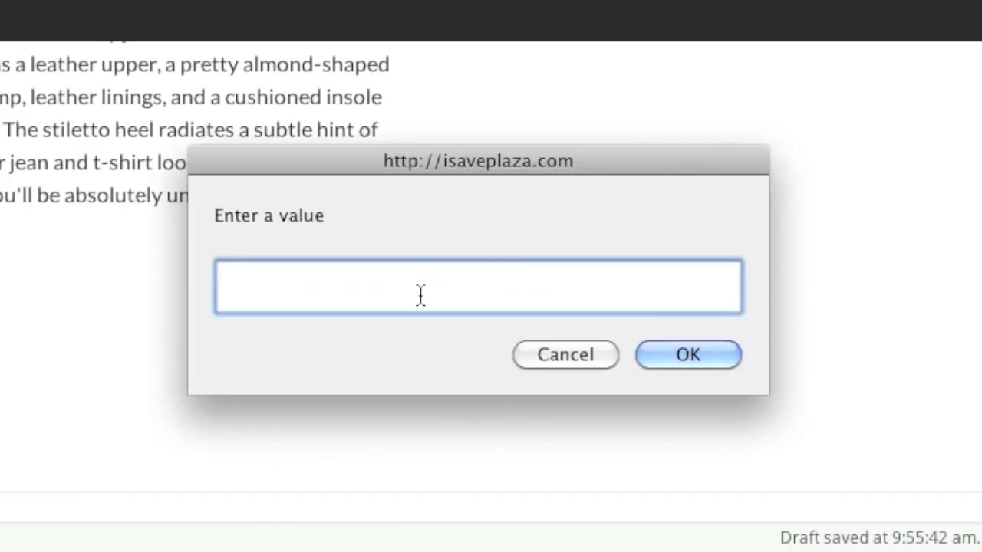
text(89.99)
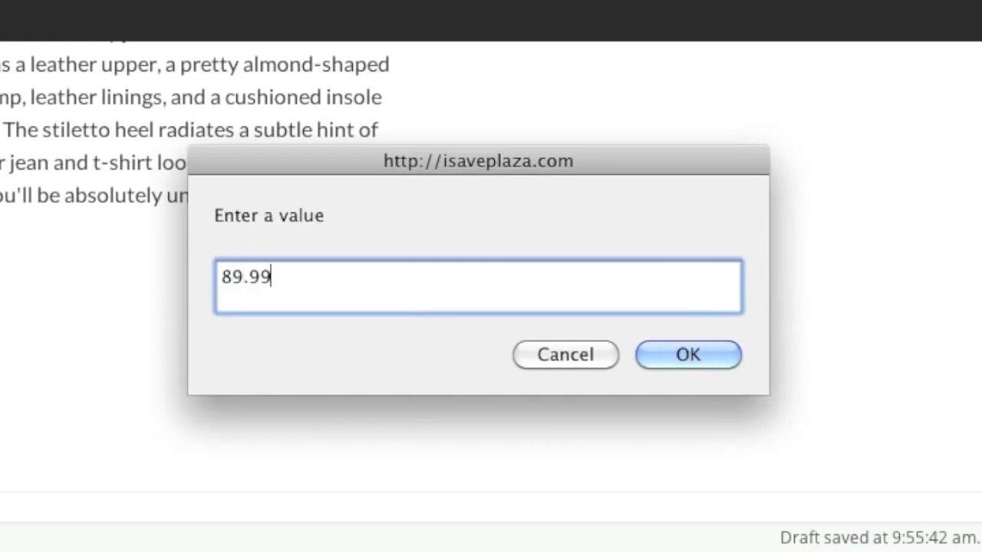
click(688, 354)
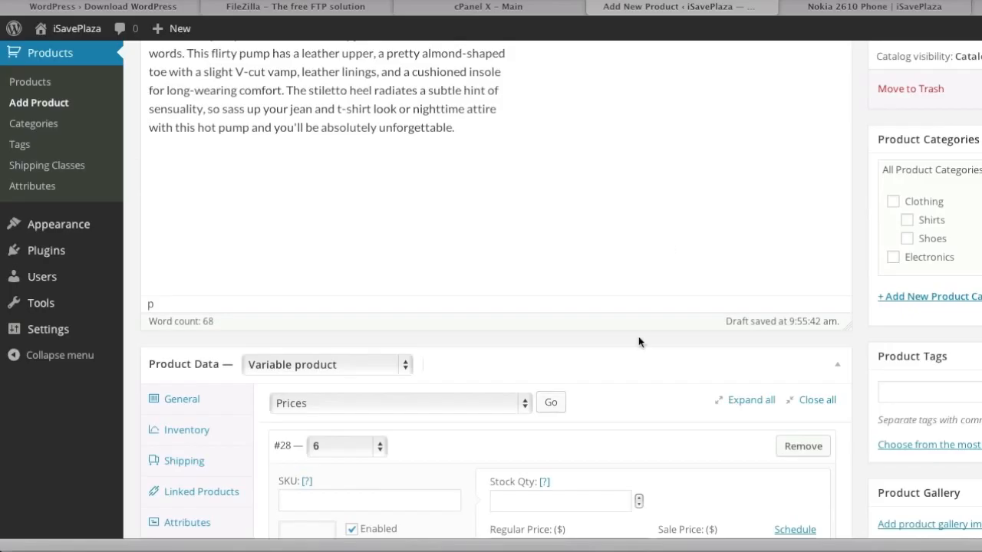
scroll(639, 343, down, 4)
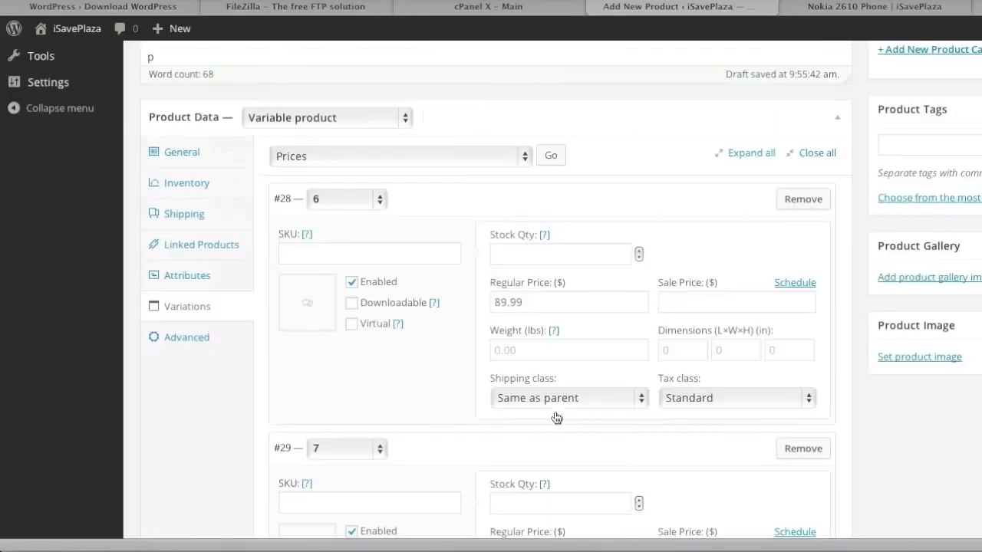
scroll(557, 416, up, 3)
Step: Bulk-set the weight of all variations to 1 lb
click(429, 232)
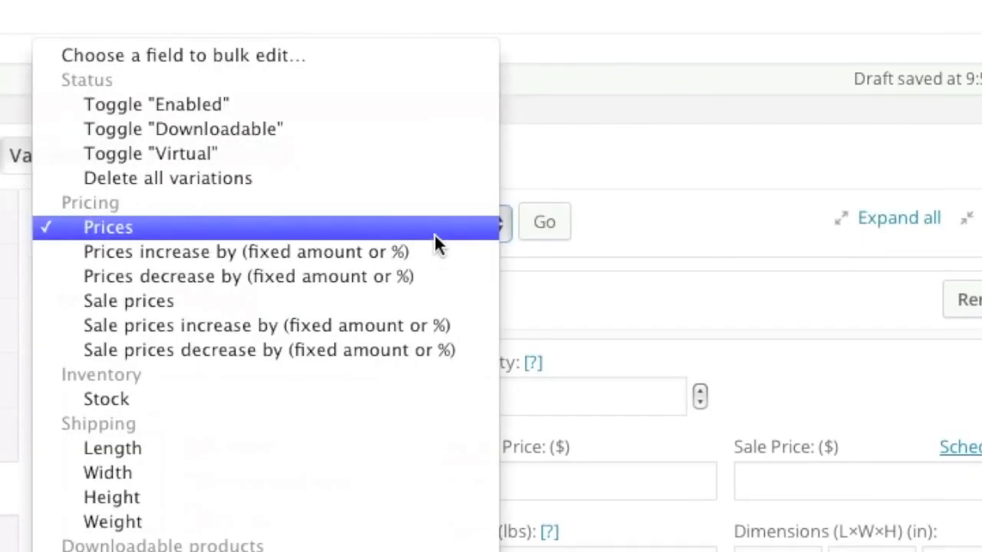
click(379, 520)
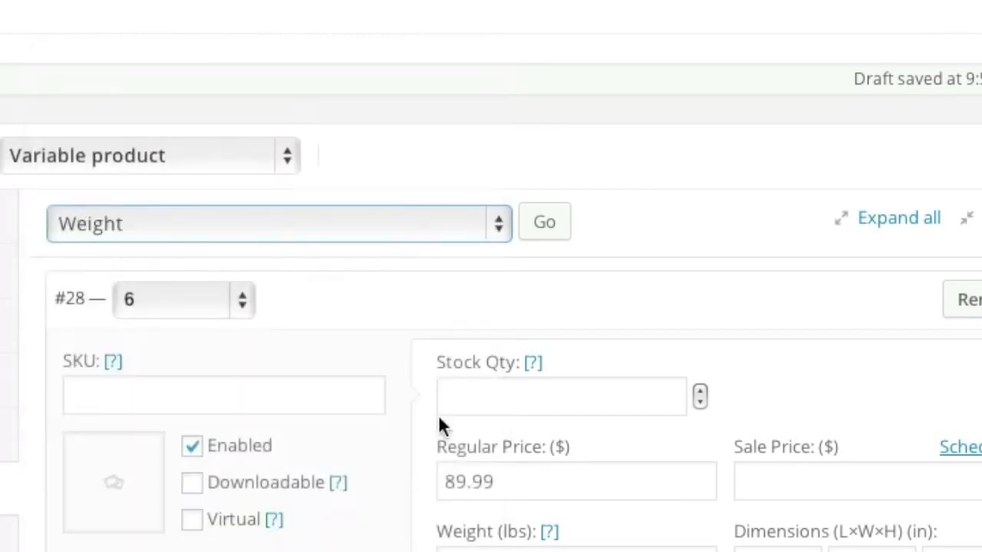
click(557, 222)
text(1)
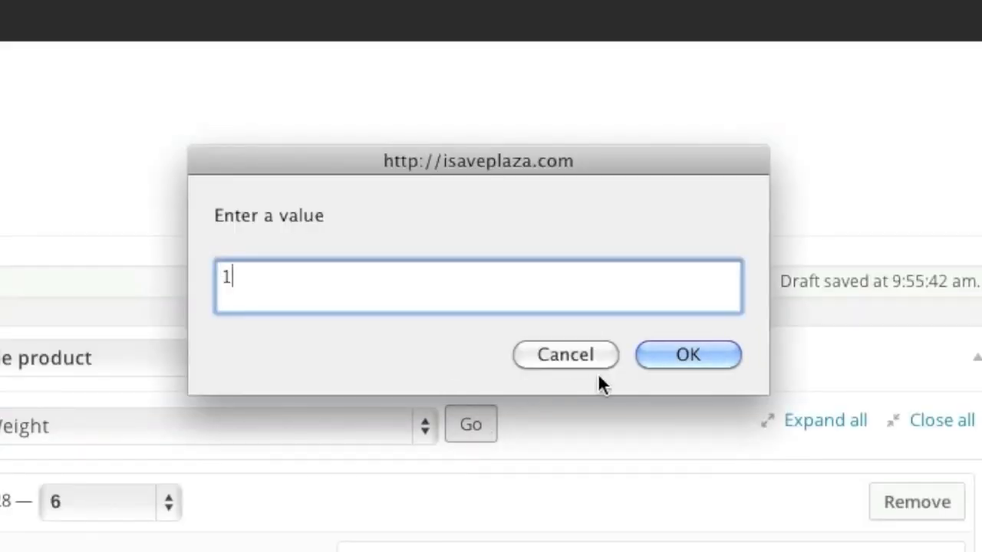
click(681, 358)
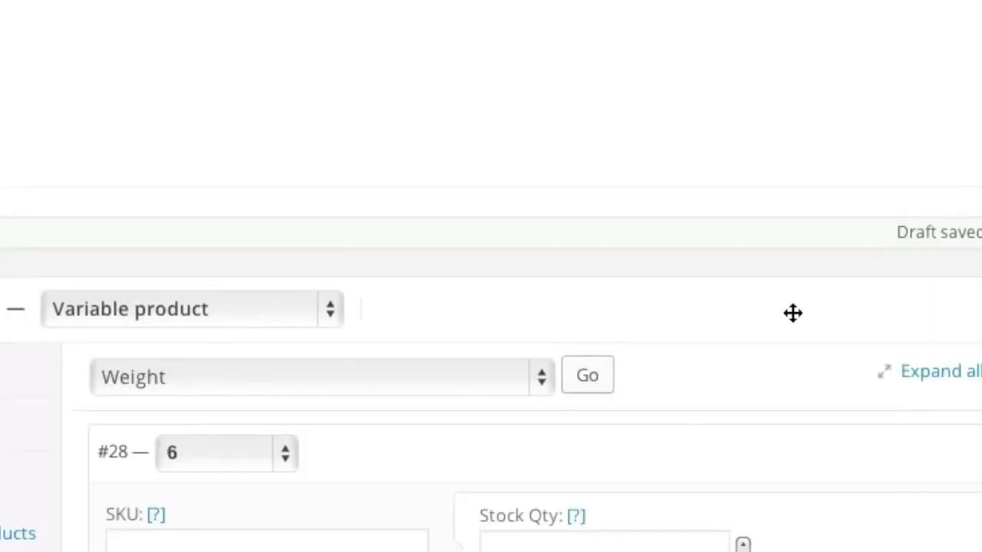
Step: Bulk-set the stock quantity of all variations to 12
click(494, 382)
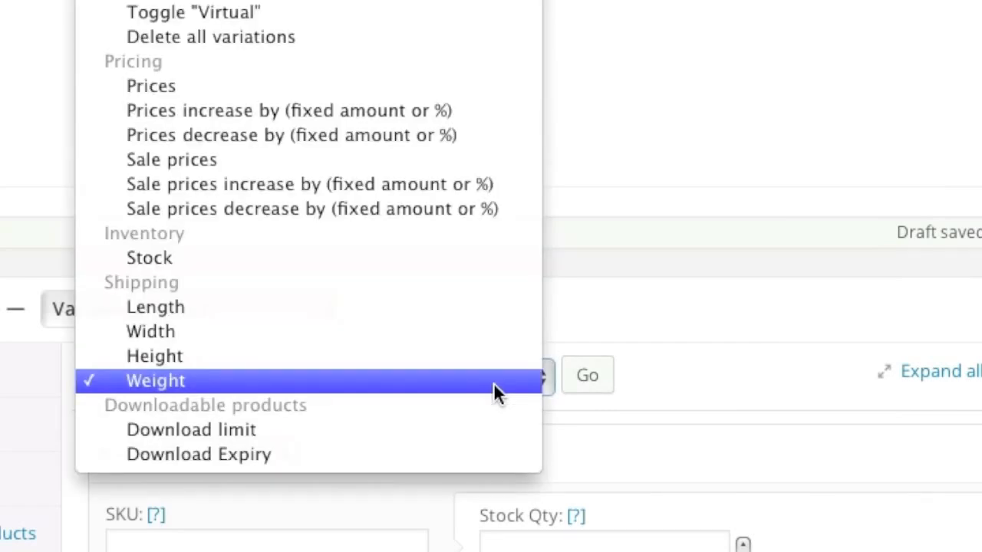
click(376, 258)
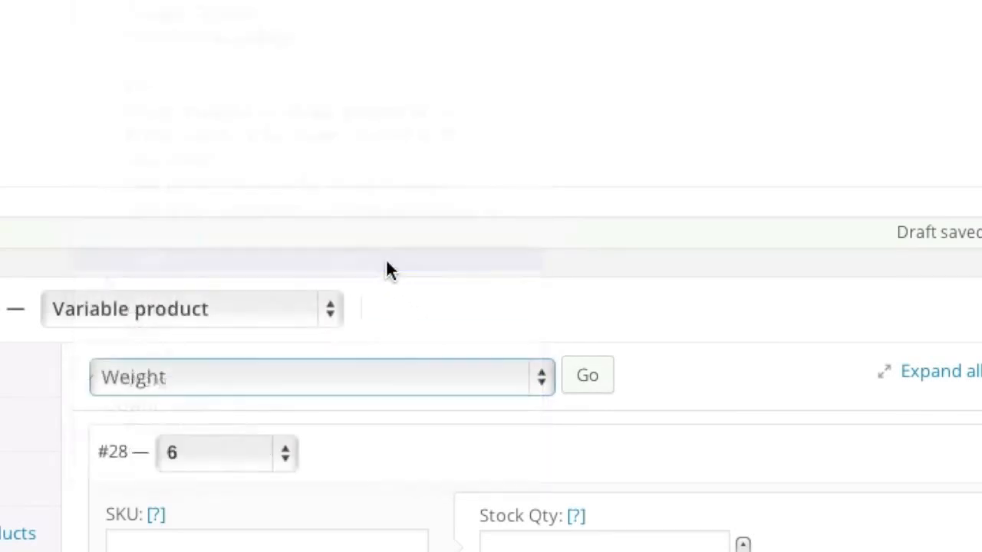
click(577, 382)
text(12)
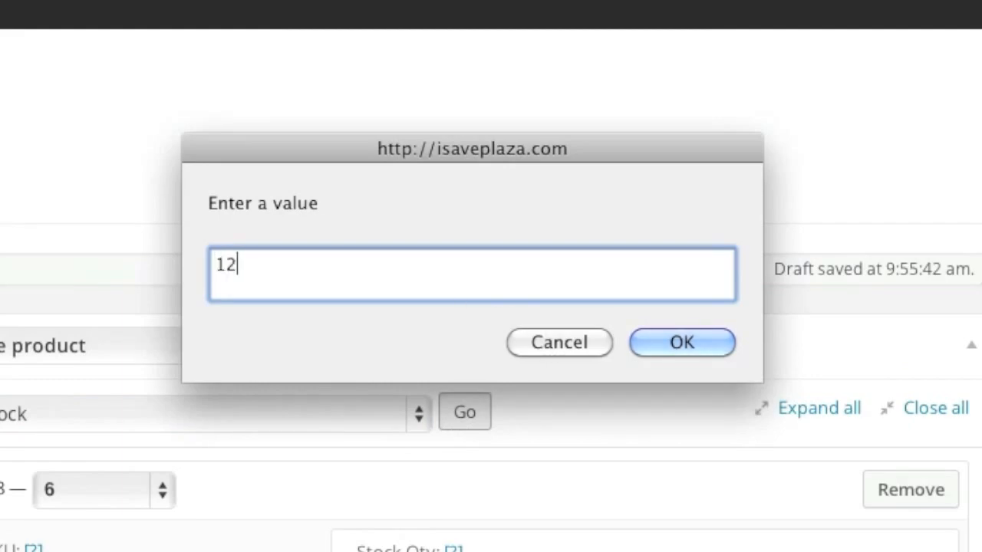
click(650, 339)
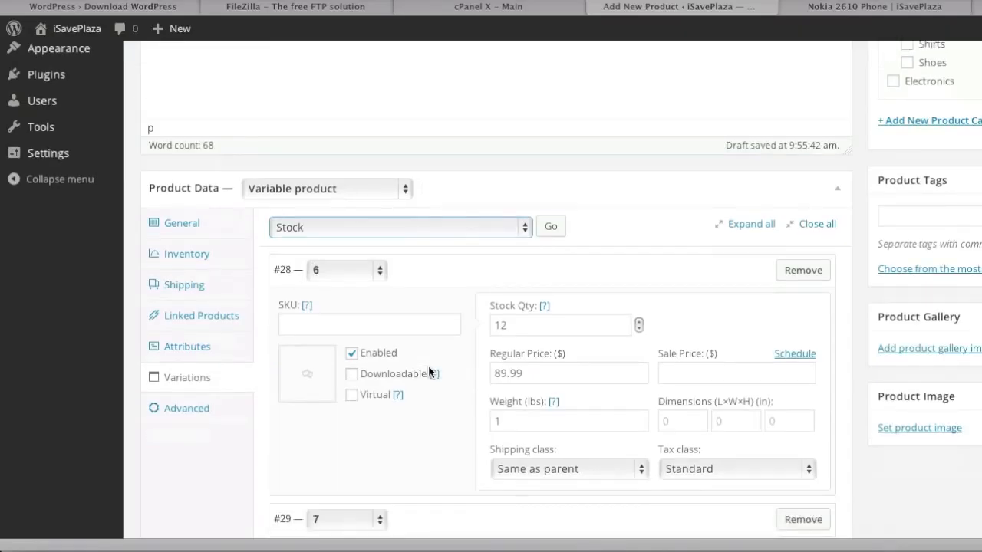
scroll(320, 359, down, 5)
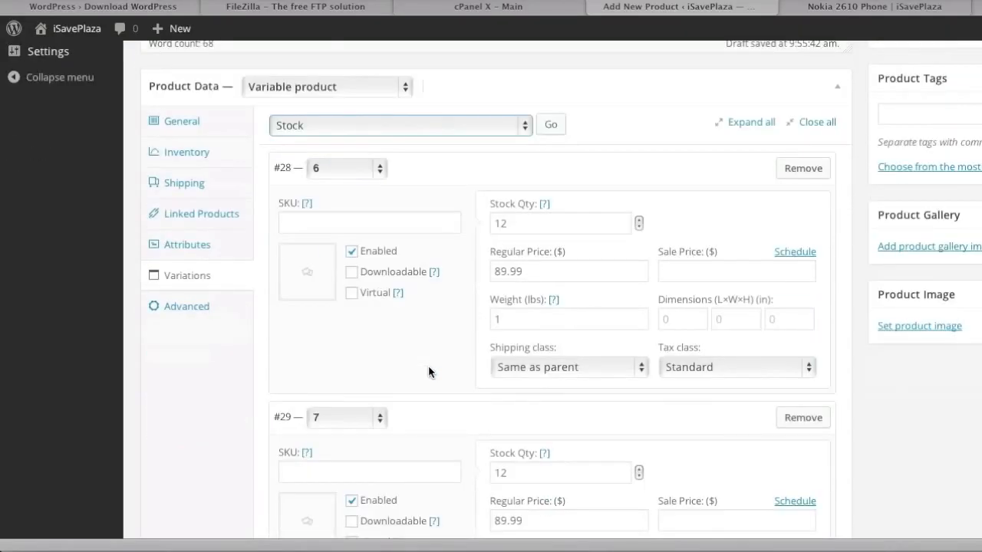
scroll(430, 372, down, 10)
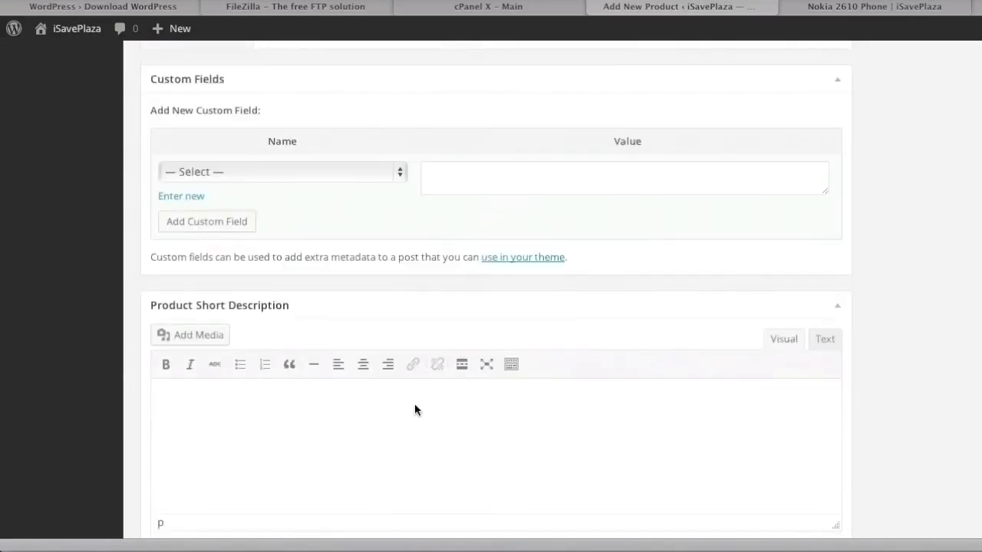
Step: Paste the one-sentence pump description into the Product Short Description
click(819, 548)
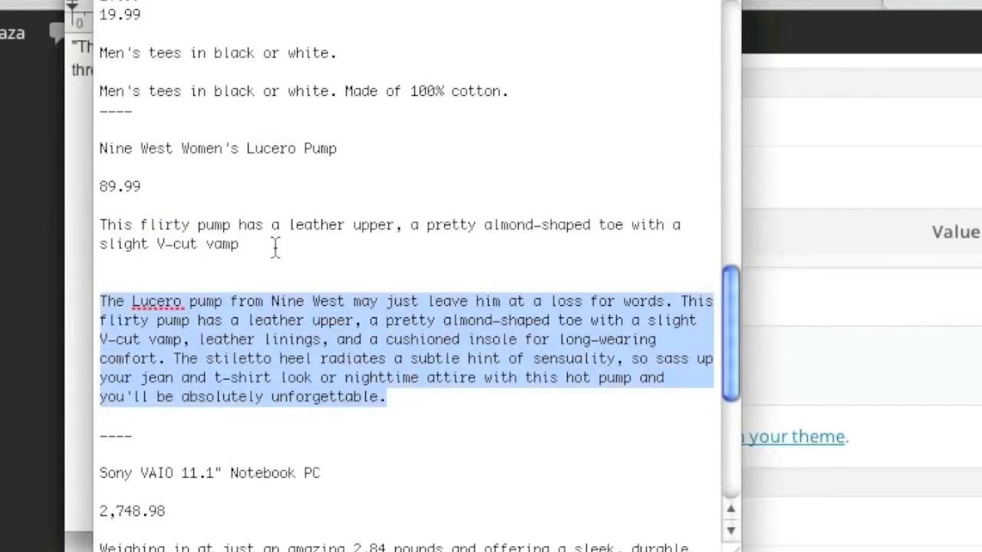
drag(264, 245, 73, 222)
key(super+c)
click(294, 414)
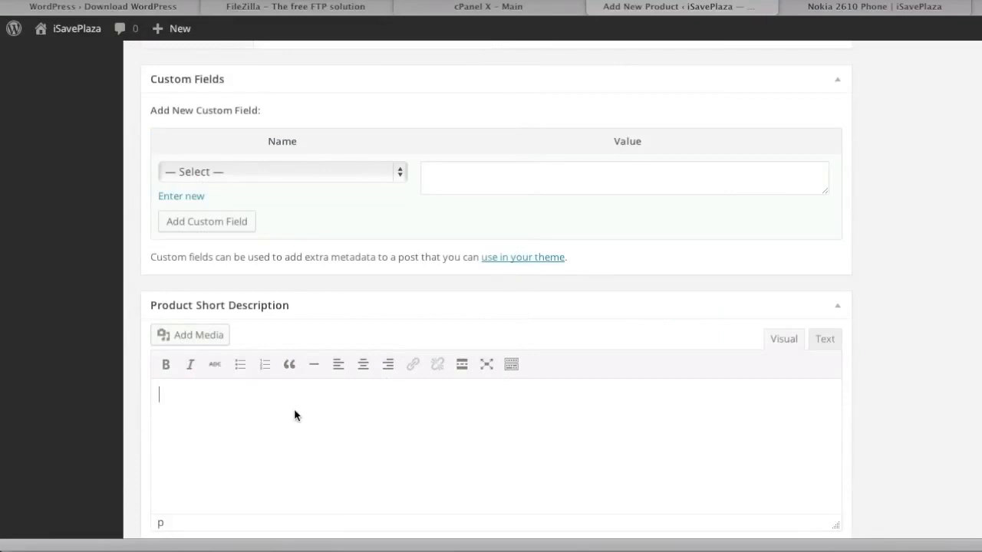
key(super+v)
scroll(412, 415, down, 2)
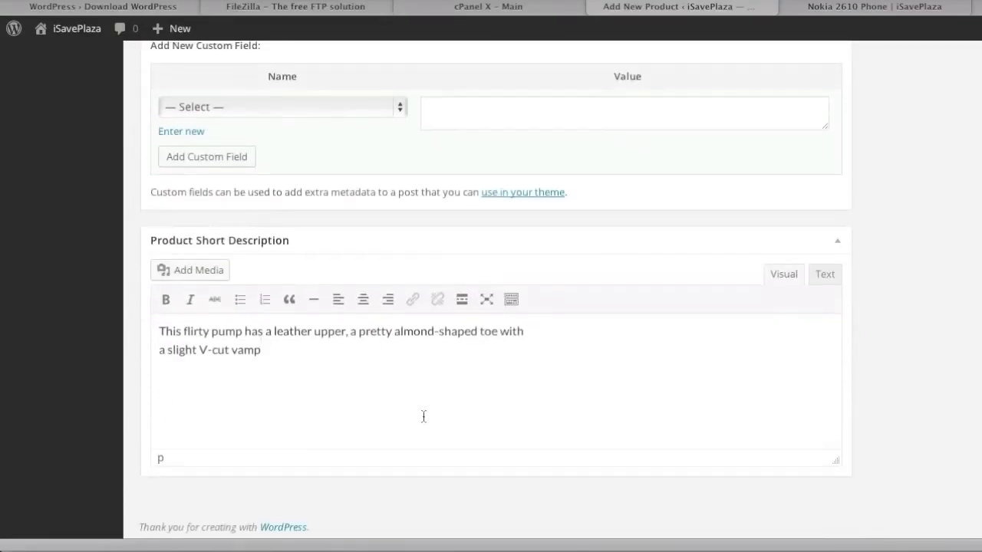
scroll(423, 417, up, 10)
scroll(422, 416, up, 9)
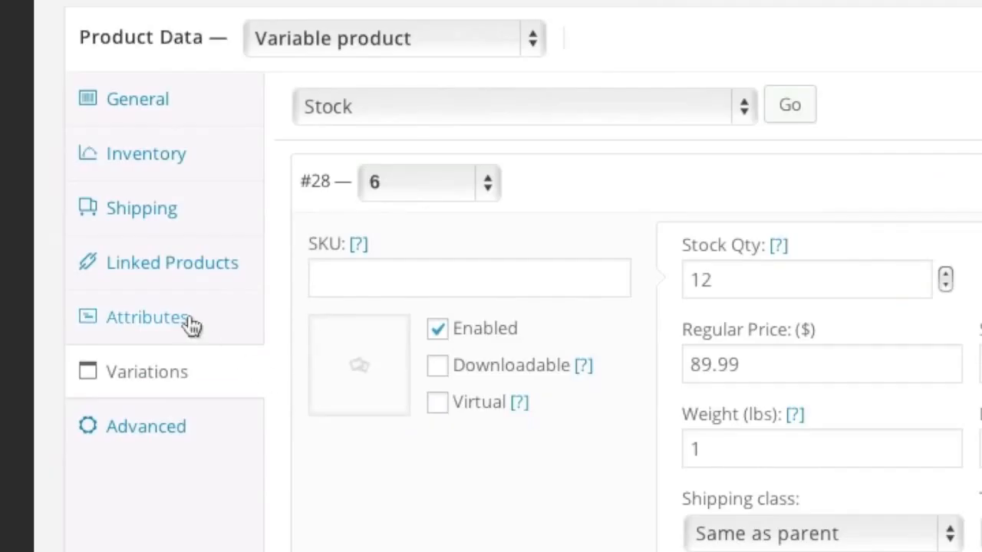
Step: Add a visible Color attribute with value Red, save attributes, and tick the Clothing category
click(207, 381)
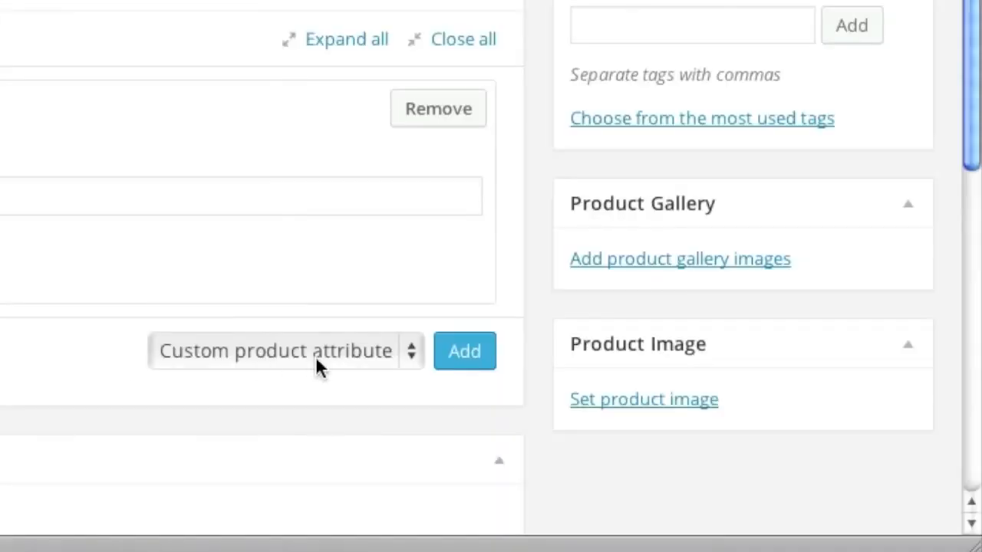
click(402, 354)
click(360, 437)
click(470, 359)
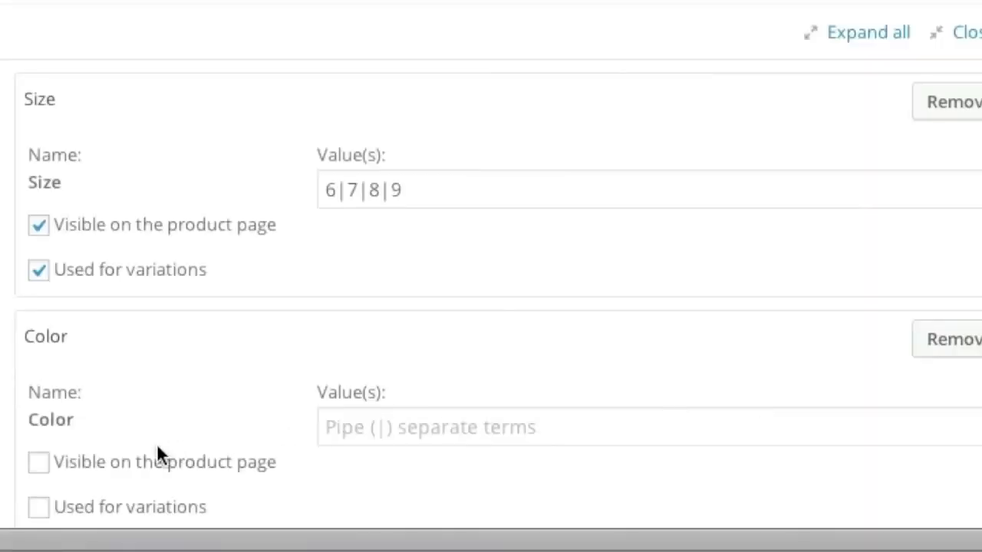
click(39, 463)
click(371, 435)
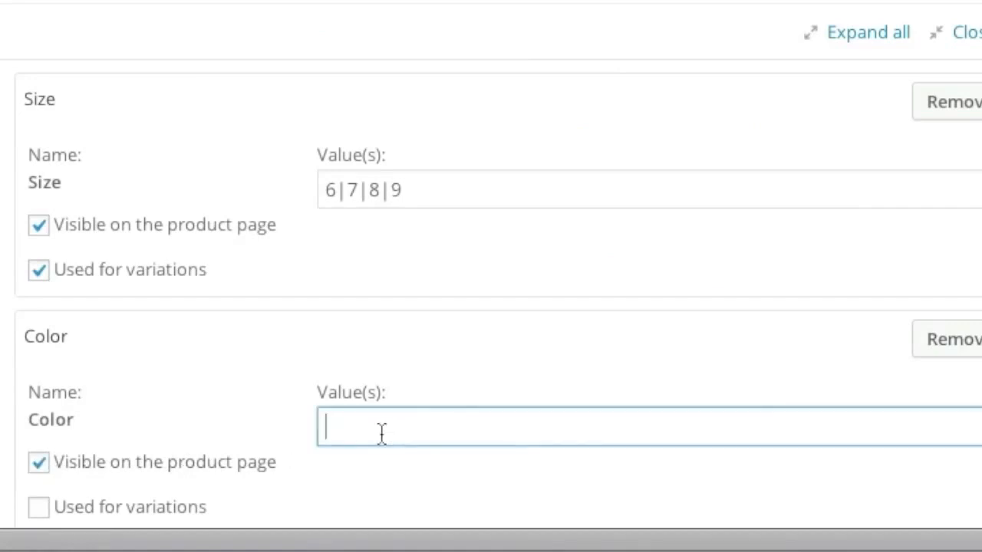
text(Red)
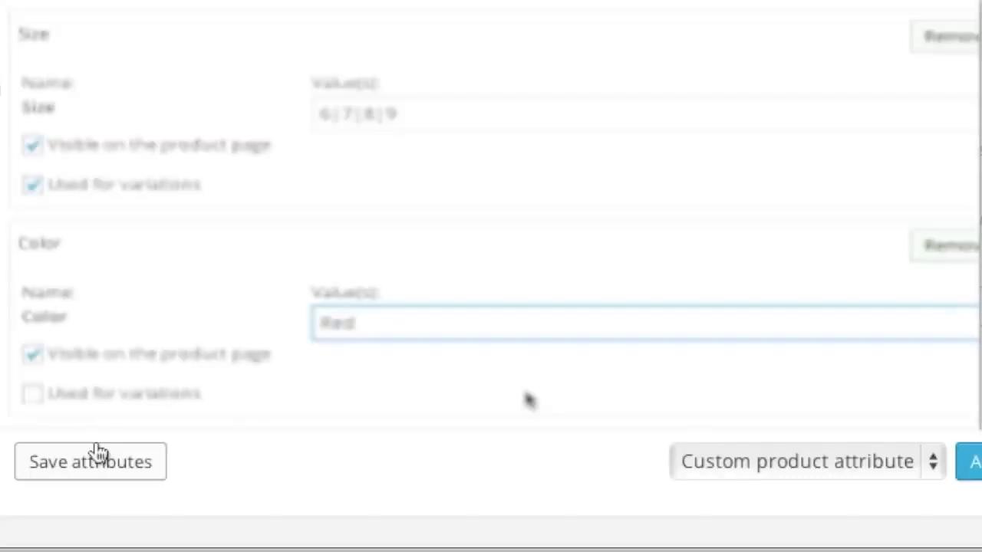
click(92, 468)
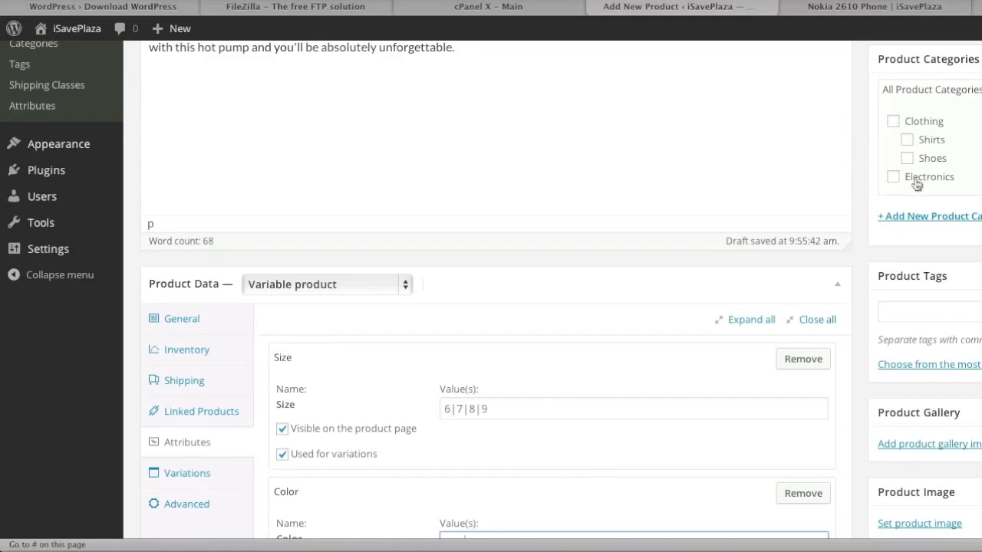
click(894, 123)
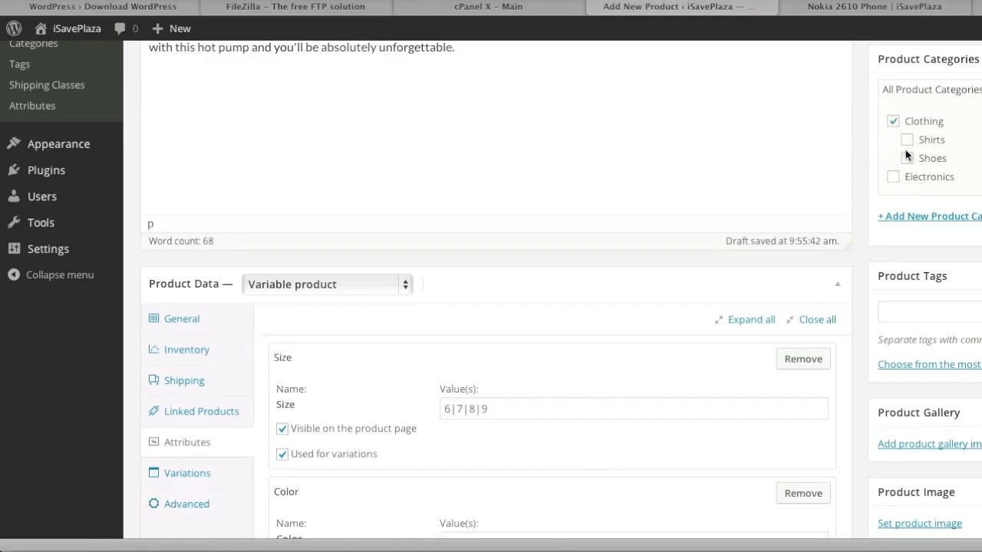
scroll(886, 342, down, 3)
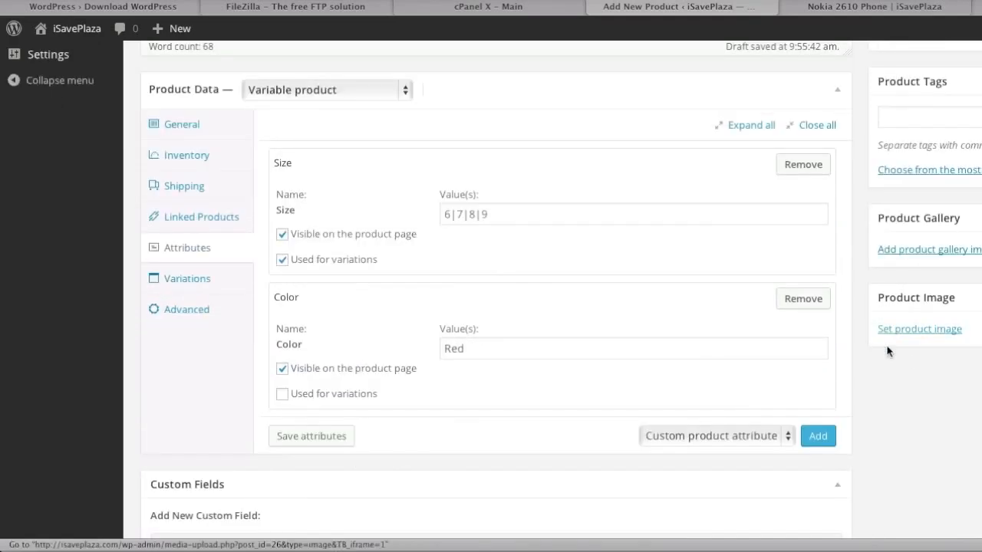
Step: Upload nine-west-women-s-lucero-pump.jpg as the product image and publish the product
click(936, 330)
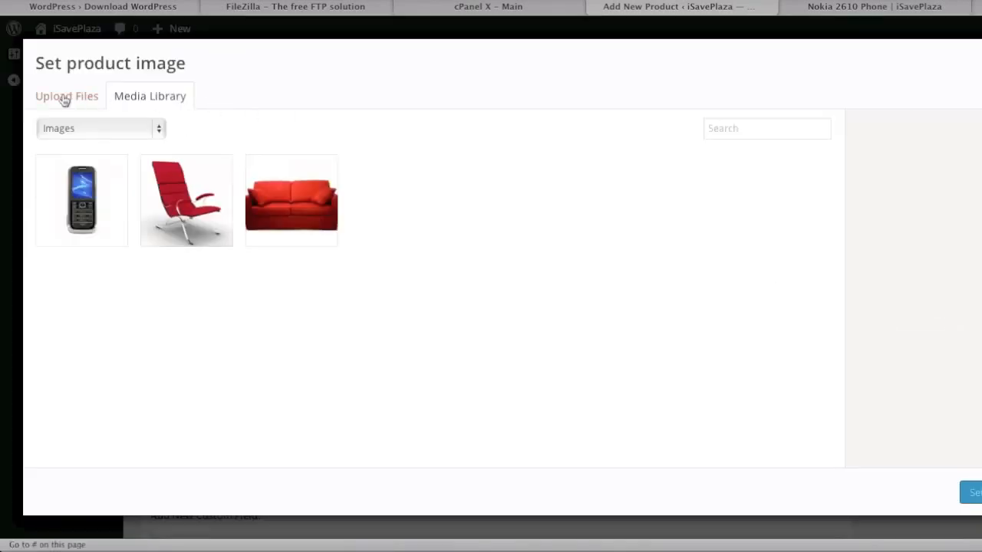
click(63, 98)
click(542, 322)
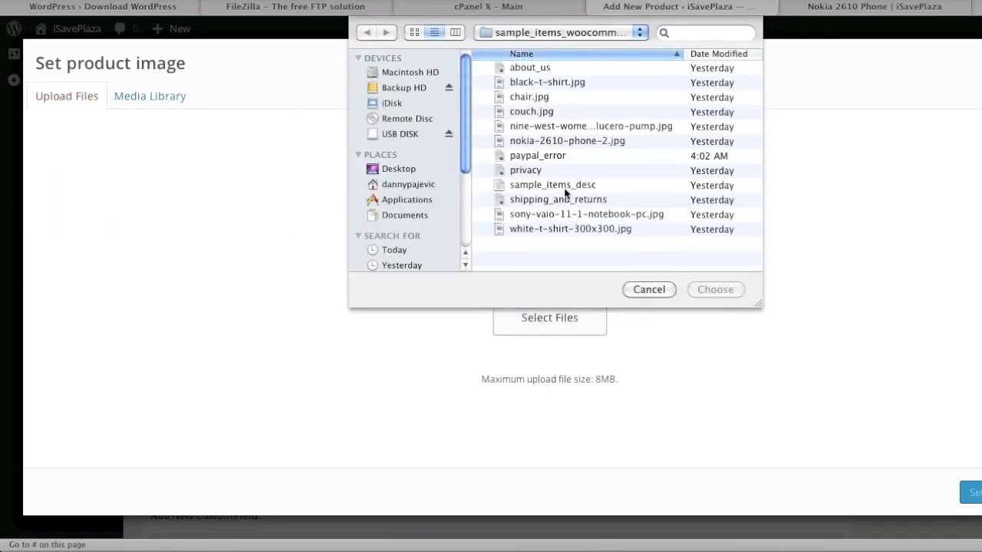
double_click(583, 127)
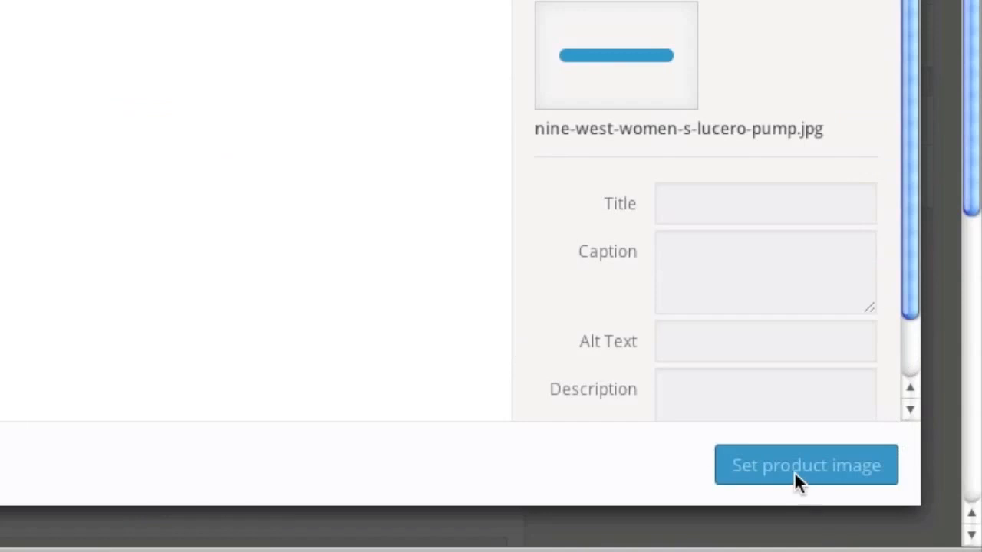
click(779, 471)
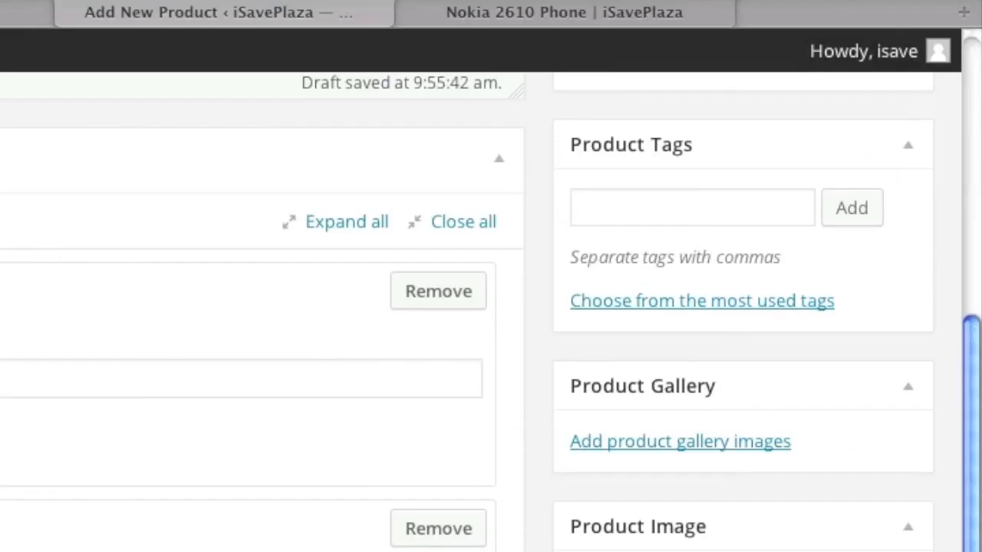
scroll(754, 432, up, 7)
click(889, 490)
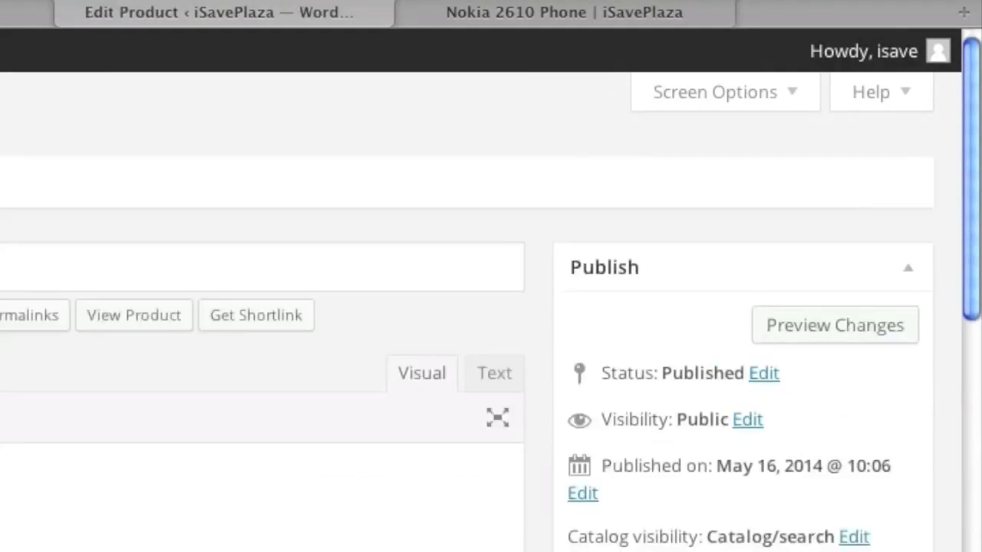
right_click(282, 164)
click(339, 195)
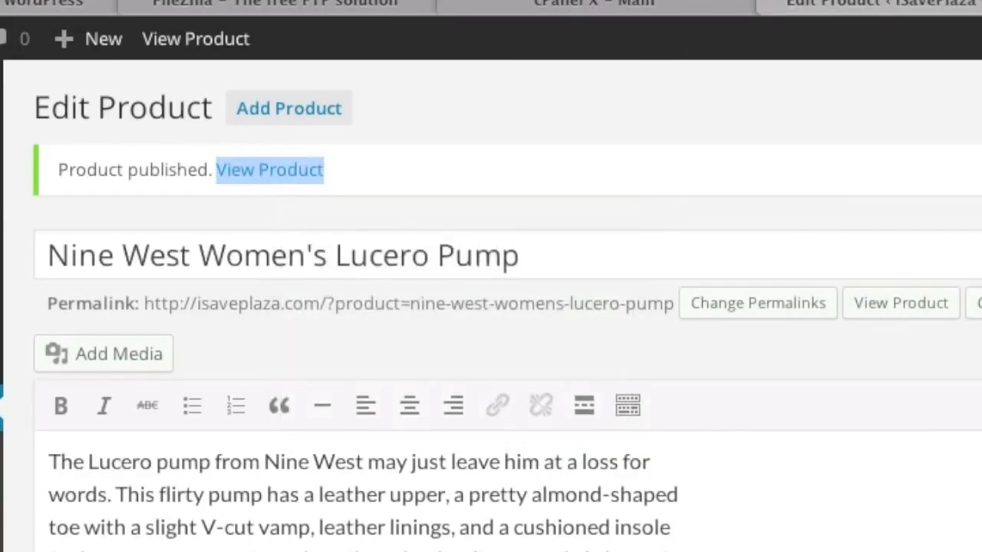
click(951, 10)
scroll(765, 322, down, 3)
scroll(763, 326, down, 1)
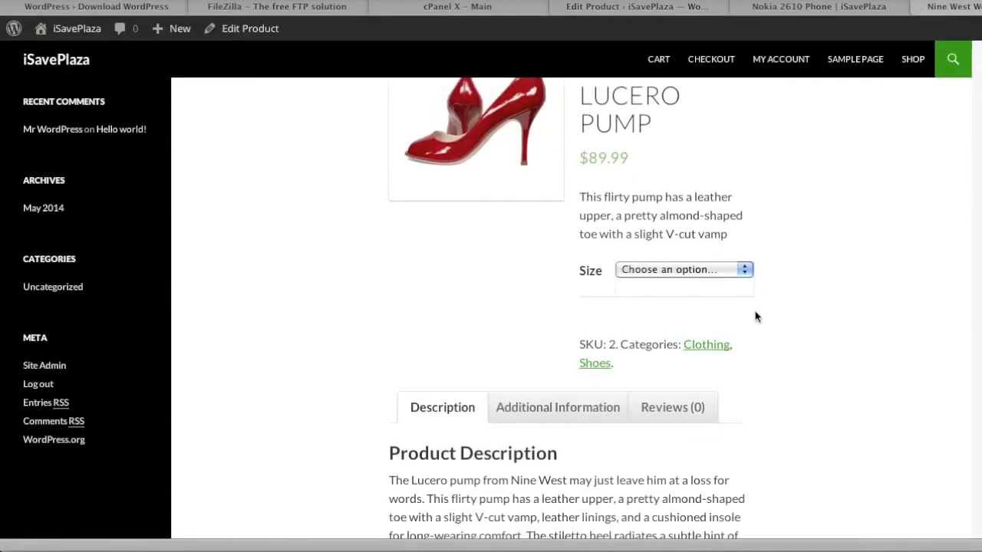
click(706, 270)
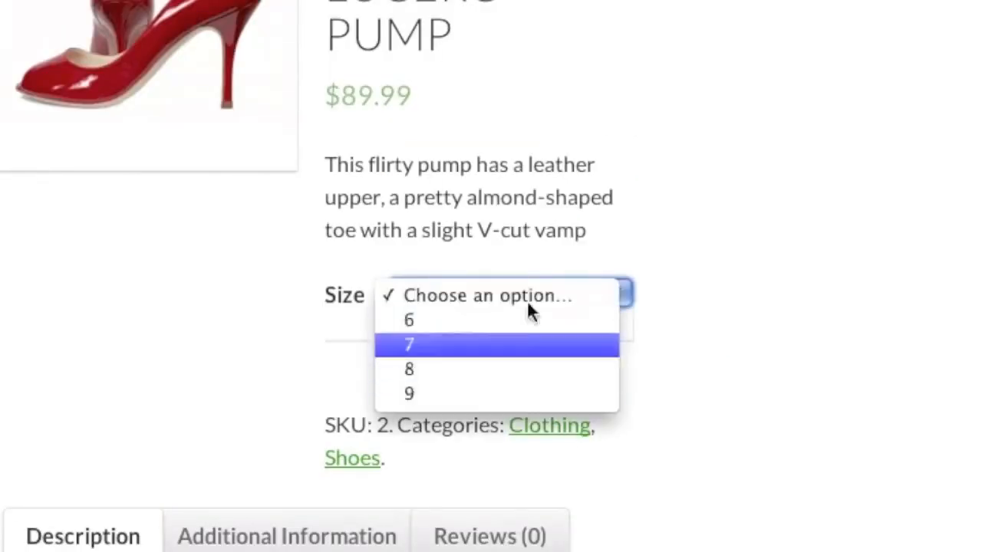
click(340, 361)
scroll(267, 393, down, 1)
click(287, 536)
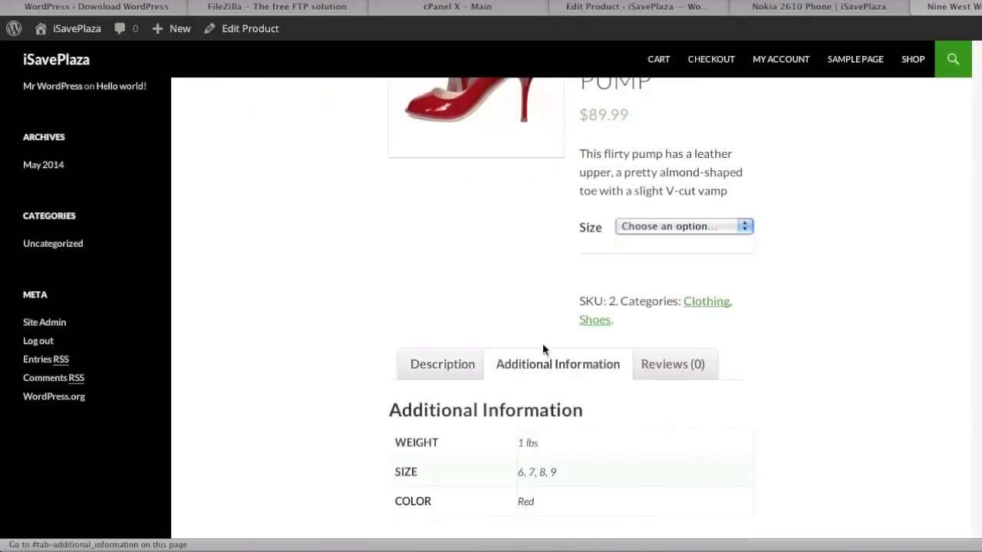
scroll(529, 345, down, 1)
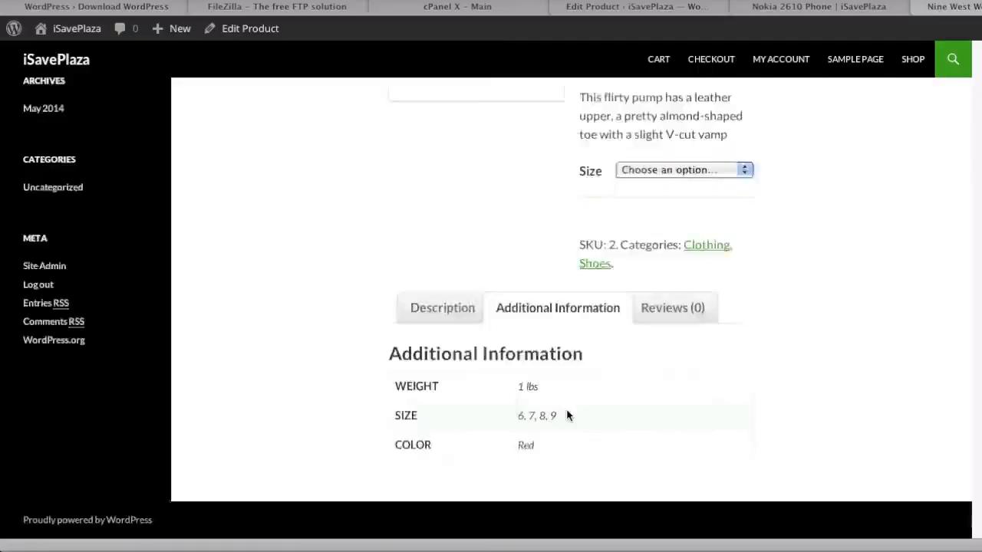
scroll(568, 413, up, 3)
click(638, 6)
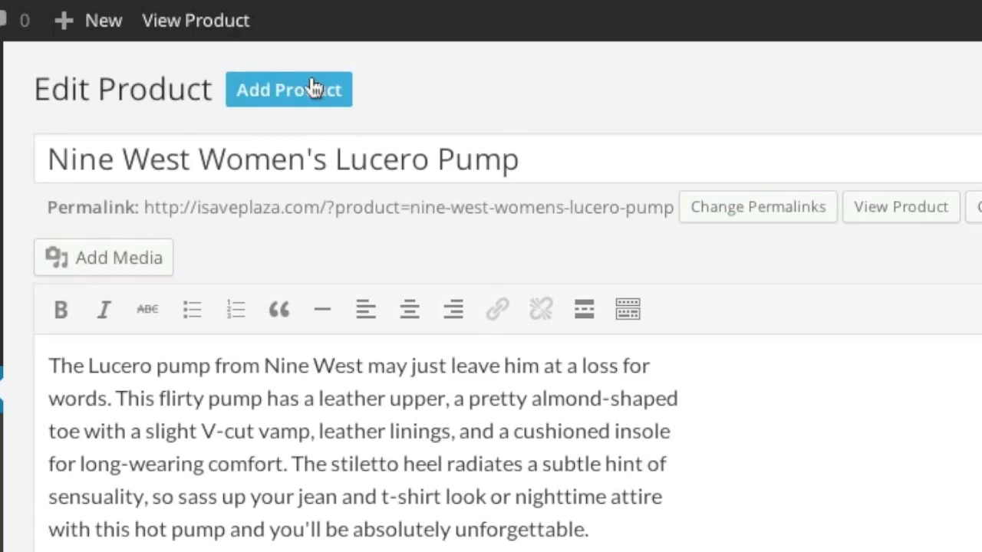
Step: Start a new product named 'Chair'
click(311, 90)
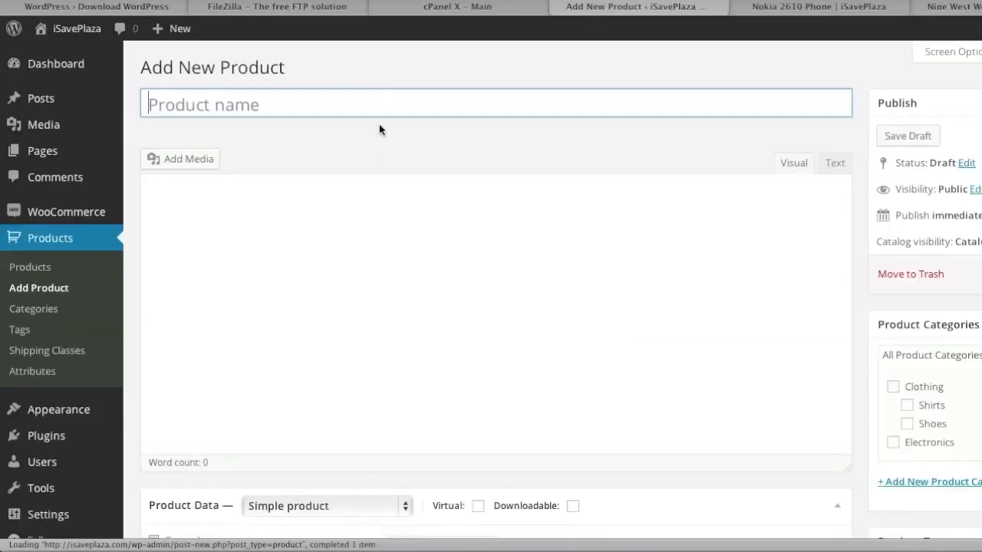
click(818, 549)
scroll(302, 171, up, 10)
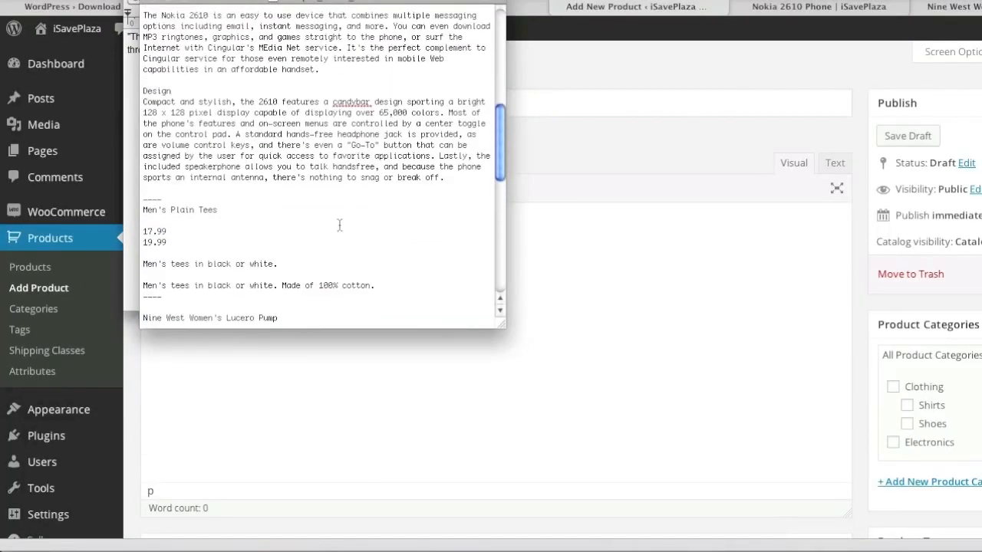
drag(178, 9, 137, 10)
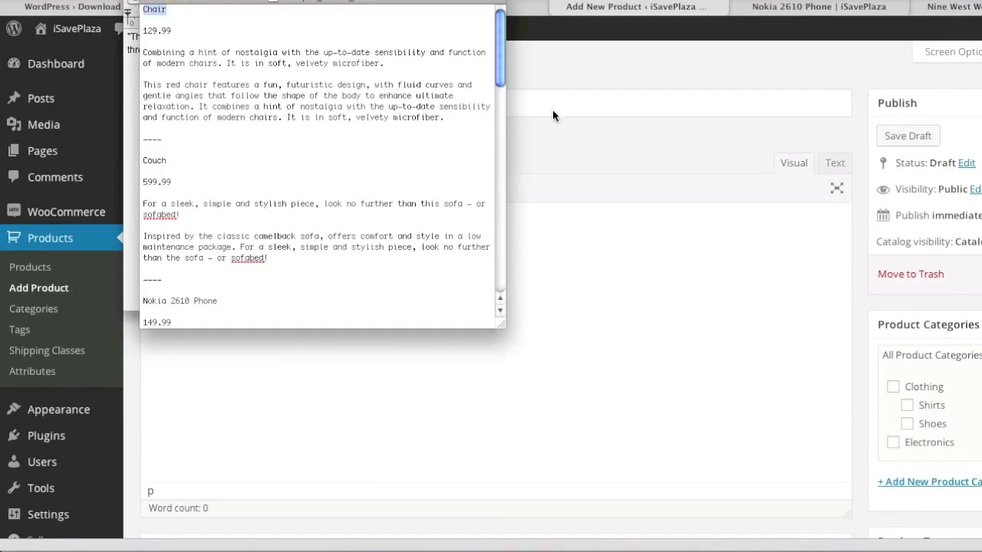
click(482, 108)
key(super+v)
Step: Paste the red chair description paragraph into the product description
click(644, 333)
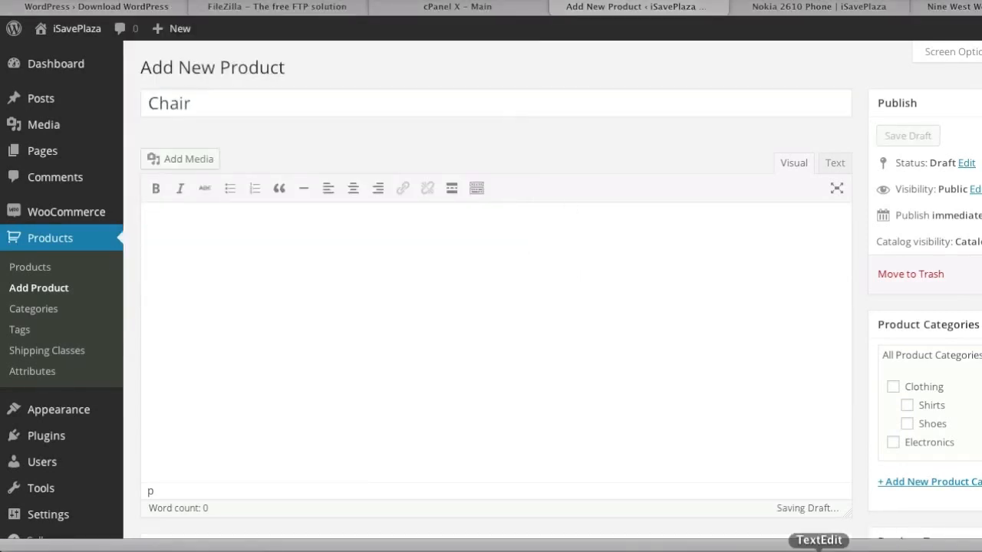
click(818, 549)
drag(445, 117, 135, 87)
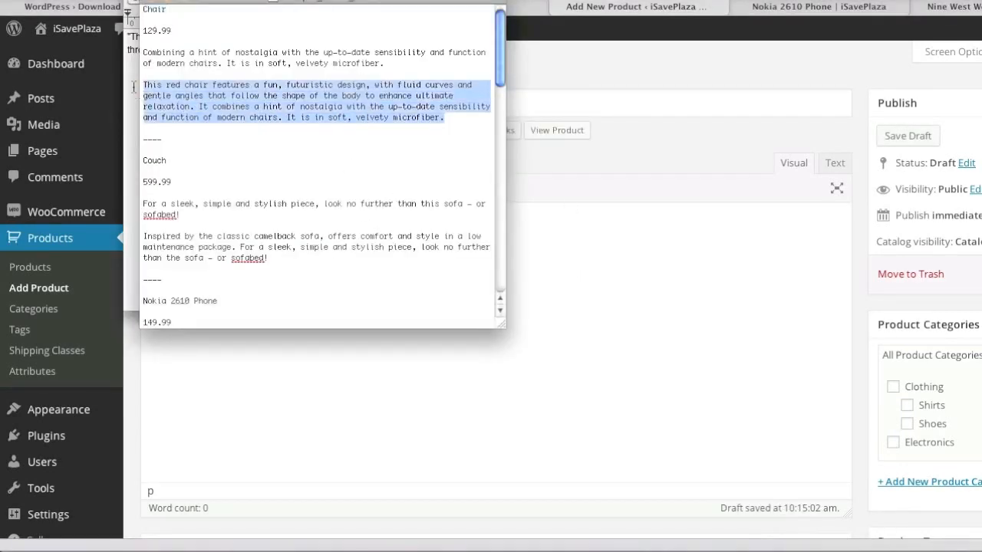
key(super+c)
click(460, 399)
key(super+v)
scroll(529, 391, down, 5)
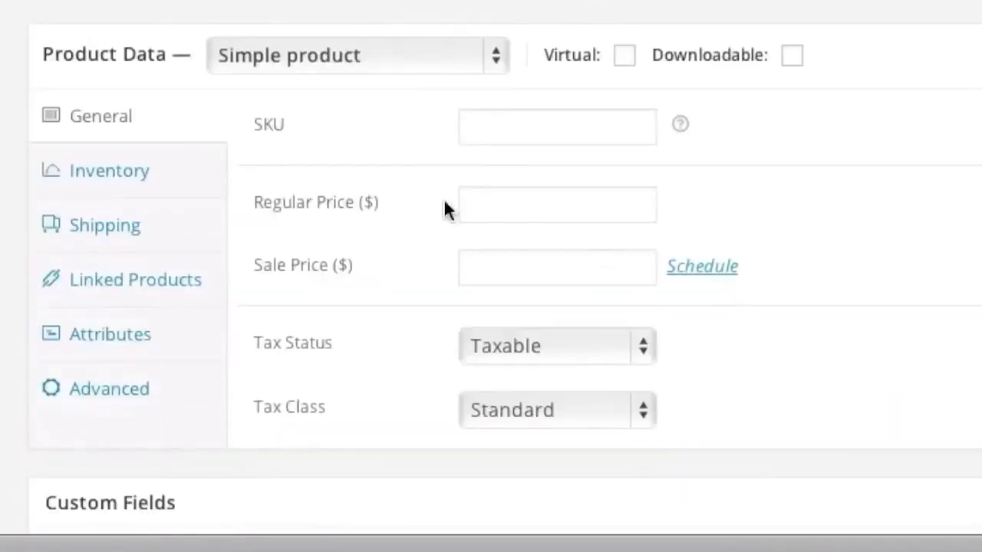
Step: Set SKU 3 and a regular price of 199.99
click(490, 129)
text(3)
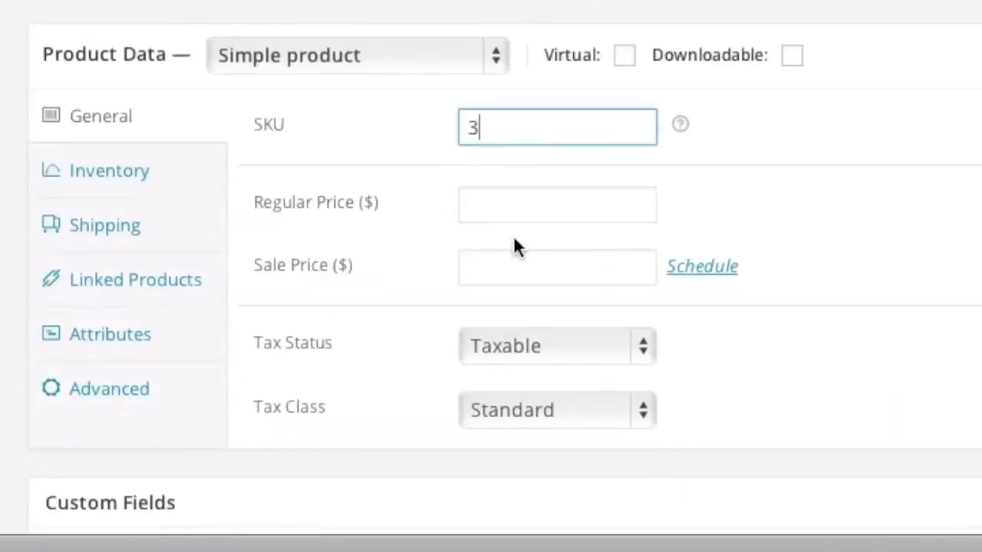
click(517, 213)
text(199)
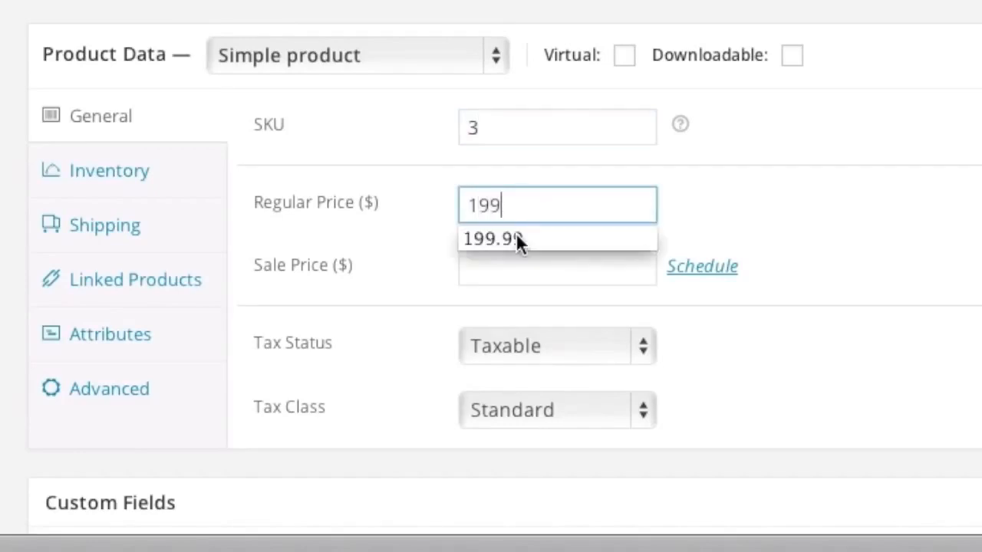
click(520, 237)
Step: Turn on stock management with a stock quantity of 12
click(149, 178)
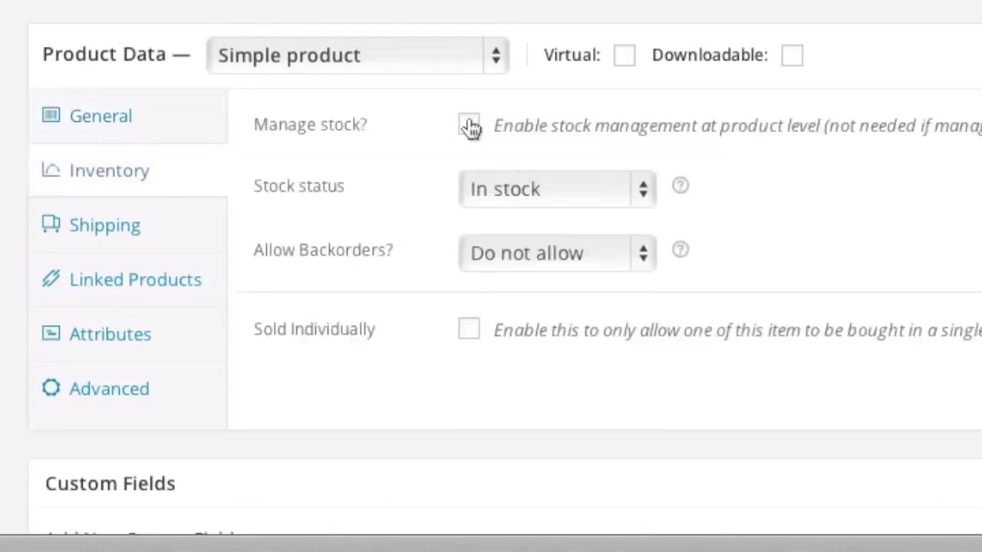
click(468, 125)
click(495, 184)
text(12)
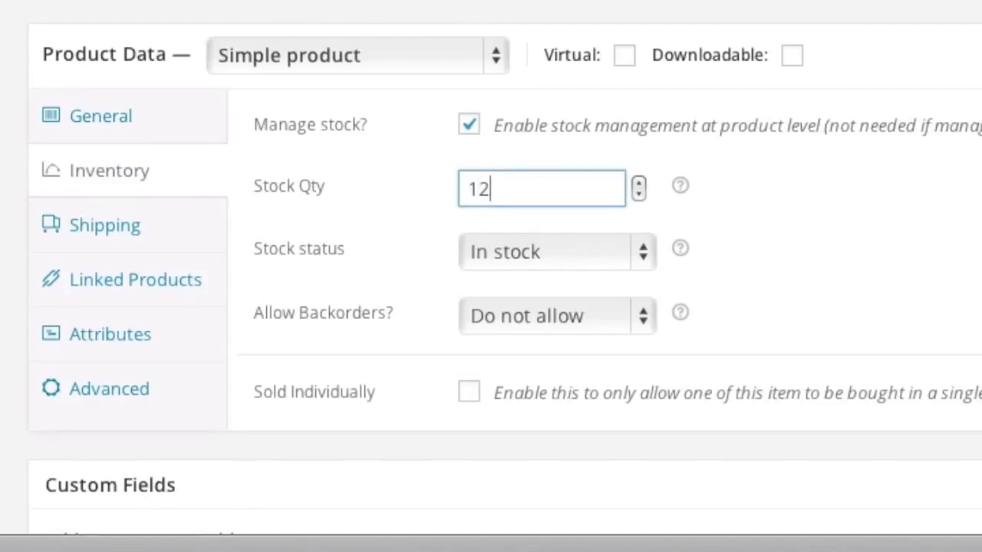
Step: Set the product weight to 100 lbs
click(157, 244)
click(520, 138)
text(100)
click(326, 321)
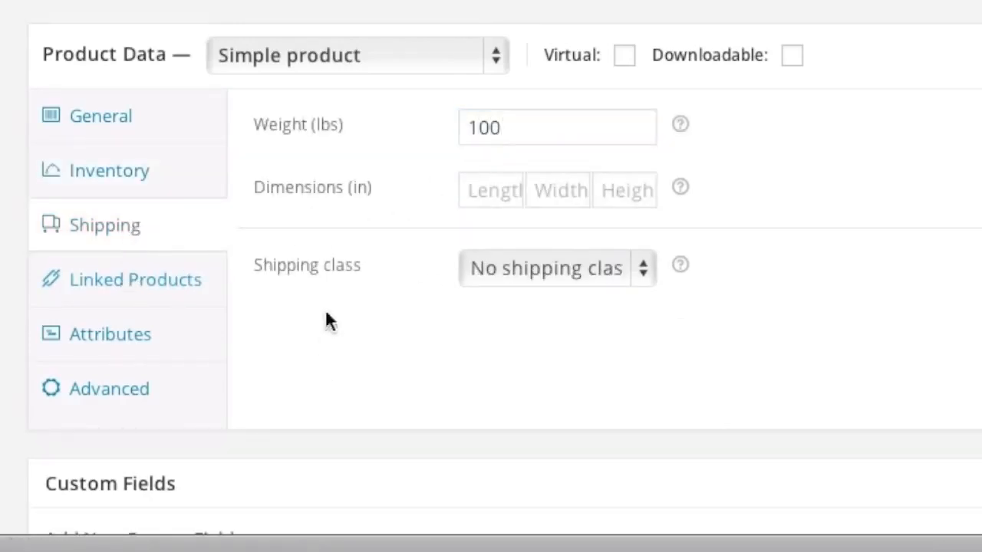
click(184, 290)
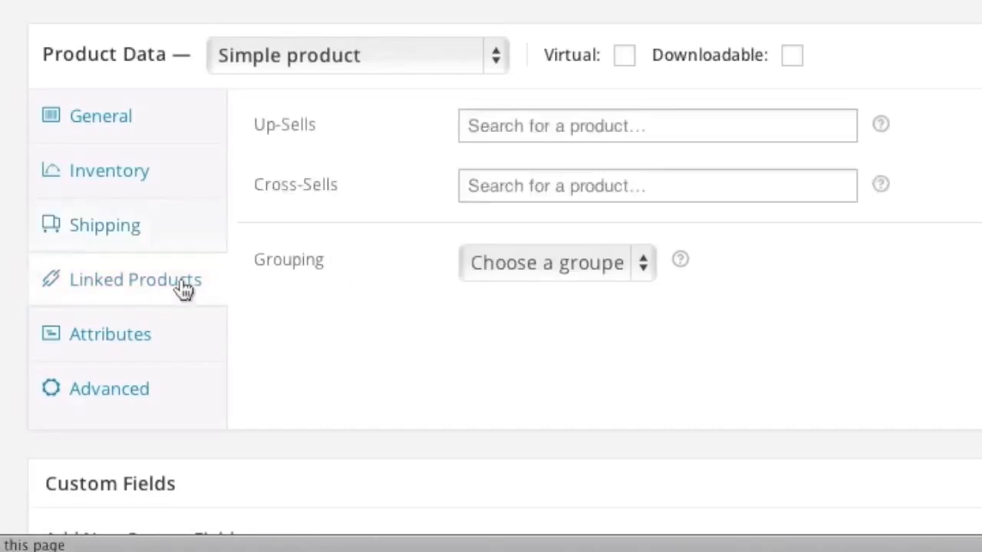
Step: Add the Nine West Women's Lucero Pump as an up-sell, leaving cross-sells empty
click(504, 131)
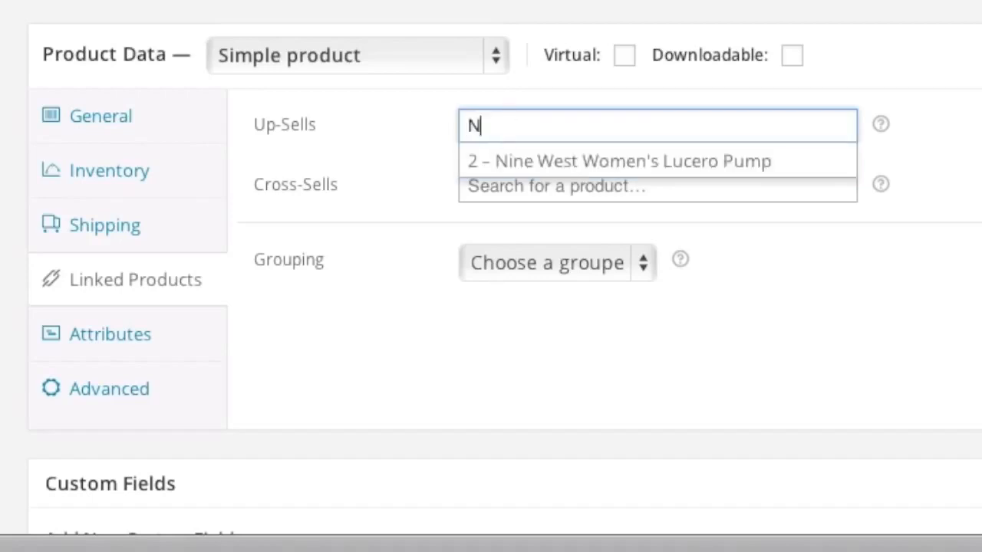
text(Nine)
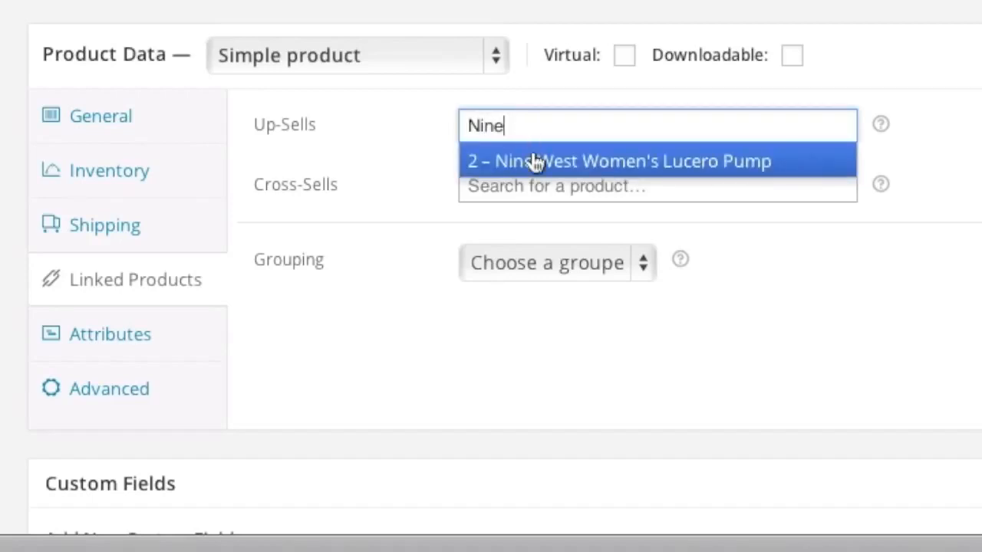
click(535, 163)
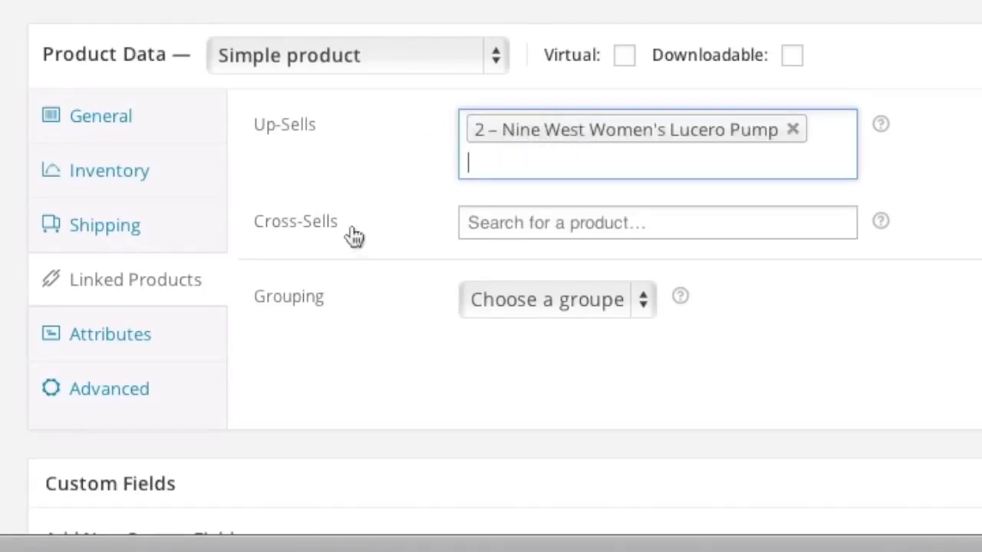
click(528, 228)
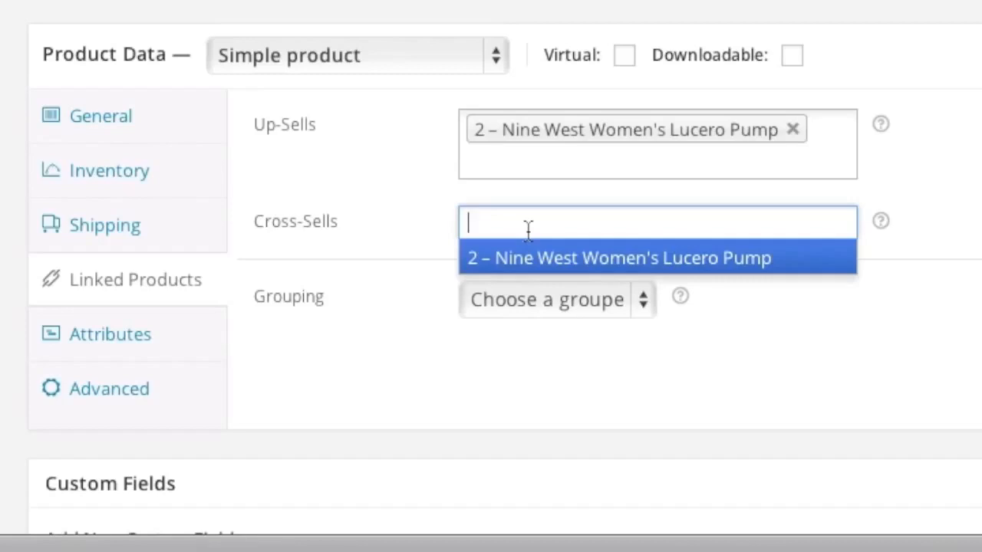
text(Nokia)
key(BackSpace)
key(BackSpace)
key(BackSpace)
key(BackSpace)
key(BackSpace)
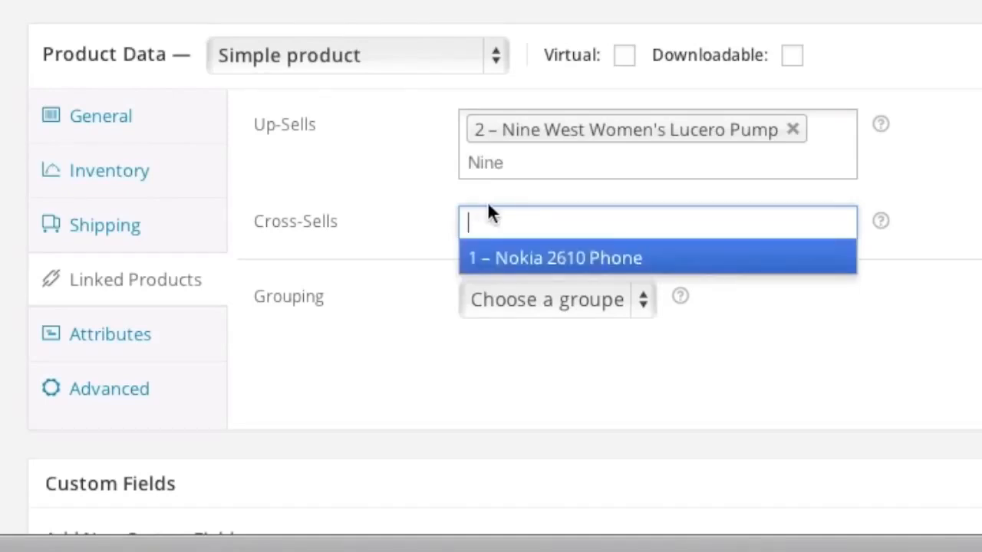
click(389, 268)
click(134, 341)
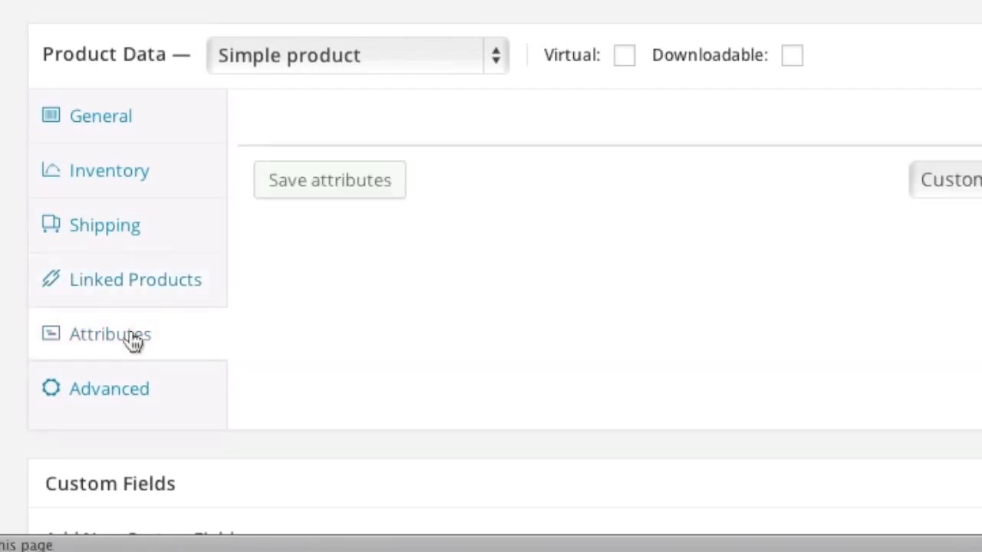
Step: Add a Color attribute with the value Red to the product
click(861, 192)
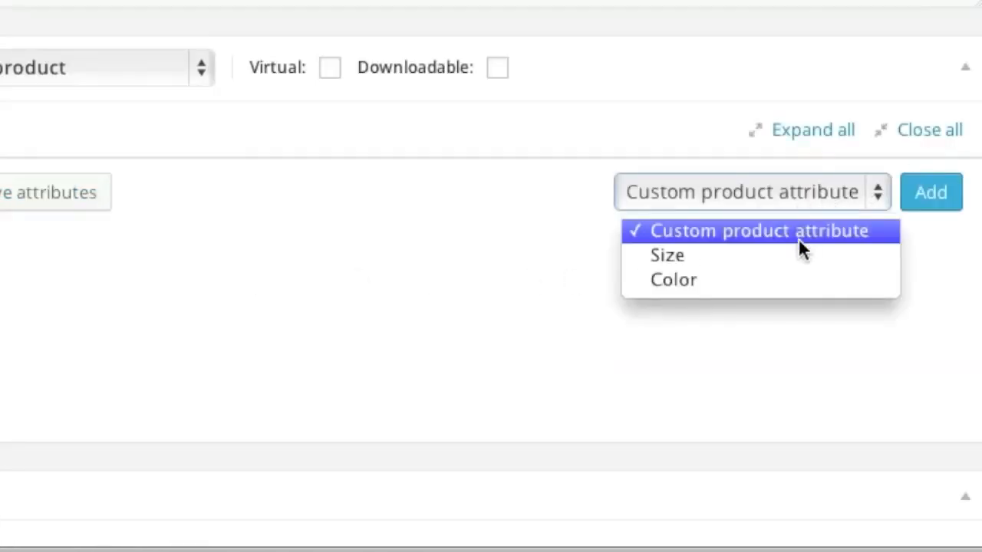
click(774, 276)
click(933, 192)
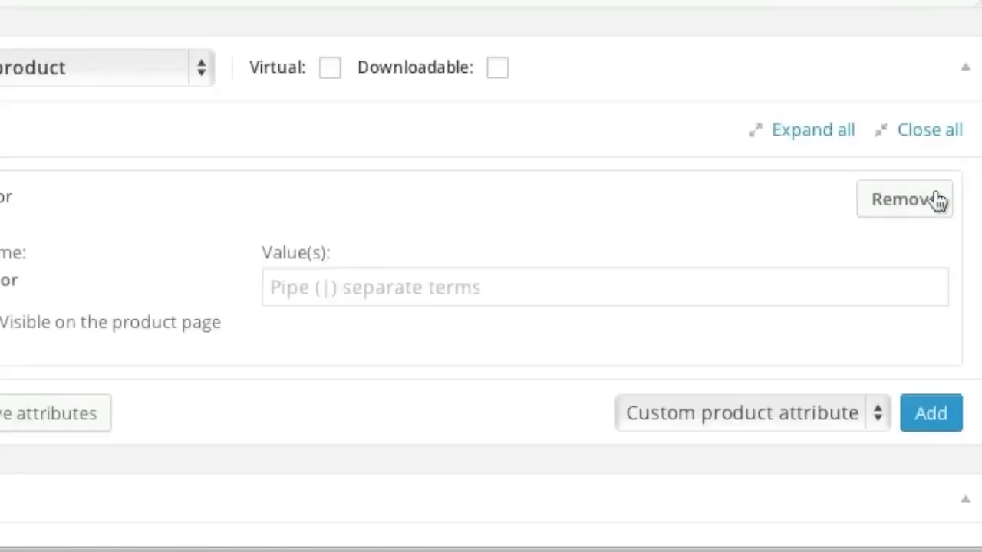
click(299, 288)
text(Red)
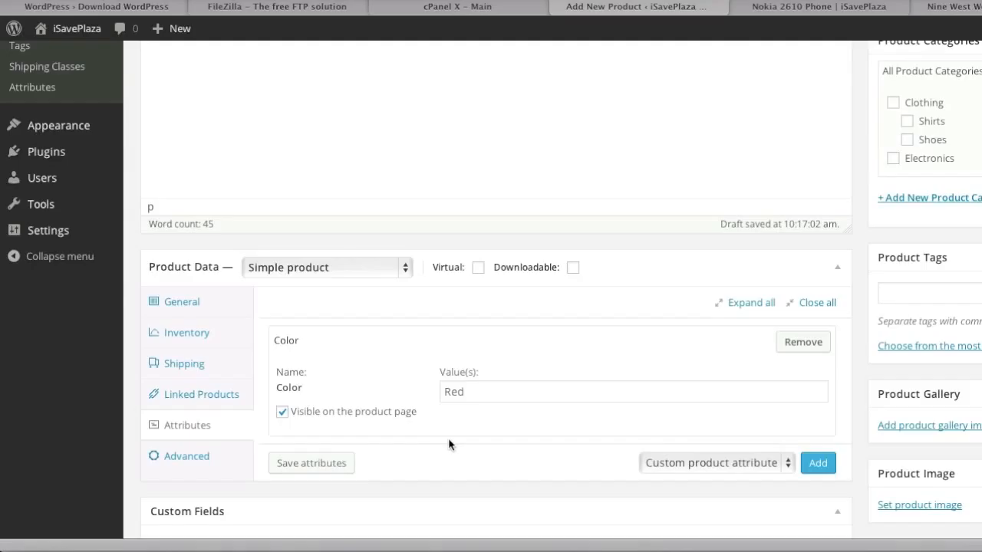
Step: Copy the chair's description paragraph from TextEdit into the Product Short Description
scroll(449, 445, down, 10)
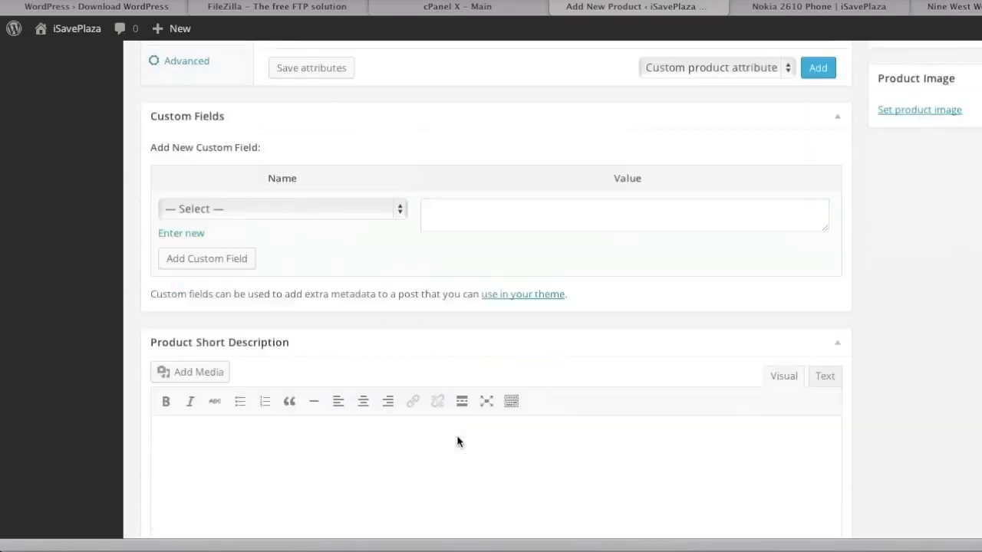
click(819, 546)
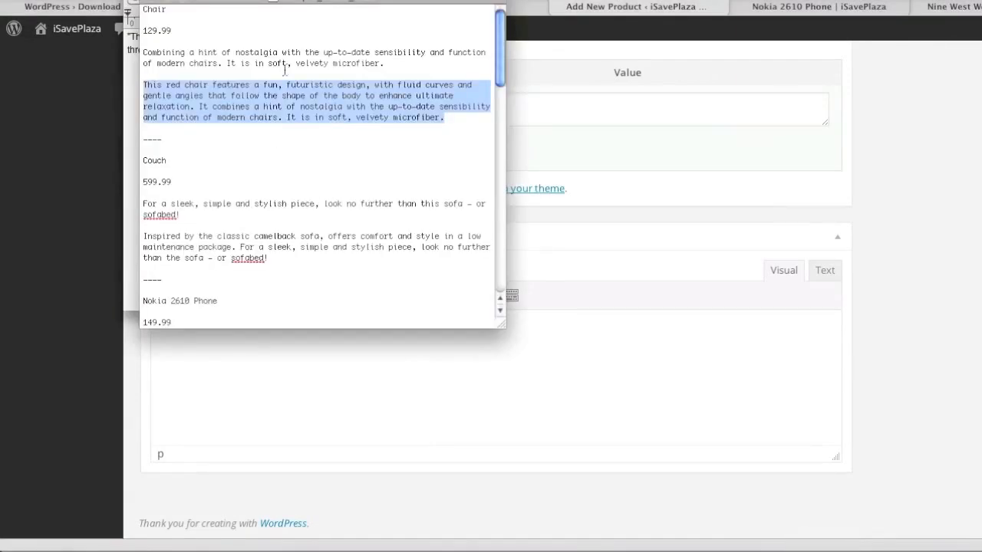
drag(385, 63, 129, 52)
key(super+c)
click(86, 145)
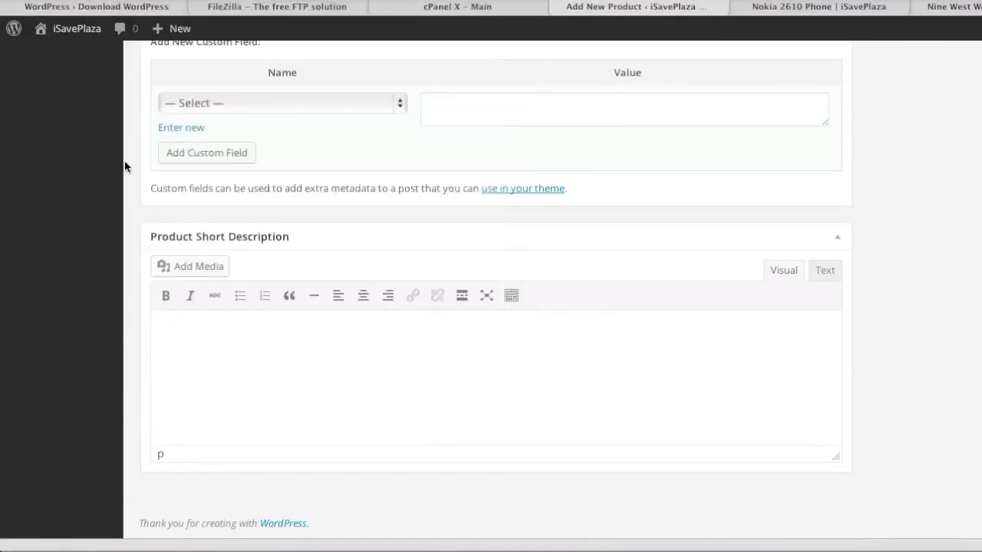
click(330, 350)
key(super+v)
scroll(537, 327, up, 10)
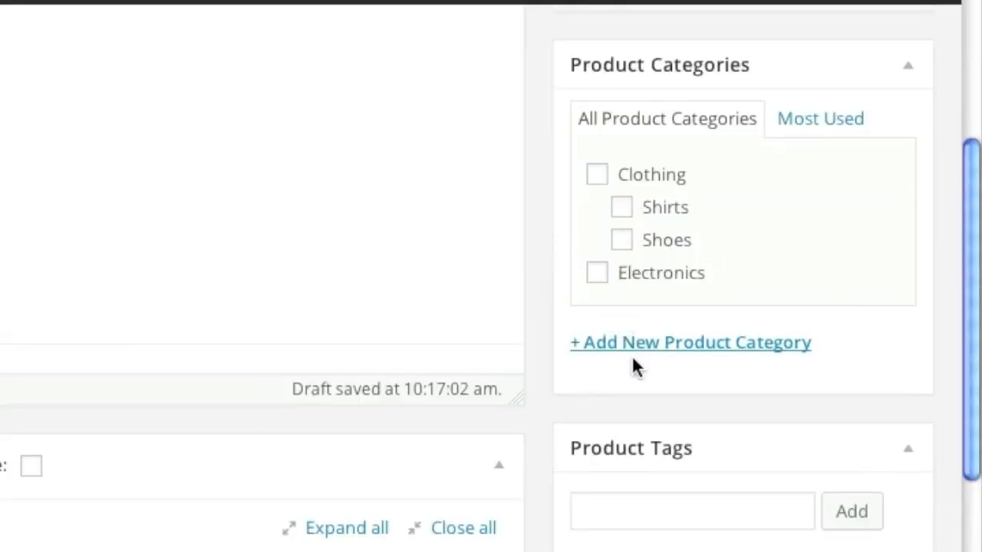
Step: Create a new Furniture product category for the product
click(630, 346)
text(Furniture)
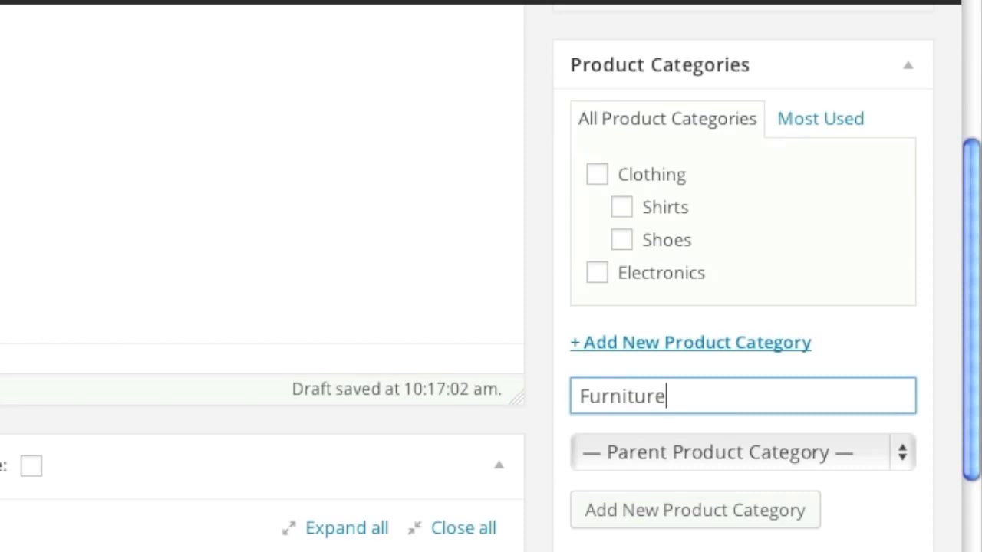
click(718, 506)
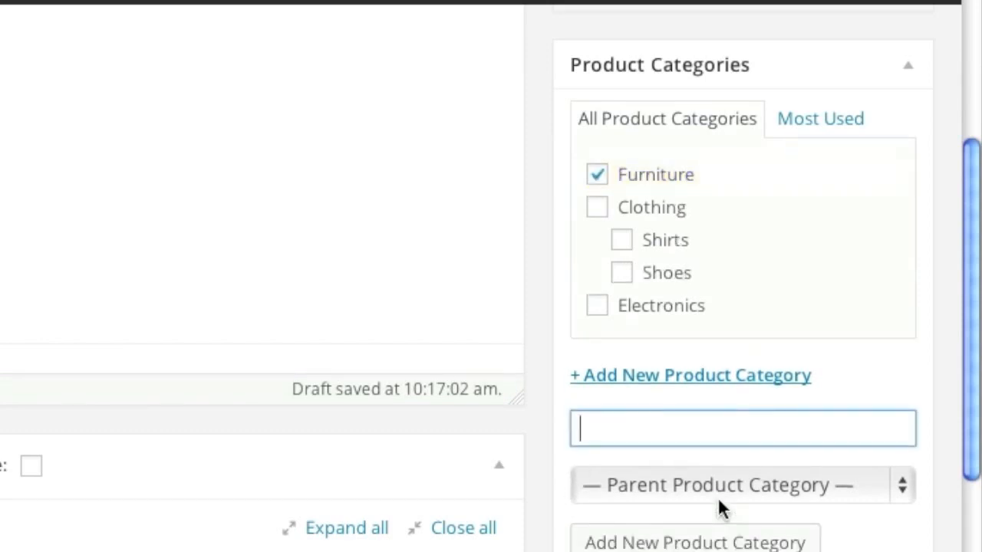
Step: Set the red chair picture as the product image
scroll(542, 487, down, 3)
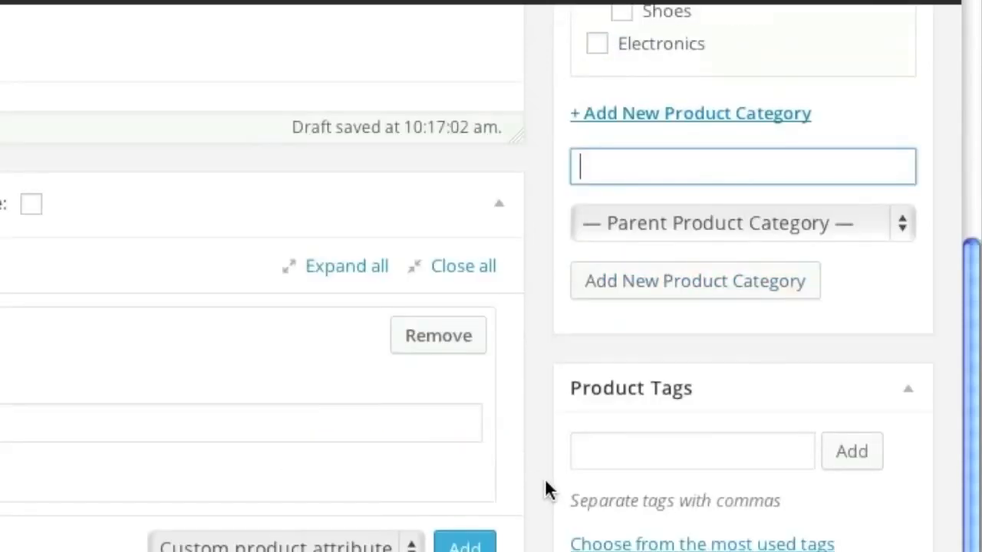
scroll(545, 489, down, 5)
click(653, 407)
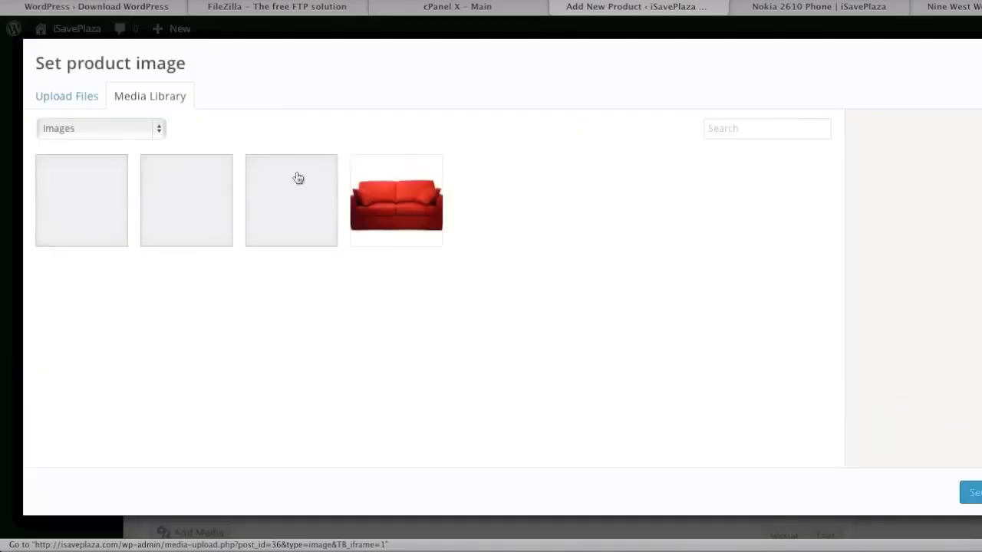
click(292, 196)
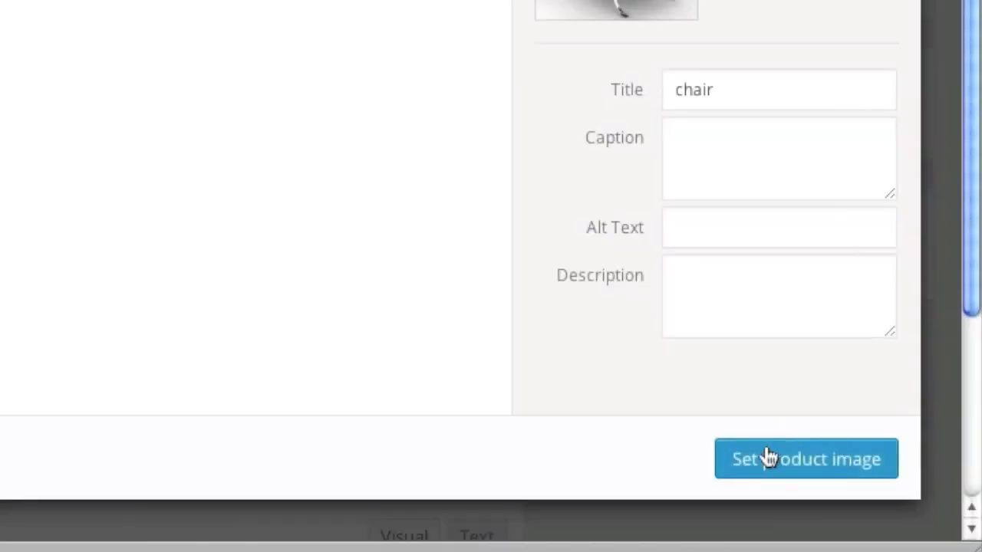
click(976, 492)
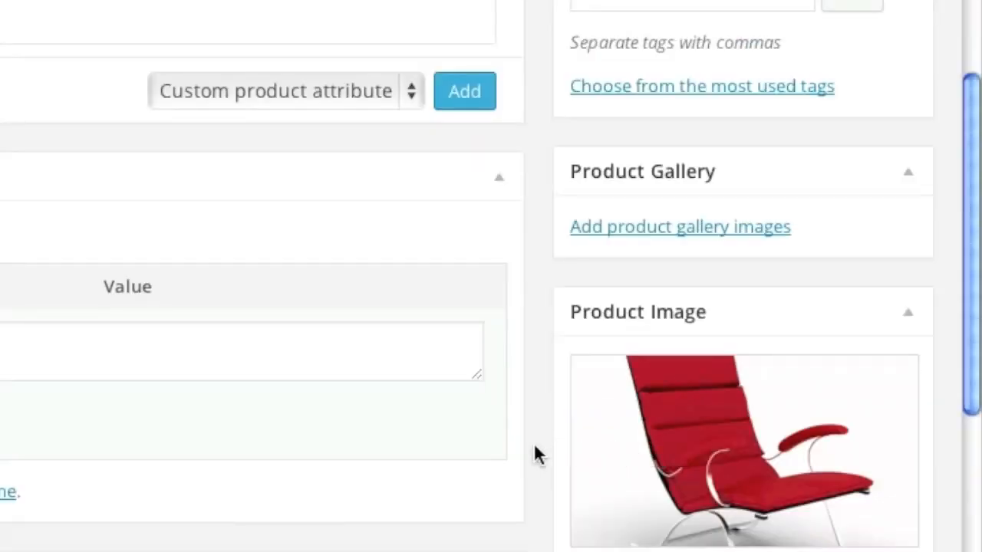
Step: Publish the Chair product
scroll(535, 454, down, 2)
scroll(585, 539, up, 8)
click(870, 311)
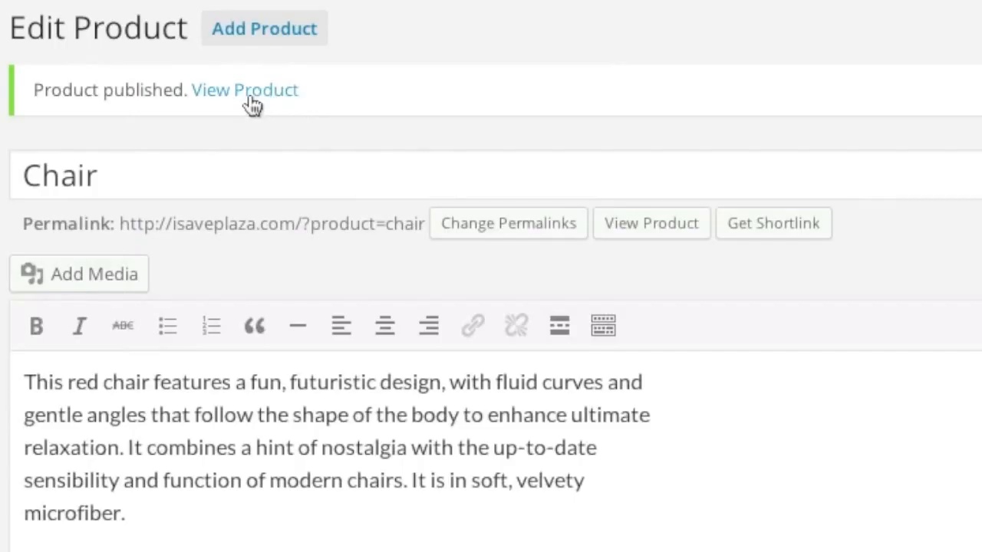
Step: View the published Chair product page in a new browser tab
right_click(278, 104)
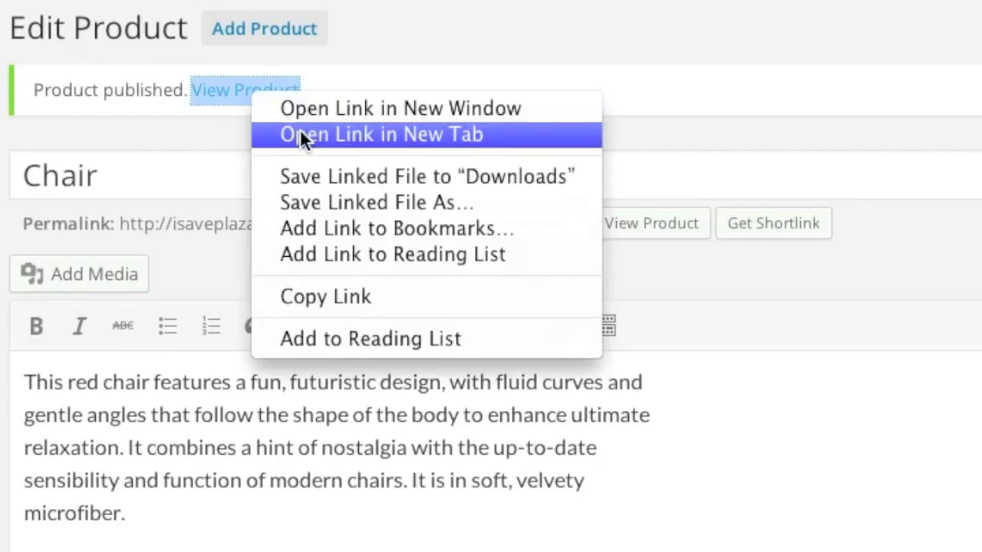
click(303, 128)
click(975, 6)
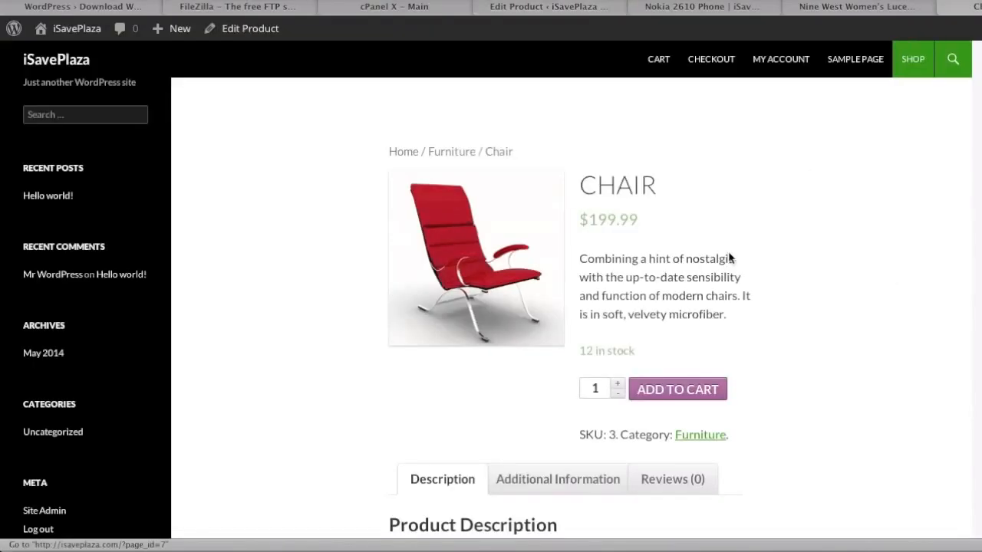
scroll(771, 268, down, 6)
scroll(772, 269, up, 7)
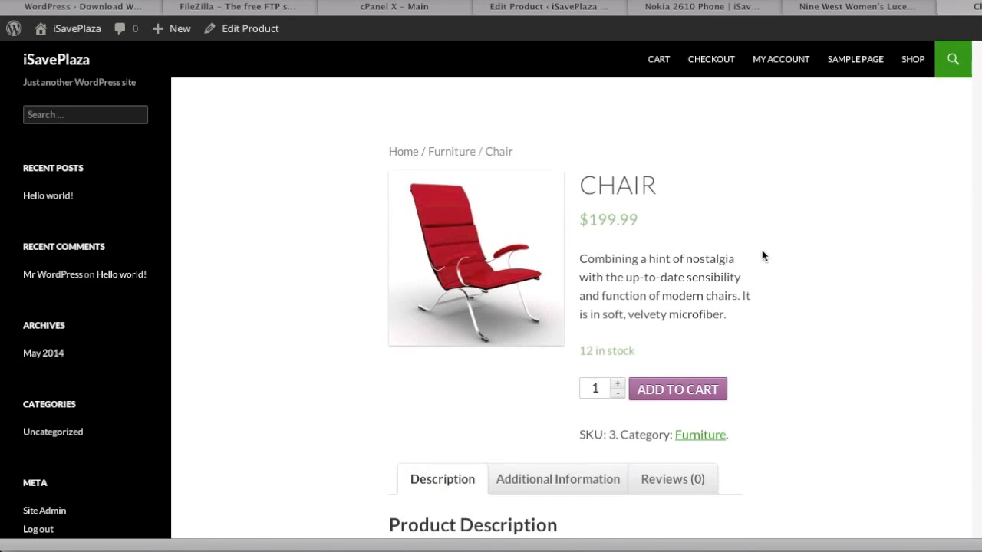
Step: Check the Shop listing of all three products, then return to the Chair's Edit Product page
click(910, 59)
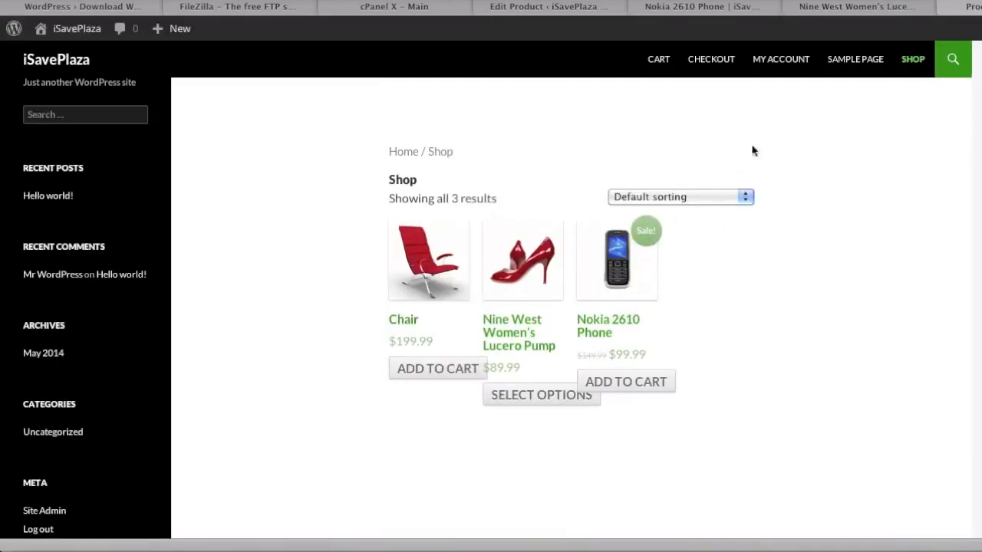
click(591, 14)
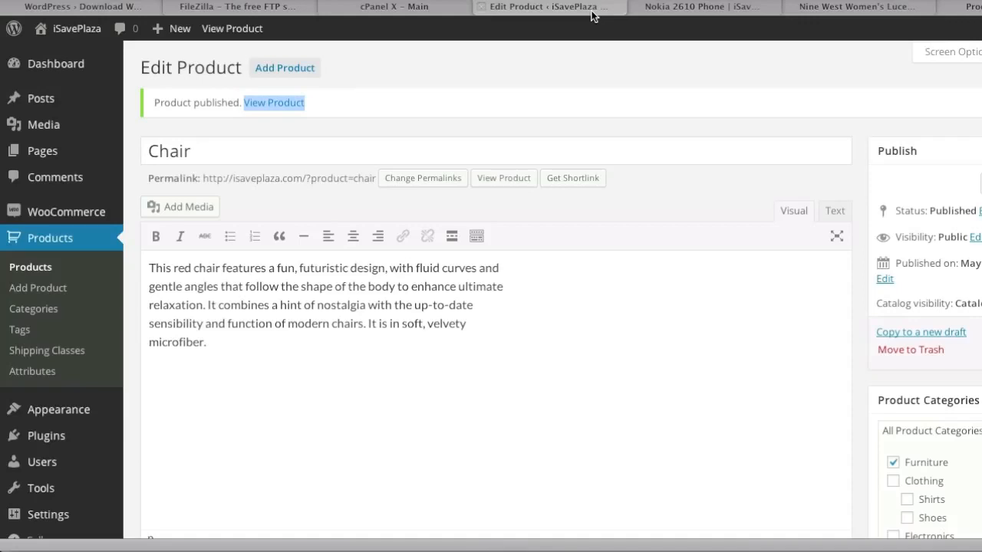
click(971, 11)
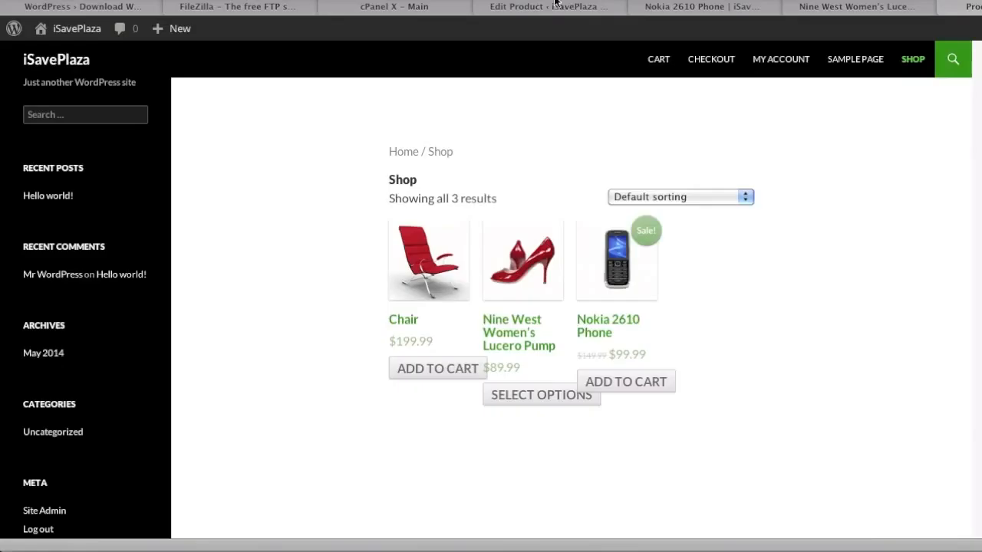
click(556, 6)
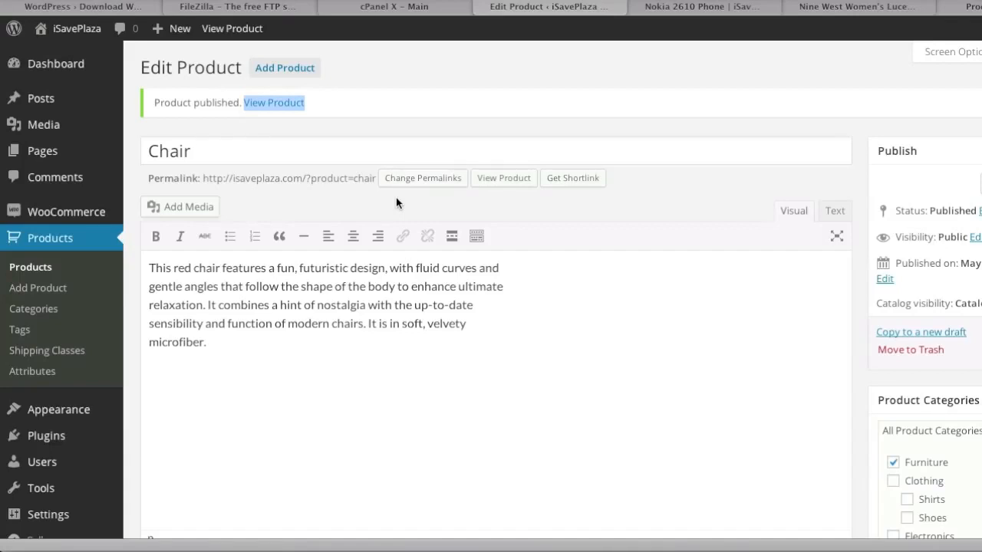
Step: Switch to Post name permalinks and a /shop/%product_cat%/ product base, then save
scroll(396, 197, down, 3)
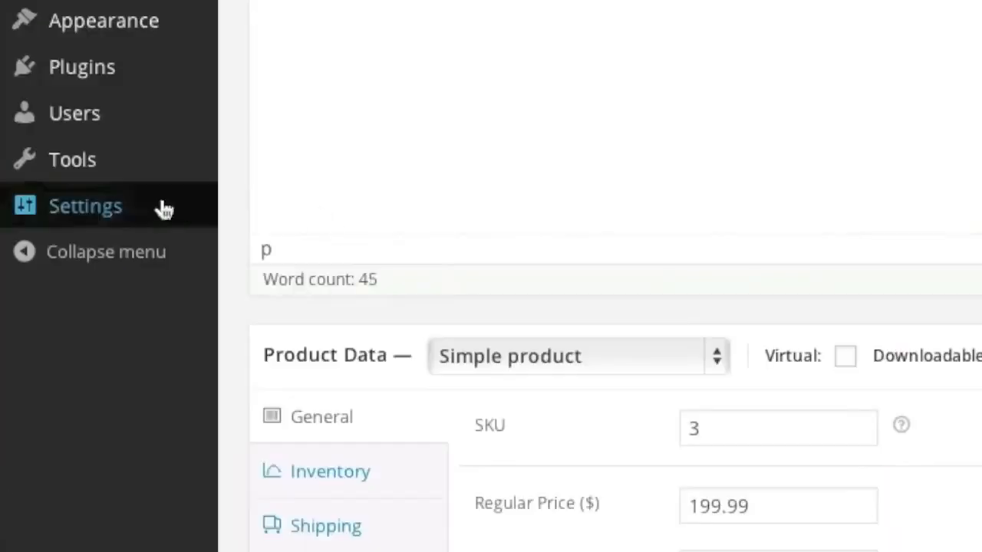
mouse_move(55, 281)
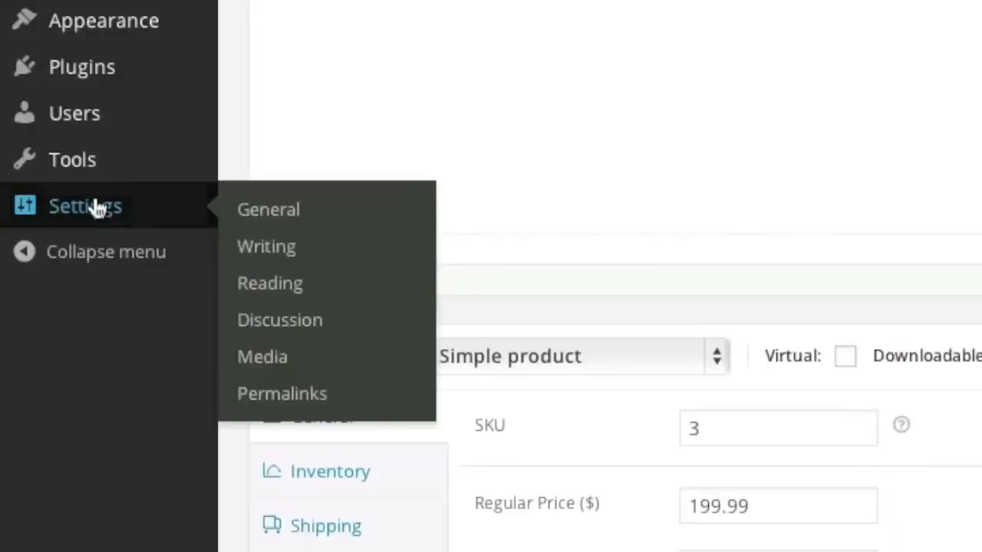
click(376, 396)
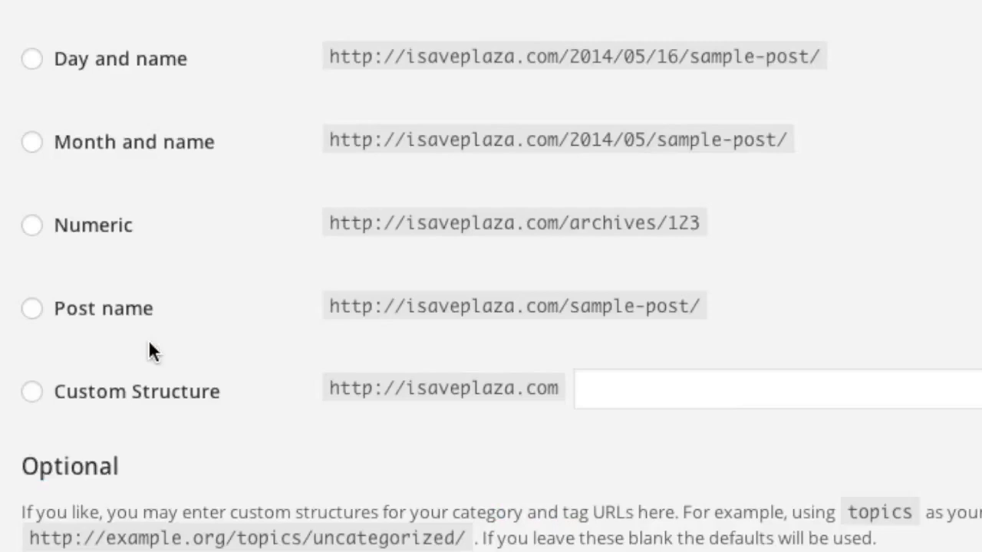
click(32, 309)
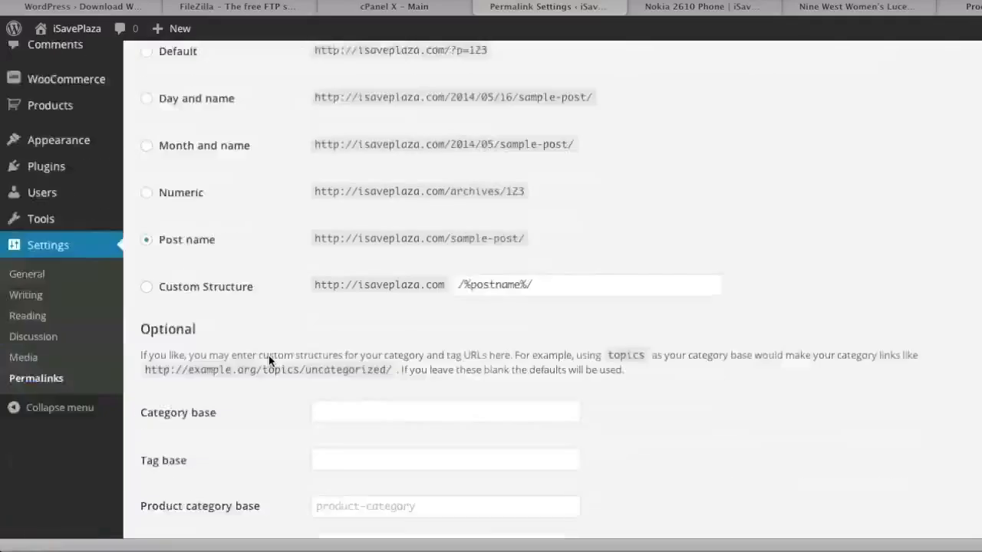
scroll(269, 355, down, 4)
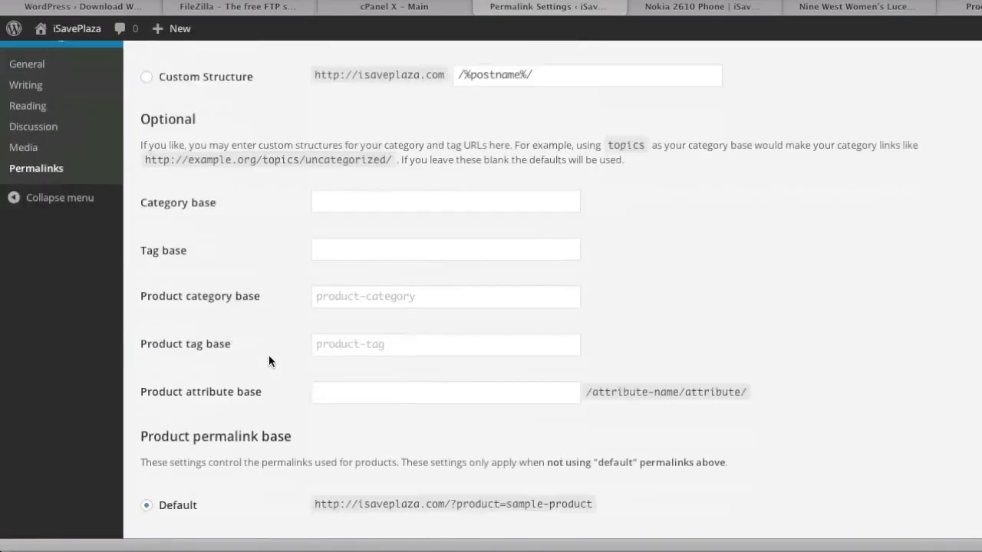
scroll(269, 355, down, 2)
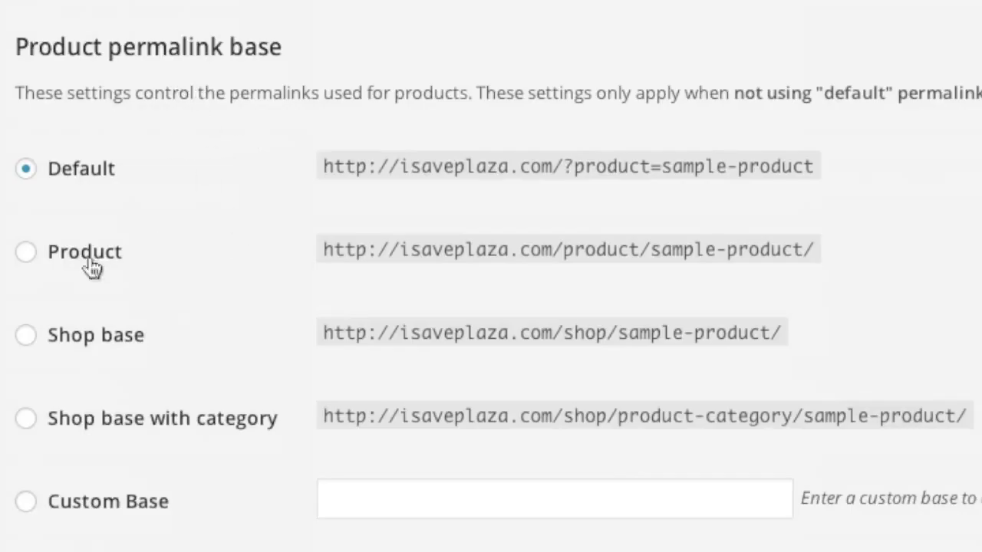
click(26, 253)
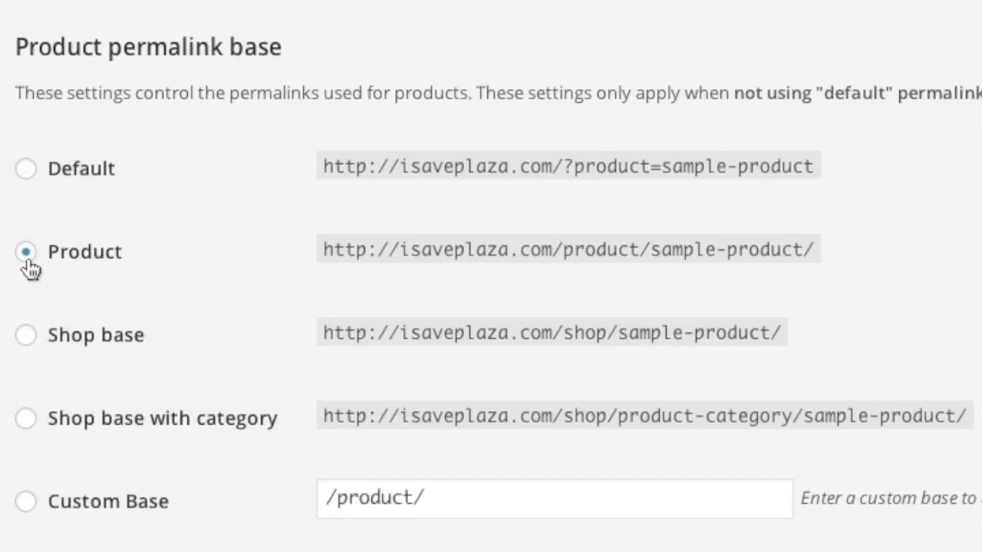
scroll(247, 285, down, 3)
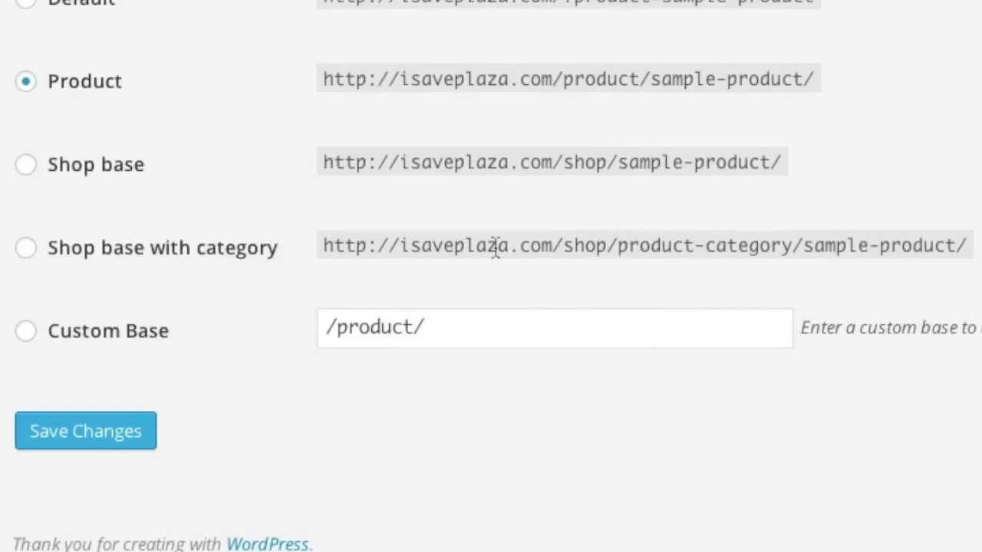
click(38, 256)
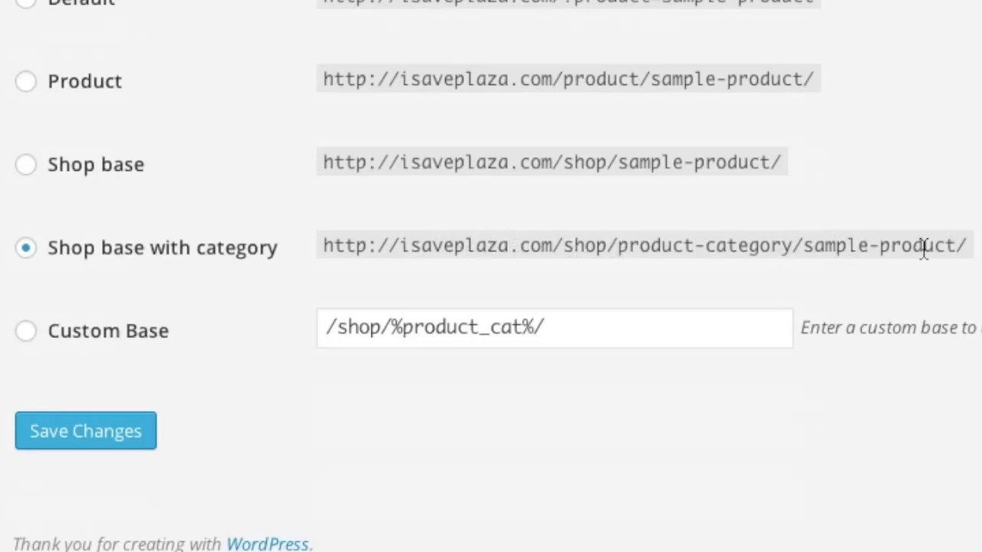
click(94, 418)
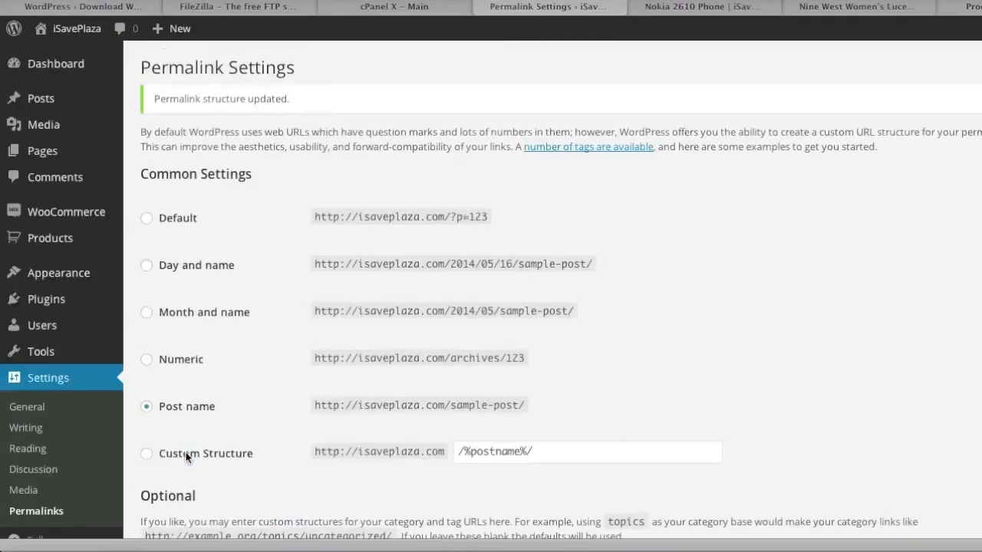
click(968, 7)
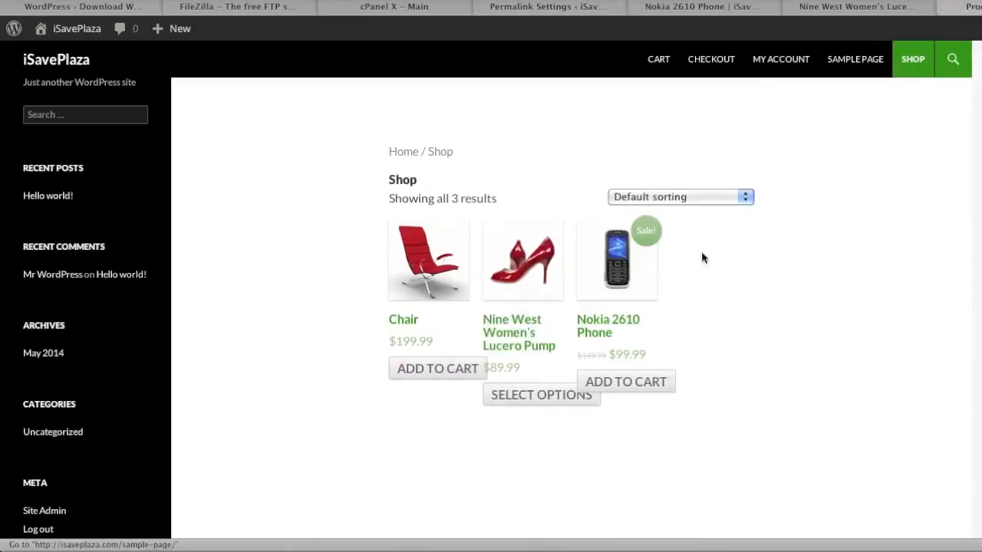
click(398, 322)
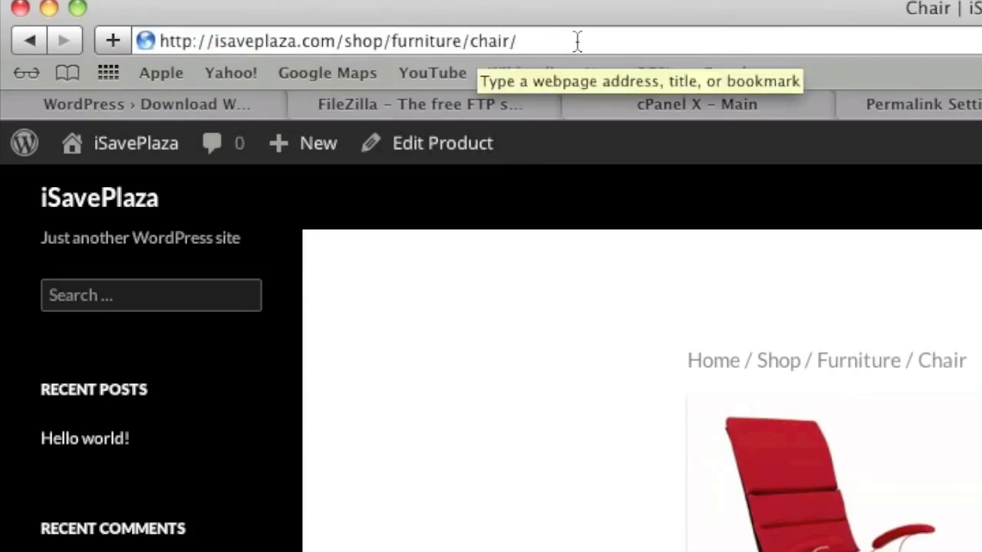
click(957, 103)
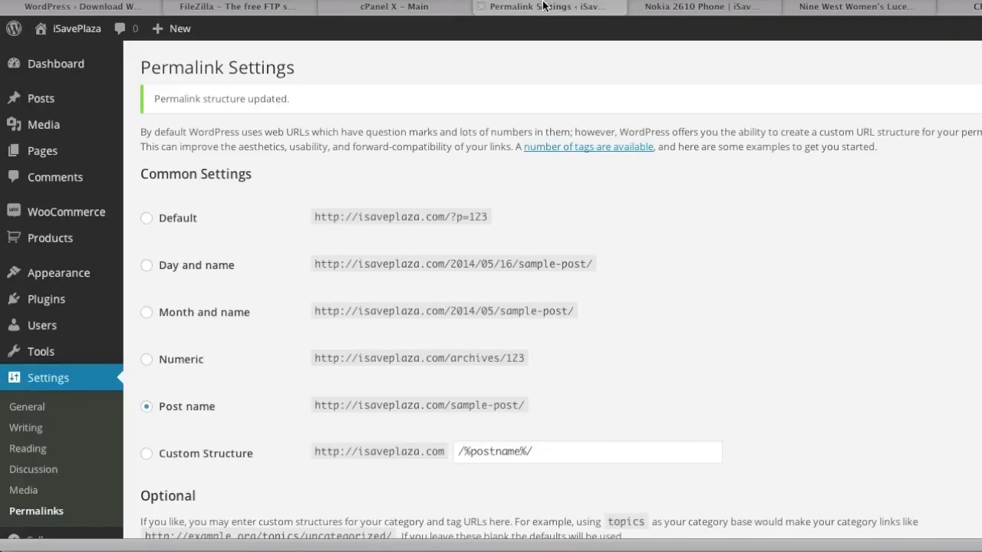
Step: Activate Twenty Thirteen and reload the Nokia 2610 Phone page to preview the new look
mouse_move(85, 275)
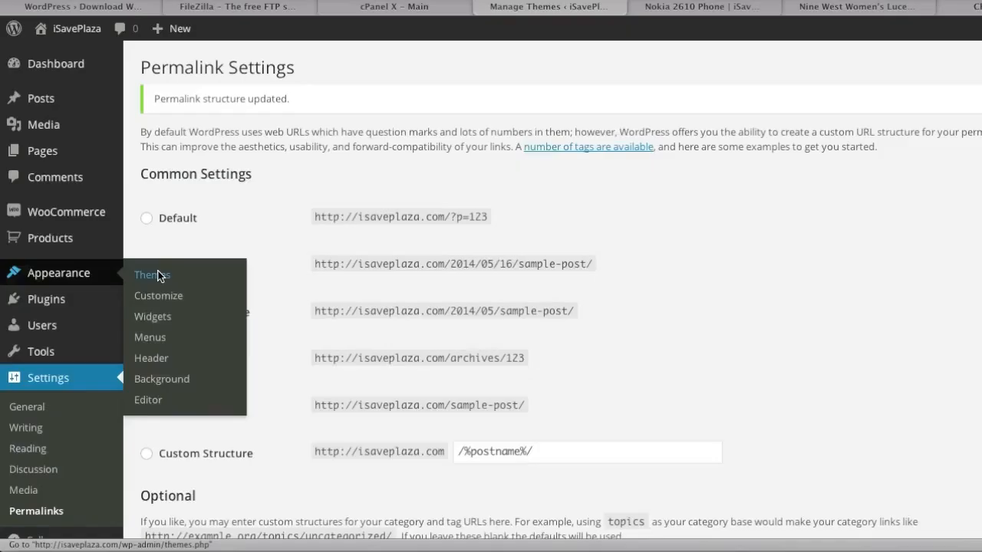
click(280, 164)
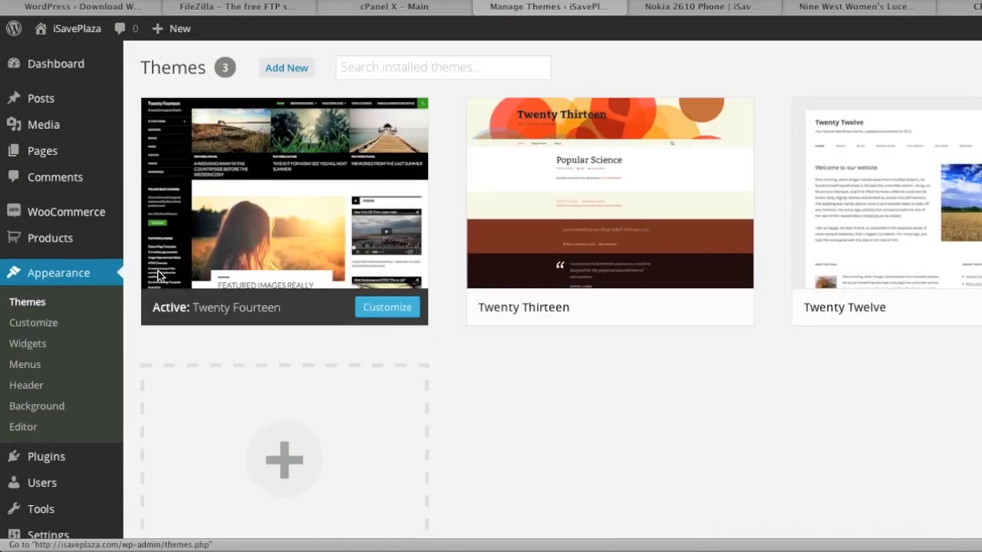
mouse_move(710, 261)
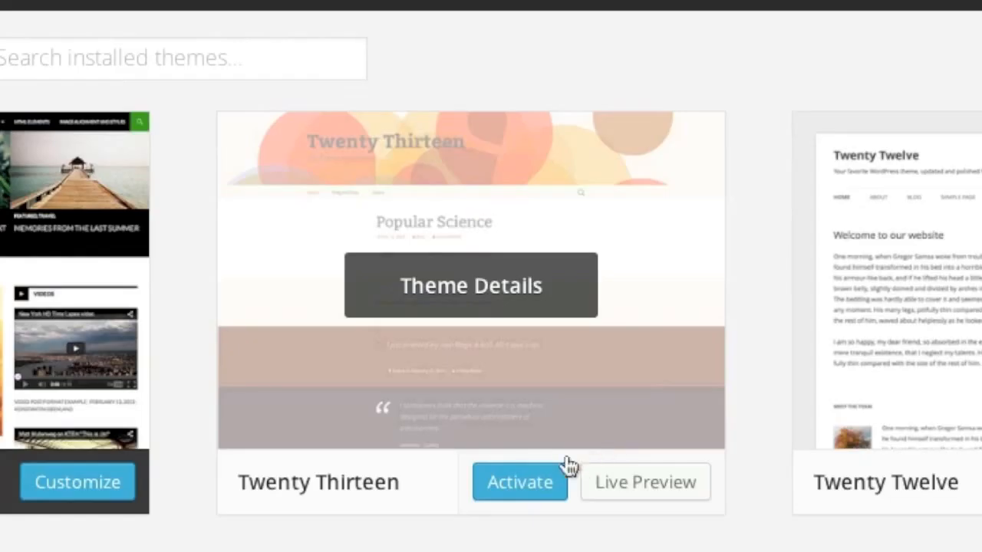
click(642, 300)
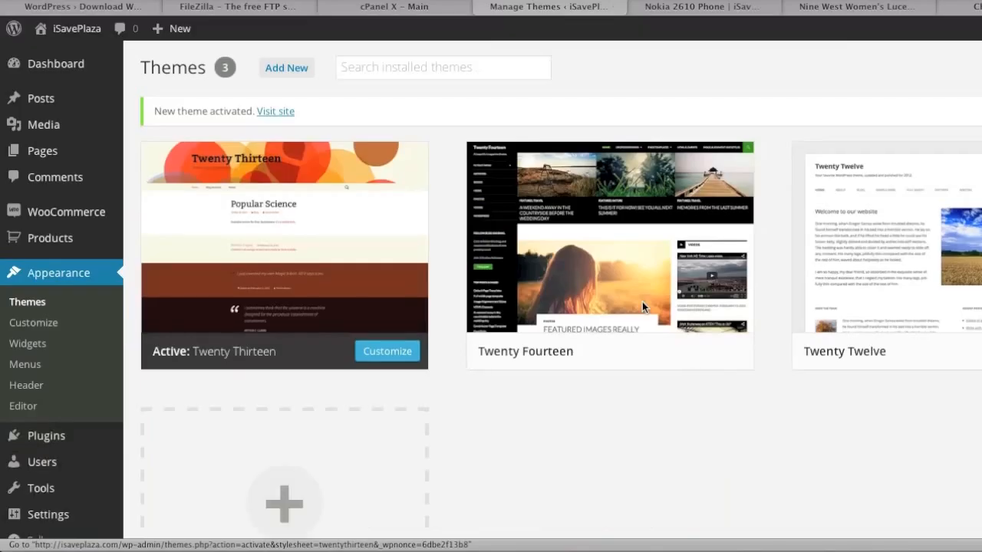
click(707, 9)
key(F5)
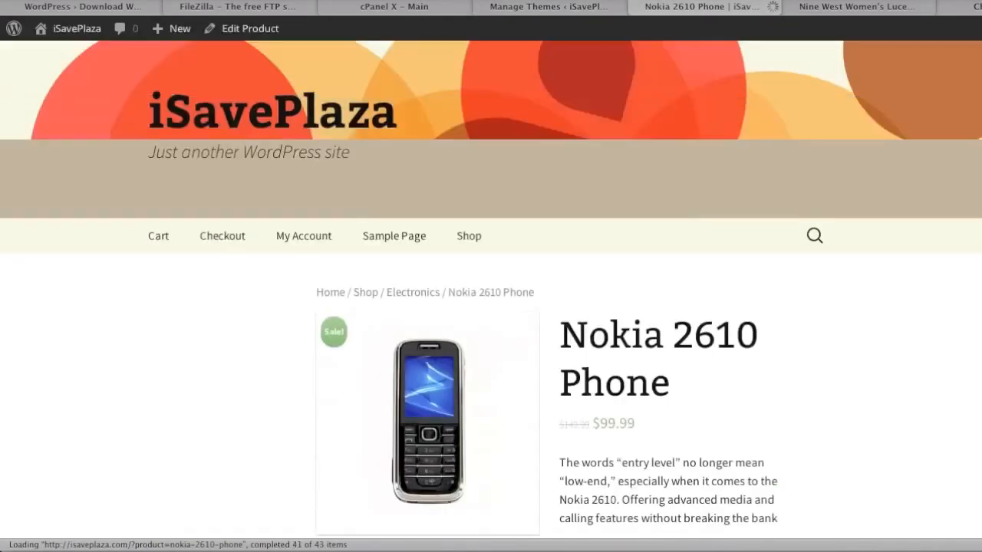
click(566, 7)
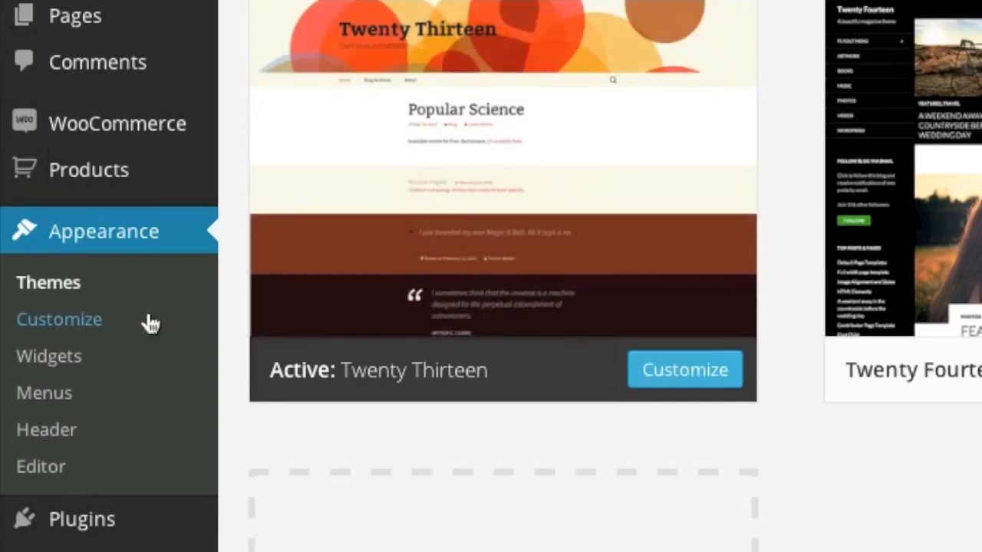
Step: Change the site tagline to 'Save on Everything' in the Customizer
click(148, 319)
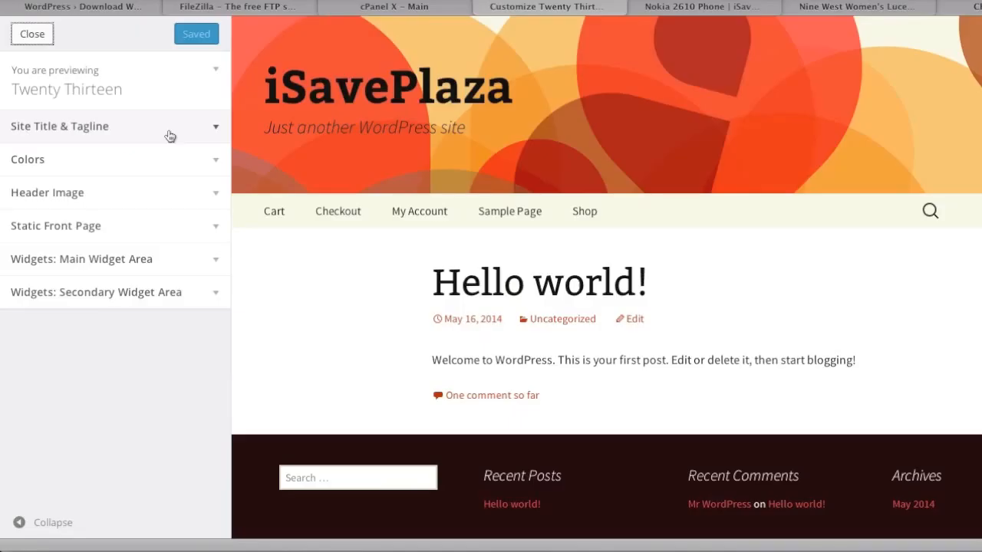
click(300, 215)
click(252, 378)
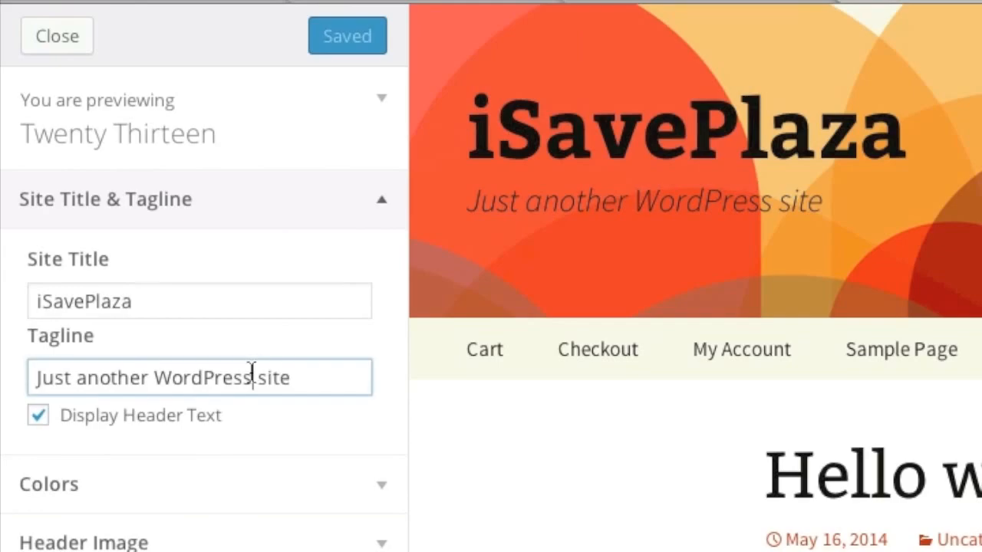
triple_click(251, 378)
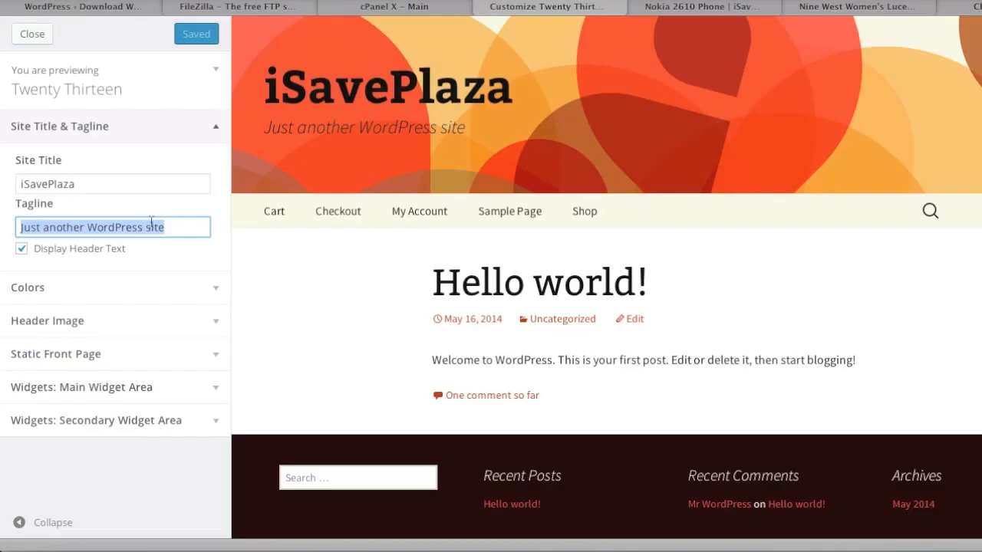
text(Save on )
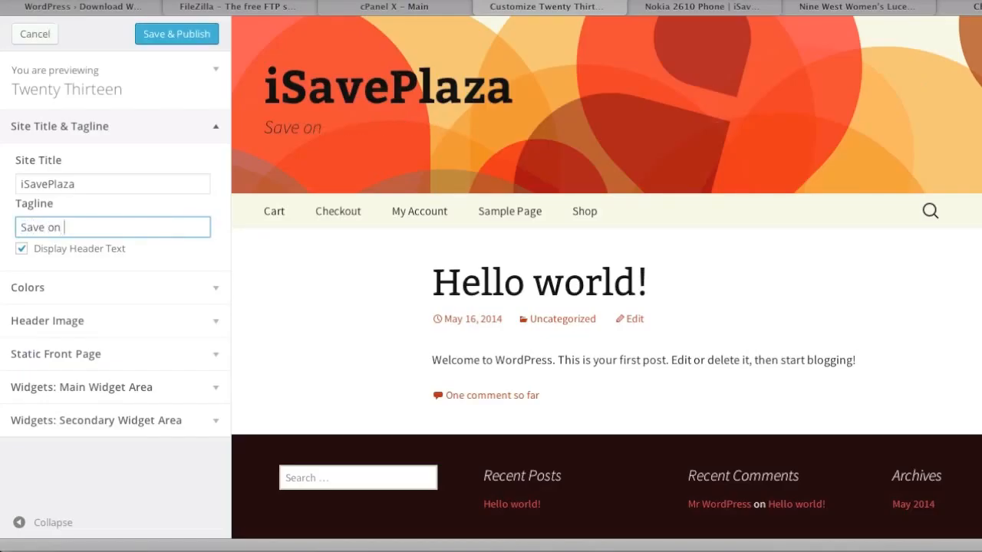
text(Everything!)
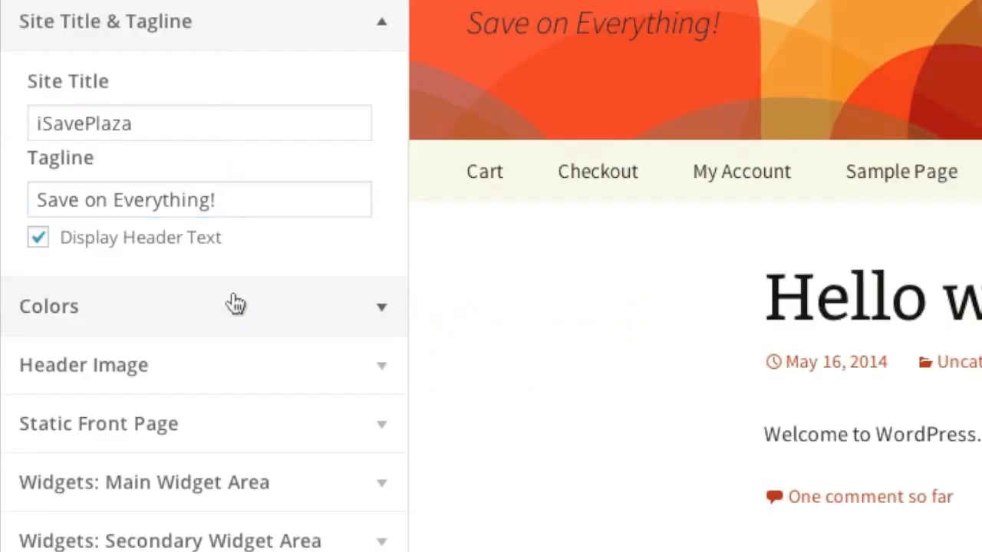
Step: Remove the header image from the site
click(132, 285)
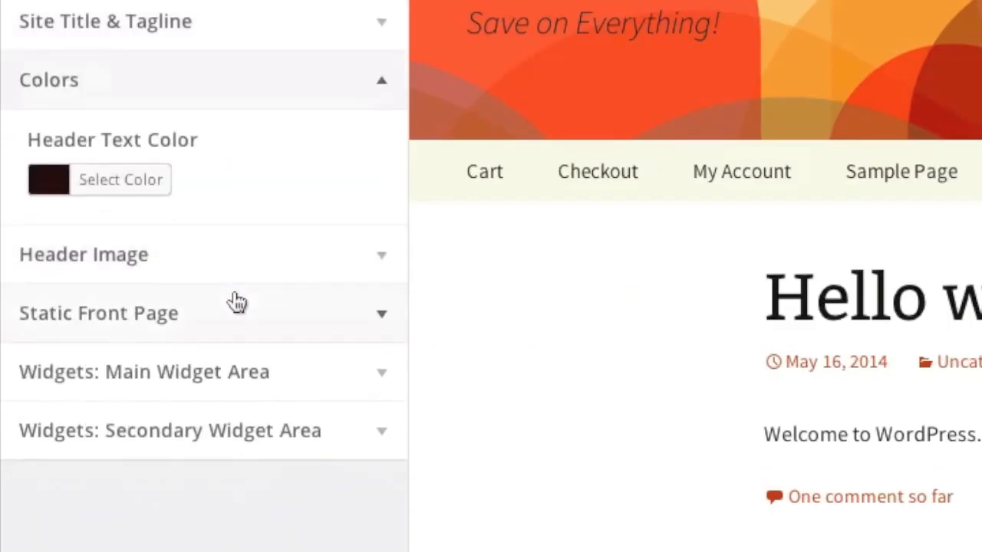
click(175, 272)
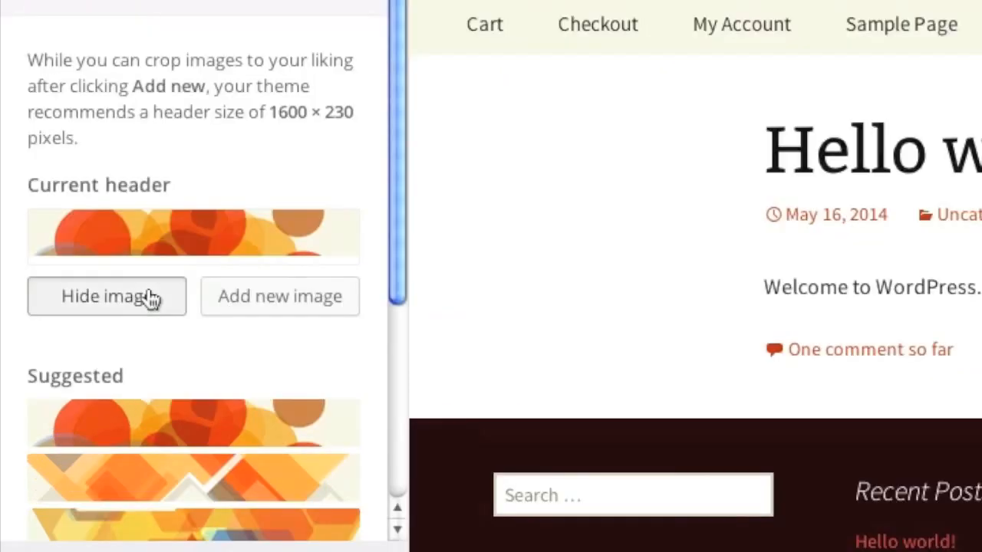
click(149, 450)
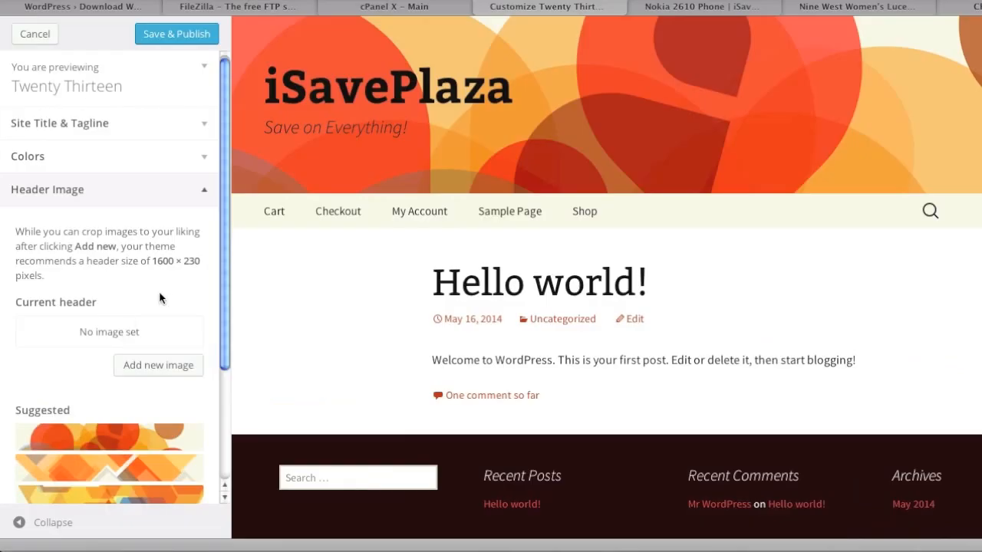
Step: Set a static front page and choose Shop as the front page
scroll(170, 297, down, 4)
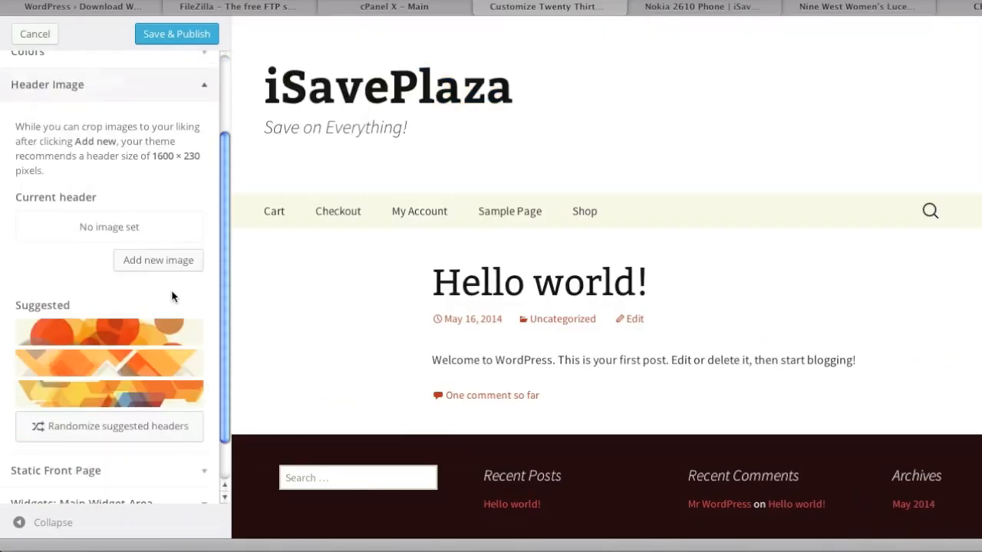
click(108, 422)
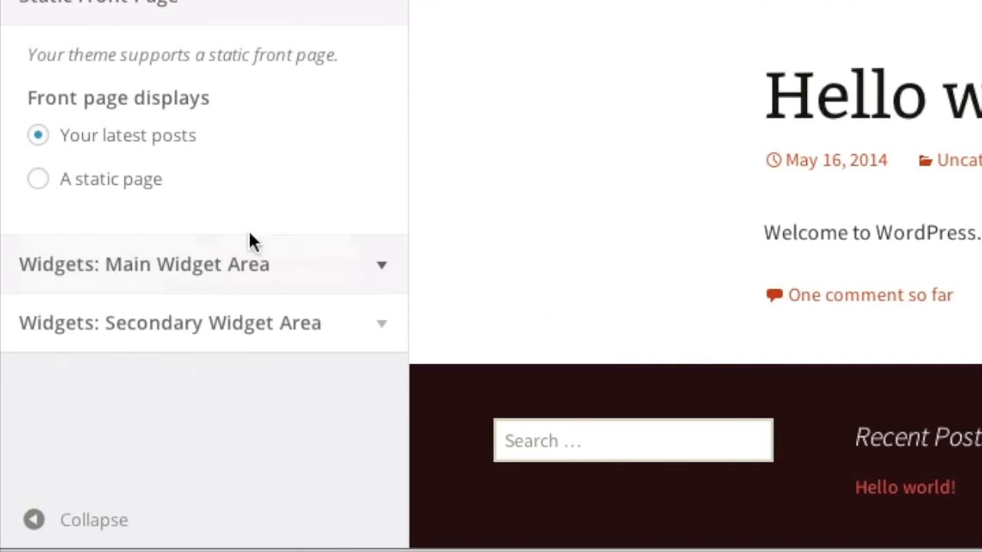
click(40, 179)
scroll(359, 228, down, 1)
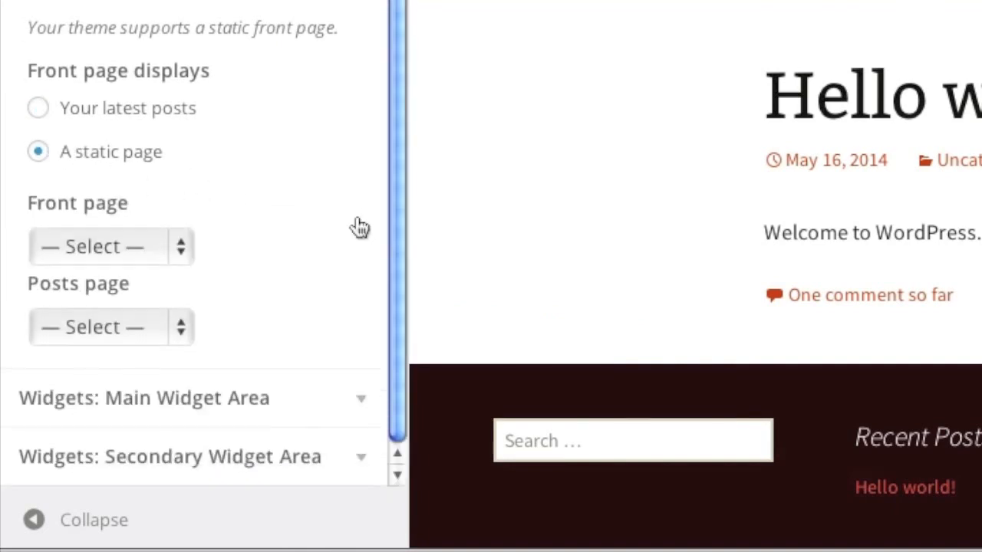
click(187, 247)
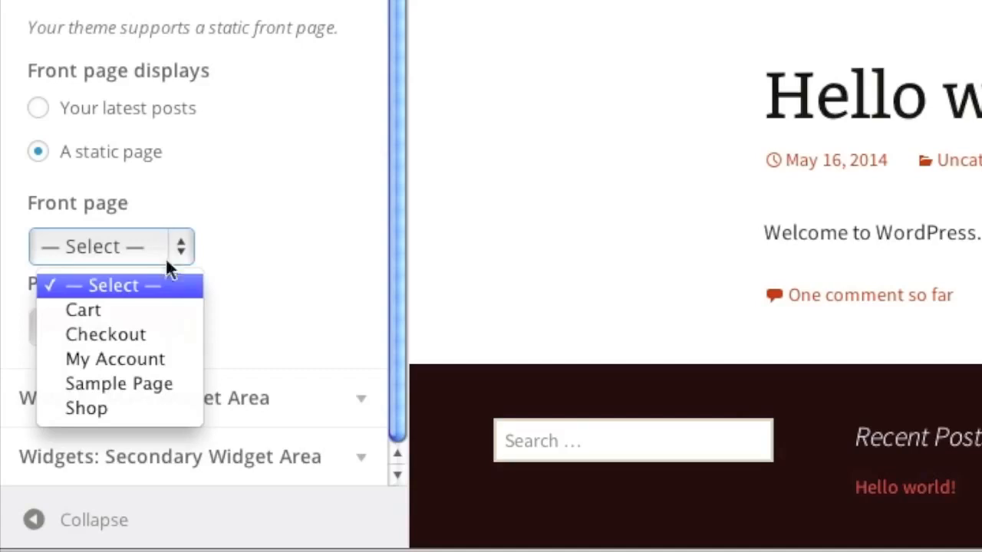
click(151, 406)
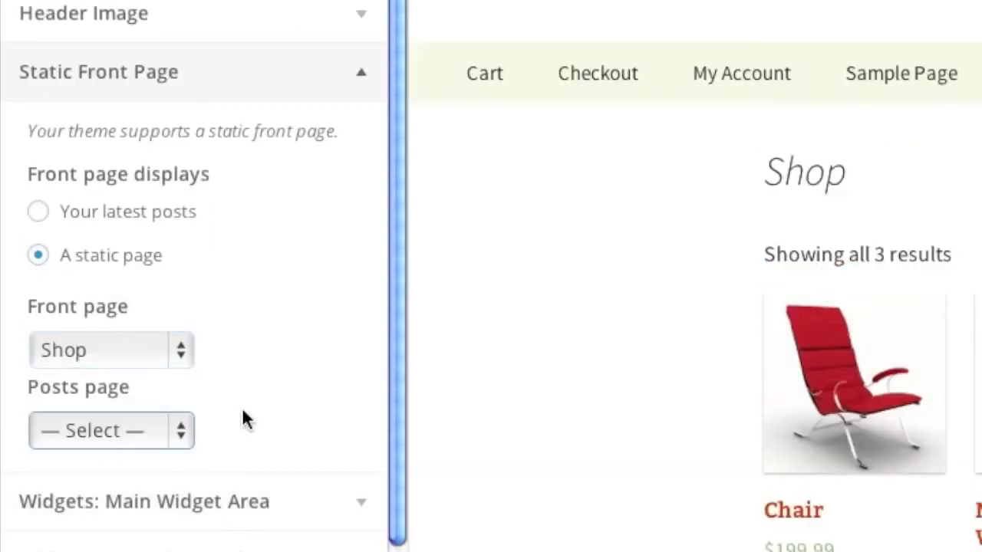
click(278, 497)
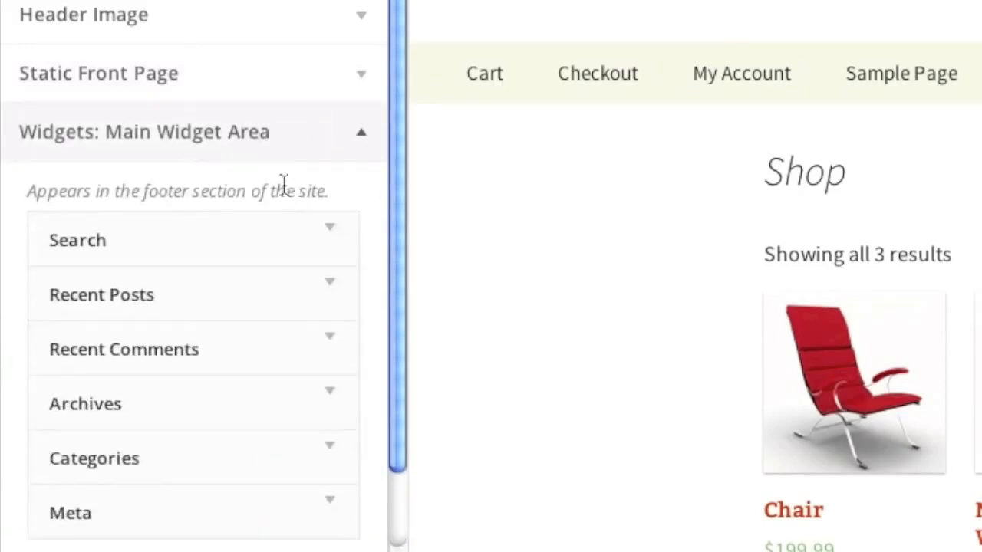
Step: Remove the Search, Recent Posts and Recent Comments widgets from the Main Widget Area
scroll(361, 231, down, 1)
scroll(367, 228, down, 1)
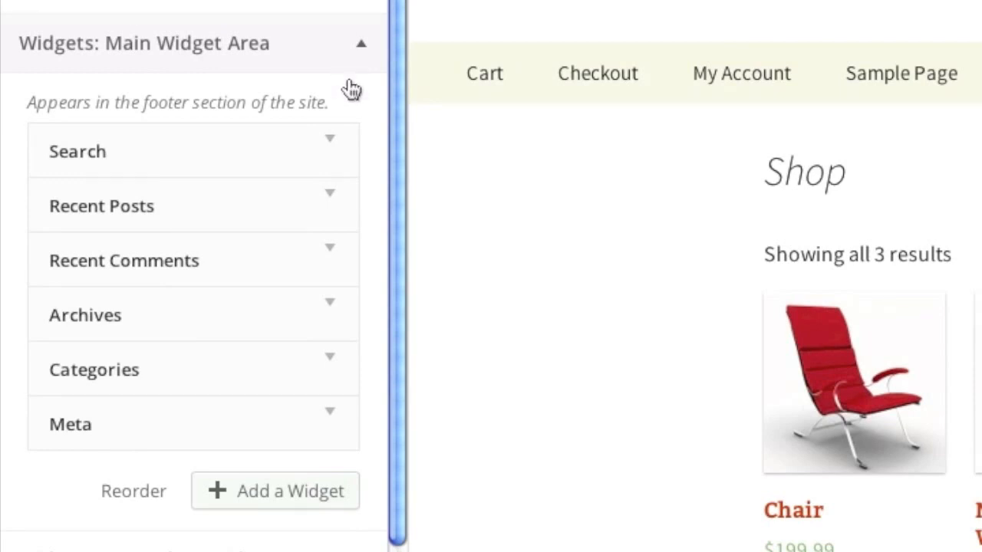
click(335, 142)
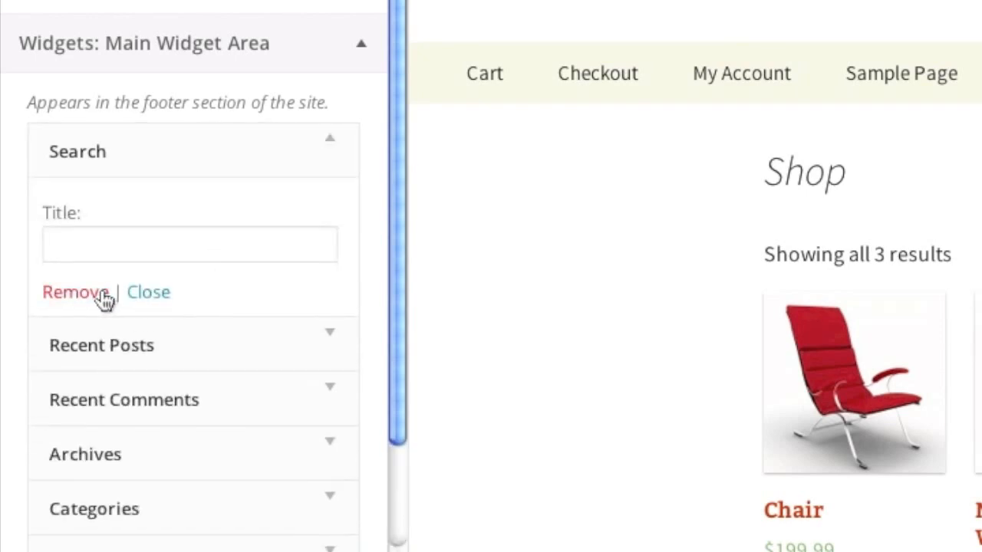
click(104, 299)
click(325, 208)
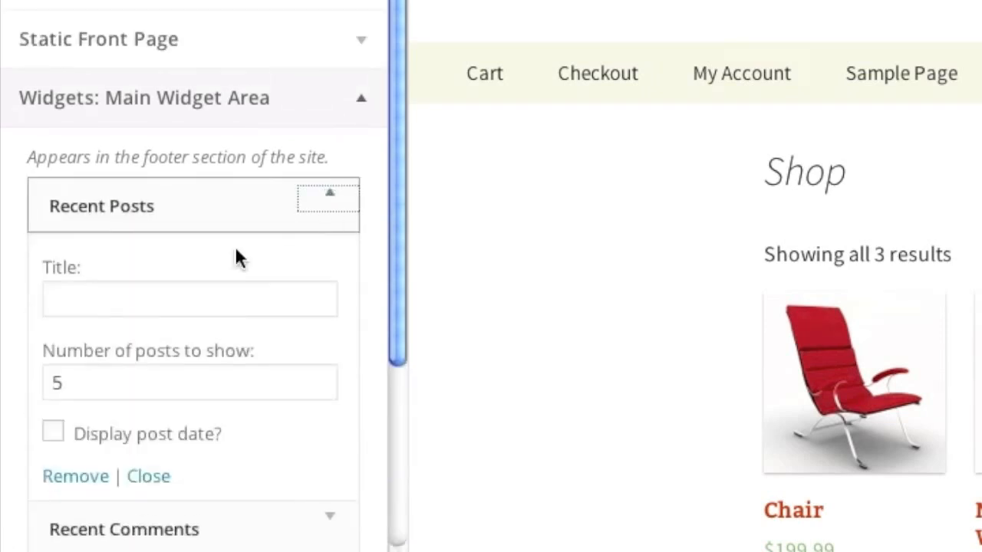
click(88, 475)
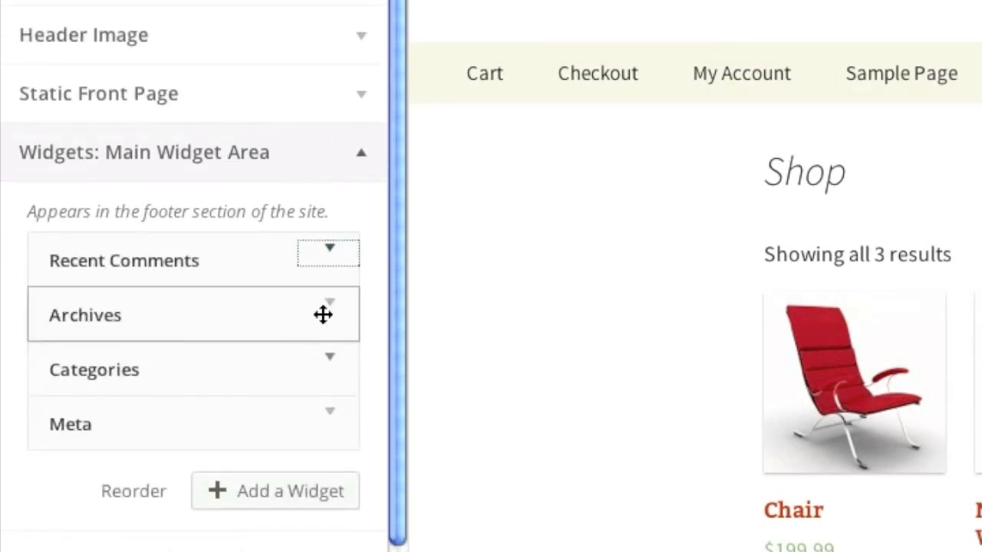
click(334, 252)
click(65, 482)
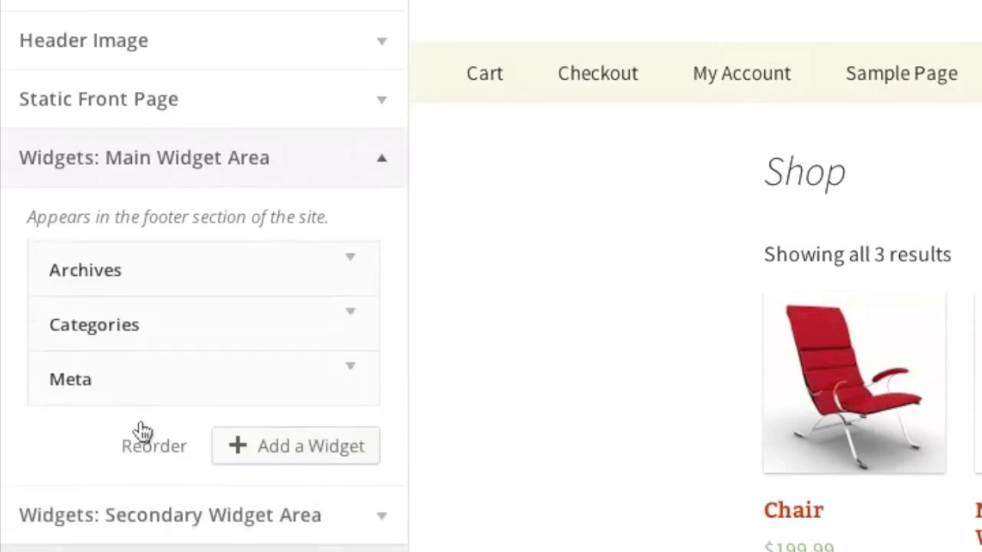
Step: Remove the Archives, Categories and Meta widgets, leaving the footer empty
click(351, 270)
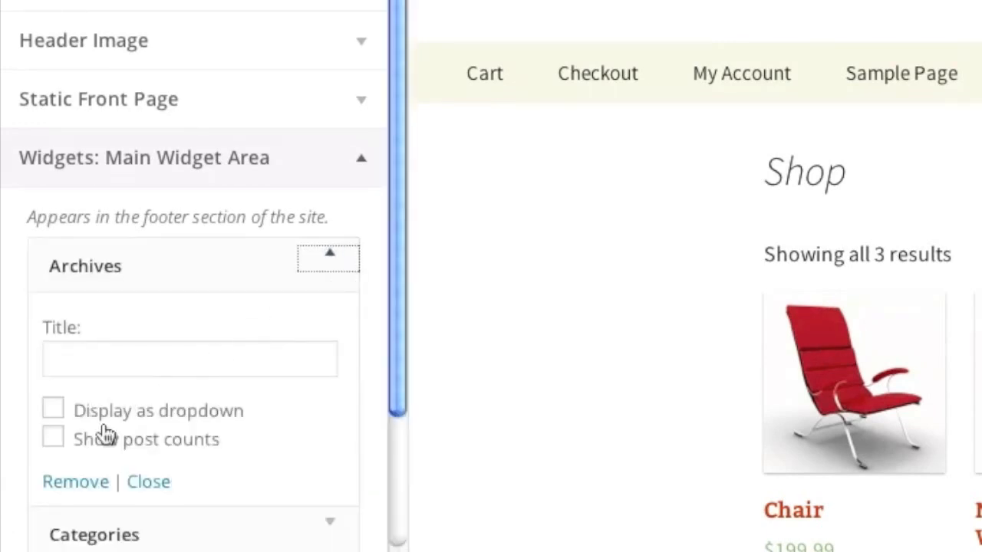
click(76, 482)
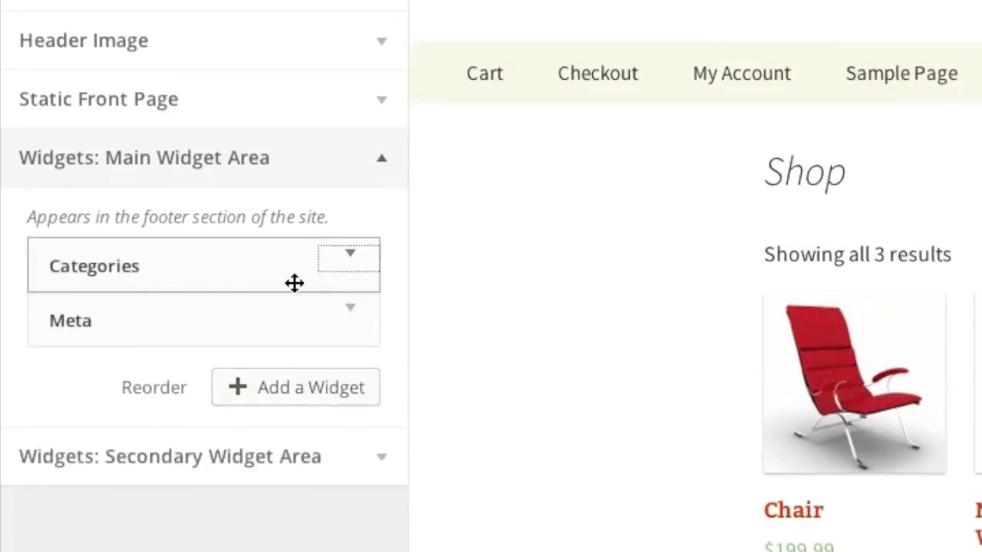
click(349, 256)
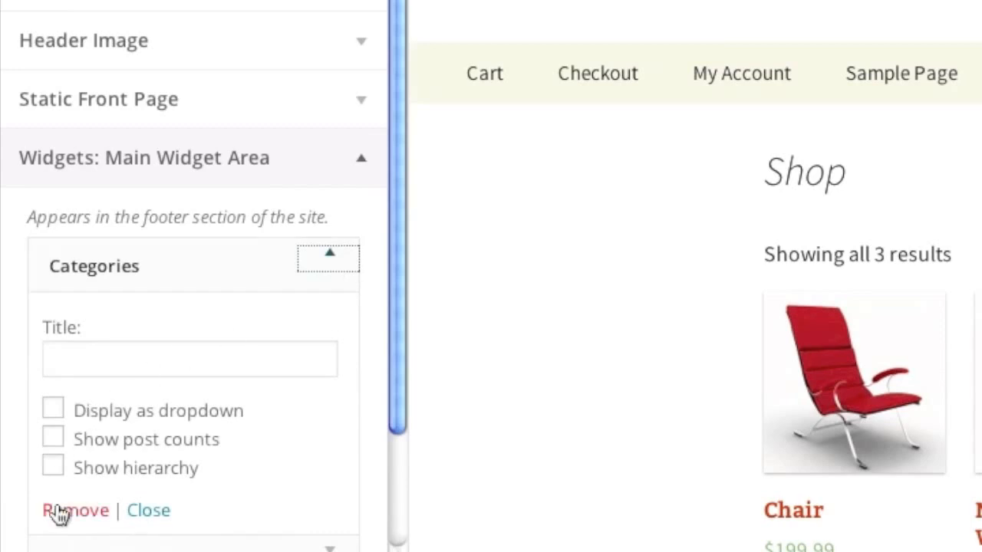
click(61, 511)
click(333, 273)
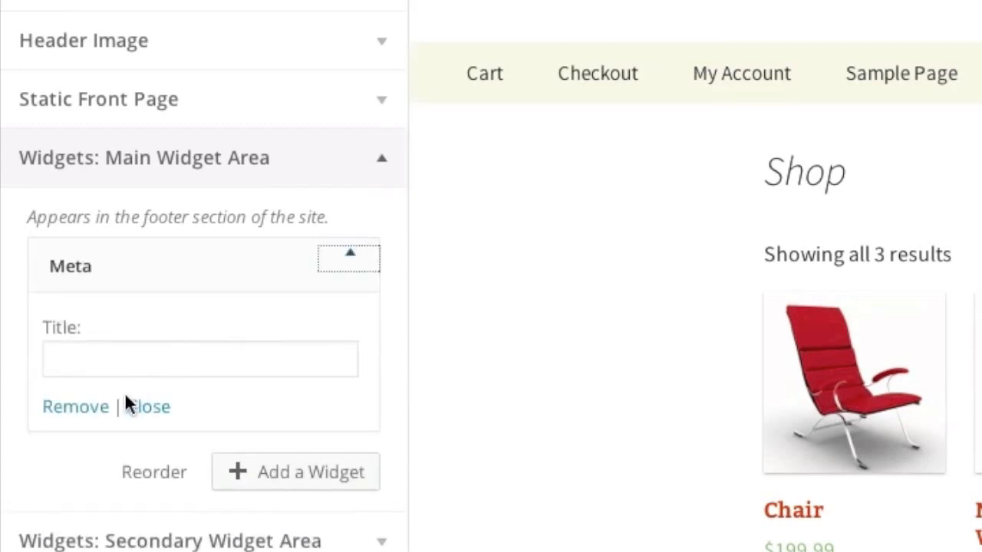
click(77, 408)
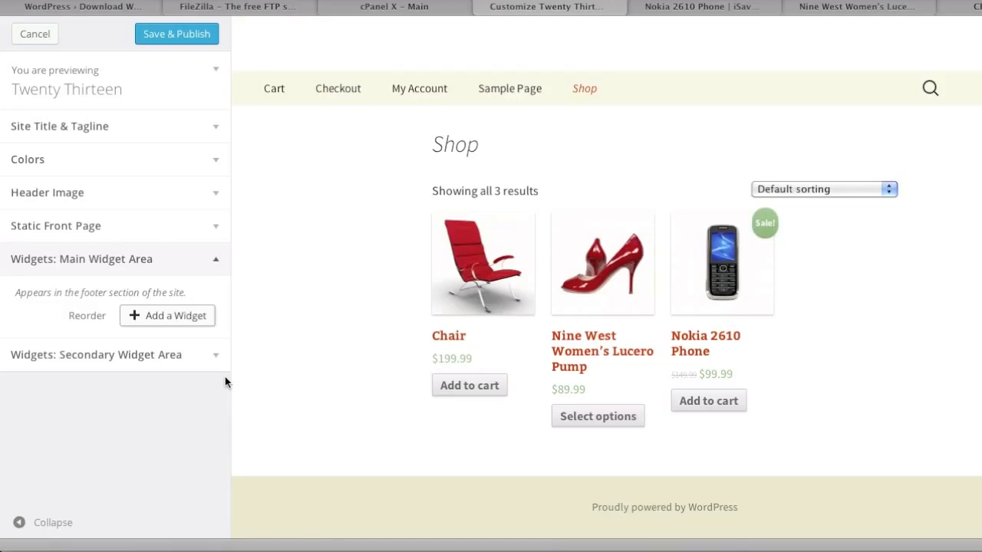
click(192, 367)
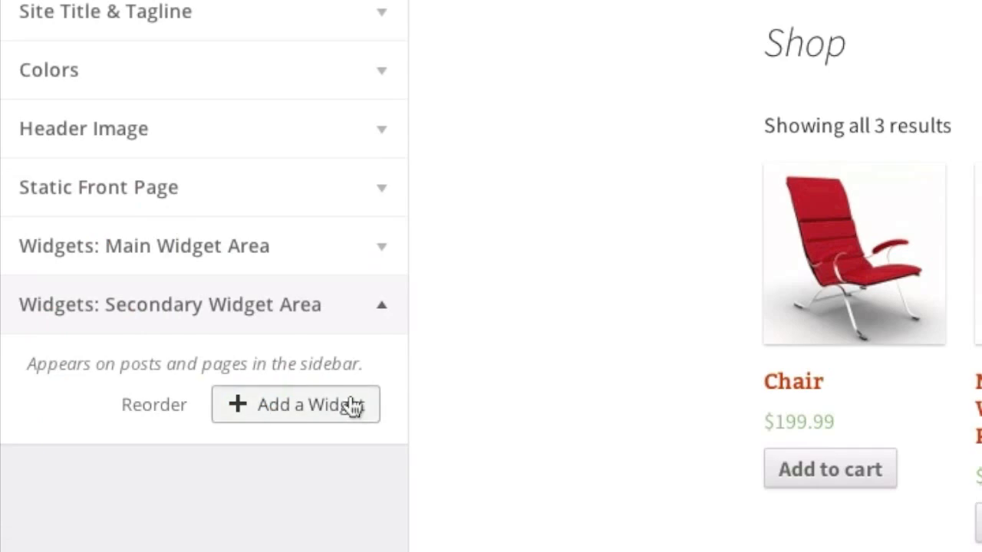
Step: Add a WooCommerce Product Categories widget that shows only children of the current category
click(354, 407)
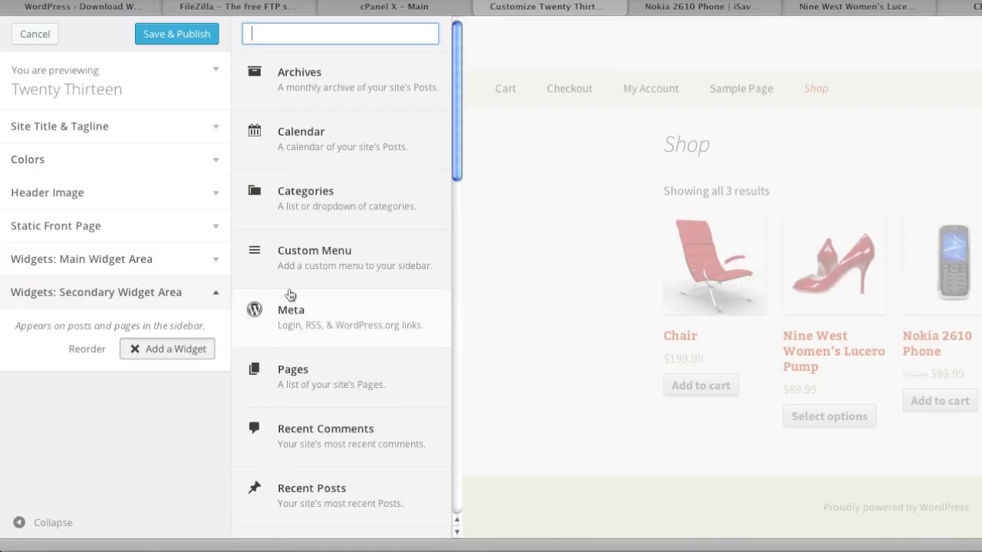
scroll(514, 311, down, 8)
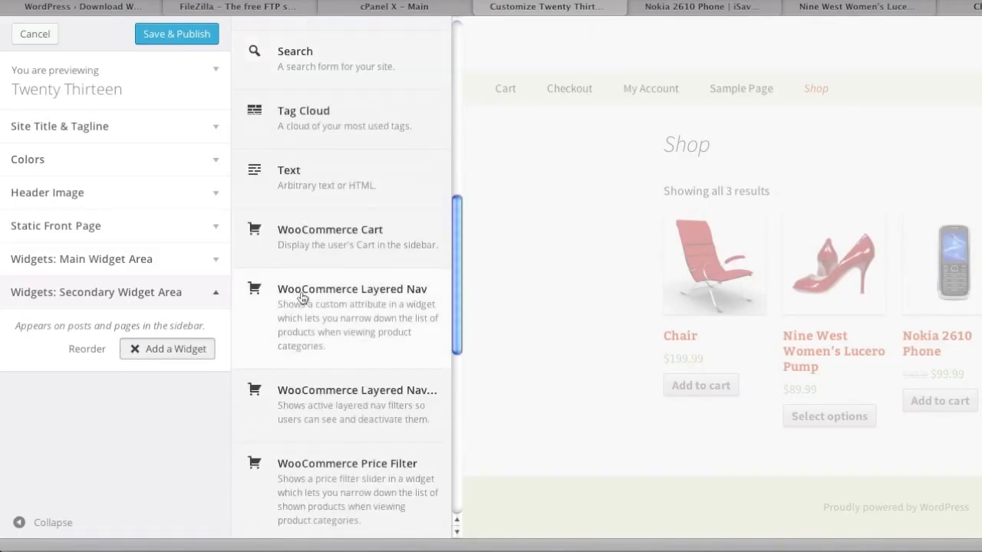
scroll(305, 299, down, 5)
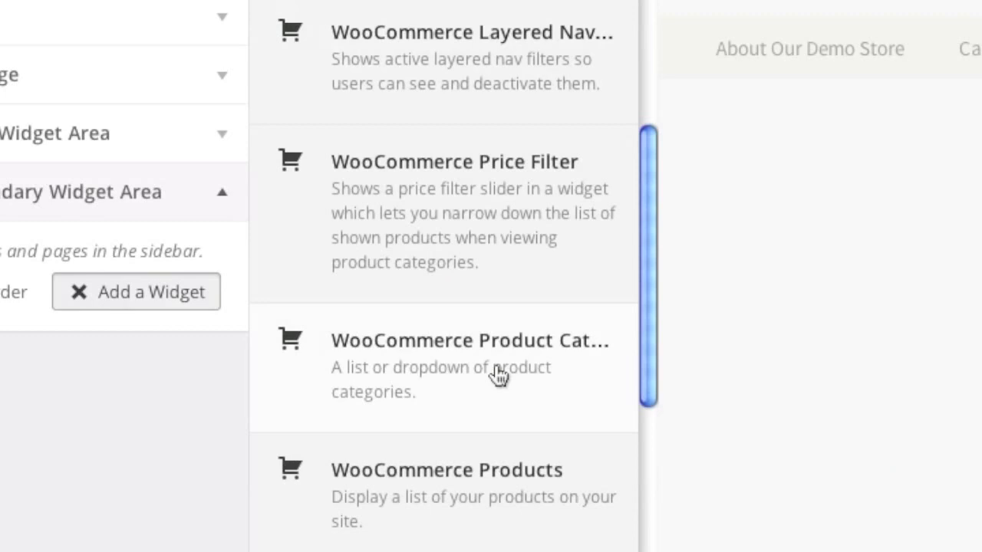
click(497, 374)
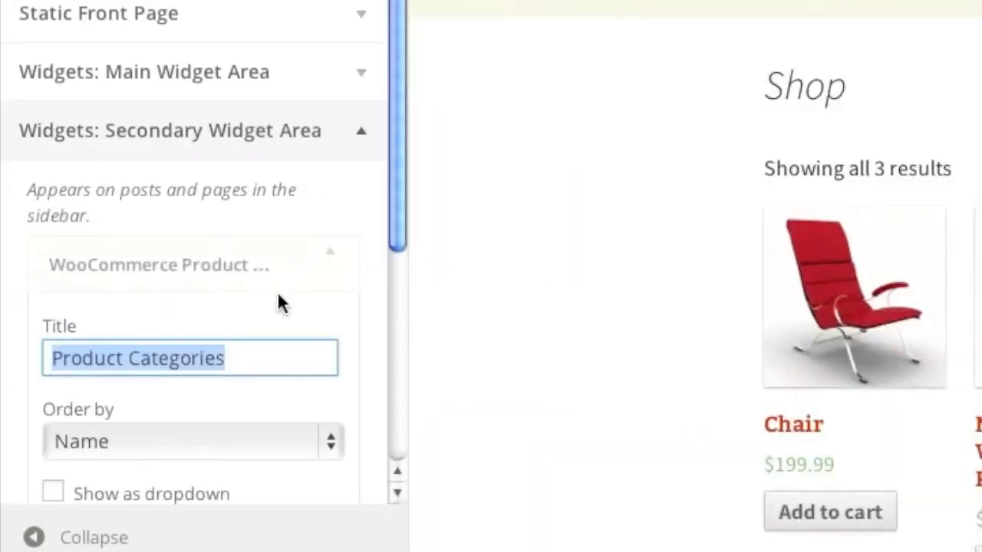
scroll(281, 297, down, 5)
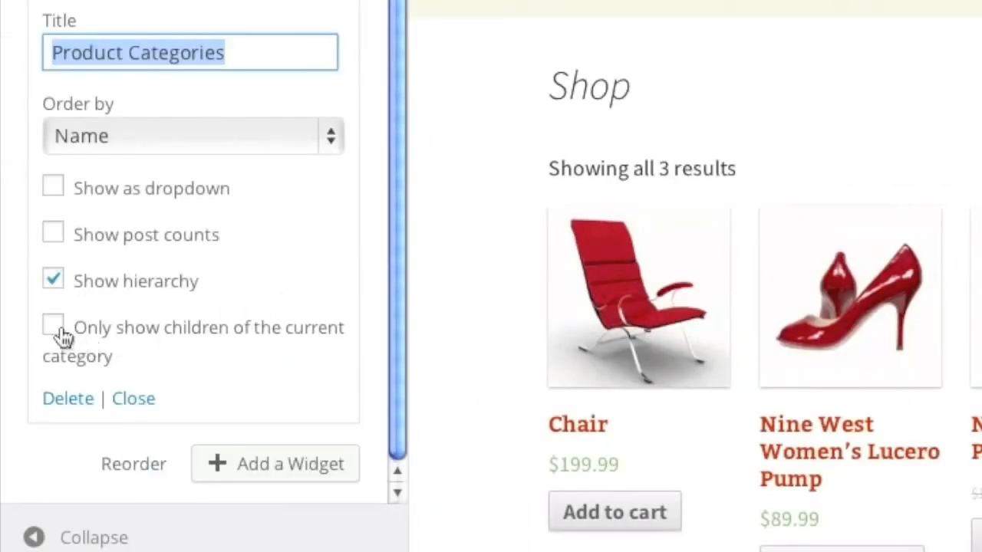
click(56, 330)
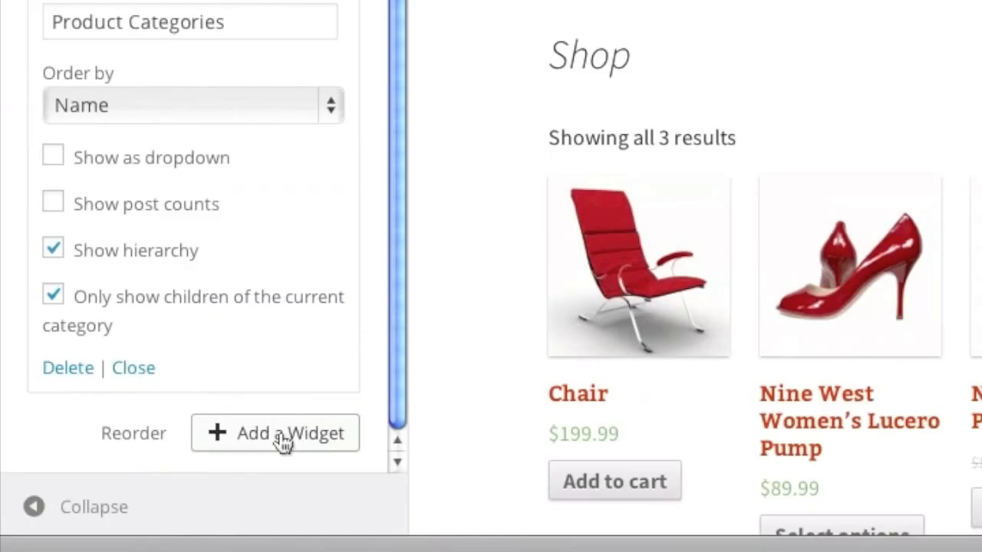
Step: Add a WooCommerce Price Filter widget to the sidebar
click(284, 443)
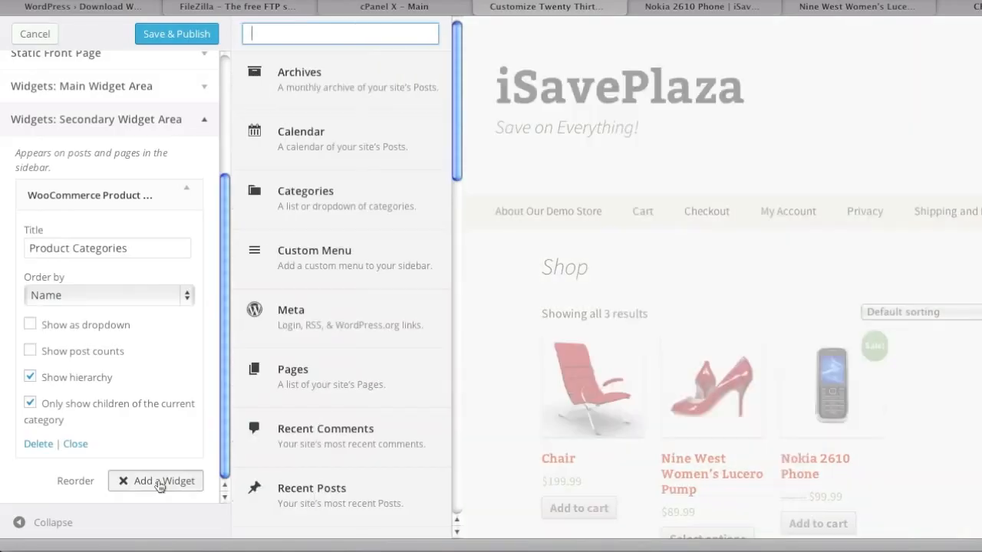
scroll(333, 399, down, 10)
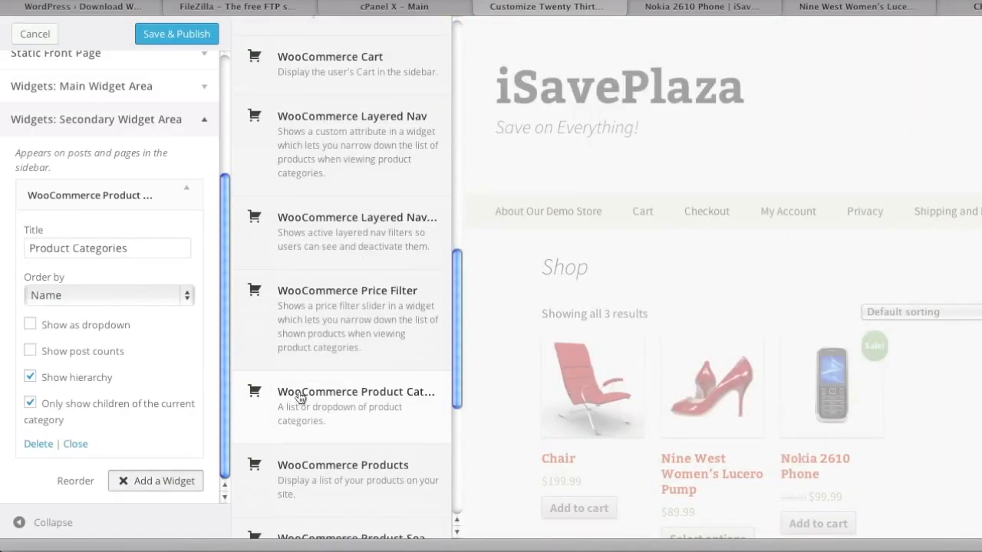
scroll(299, 397, down, 3)
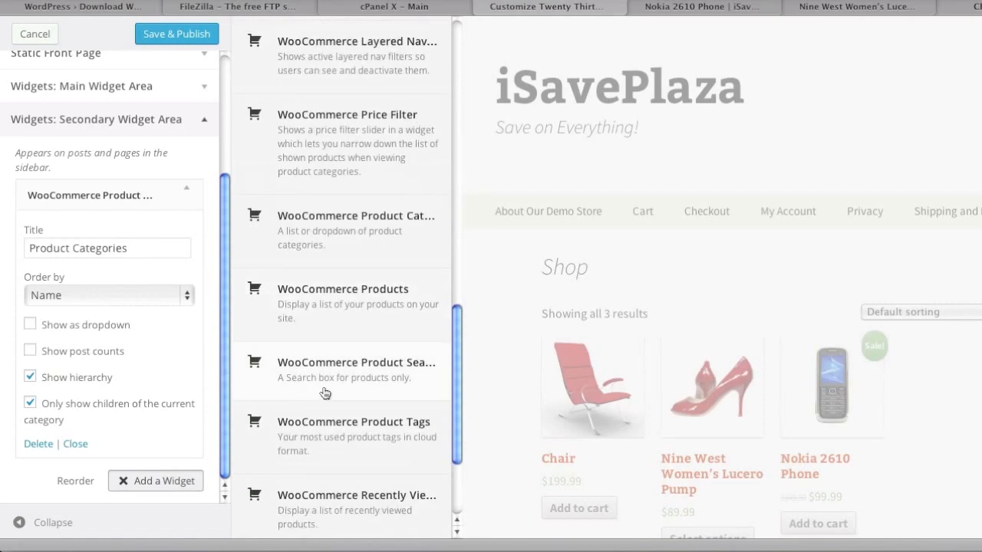
scroll(360, 361, up, 1)
click(375, 201)
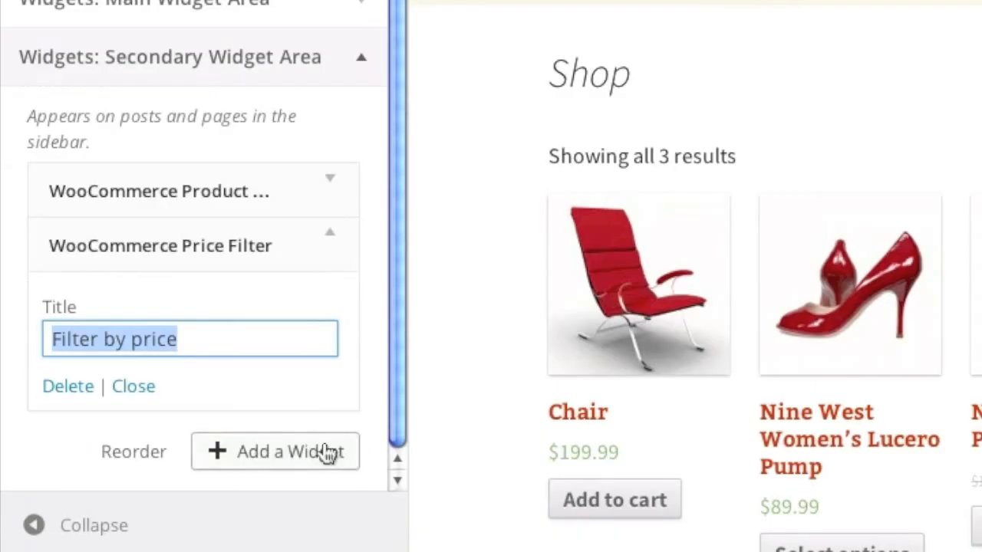
Step: Add a Layered Nav widget filtering by color, then Save & Publish and close the Customizer
click(328, 454)
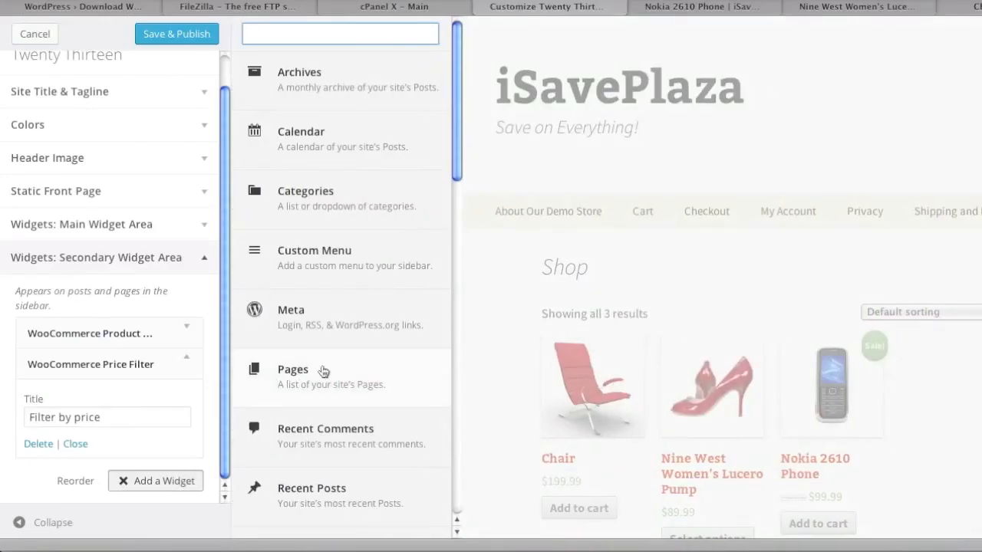
scroll(324, 373, down, 2)
scroll(324, 372, down, 5)
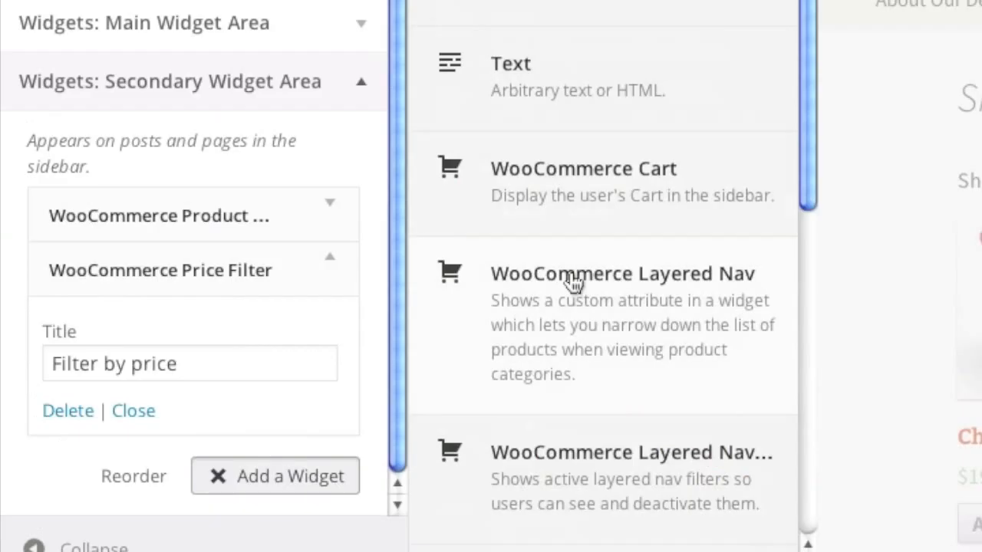
click(691, 307)
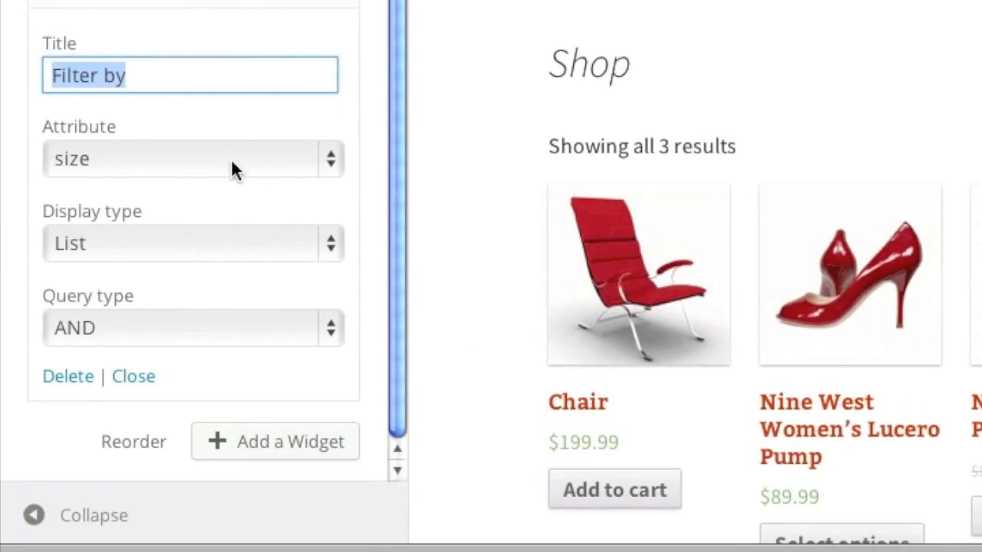
click(231, 159)
click(231, 221)
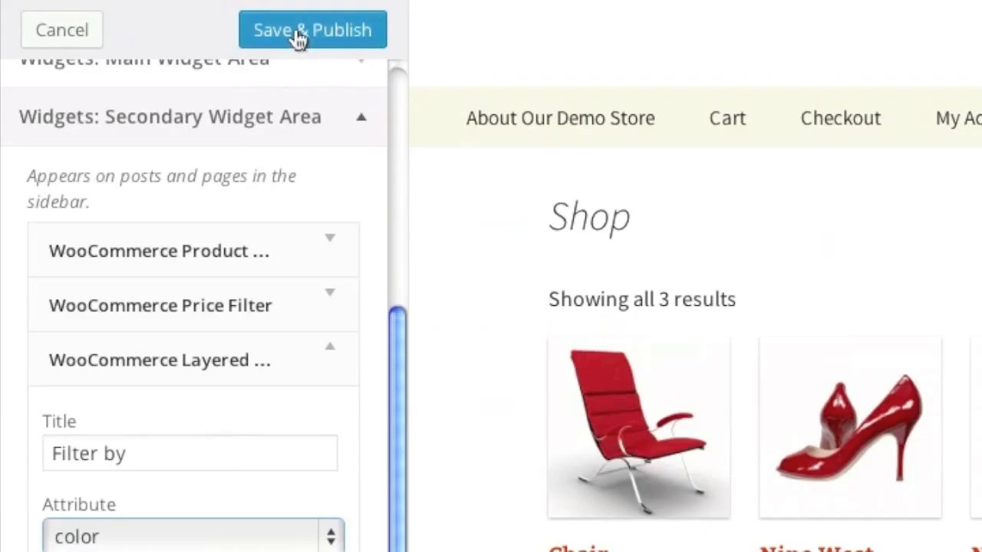
click(299, 35)
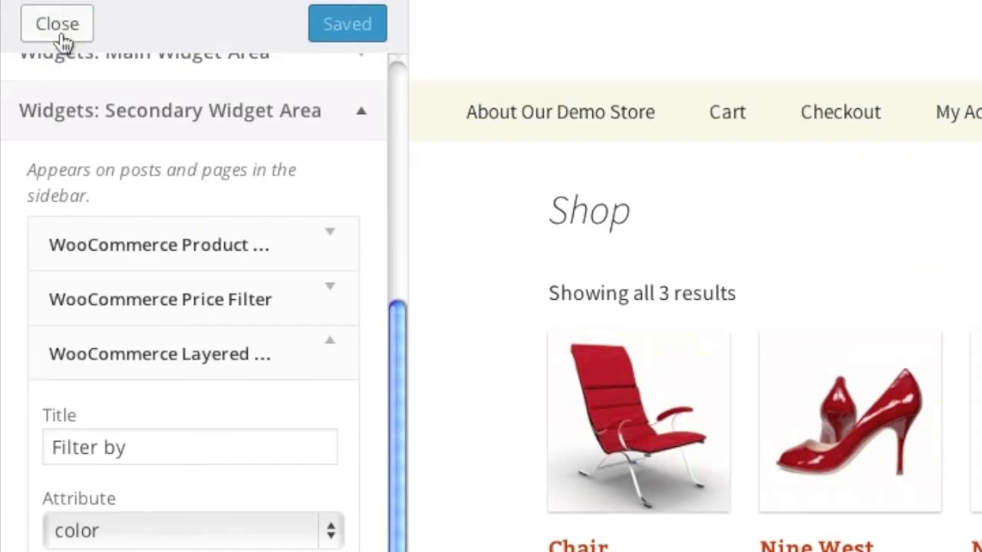
click(62, 38)
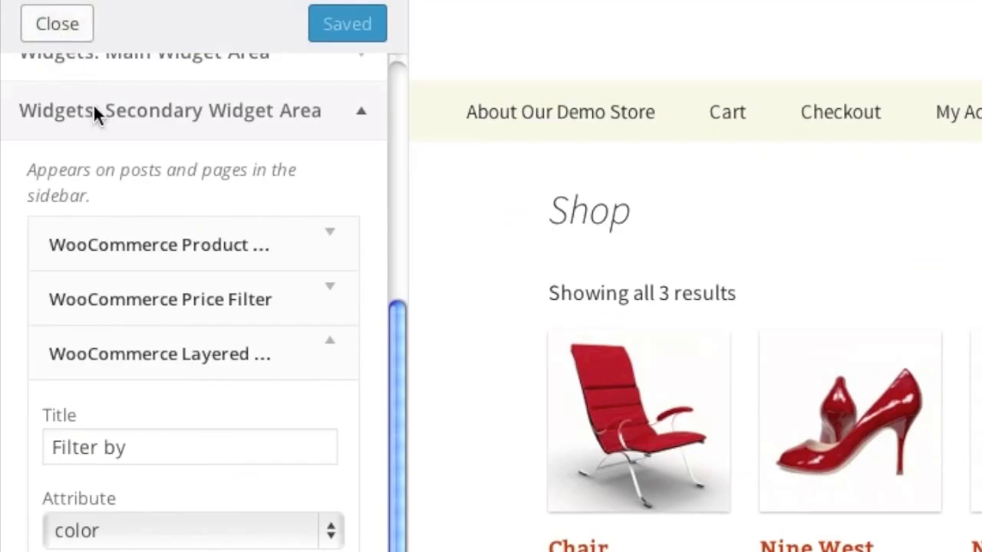
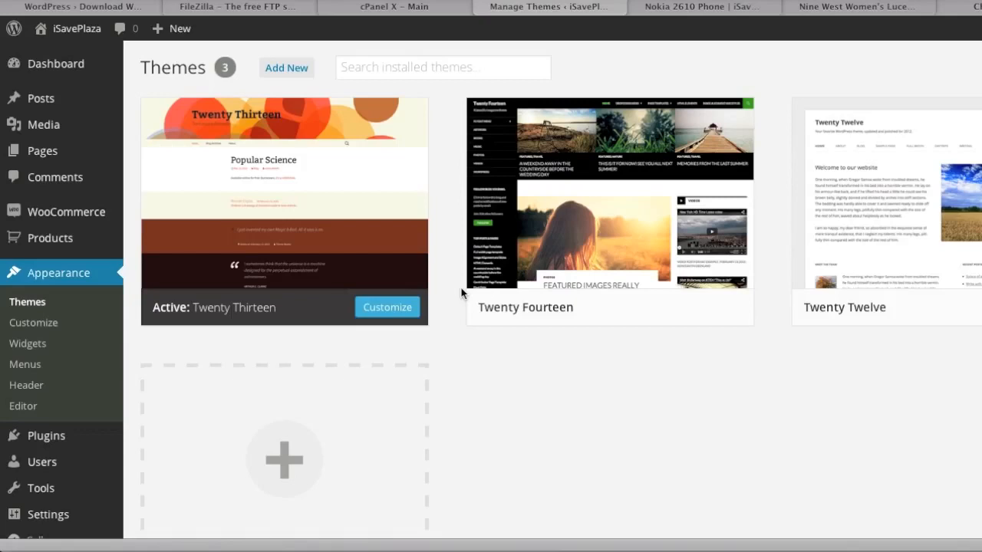
Step: Move the default Sample Page to the Trash from the Pages list
mouse_move(61, 158)
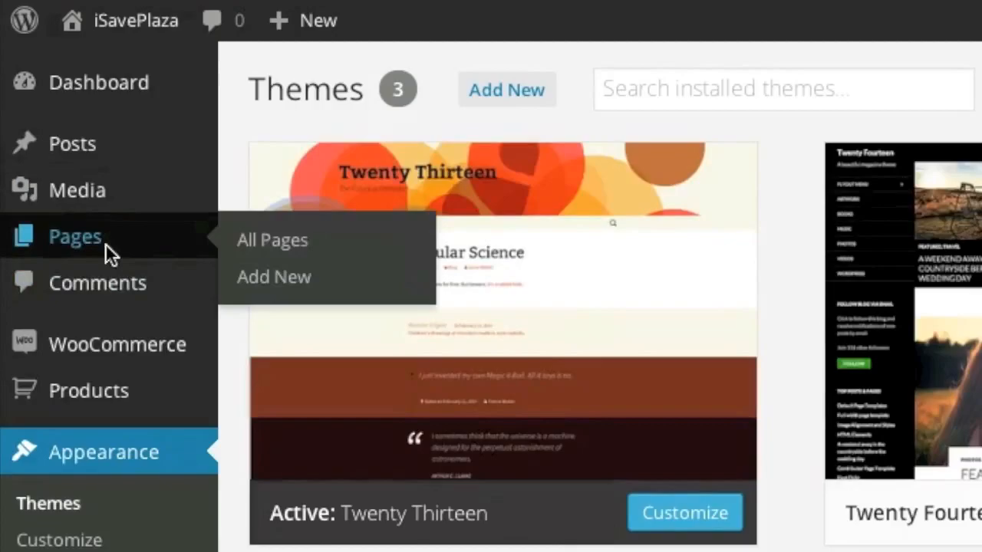
click(105, 244)
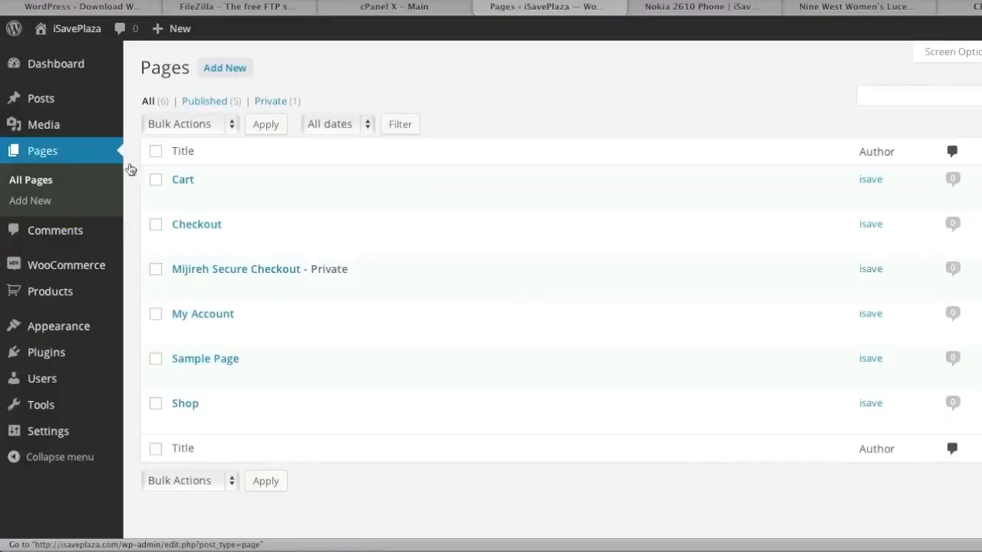
mouse_move(216, 359)
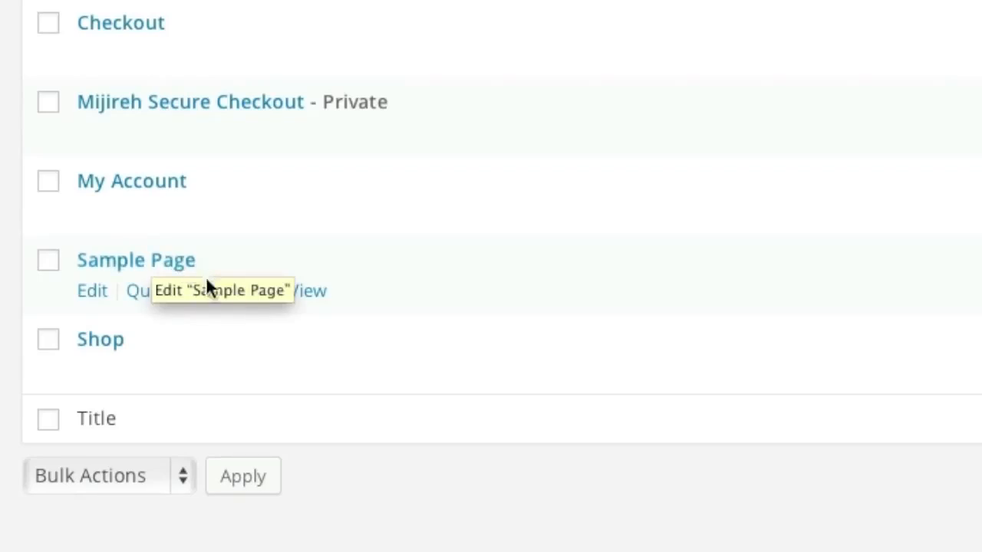
click(247, 291)
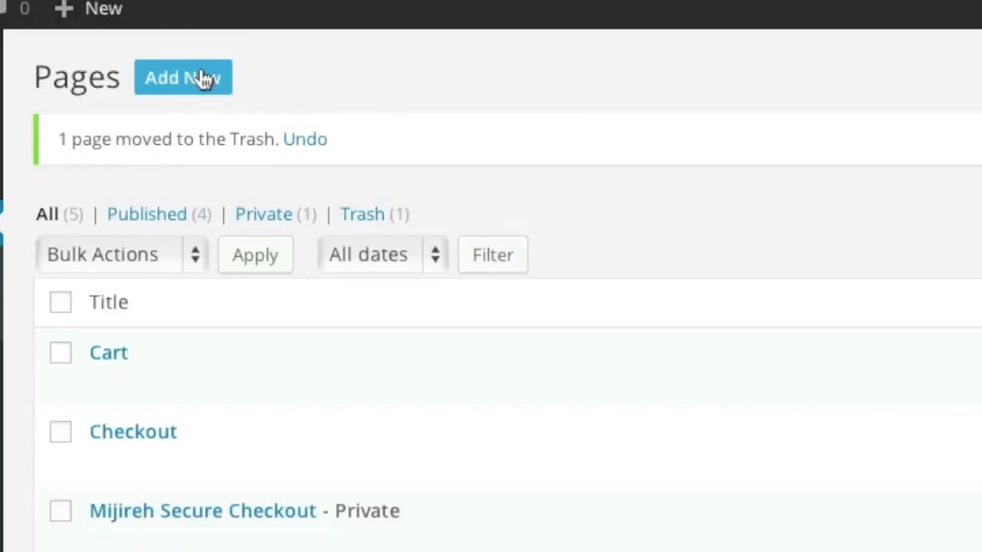
Step: Publish a Terms of Agreement page with the terms text pasted from TextEdit
click(201, 79)
click(818, 547)
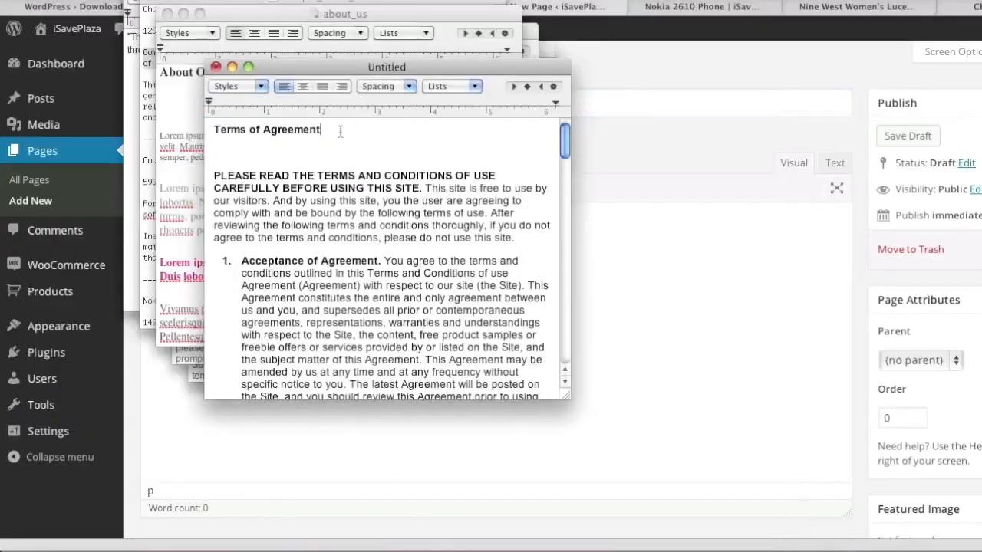
drag(340, 132, 208, 136)
key(super+c)
click(762, 304)
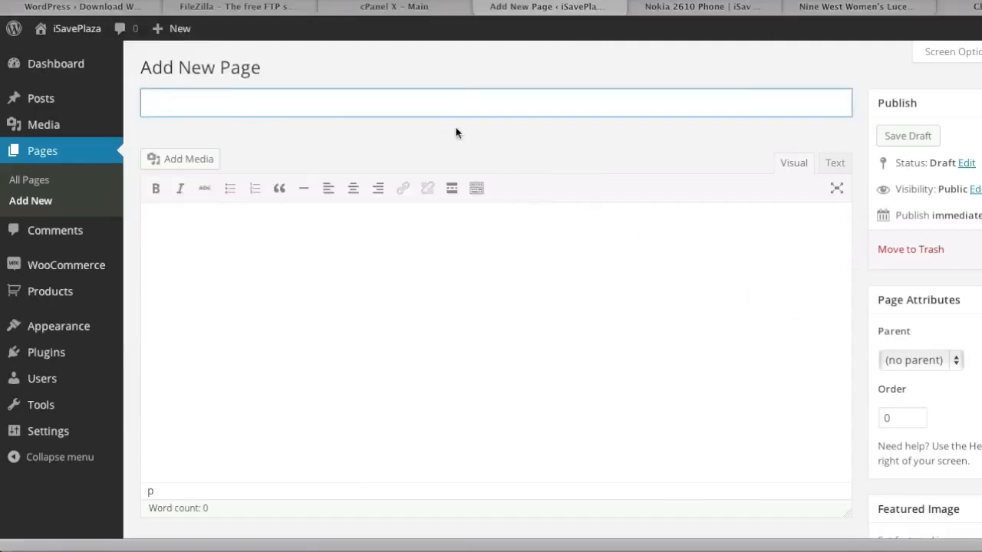
key(super+v)
click(818, 546)
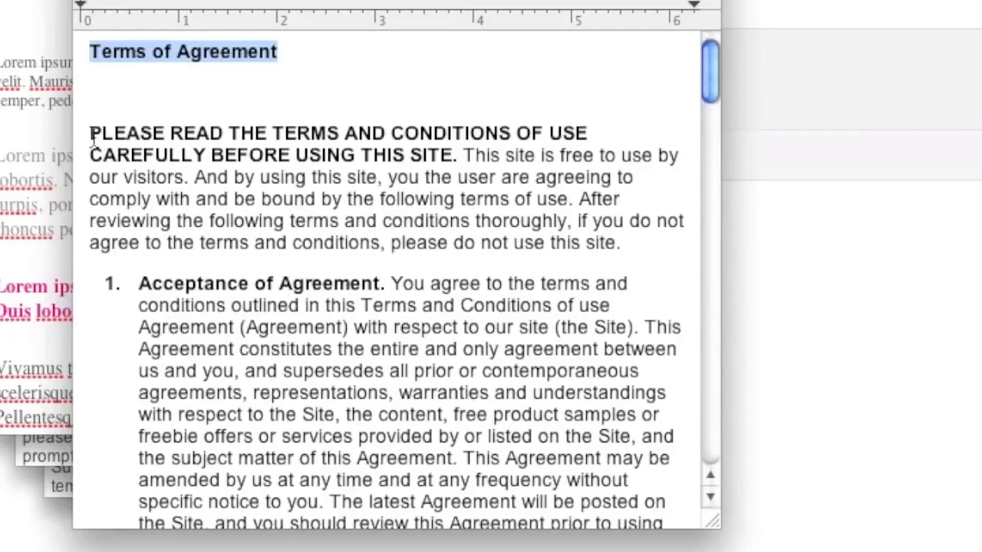
drag(91, 138, 399, 546)
click(414, 280)
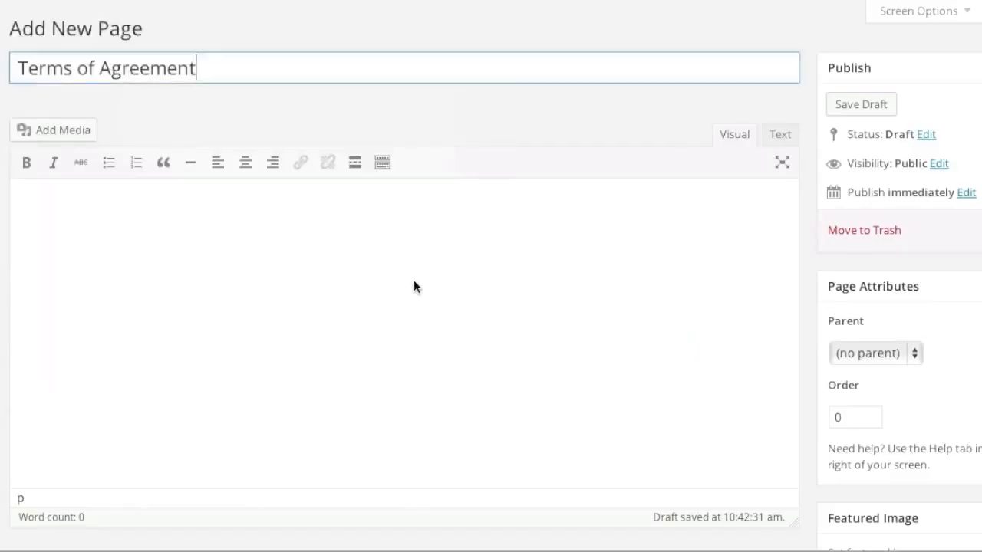
key(super+v)
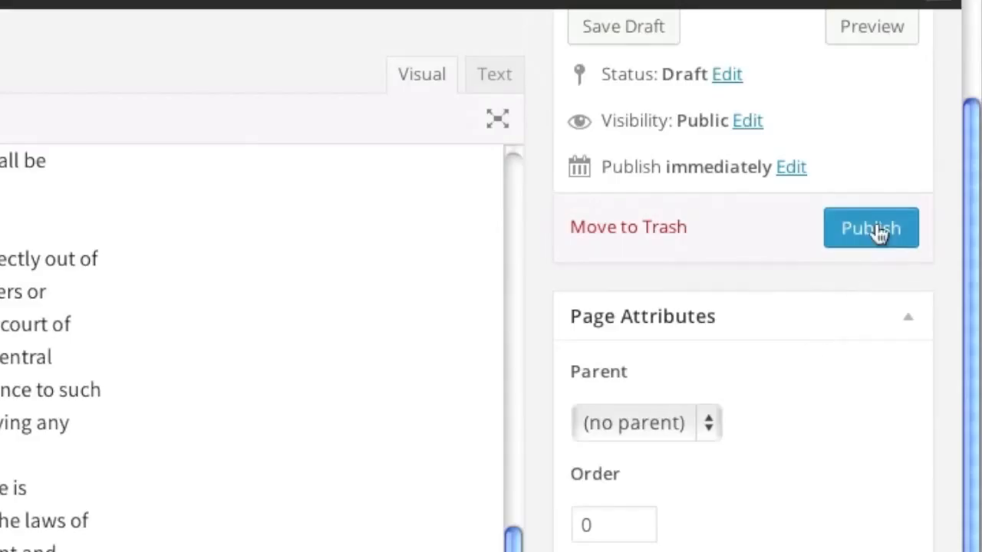
click(874, 230)
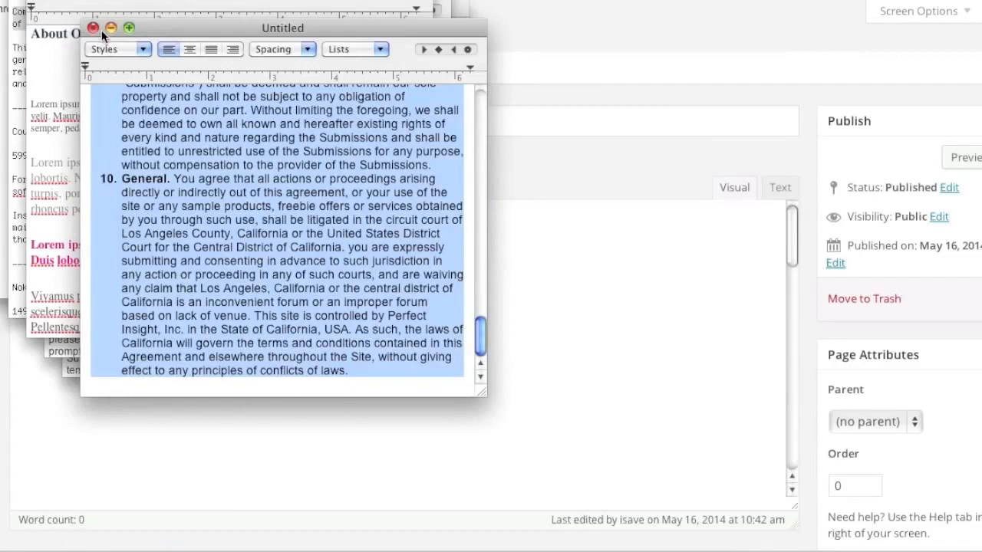
Step: Publish an About Our Demo Store page with its prepared lorem ipsum article
click(93, 28)
click(232, 122)
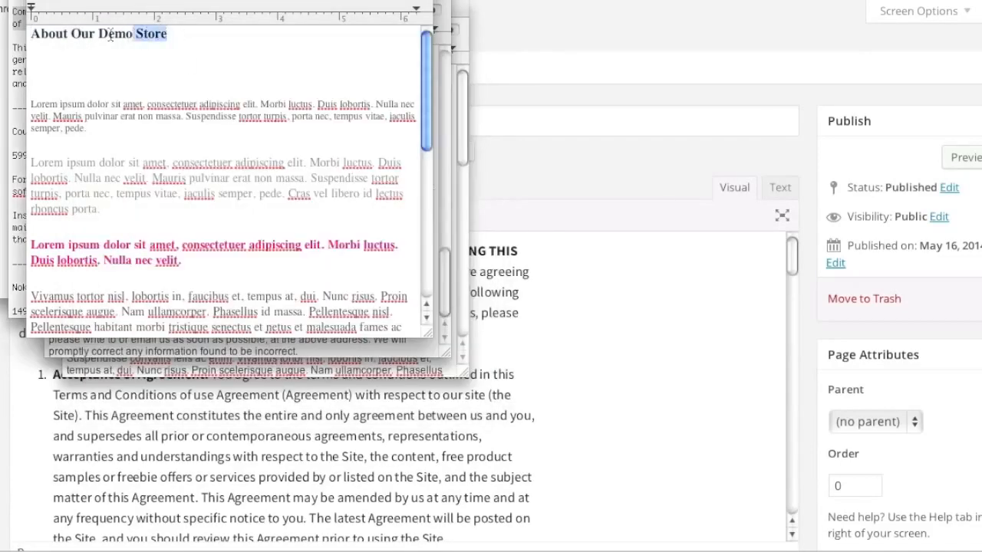
drag(167, 35, 32, 35)
key(super+c)
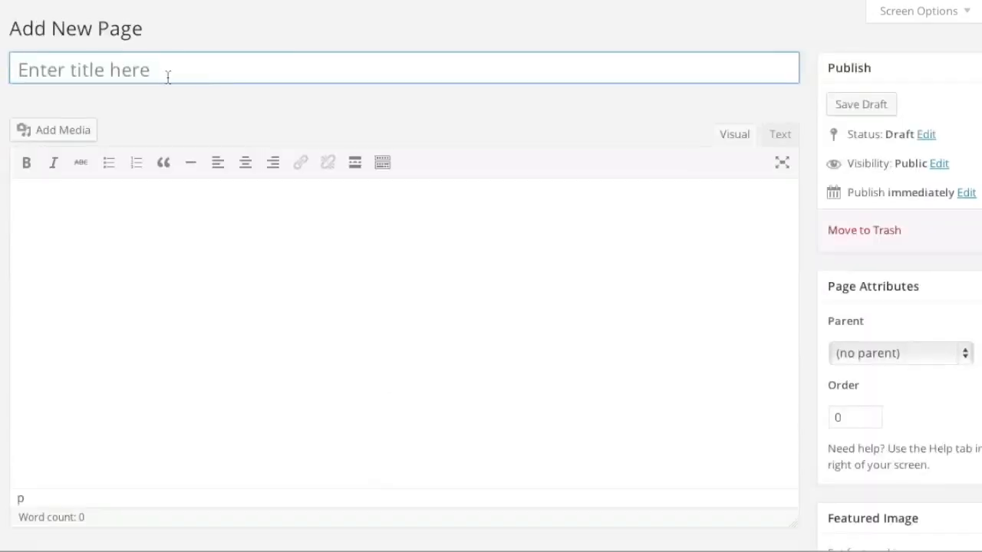
click(167, 74)
key(super+v)
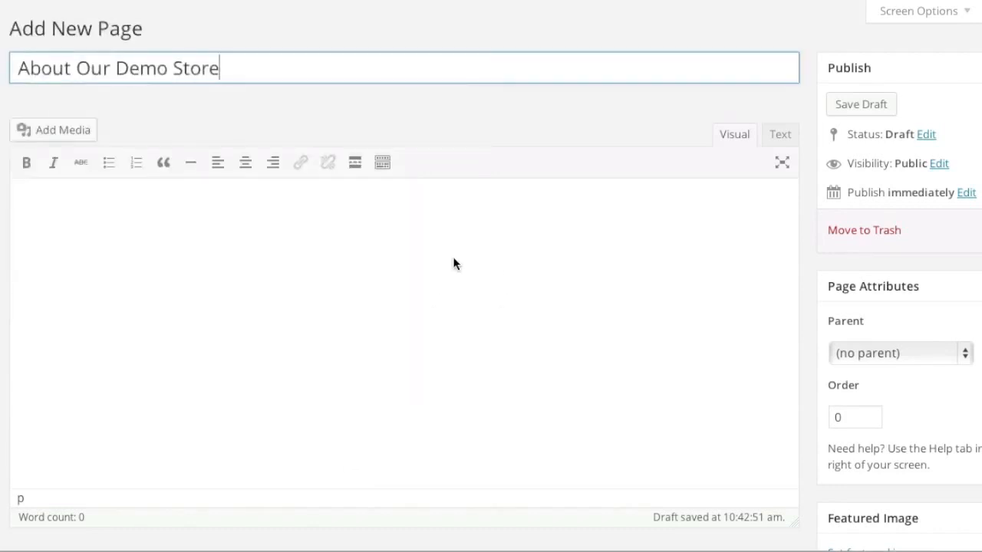
click(454, 264)
key(super+v)
click(840, 347)
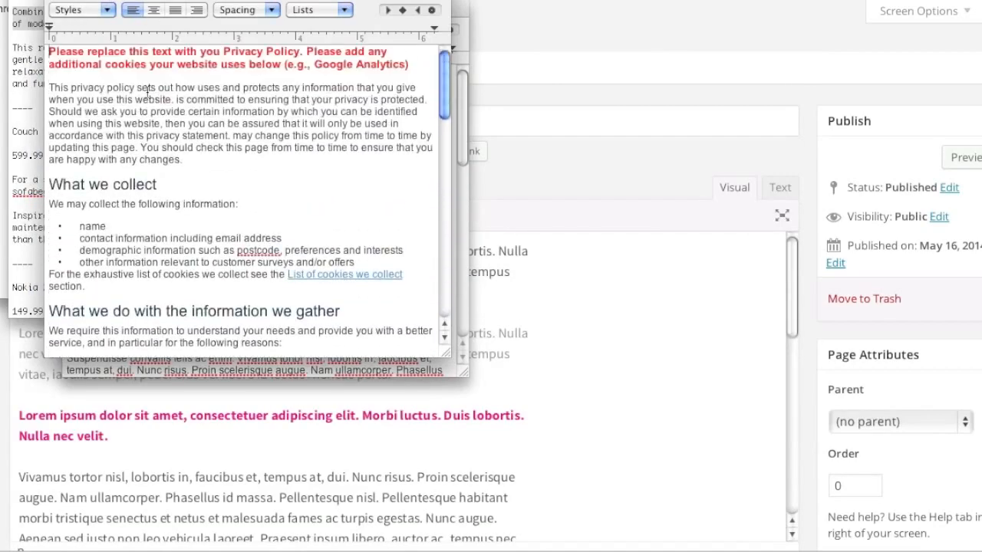
drag(51, 53, 415, 458)
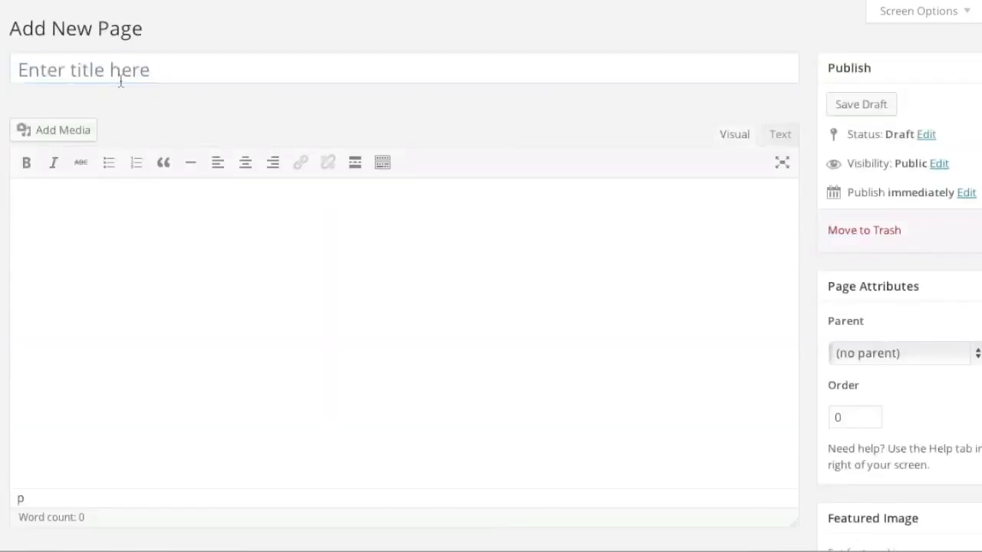
Step: Publish a Privacy page with the privacy policy text pasted into its body
click(123, 80)
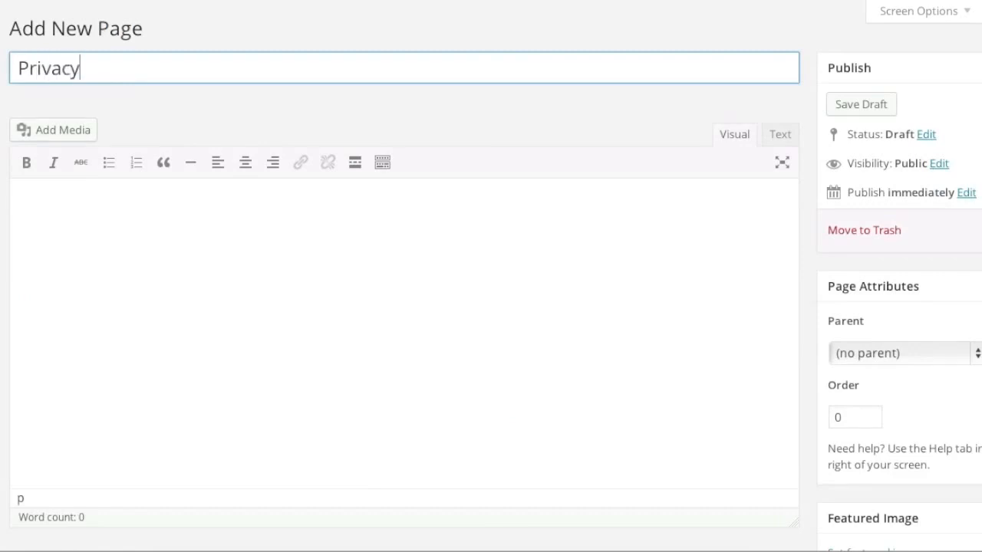
click(105, 250)
key(super+v)
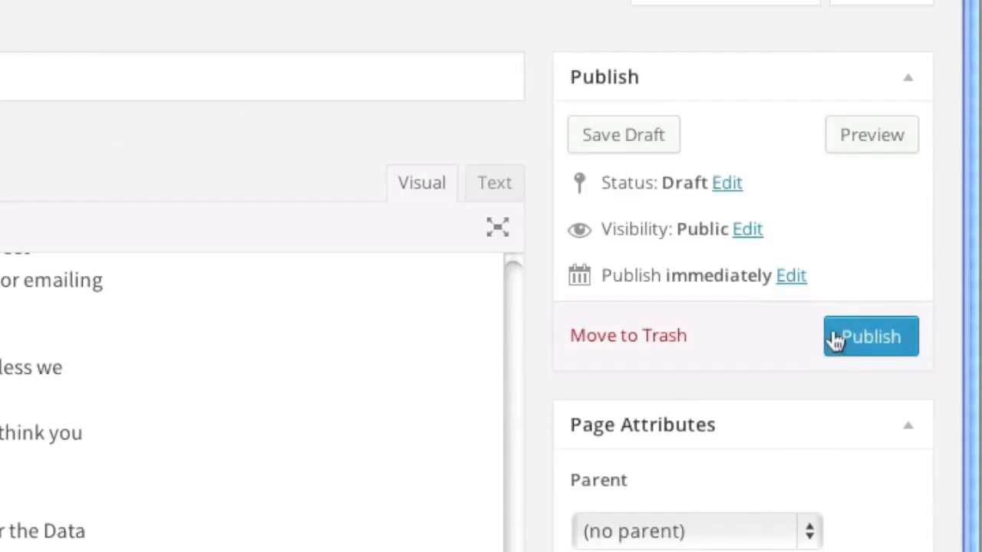
click(981, 230)
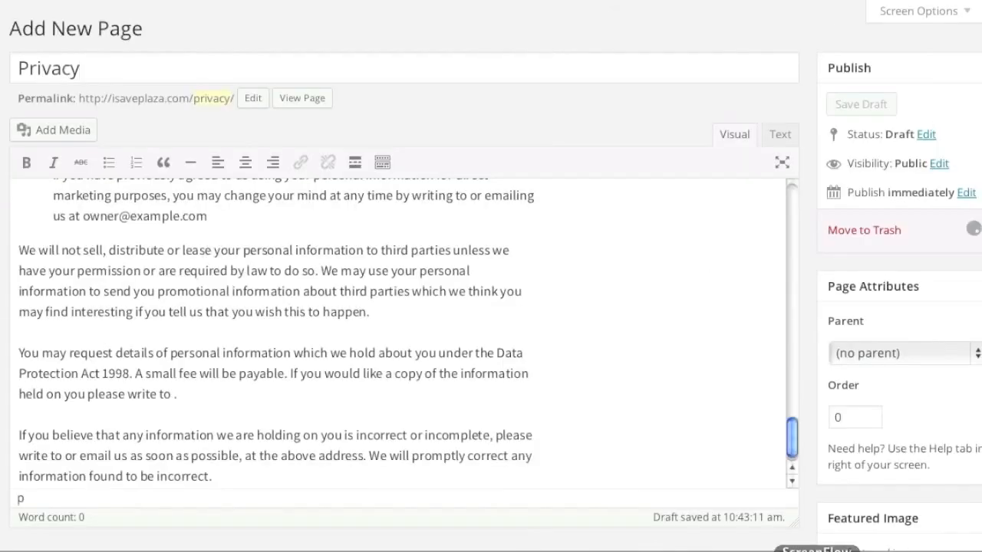
Step: Publish a Shipping and Returns page containing the copied shipping and returns text
click(708, 551)
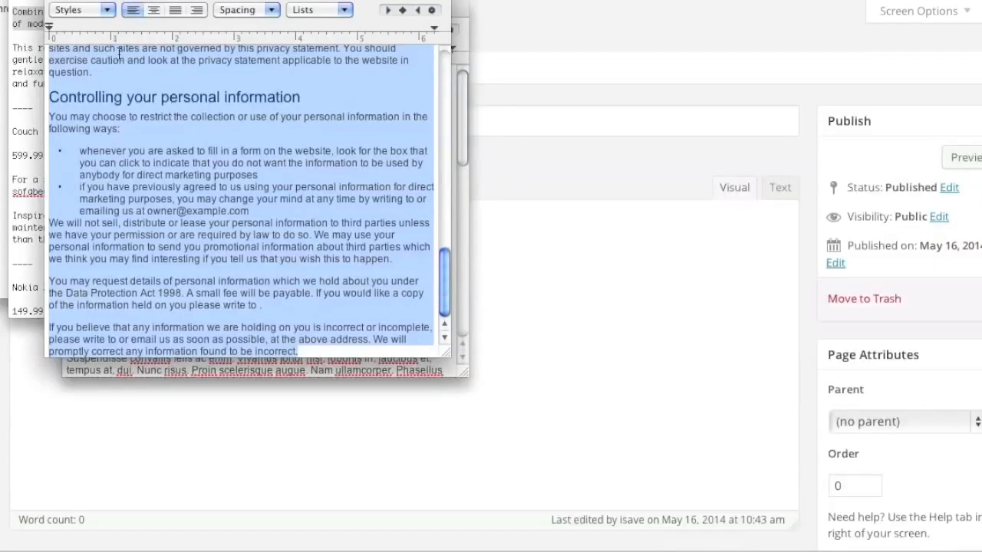
click(57, 0)
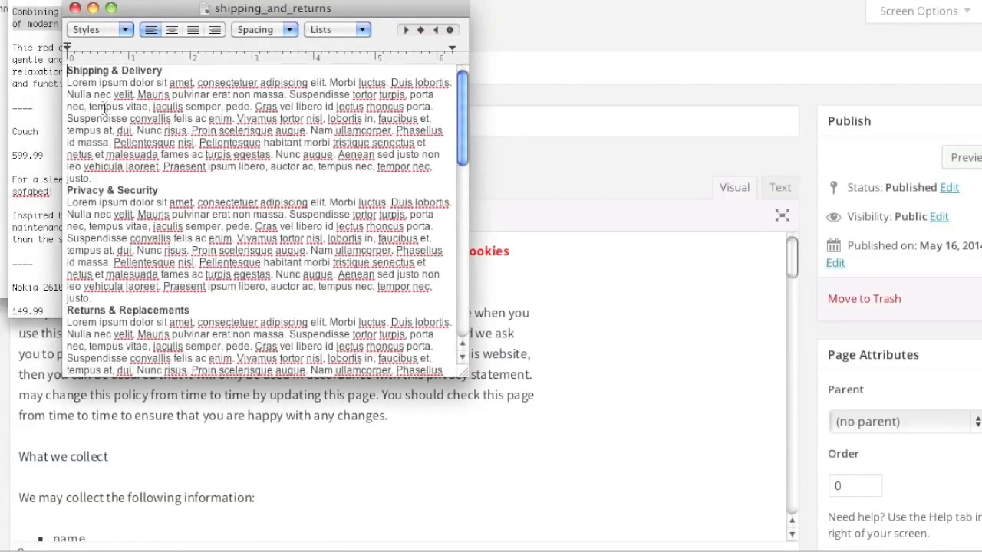
drag(68, 70, 429, 549)
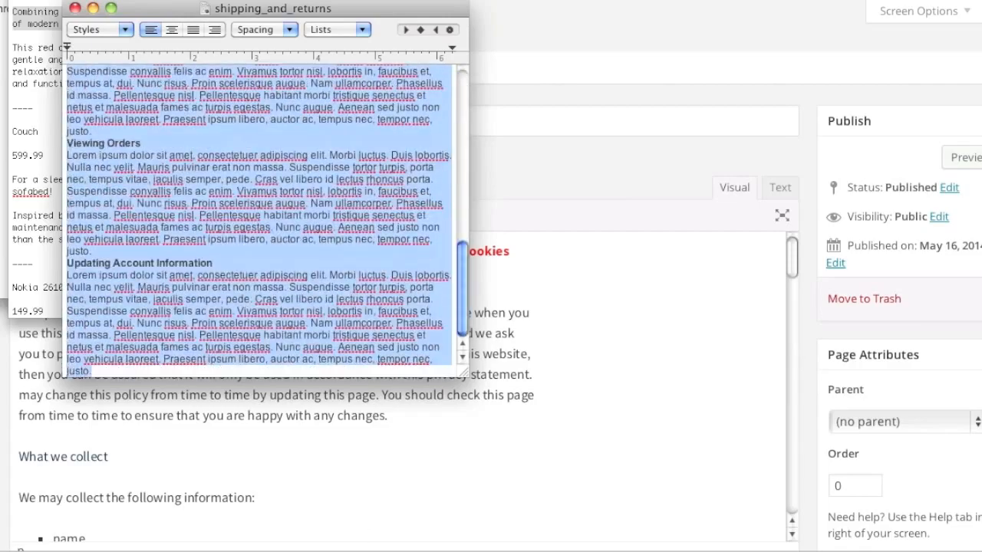
click(597, 399)
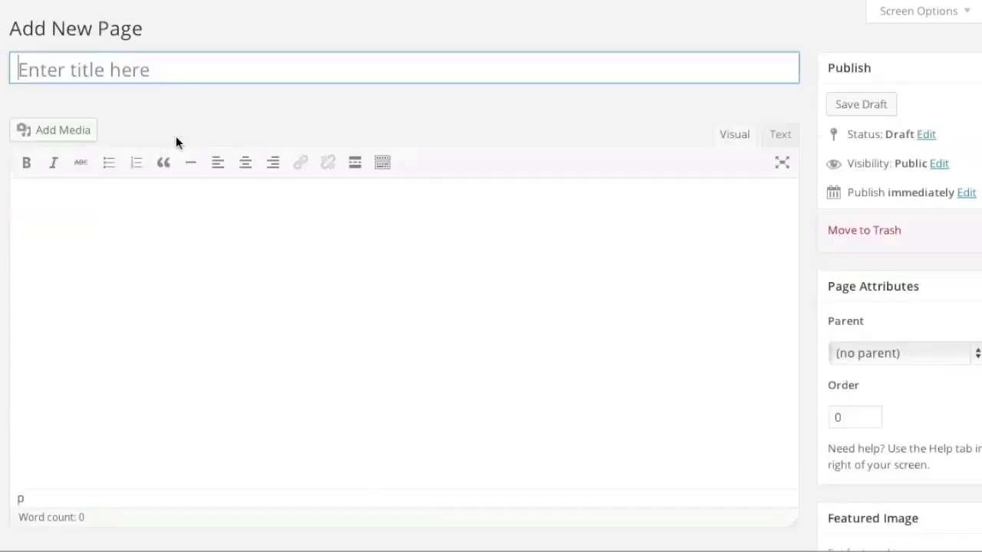
click(108, 70)
text(Shipping and Return)
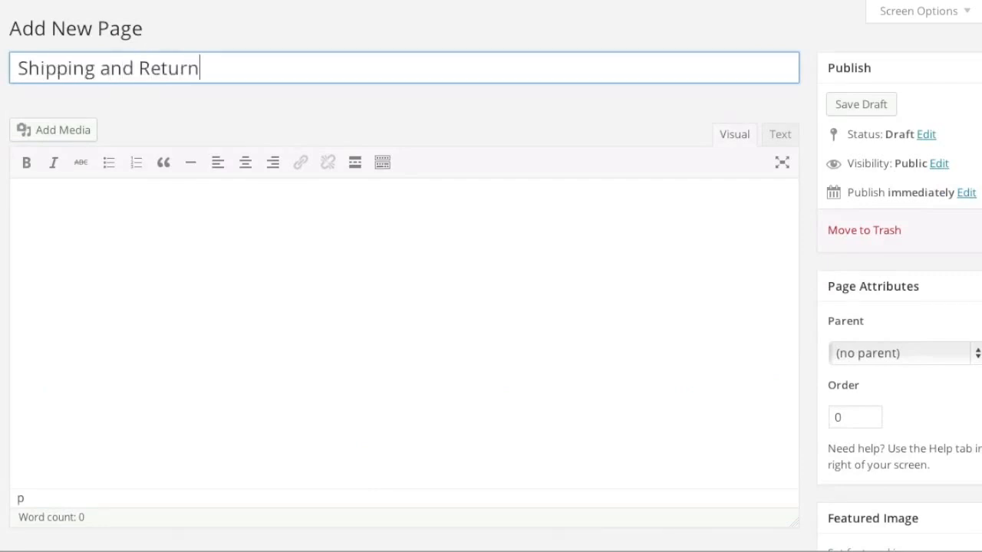
click(214, 253)
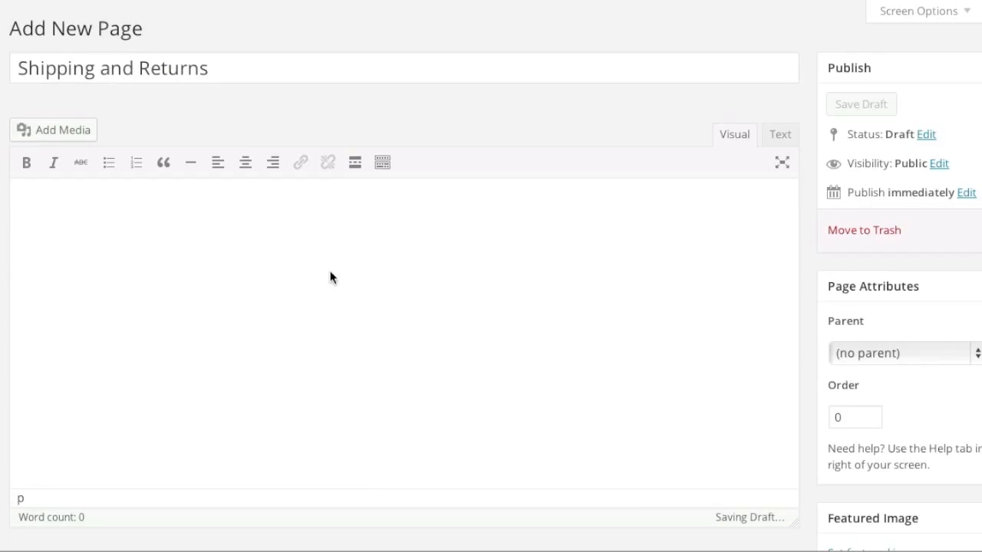
key(ctrl+v)
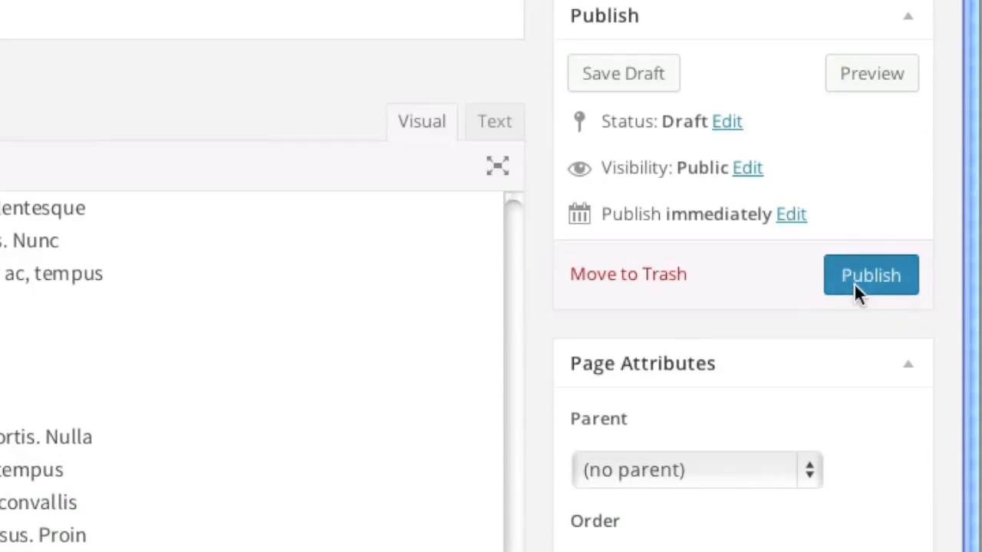
click(981, 240)
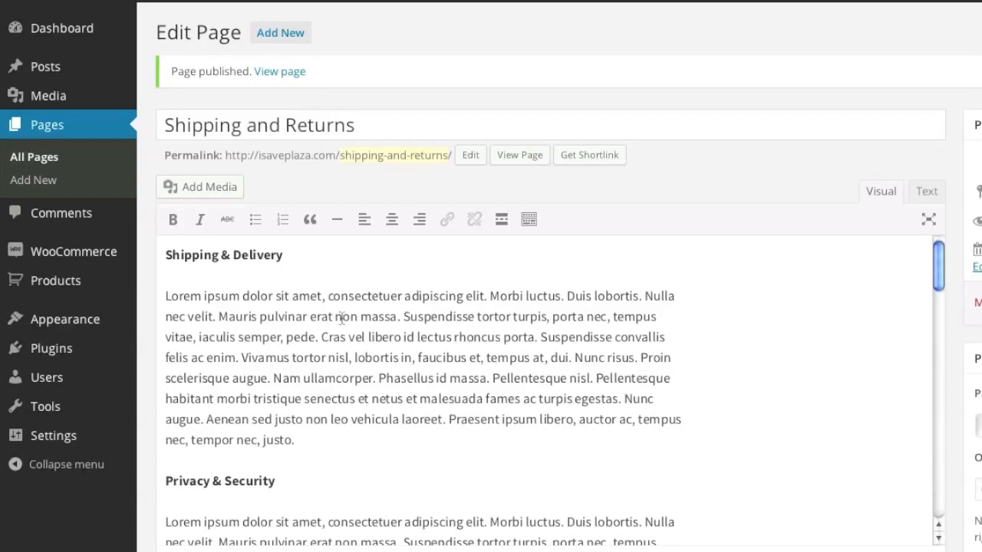
mouse_move(100, 258)
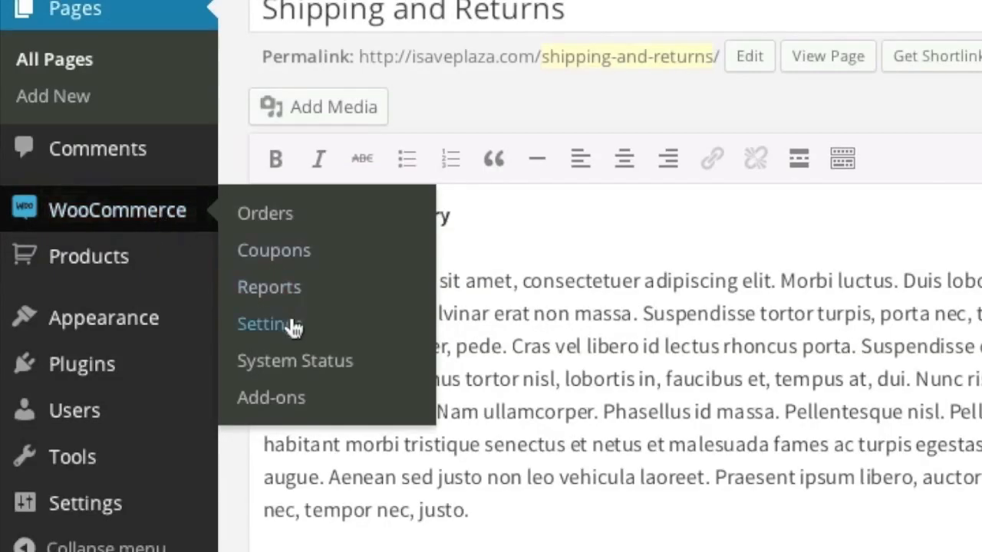
Step: Set the WooCommerce Checkout Terms and Conditions page to Terms of Agreement and save
click(290, 317)
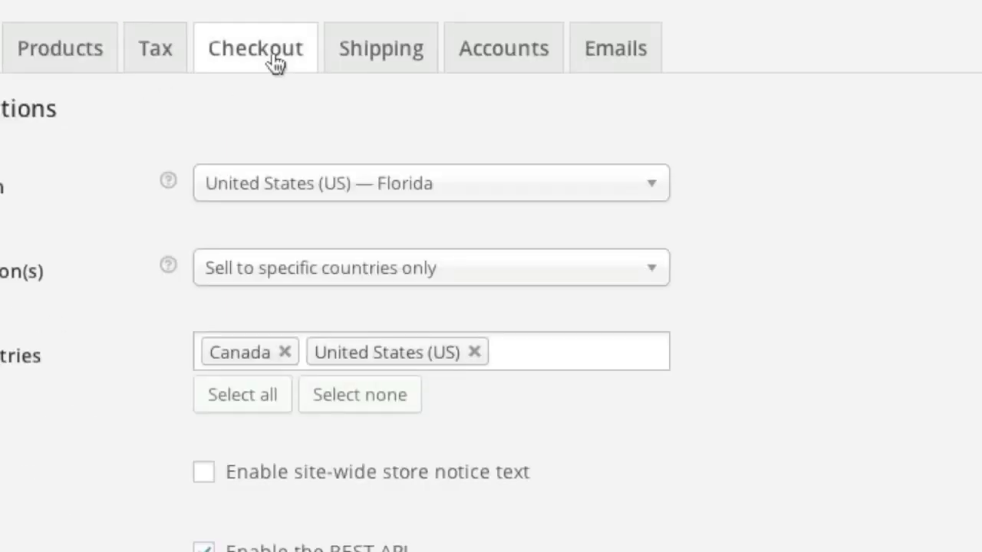
click(273, 51)
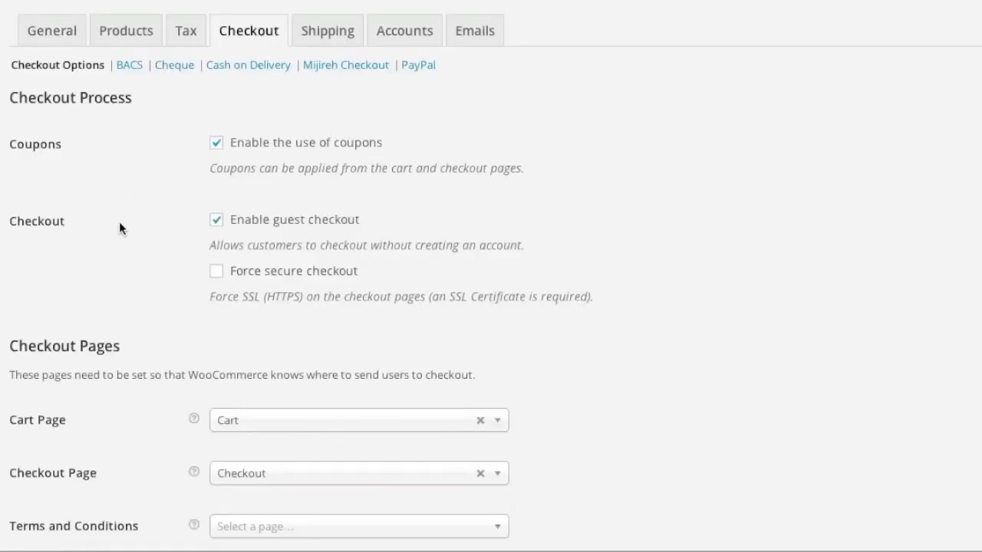
scroll(119, 221, down, 1)
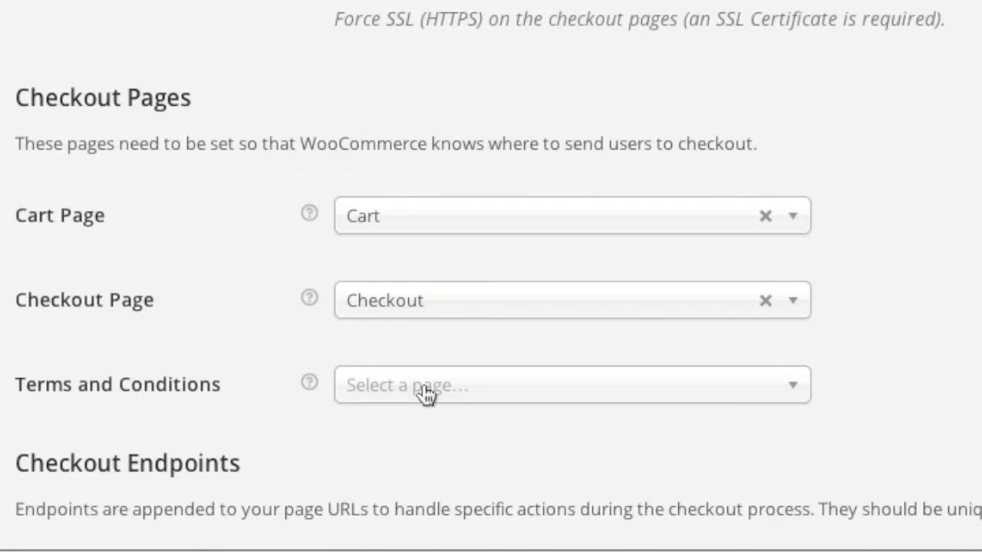
click(268, 452)
scroll(424, 401, down, 1)
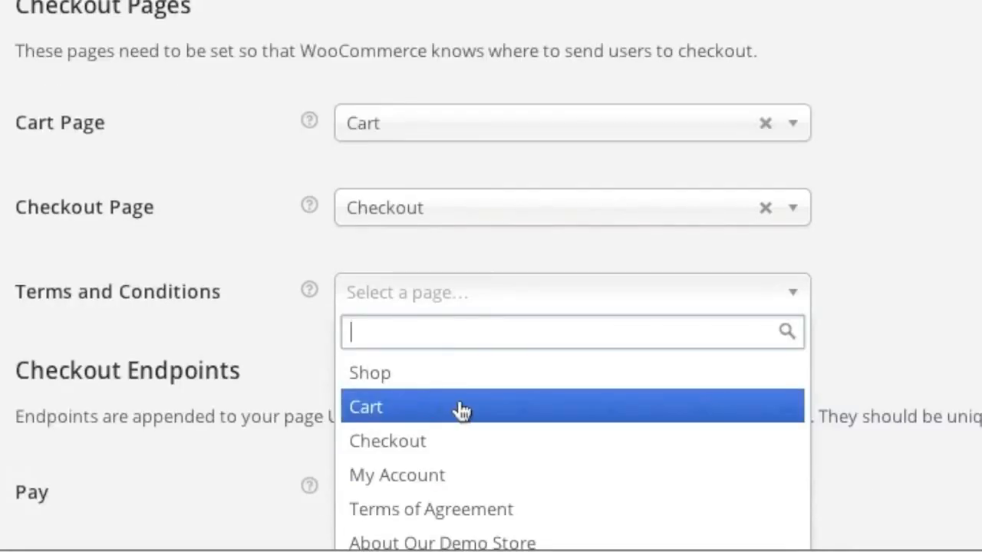
click(476, 510)
scroll(285, 537, down, 4)
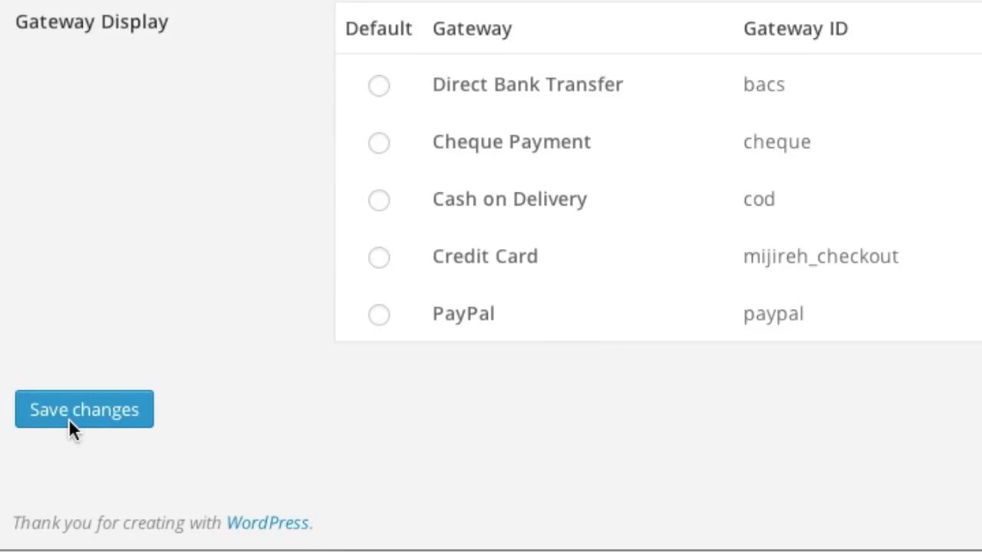
click(69, 418)
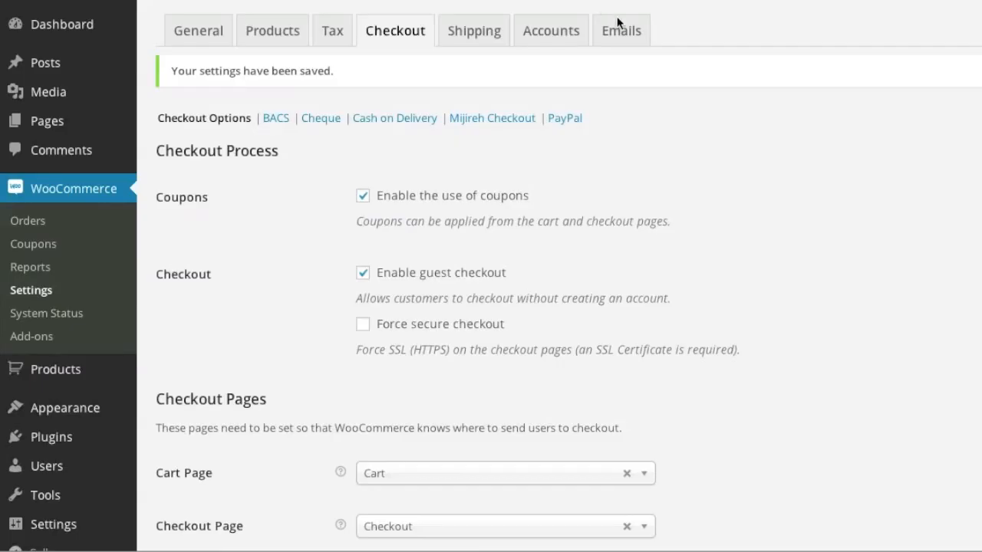
mouse_move(86, 413)
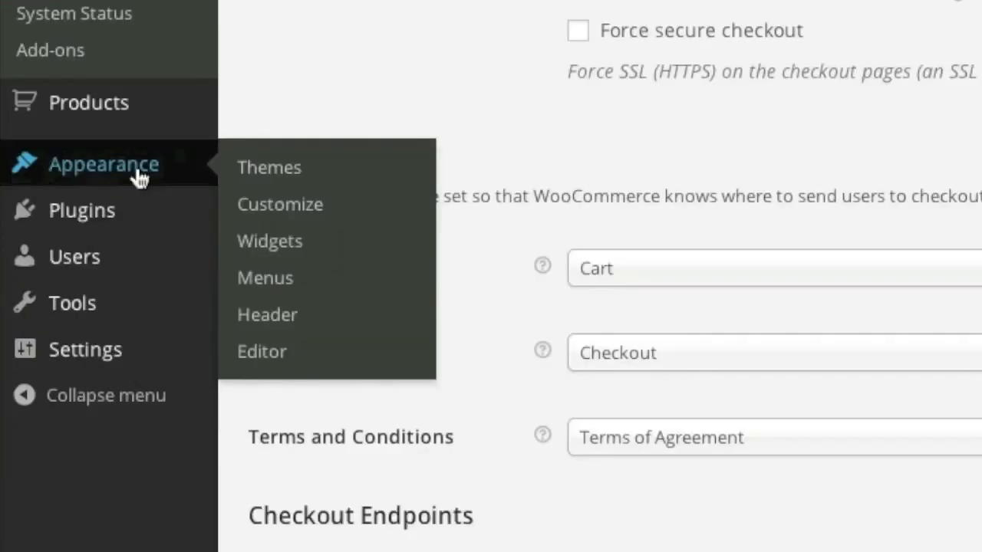
click(287, 274)
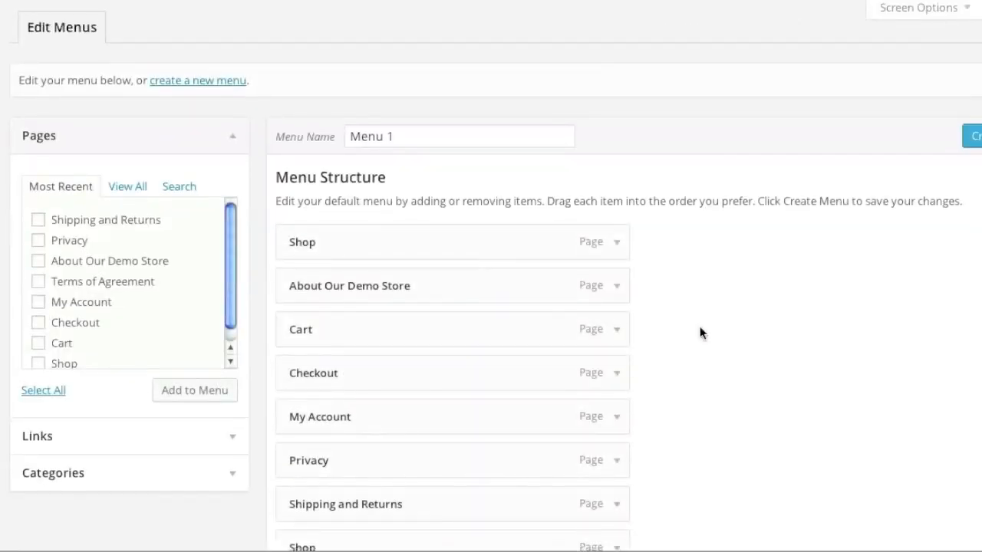
Step: Remove About Our Demo Store, Privacy, Shipping and Returns and Terms of Agreement from Menu 1
scroll(700, 333, down, 1)
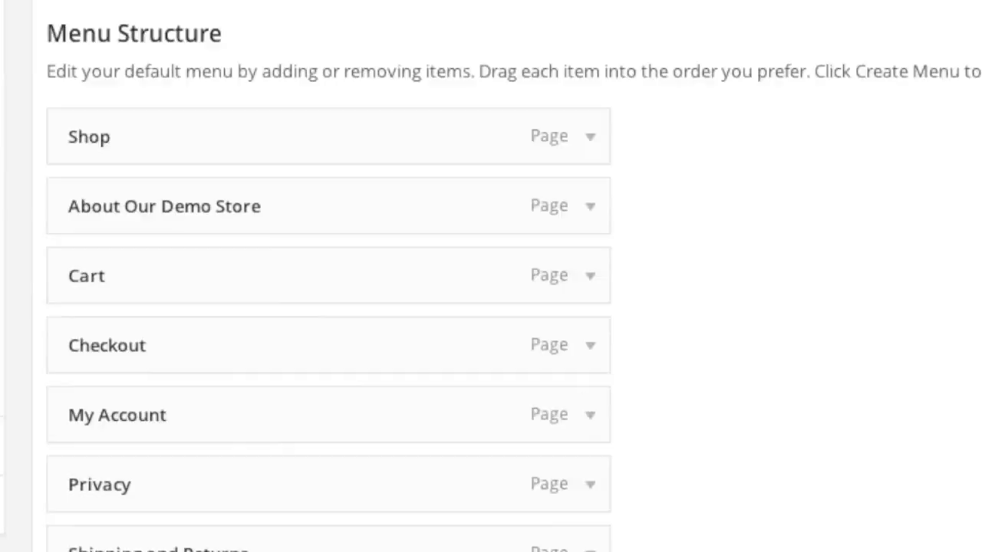
scroll(607, 115, down, 2)
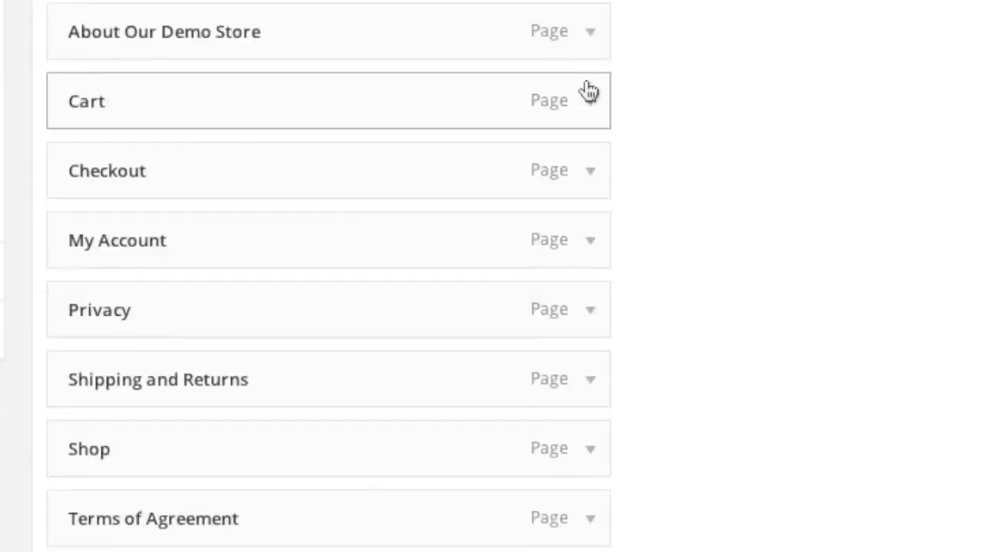
click(587, 32)
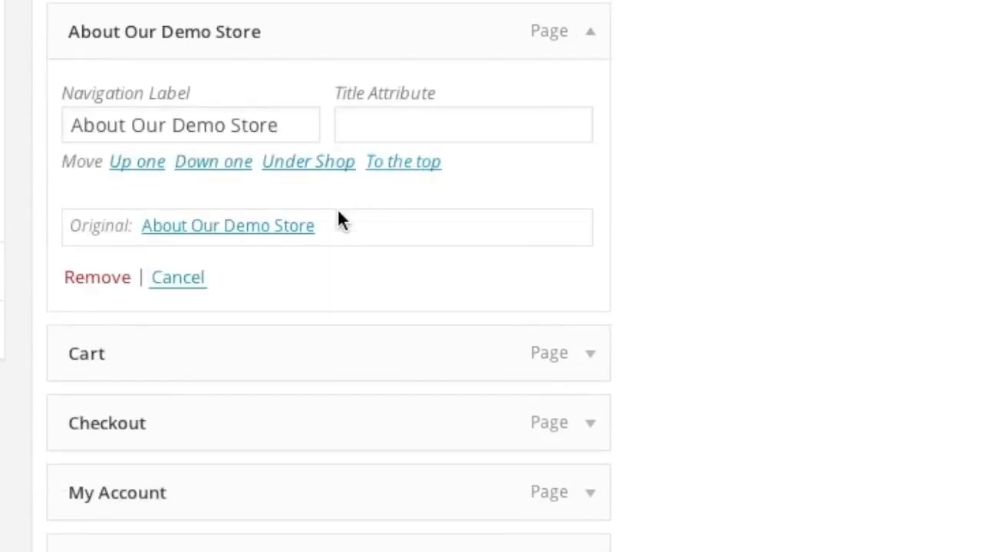
click(96, 278)
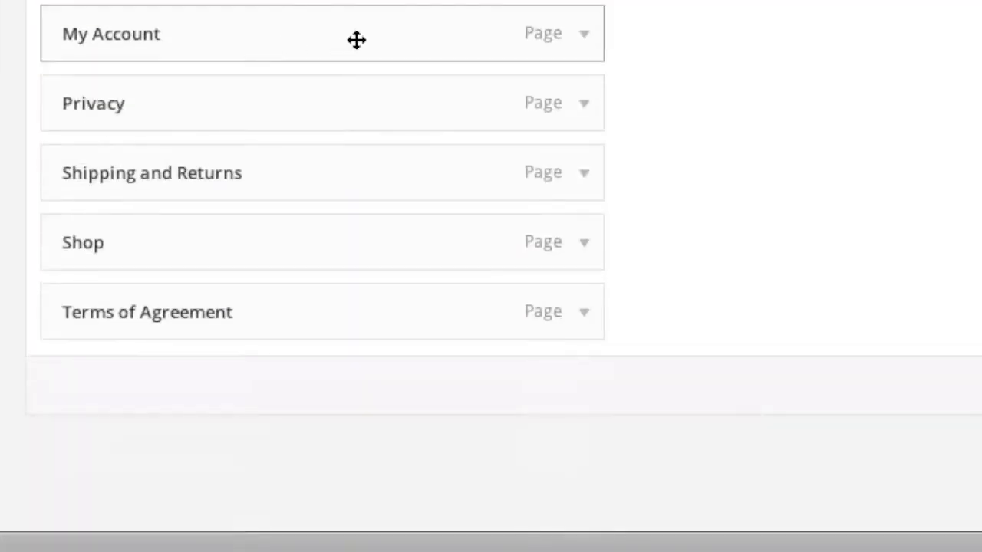
click(584, 107)
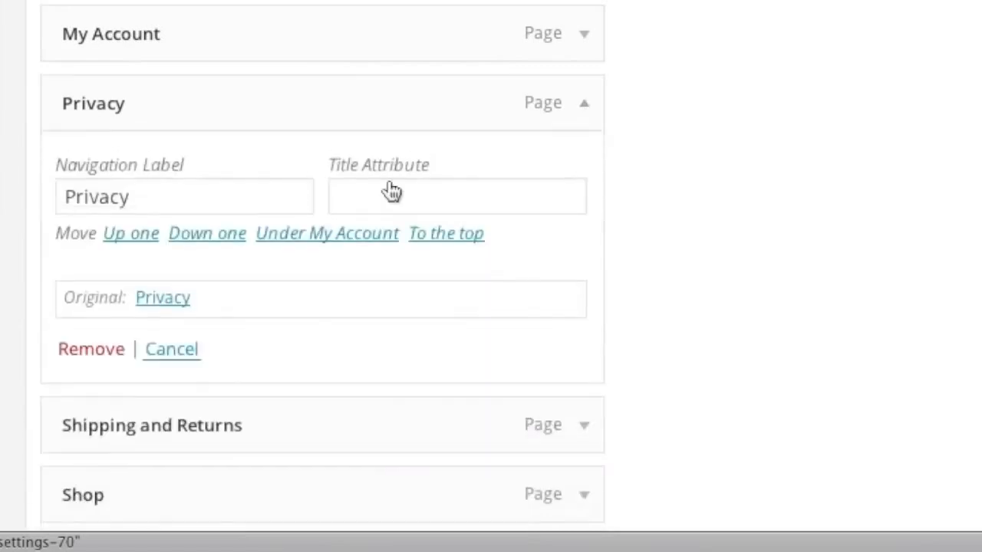
click(105, 338)
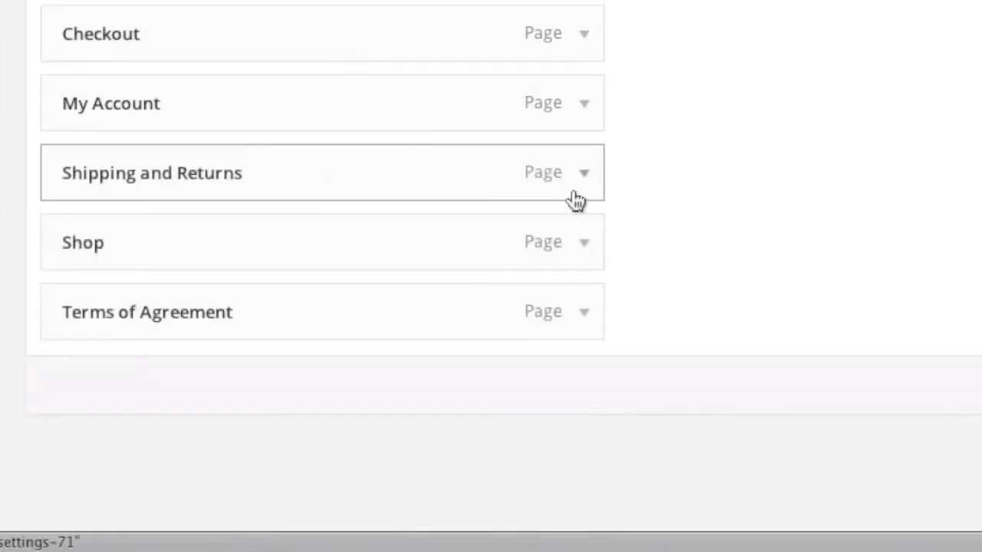
click(585, 177)
click(94, 422)
click(583, 315)
scroll(177, 422, down, 3)
click(98, 384)
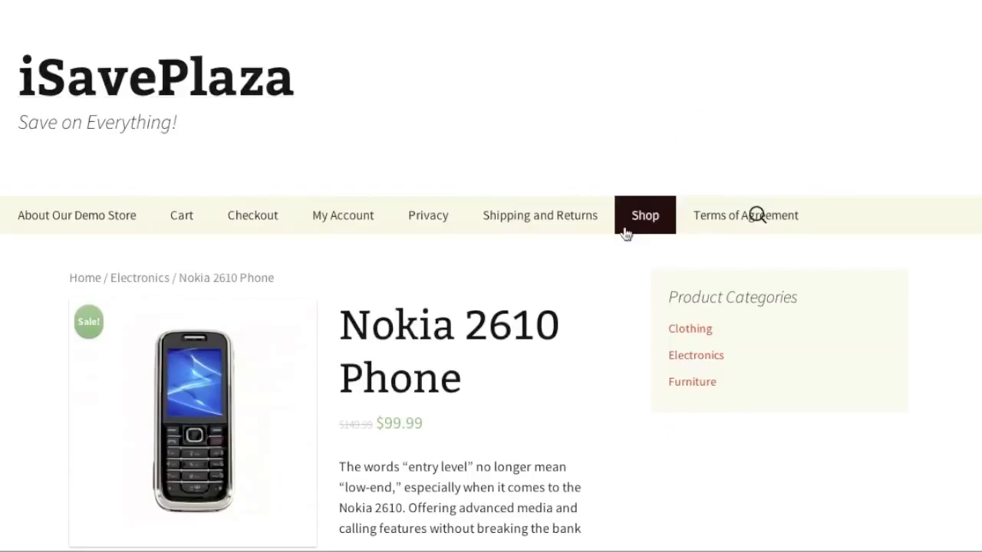
scroll(624, 230, down, 5)
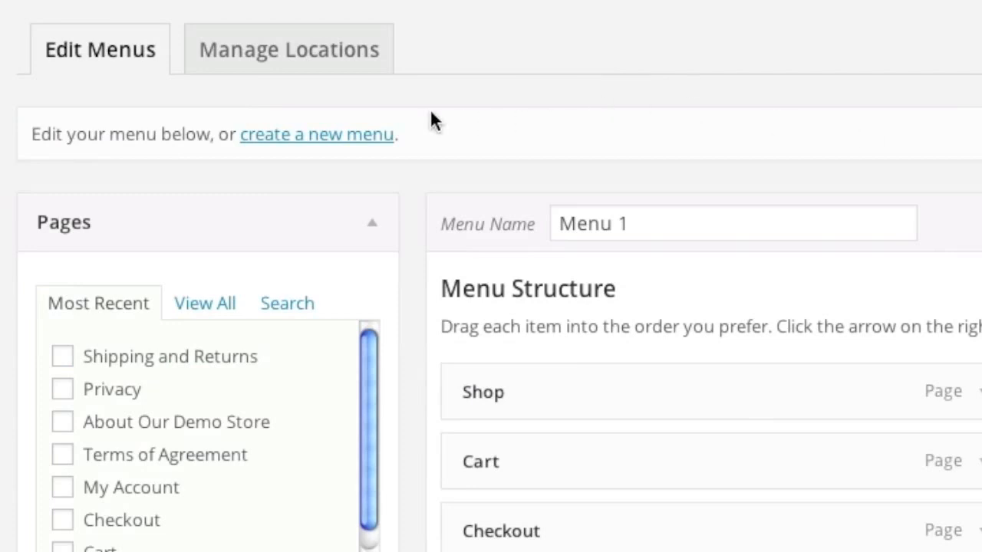
Step: Create a menu named Footer and add the About, Shipping and Returns, Privacy and Terms pages
click(309, 134)
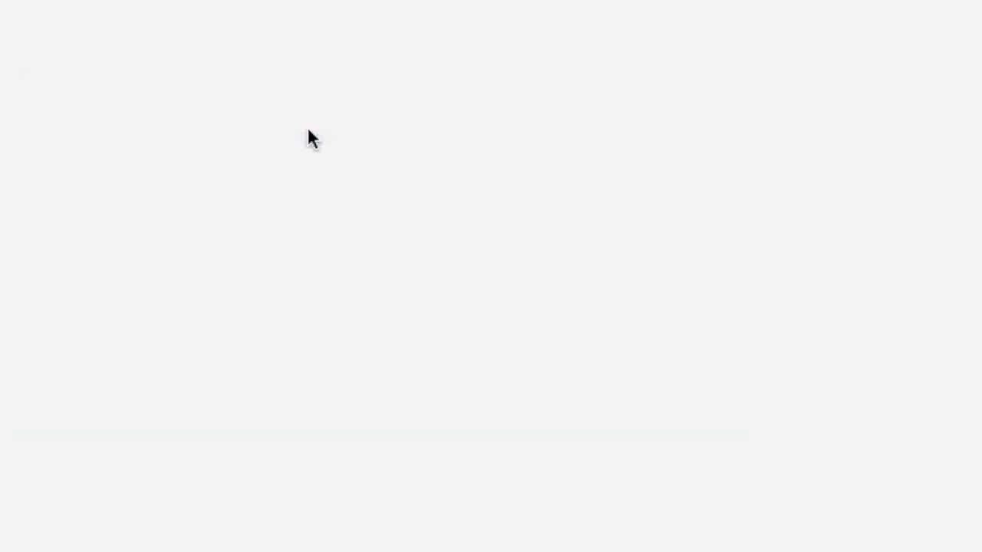
text(Foot)
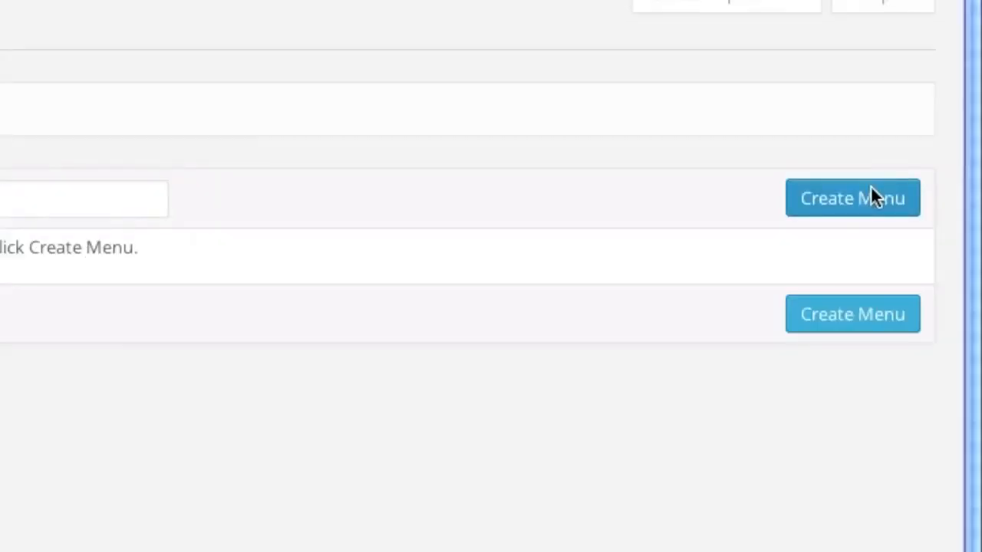
click(871, 188)
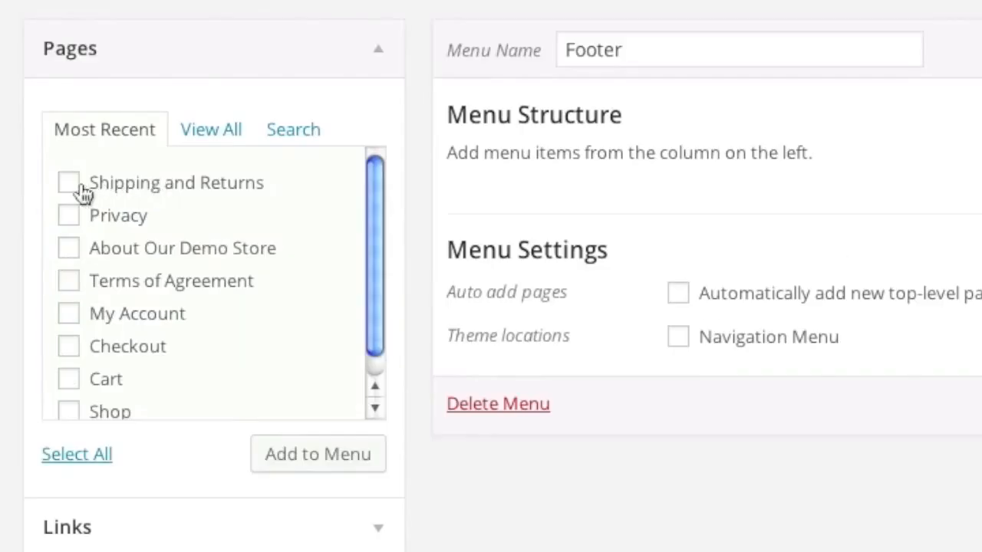
click(69, 188)
click(69, 248)
scroll(100, 295, down, 1)
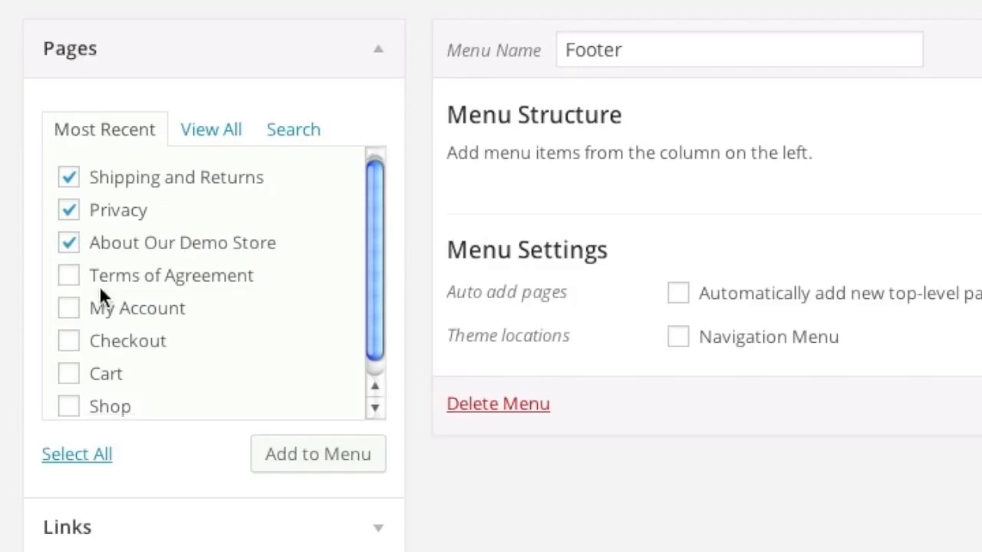
click(68, 275)
scroll(239, 282, down, 2)
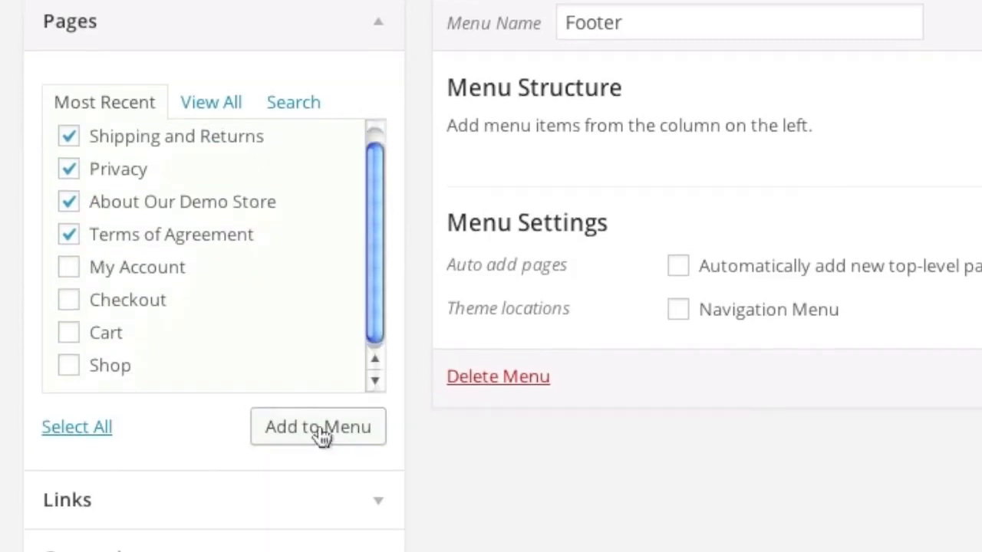
click(313, 434)
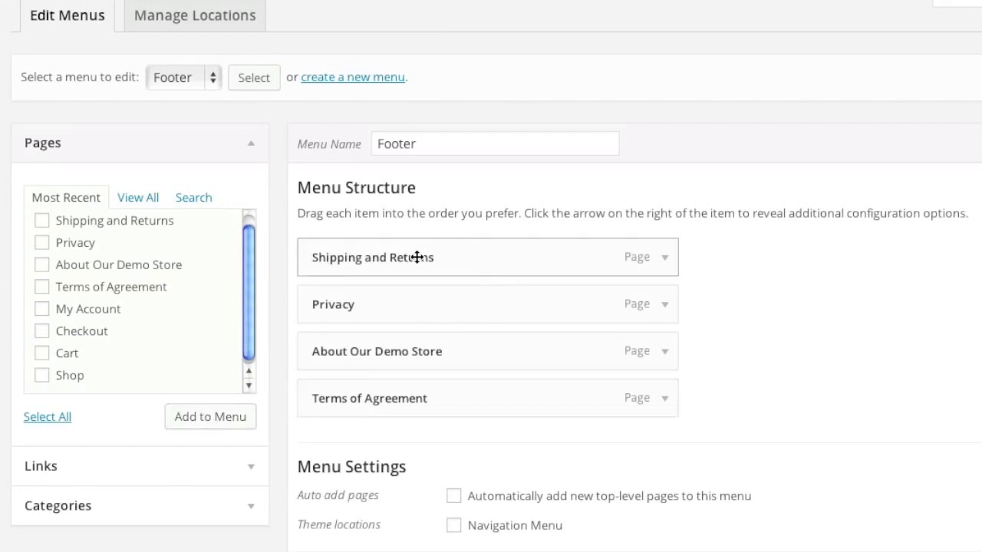
Step: Move About Our Demo Store to the top, relabel it About Us, and save the menu
drag(401, 355, 407, 258)
drag(467, 307, 425, 261)
click(661, 261)
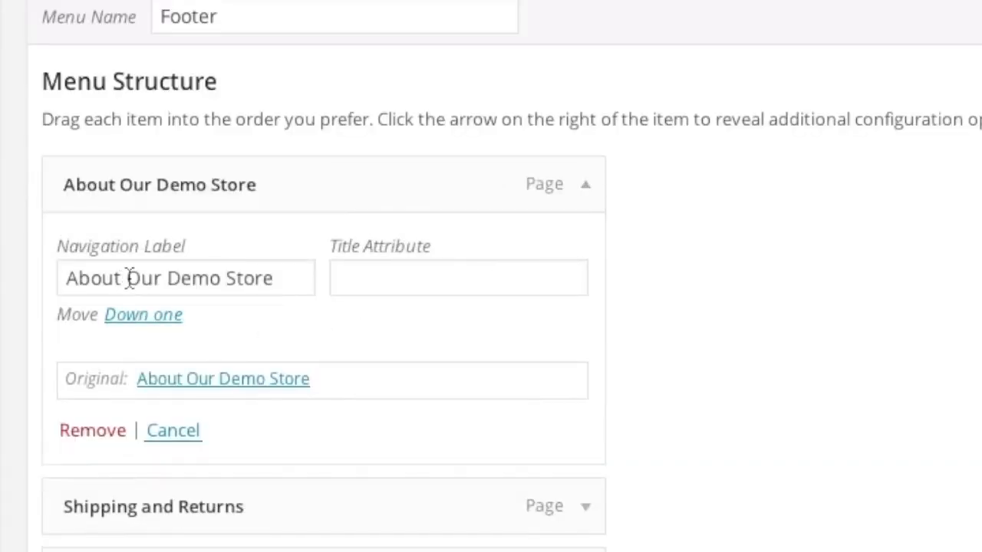
drag(128, 278, 285, 279)
text(Us)
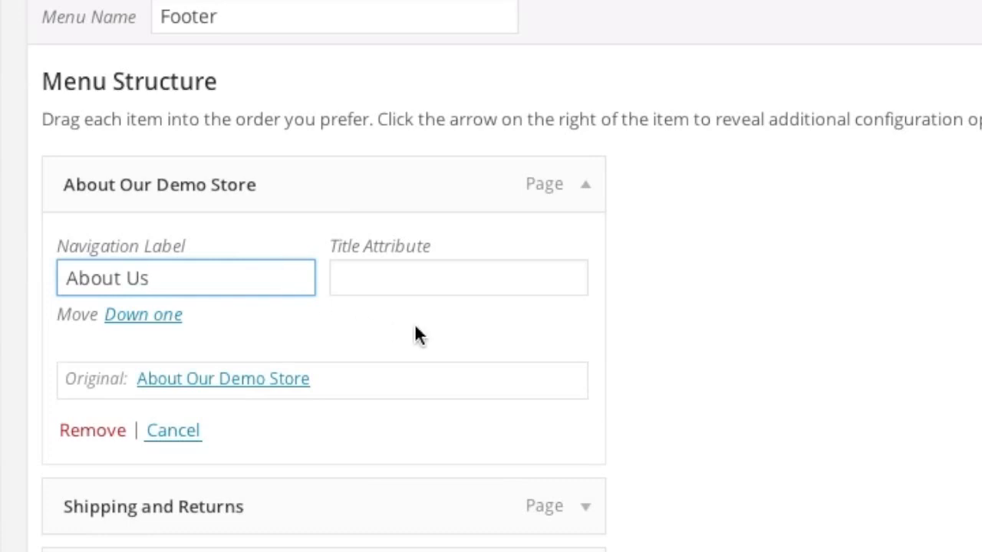
click(659, 344)
scroll(616, 405, down, 1)
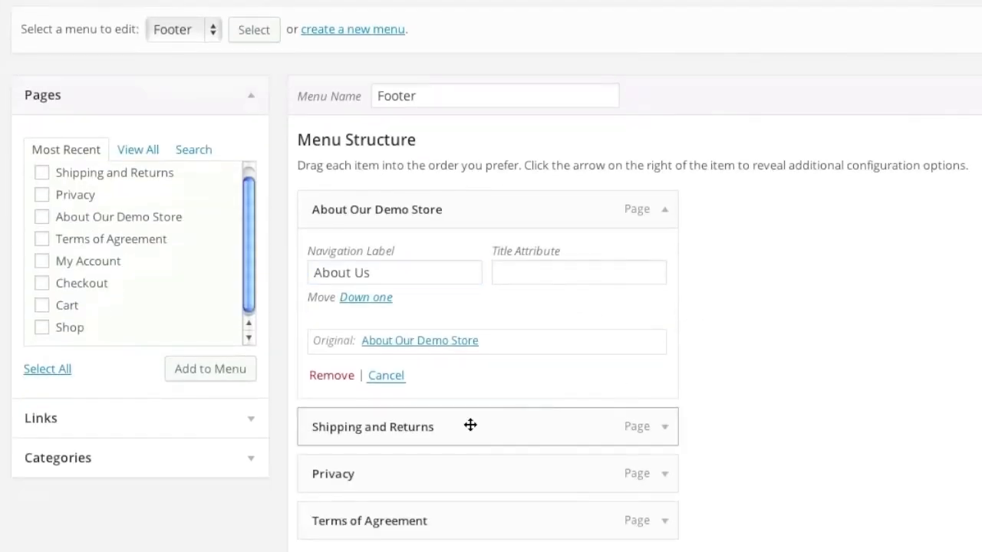
scroll(458, 489, down, 1)
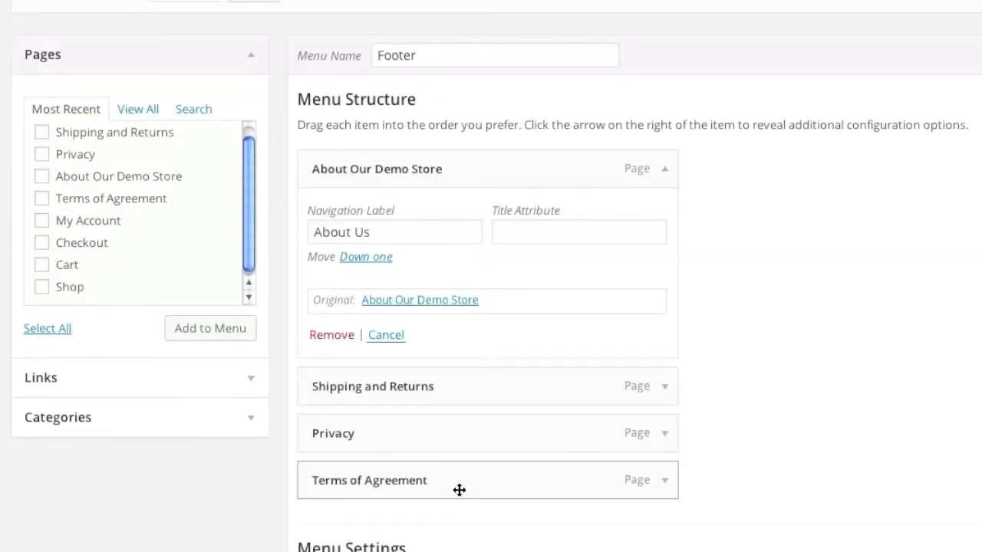
scroll(461, 488, up, 2)
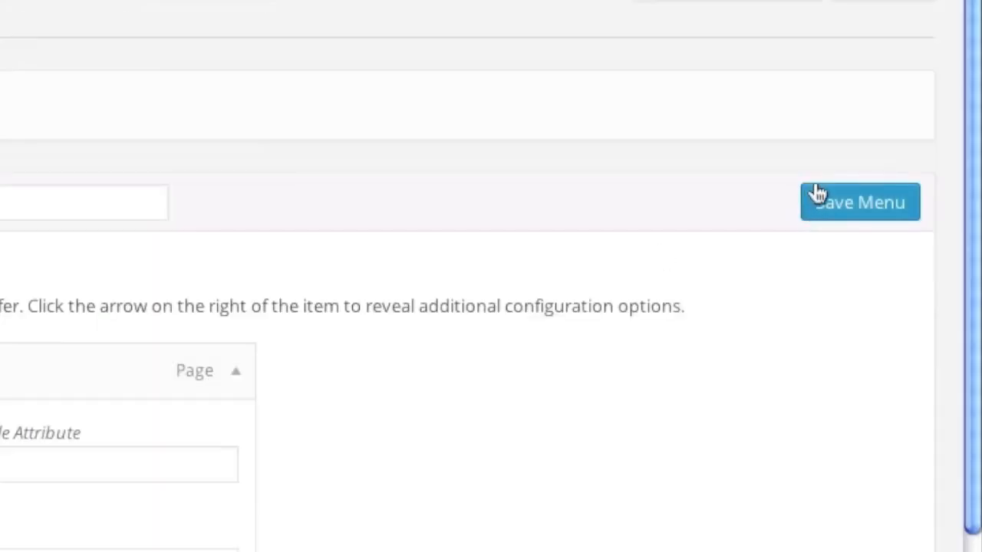
click(836, 206)
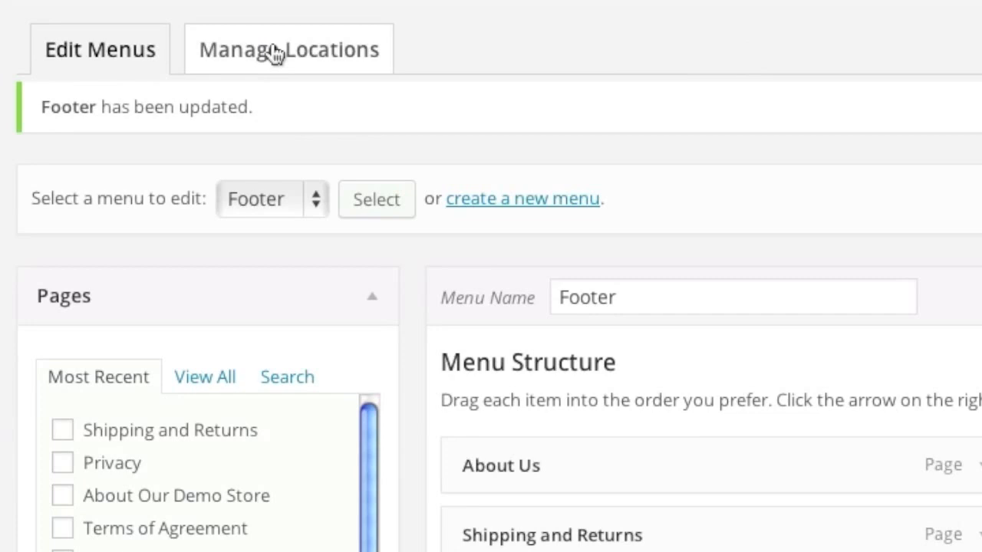
Step: Assign Menu 1 to the Navigation Menu location, save, and reload the storefront to check it
click(273, 47)
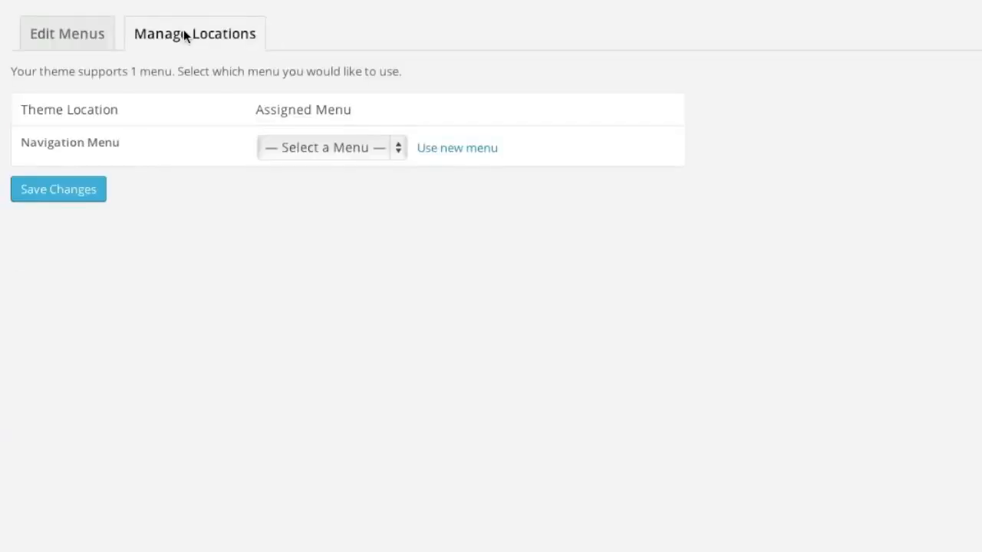
click(315, 151)
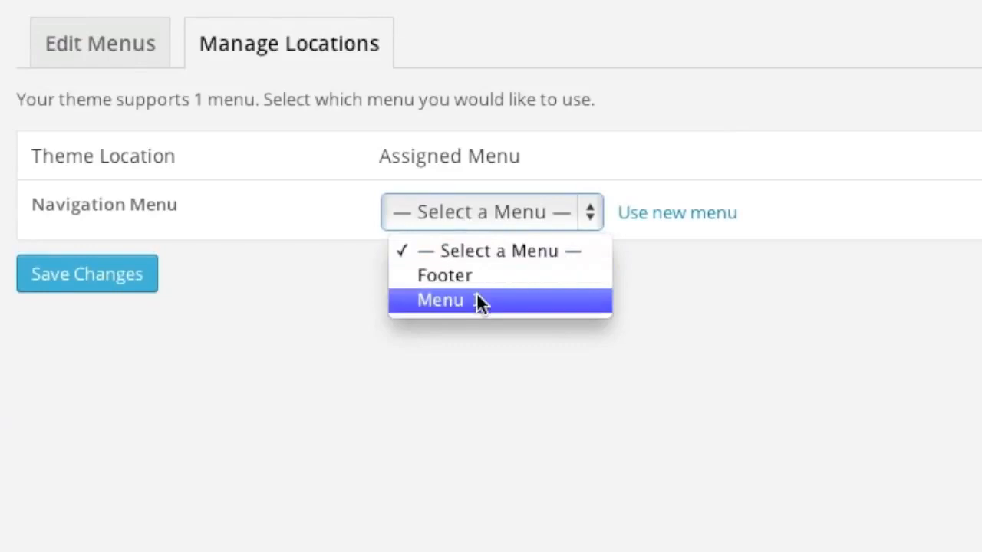
click(476, 301)
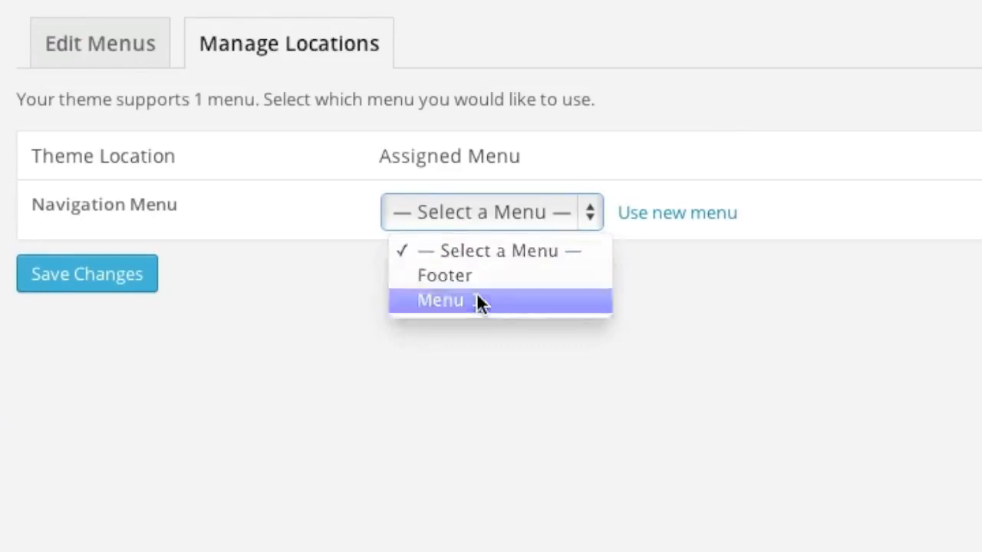
click(126, 275)
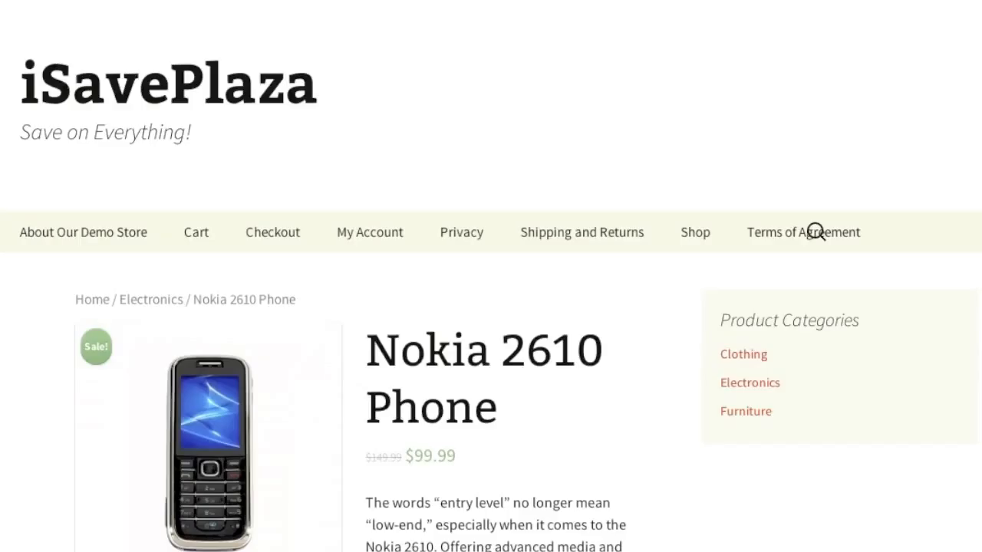
key(super+r)
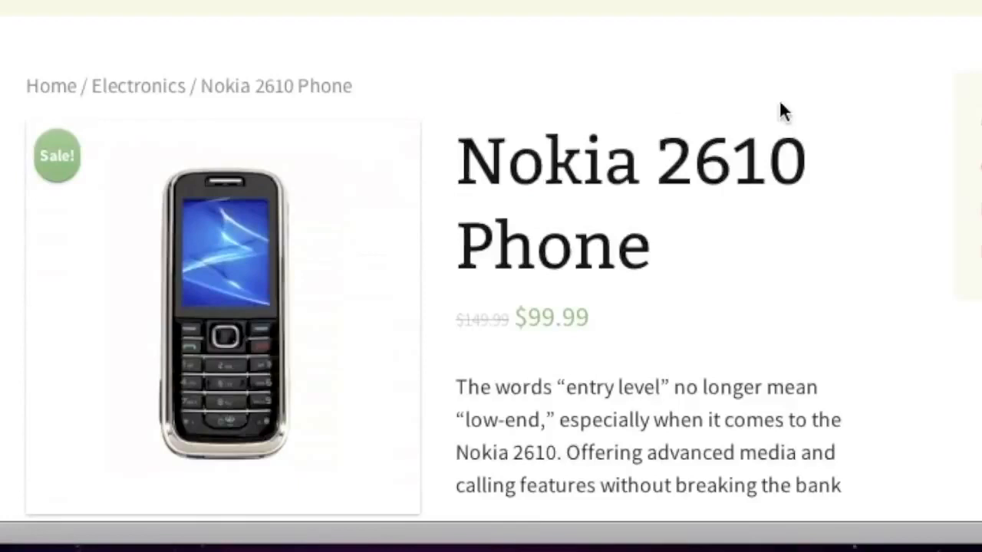
scroll(591, 314, down, 5)
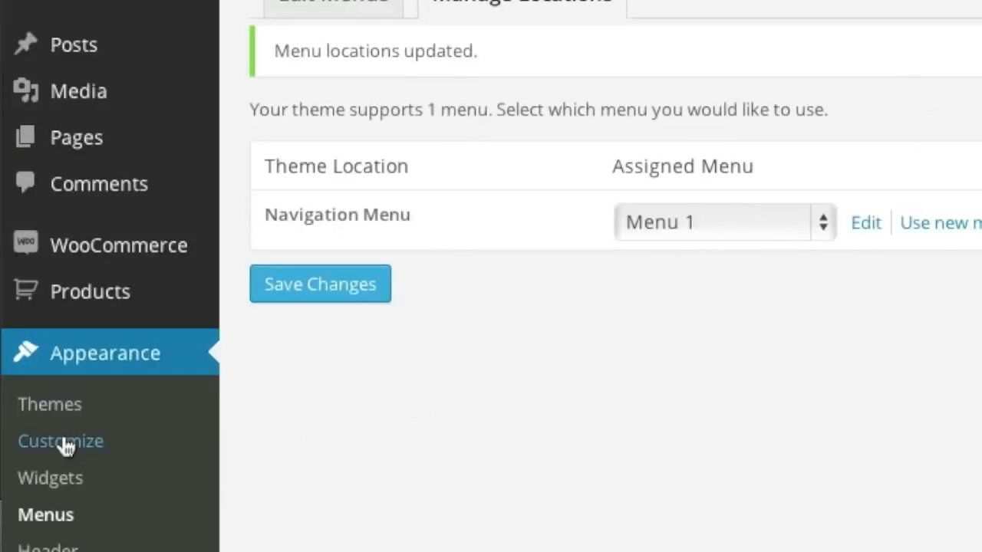
Step: Add a Custom Menu widget showing the Footer menu to the Main Widget Area and publish
click(63, 442)
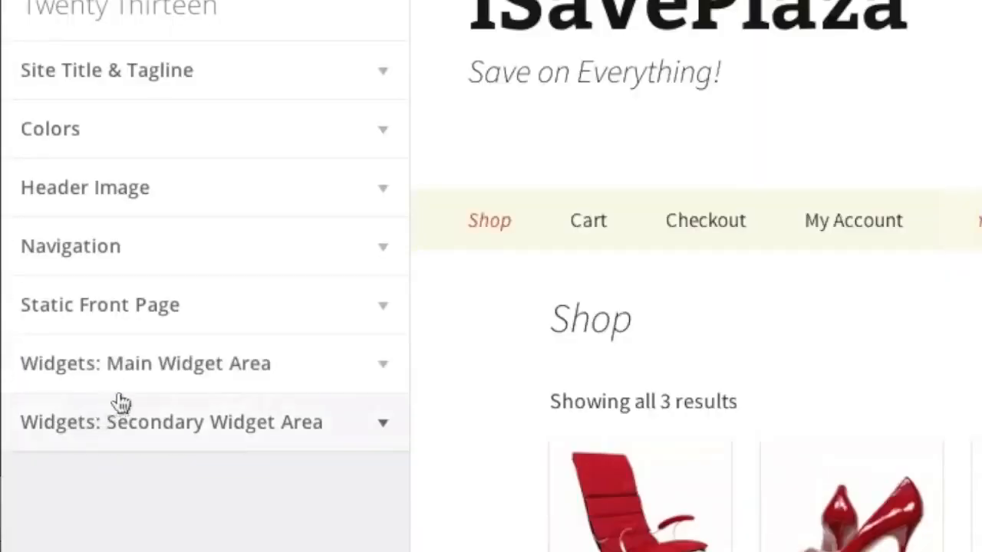
click(246, 376)
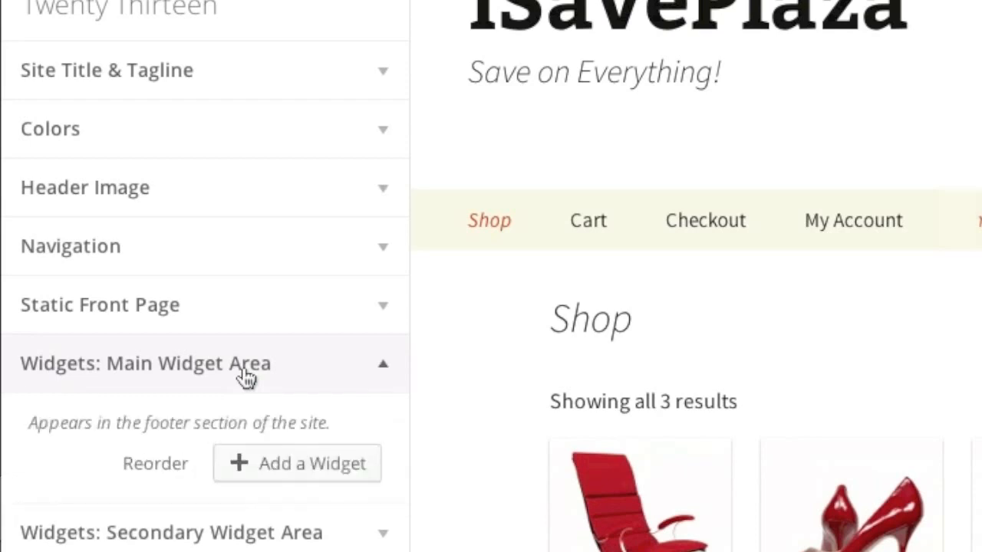
click(285, 465)
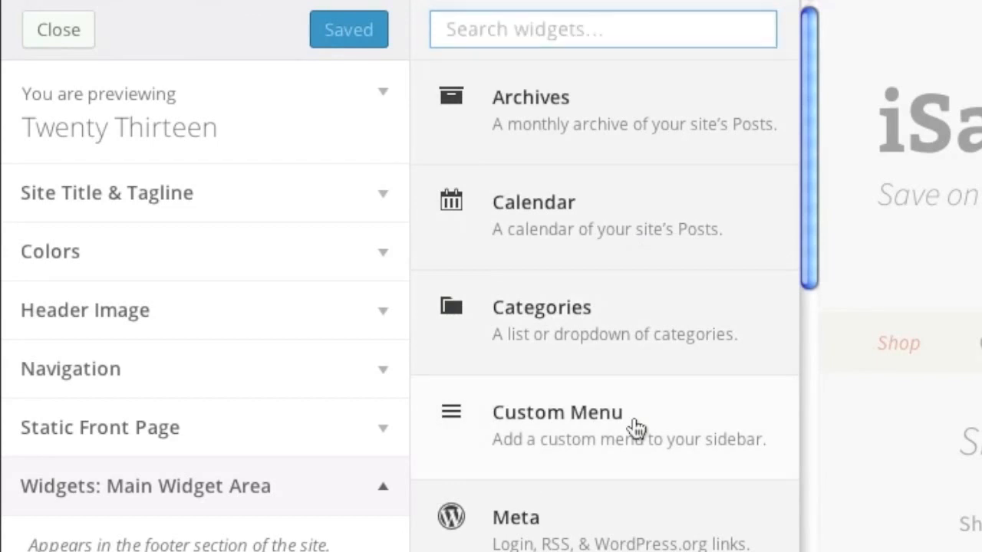
click(636, 428)
scroll(318, 281, down, 2)
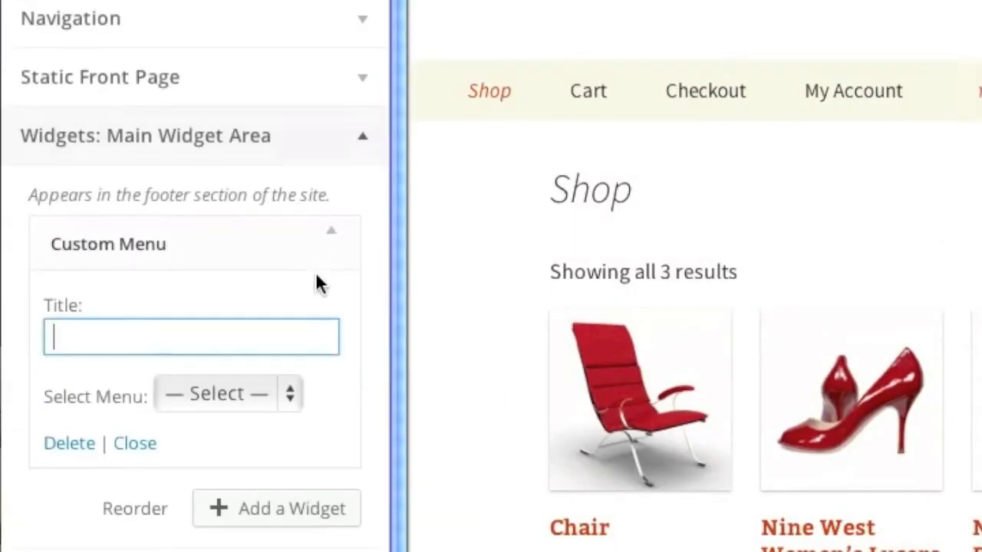
click(278, 395)
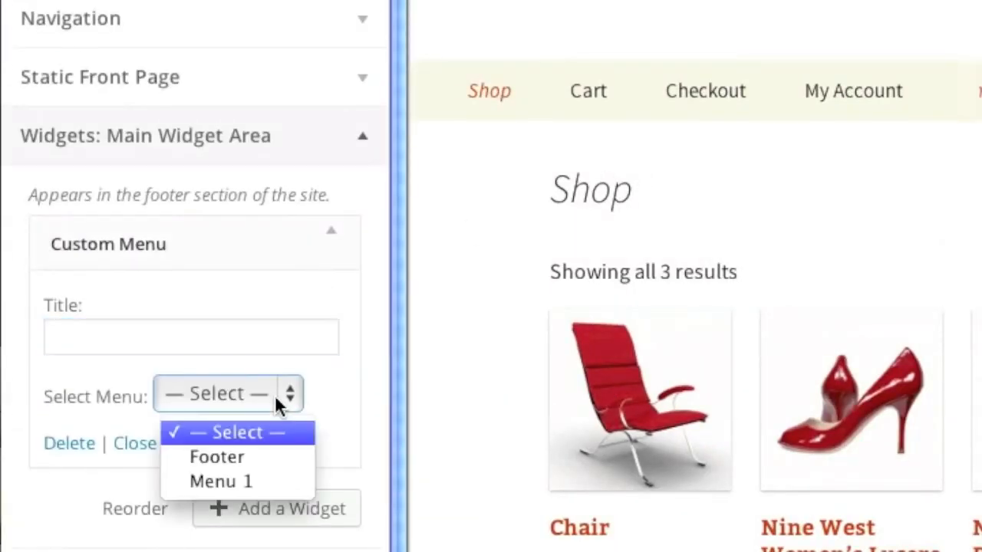
click(267, 456)
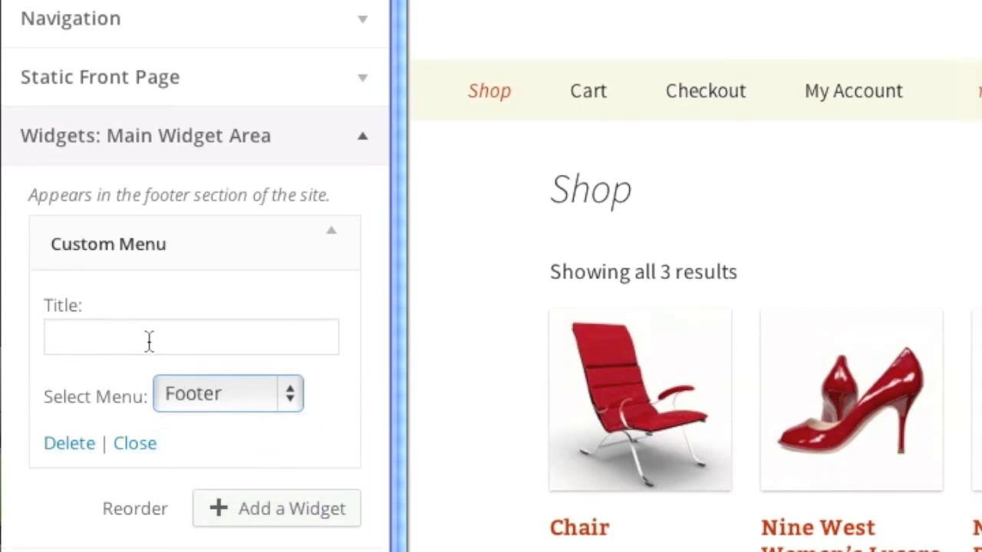
click(309, 32)
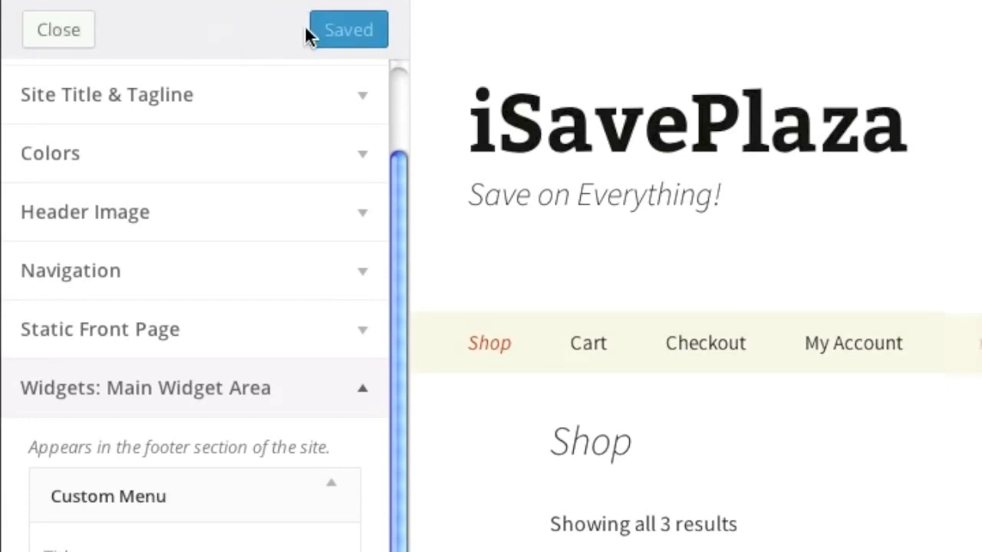
click(54, 33)
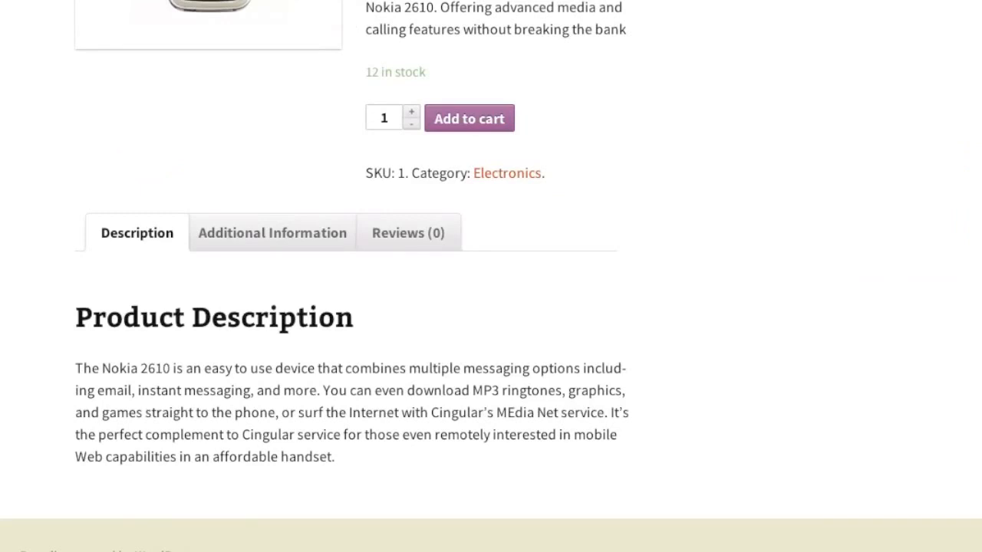
Step: Open Terms of Agreement via its footer link, then return to the iSavePlaza Shop page
scroll(686, 187, down, 3)
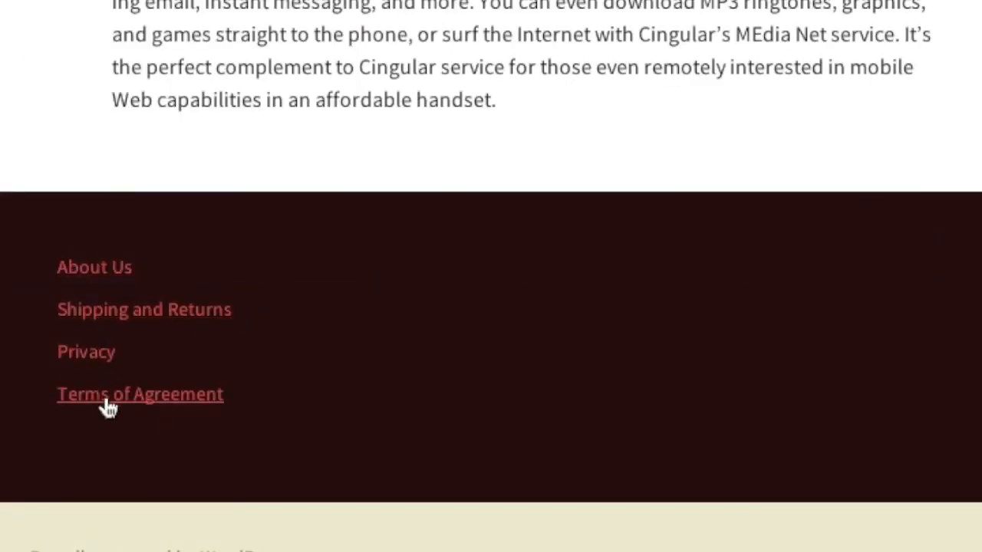
click(114, 405)
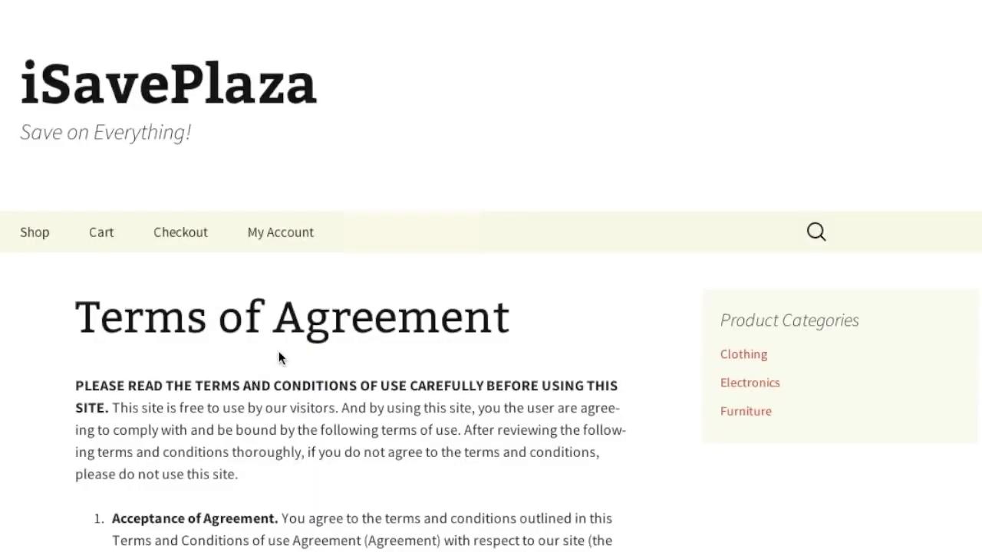
scroll(281, 356, down, 5)
scroll(280, 354, down, 15)
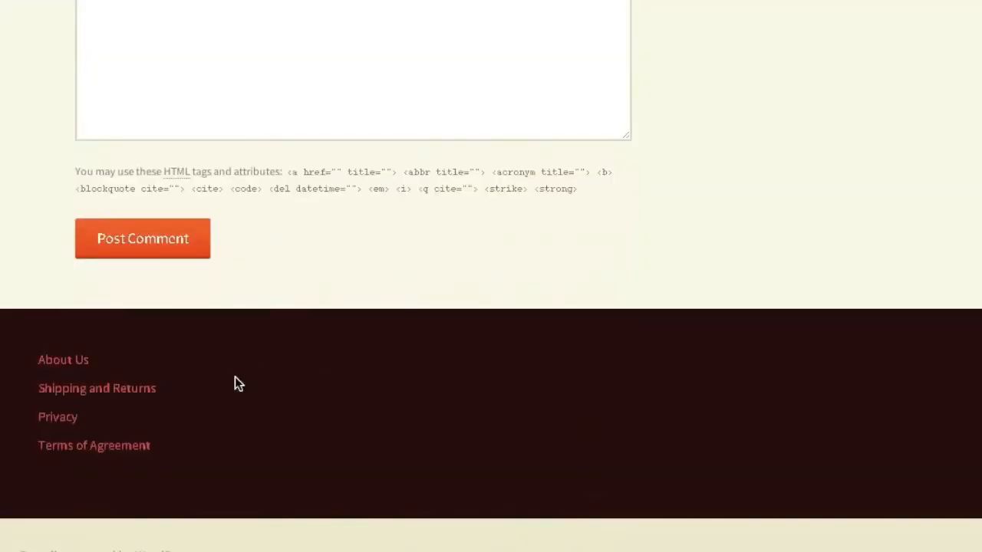
scroll(235, 379, up, 20)
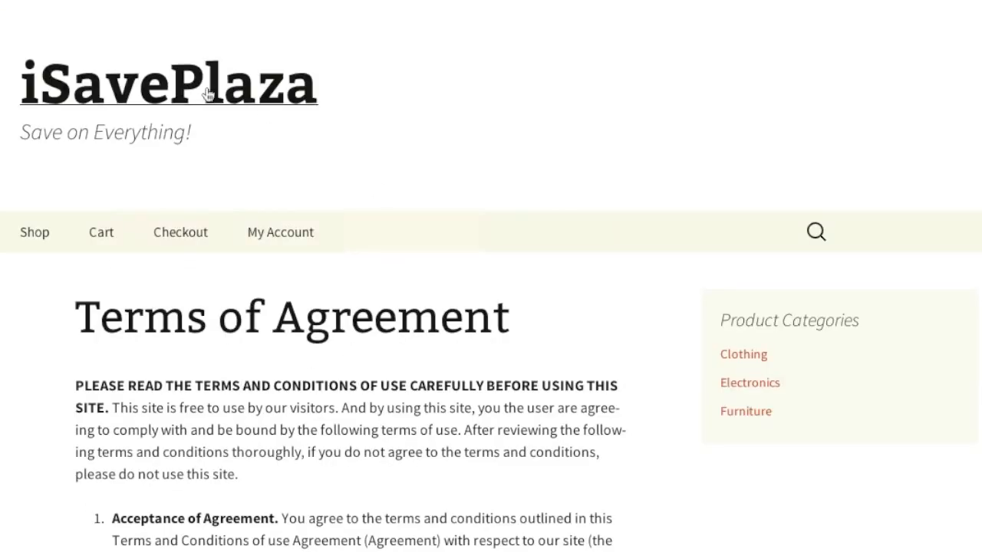
click(206, 88)
scroll(206, 80, down, 6)
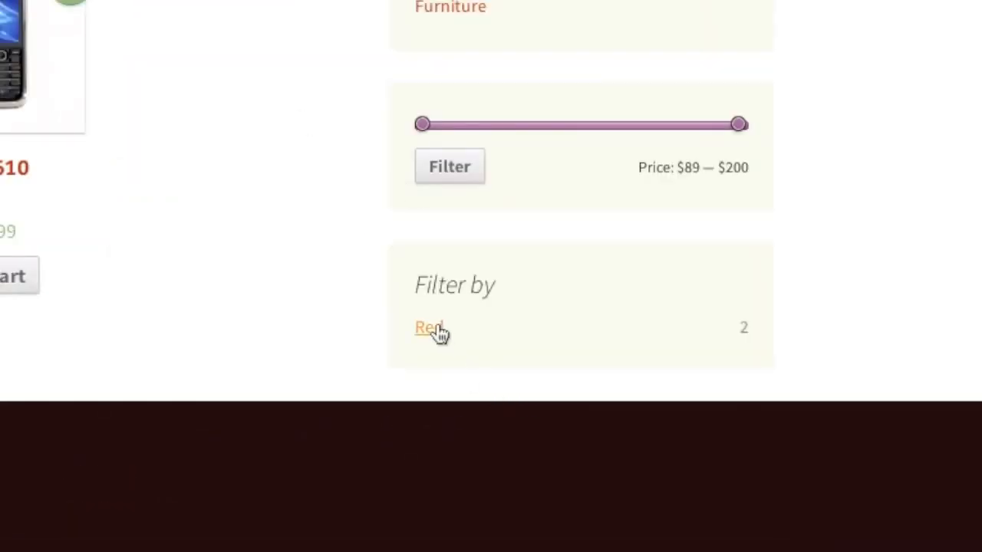
Step: Try the Red color filter, clear it, and view the Clothing category
click(430, 328)
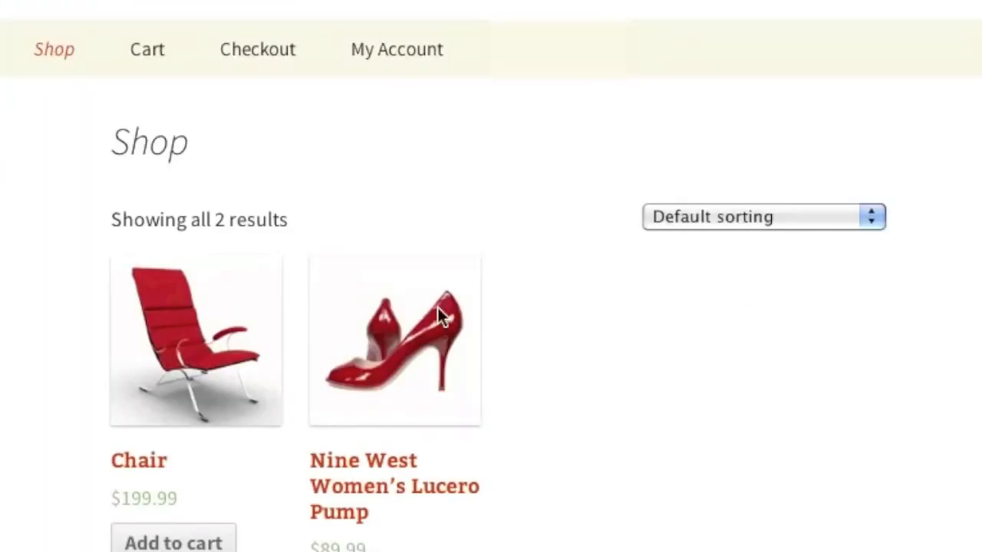
scroll(771, 346, down, 3)
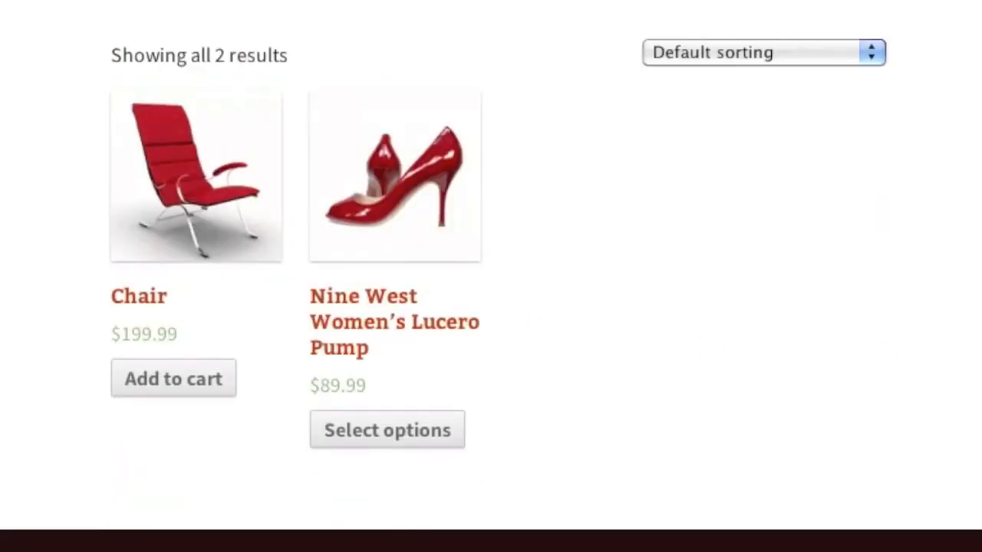
click(417, 466)
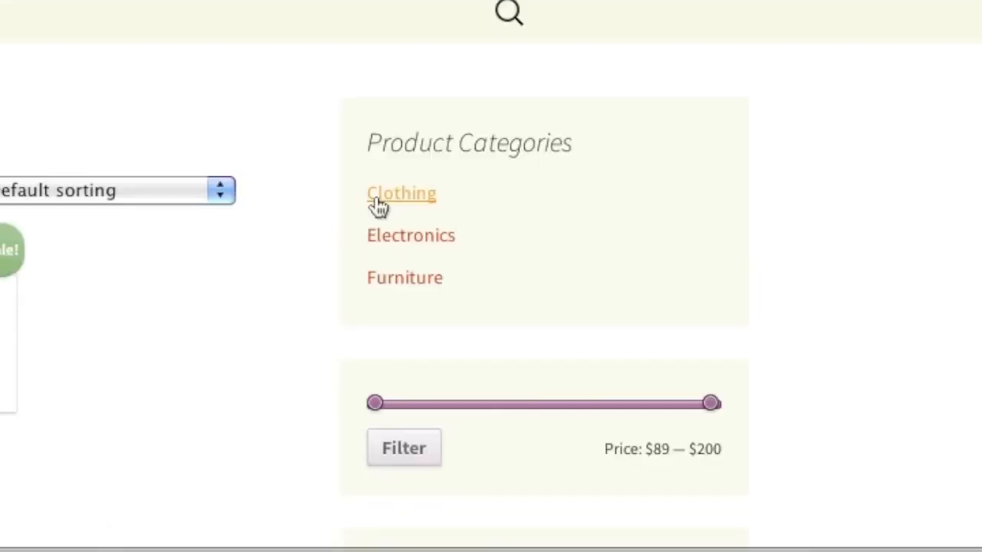
click(376, 197)
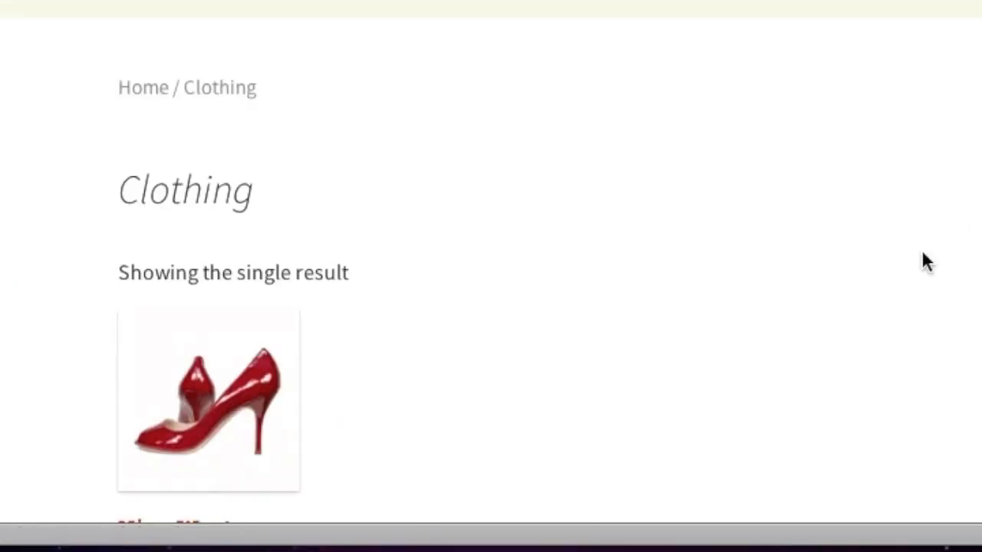
scroll(435, 264, down, 4)
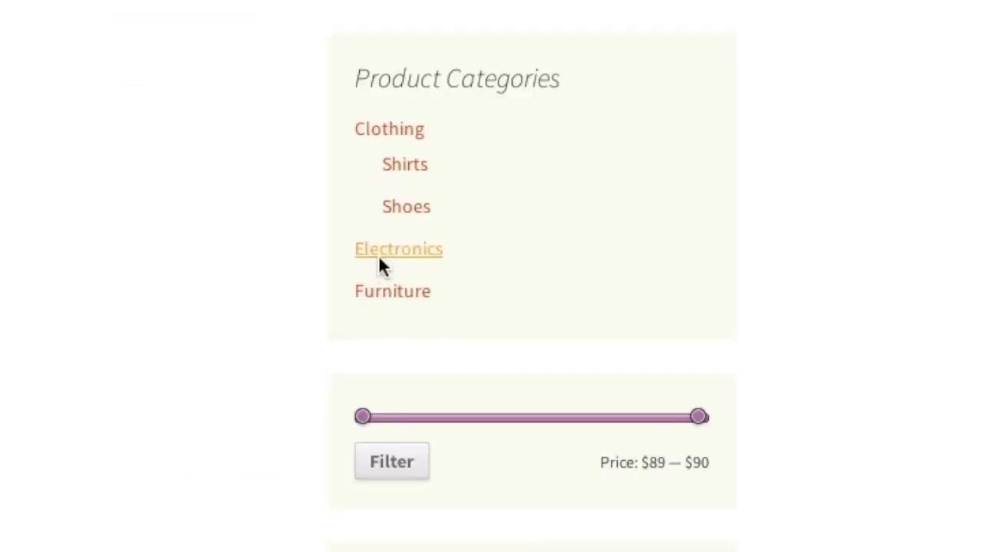
Step: Browse Electronics, add the $199.99 Chair to the cart, and view the cart
click(438, 258)
scroll(505, 325, down, 2)
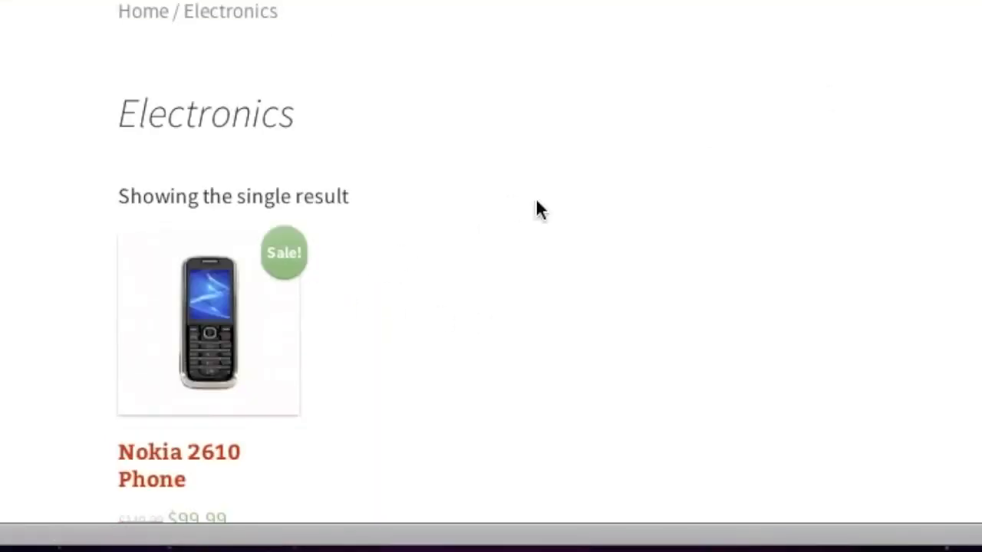
scroll(968, 215, up, 2)
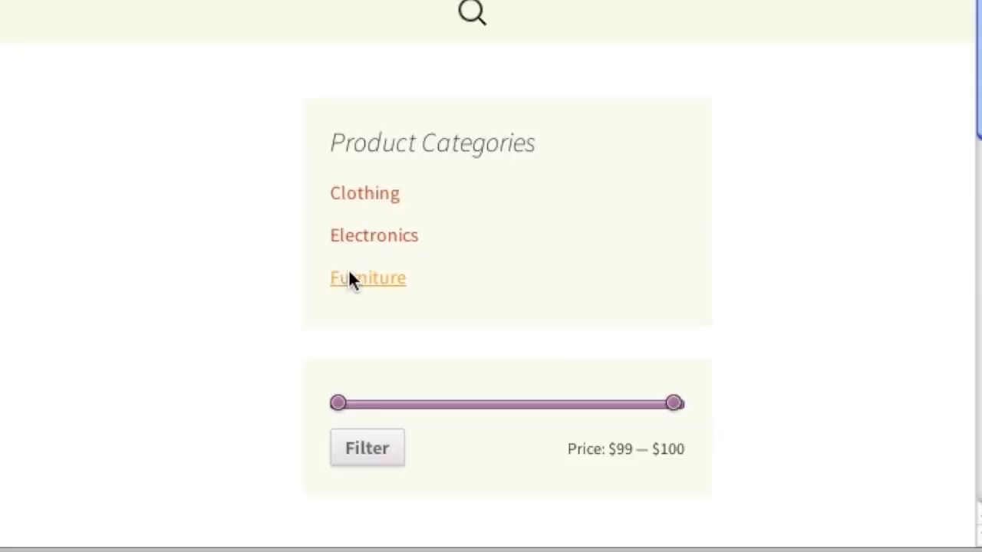
scroll(916, 230, down, 5)
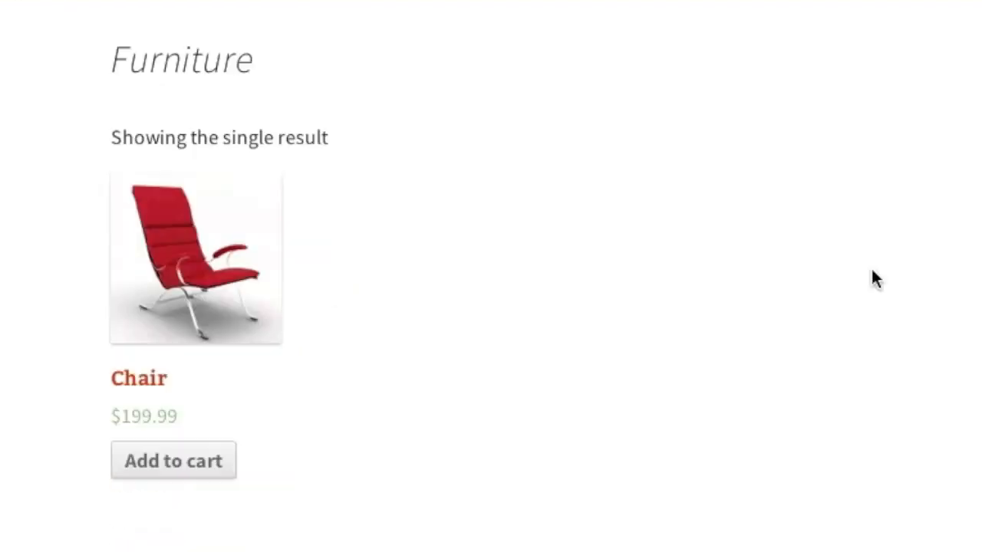
click(158, 323)
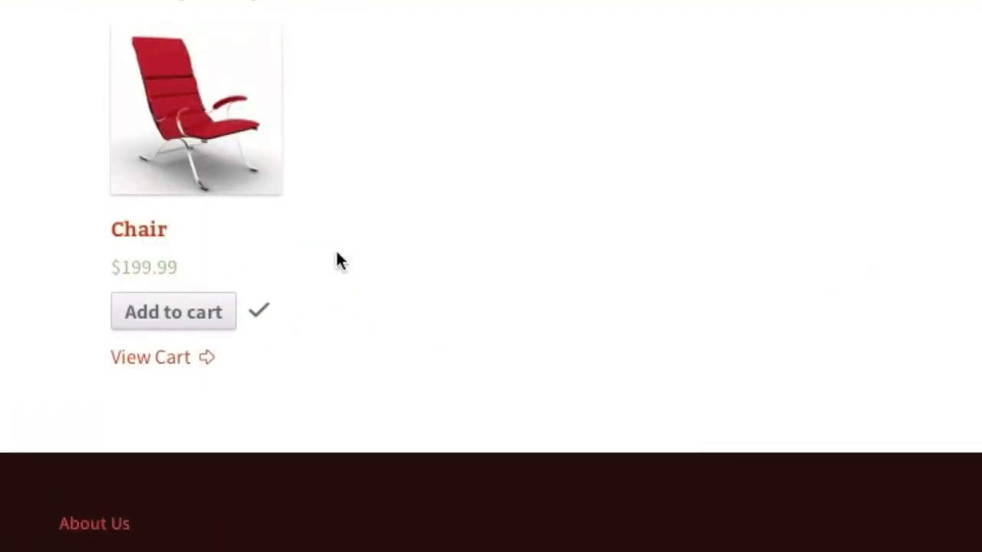
click(176, 358)
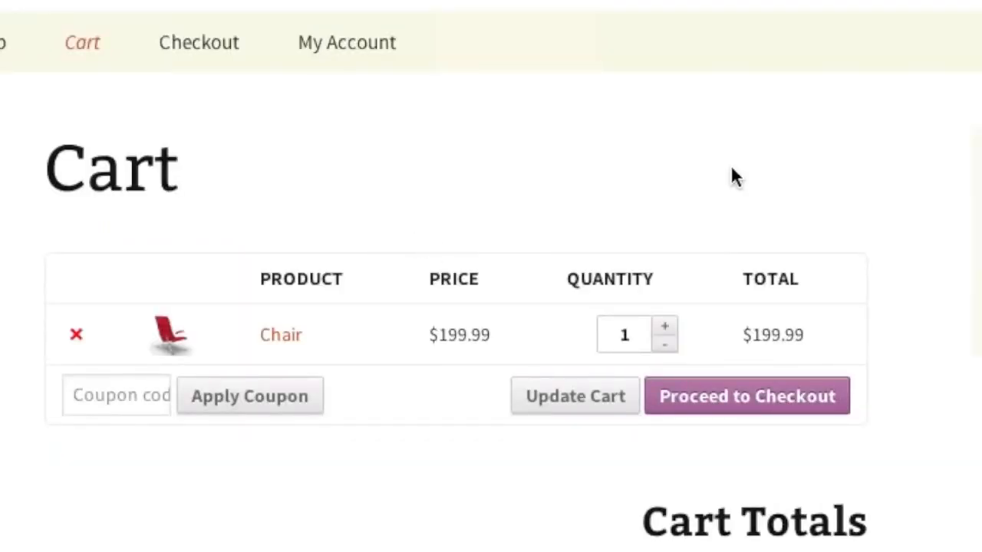
Step: Recalculate cart shipping for Florida, ZIP 33771, giving $14.00 tax and a $213.99 total
scroll(760, 164, down, 10)
scroll(763, 100, down, 5)
click(451, 255)
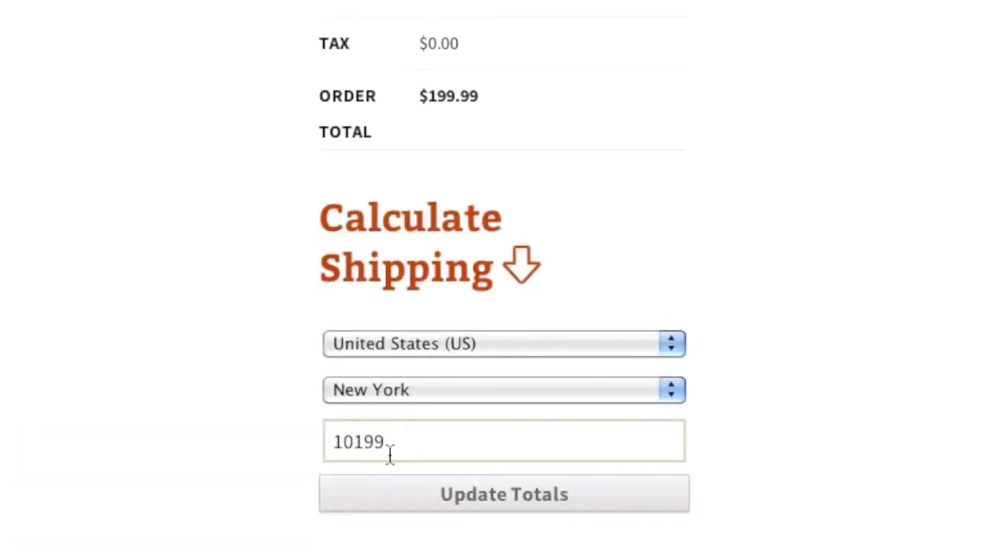
scroll(425, 281, up, 5)
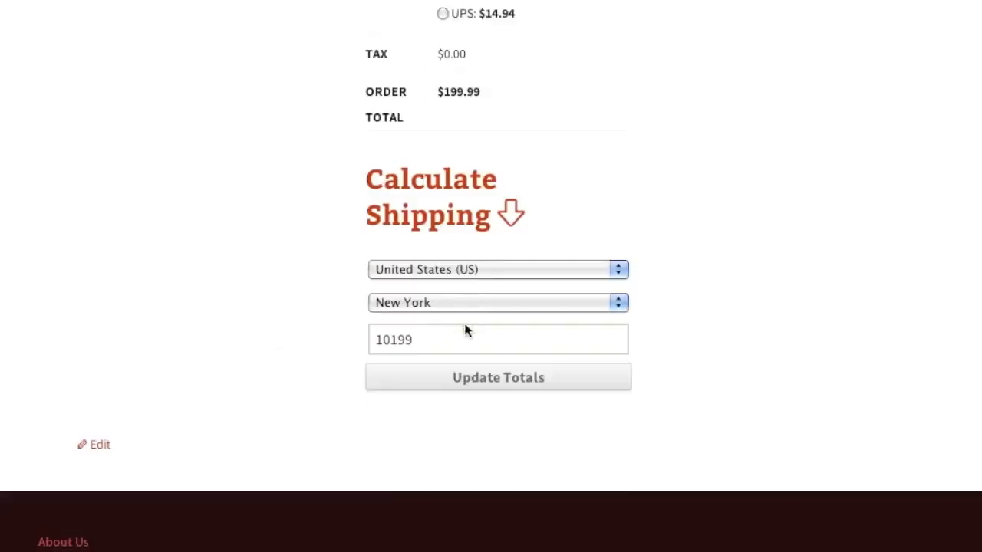
click(421, 303)
scroll(419, 305, up, 4)
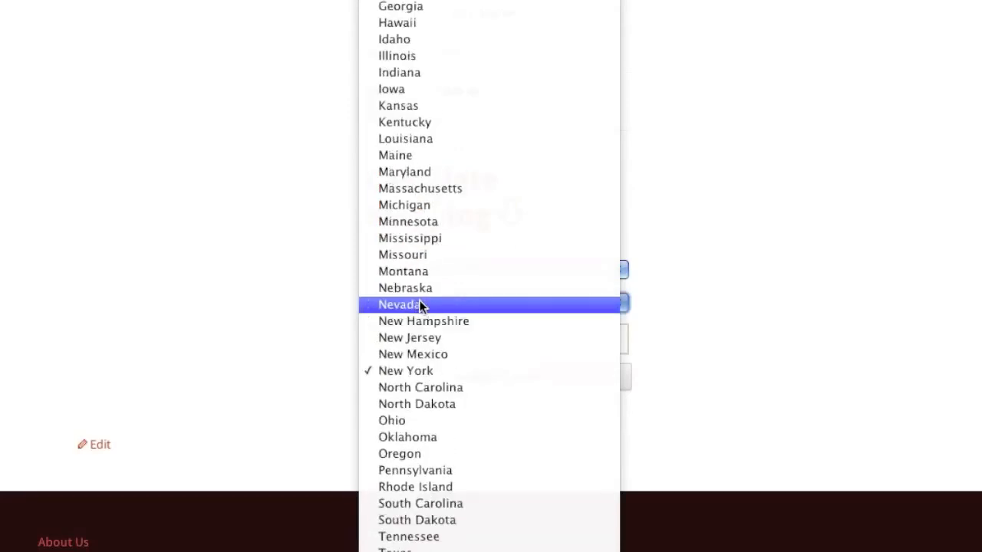
scroll(420, 304, up, 2)
click(426, 23)
double_click(424, 340)
text(3377)
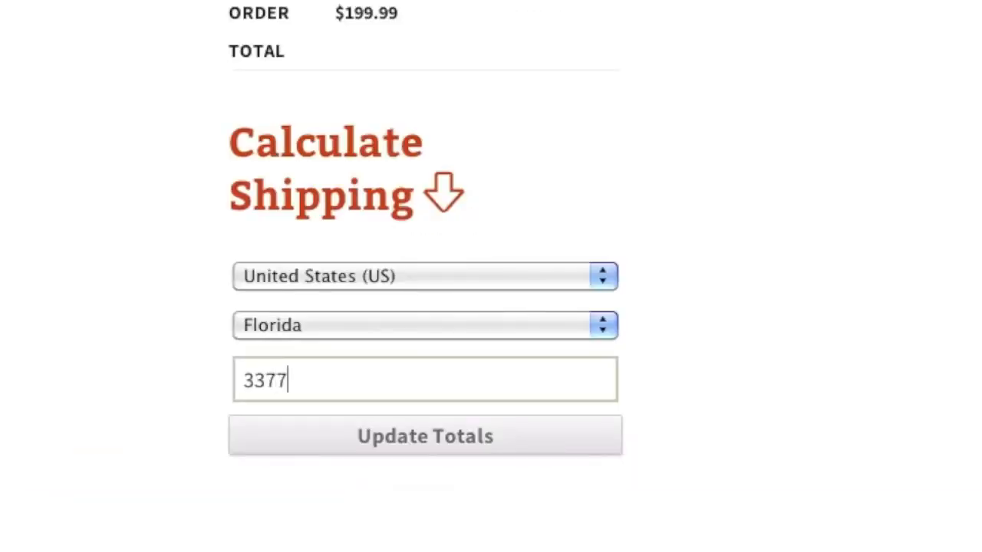
text(1)
click(385, 445)
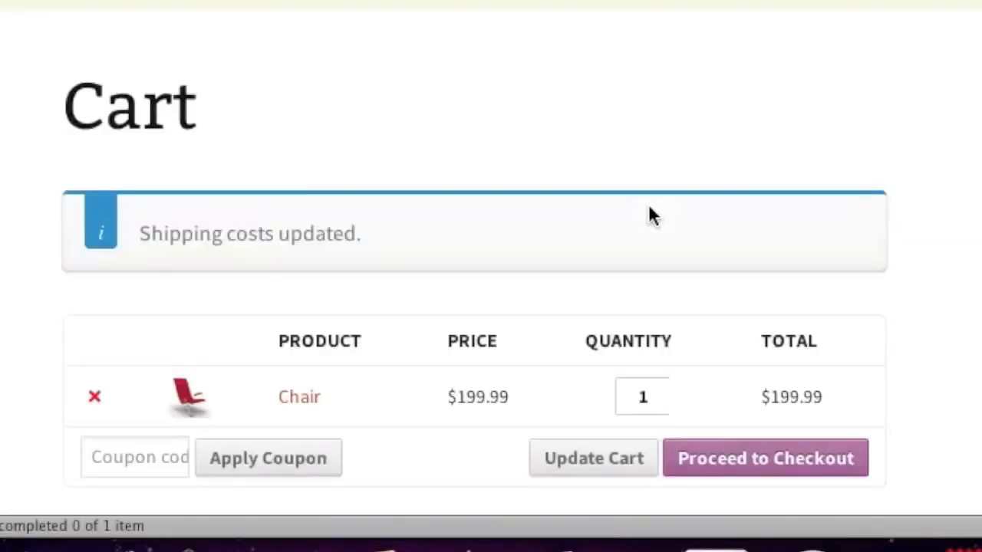
Step: Reopen the shipping calculator below the updated cart totals
scroll(649, 205, down, 8)
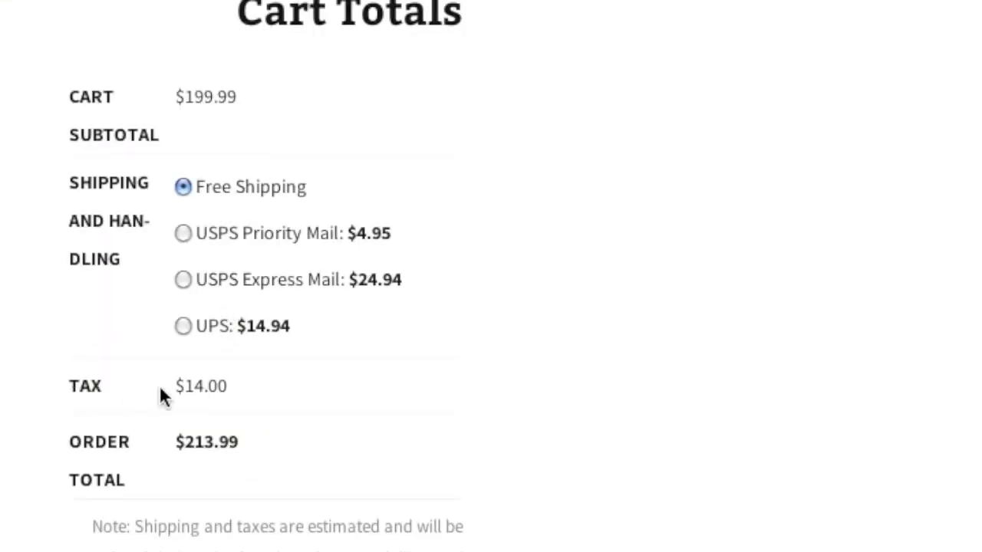
scroll(153, 391, down, 6)
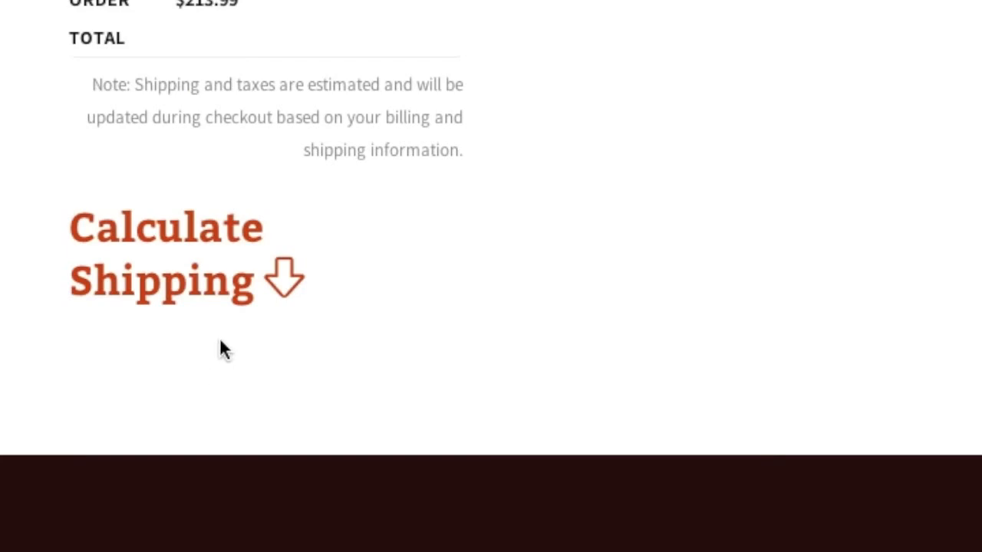
click(218, 301)
Step: Change the shipping country to Canada for $9.99 international delivery and update totals
click(215, 362)
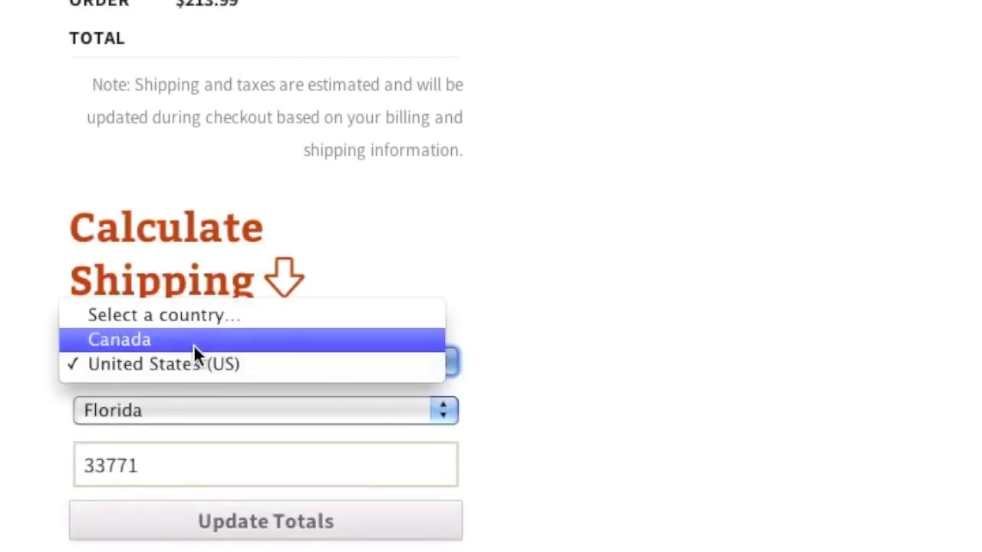
click(193, 344)
click(238, 512)
Step: Proceed from the cart to the checkout page
scroll(636, 308, down, 7)
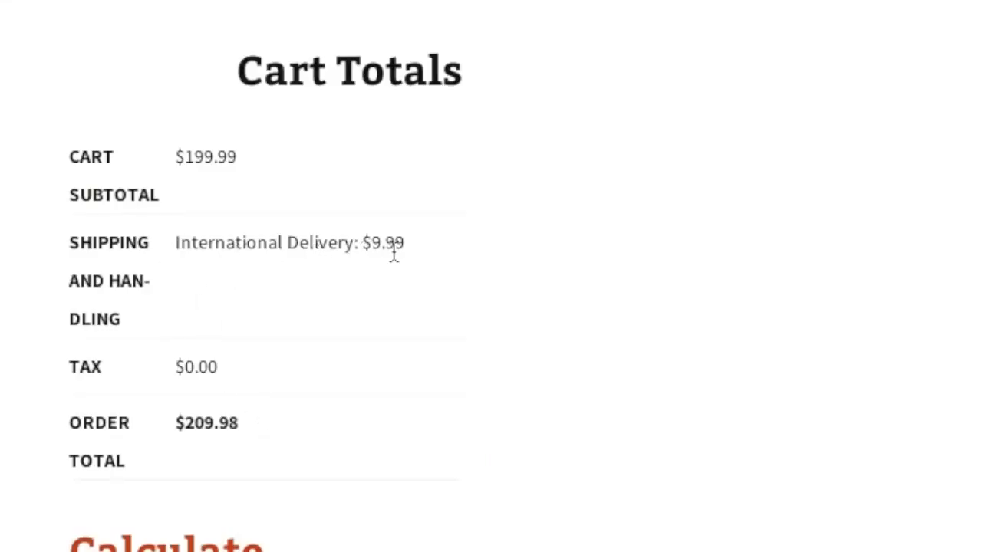
scroll(215, 232, up, 5)
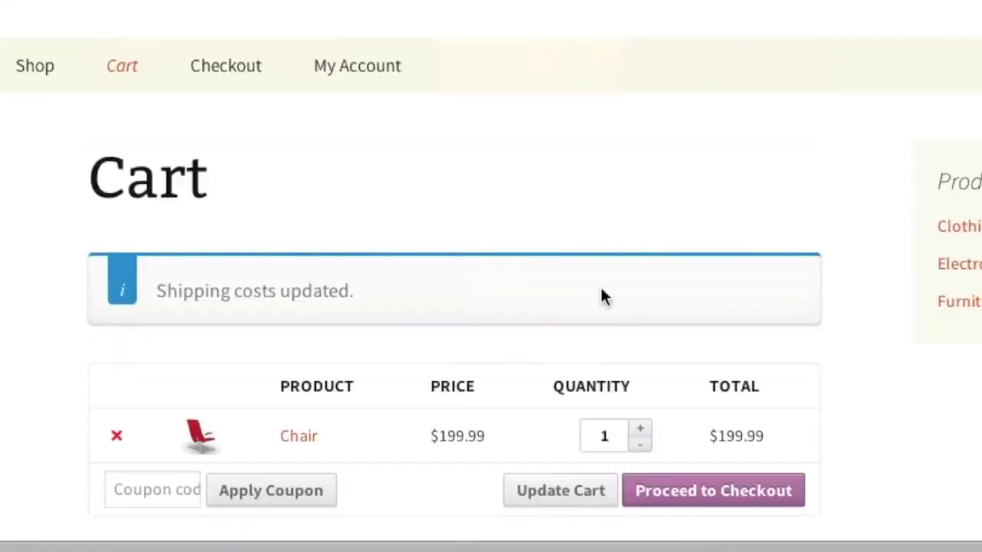
click(713, 492)
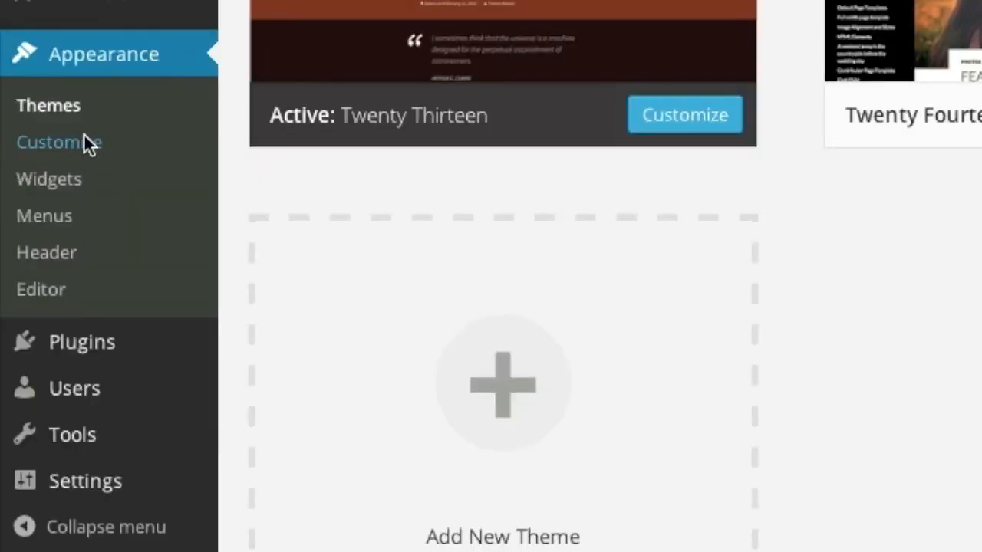
Step: Add a WooCommerce Cart widget to the Secondary Widget Area in the Twenty Thirteen customizer
click(84, 142)
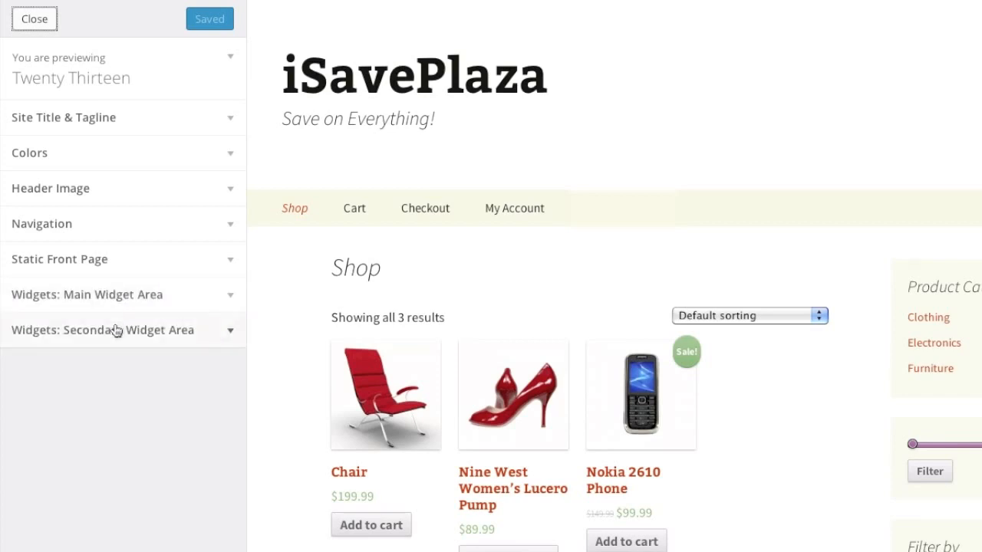
click(115, 331)
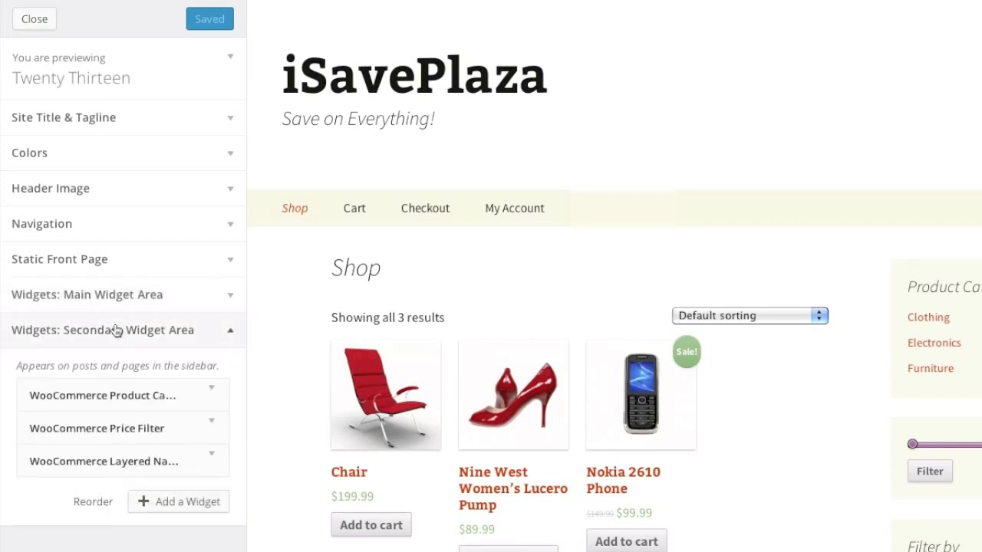
click(172, 504)
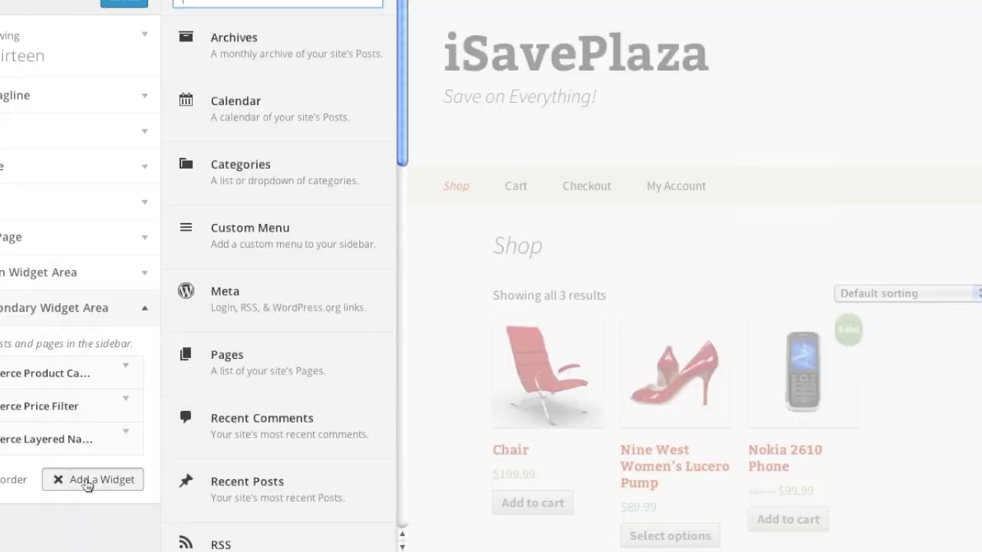
scroll(281, 357, down, 6)
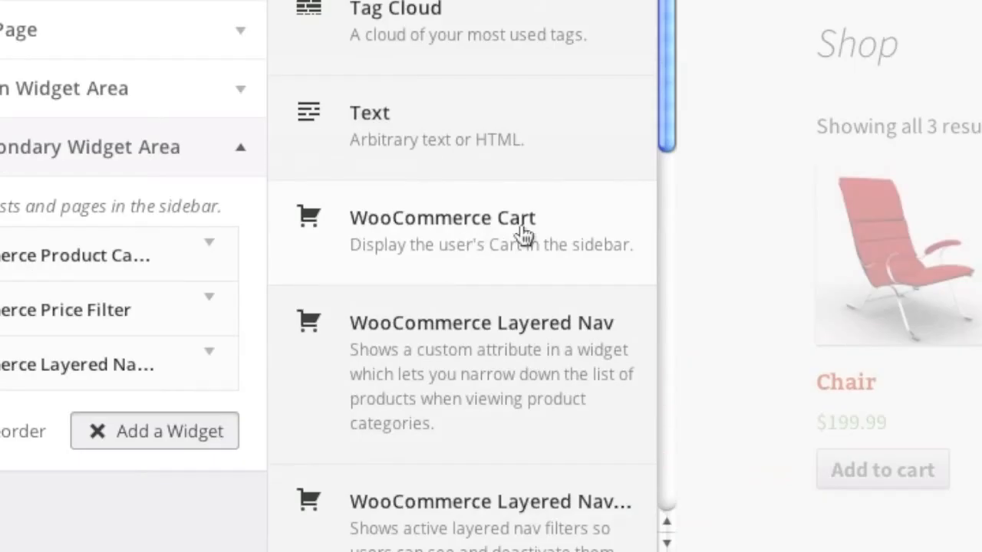
click(522, 234)
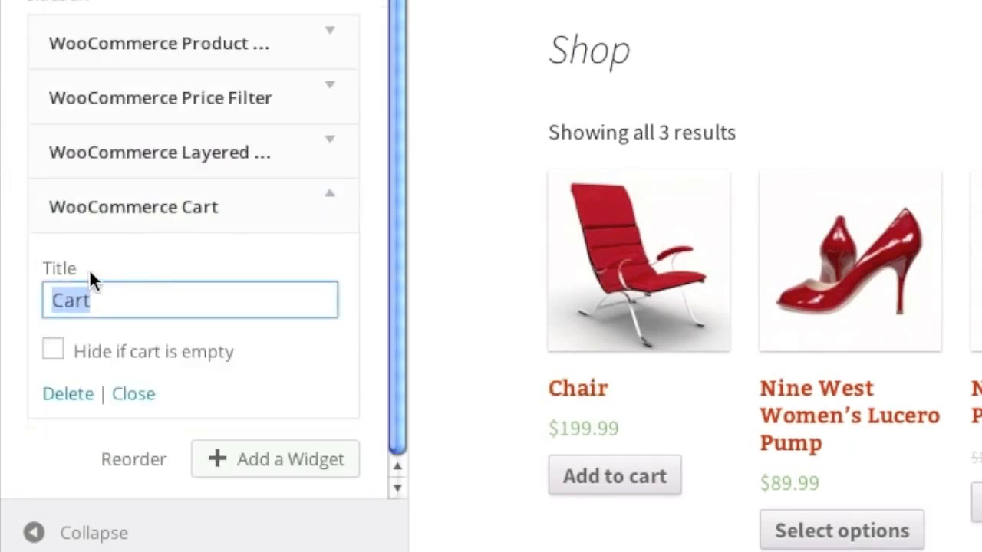
Step: Set the Cart widget to hide when empty and move it to the sidebar's top
click(54, 350)
scroll(208, 440, up, 3)
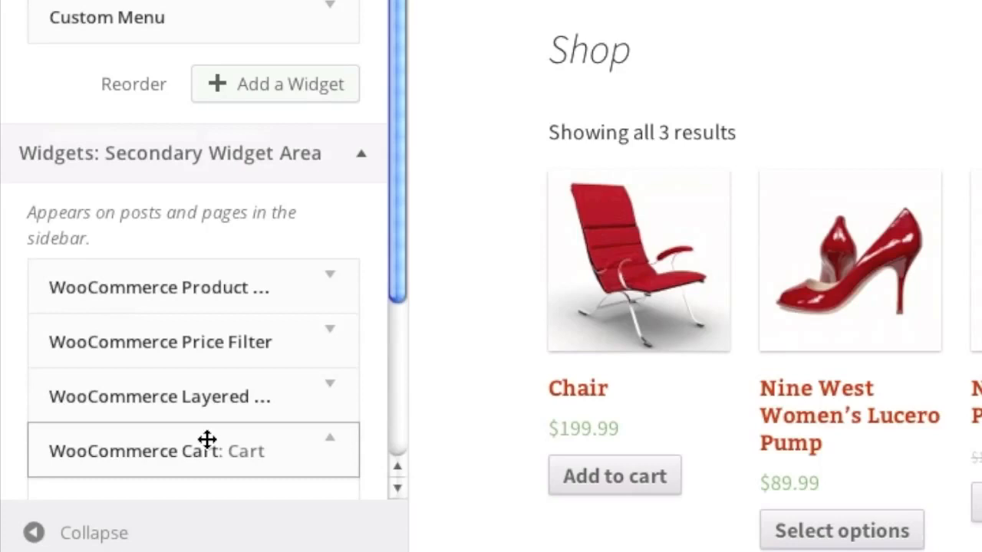
drag(207, 440, 244, 258)
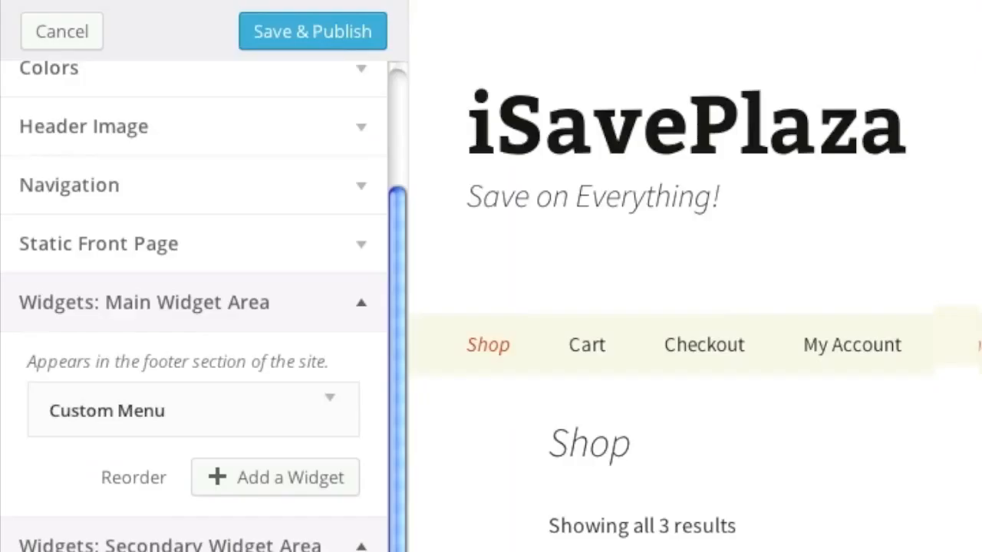
Step: Publish the customizer changes and view the Shop page with its sidebar Cart showing the Chair
click(321, 46)
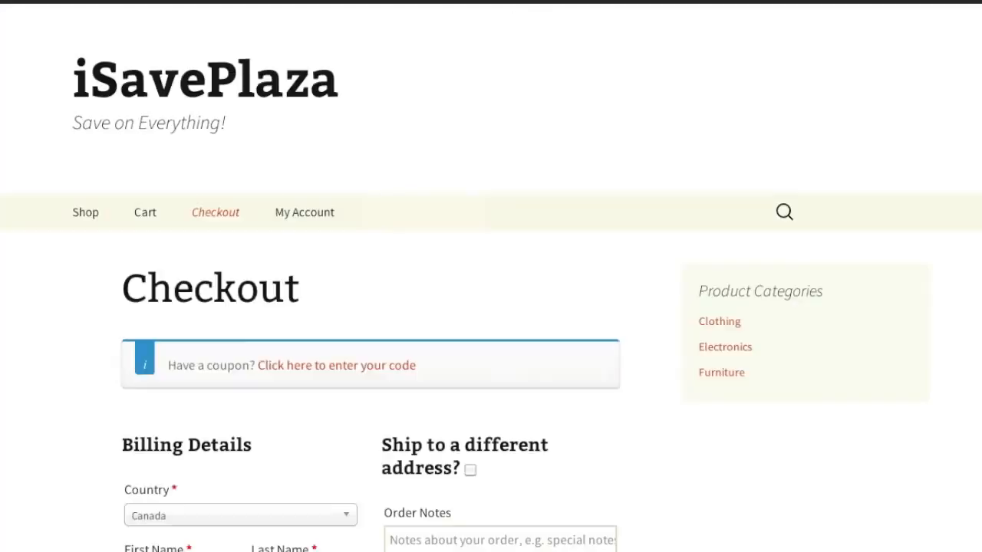
click(171, 192)
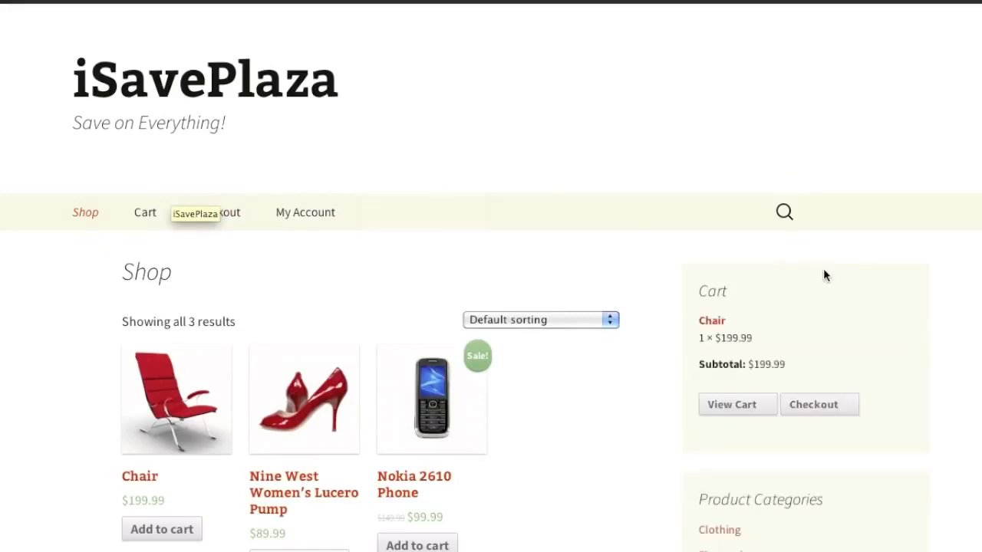